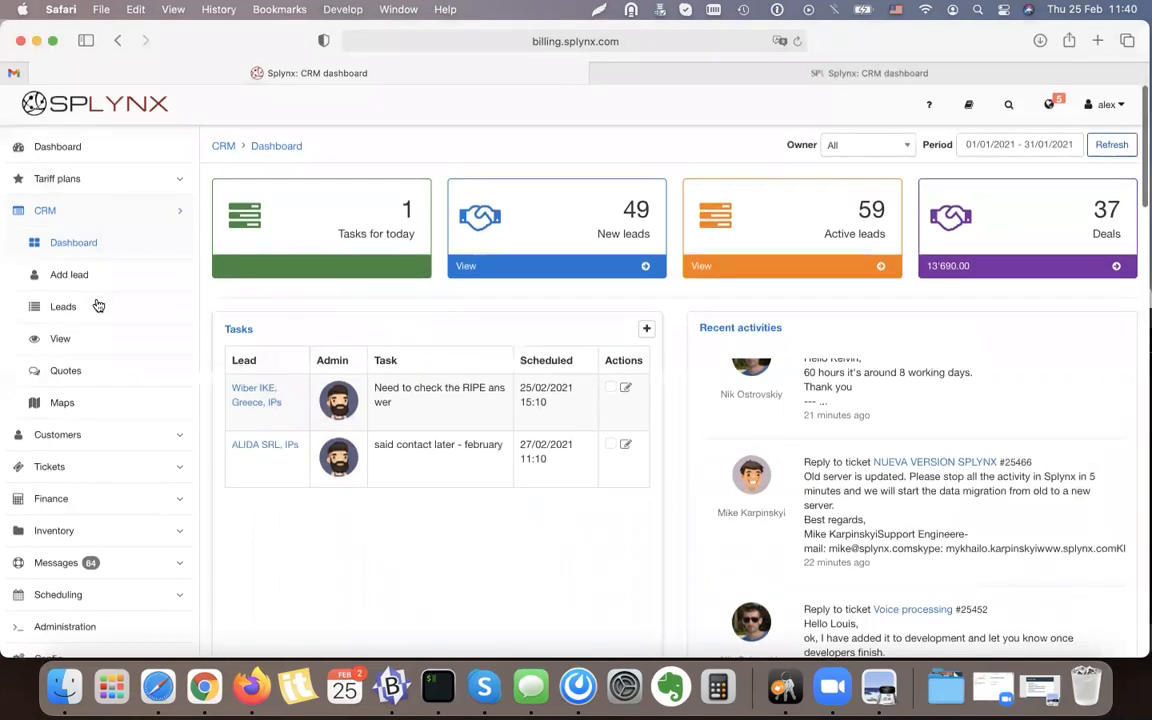
click(45, 209)
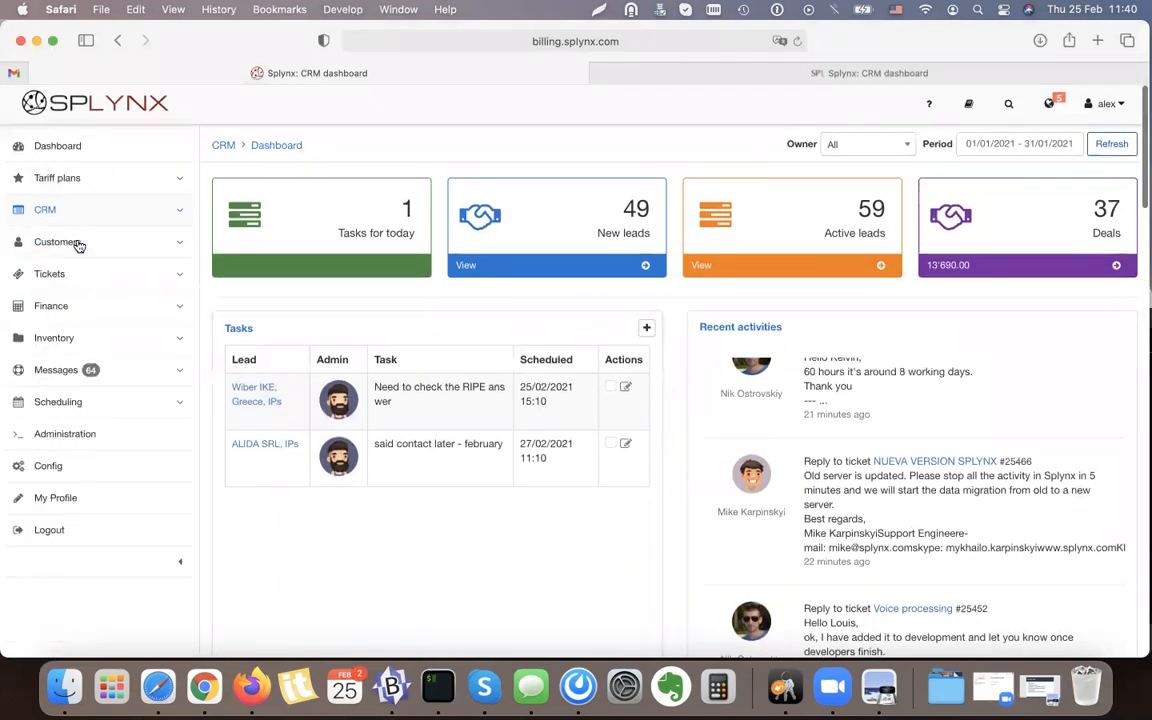
click(72, 248)
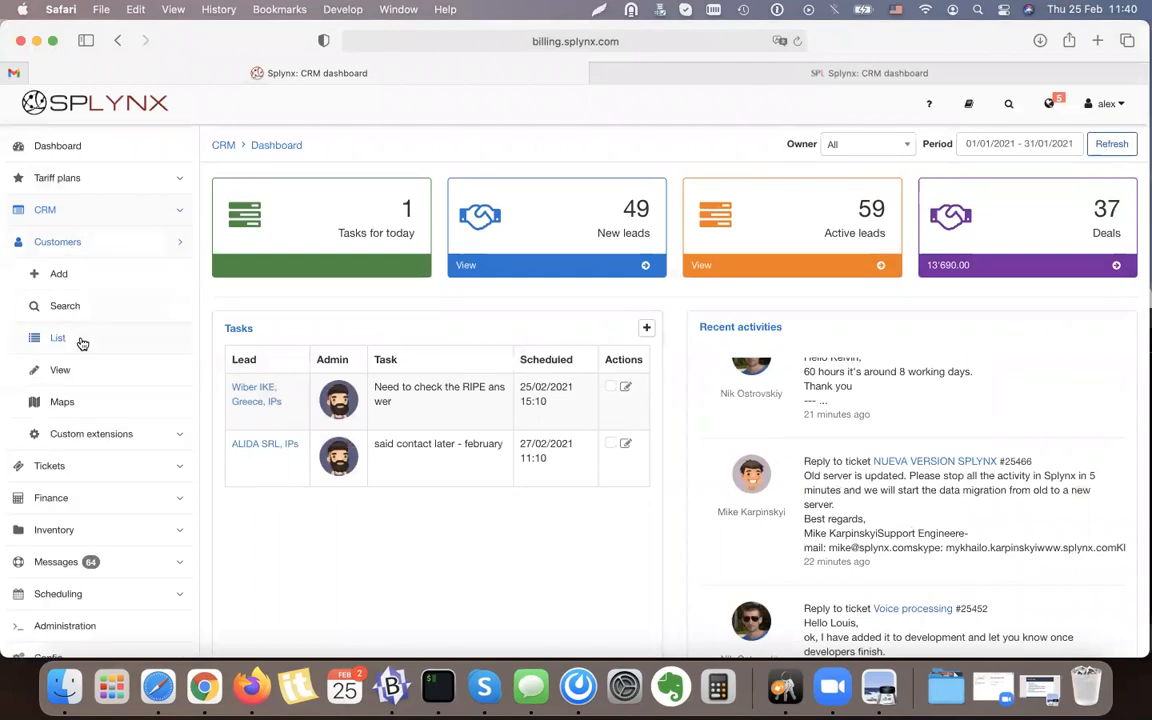
click(114, 220)
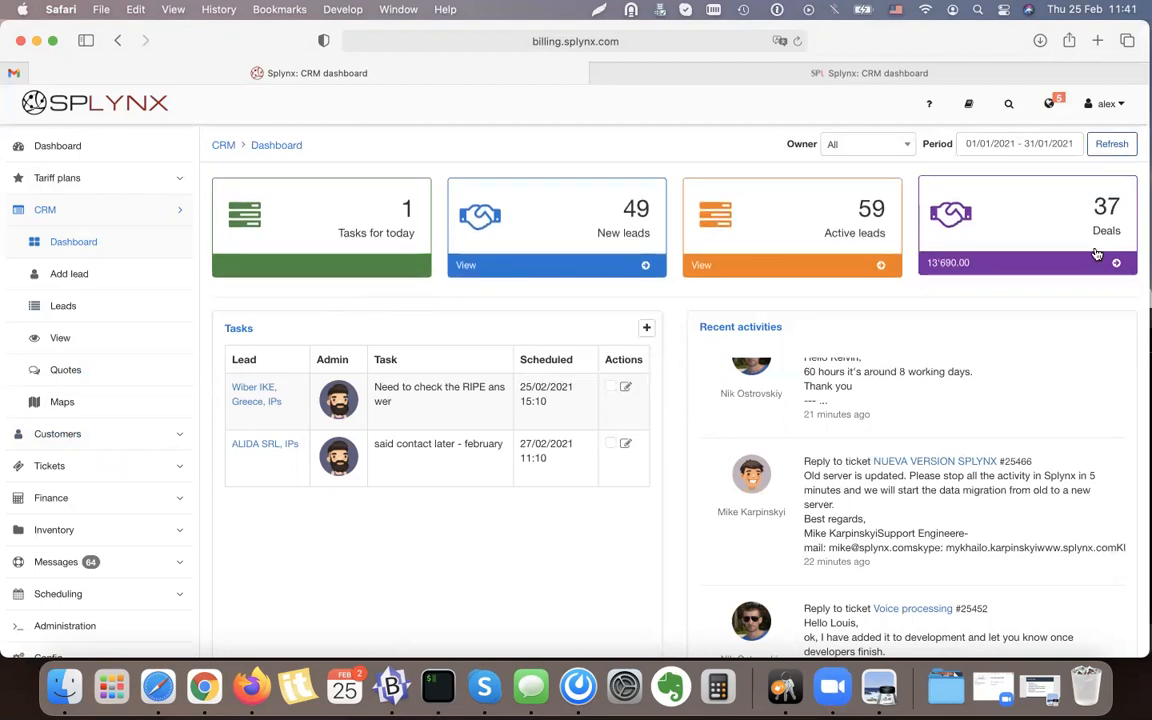
Step: Review the summary tiles, the task list and the recent activities feed on the CRM dashboard
scroll(717, 632, down, 2)
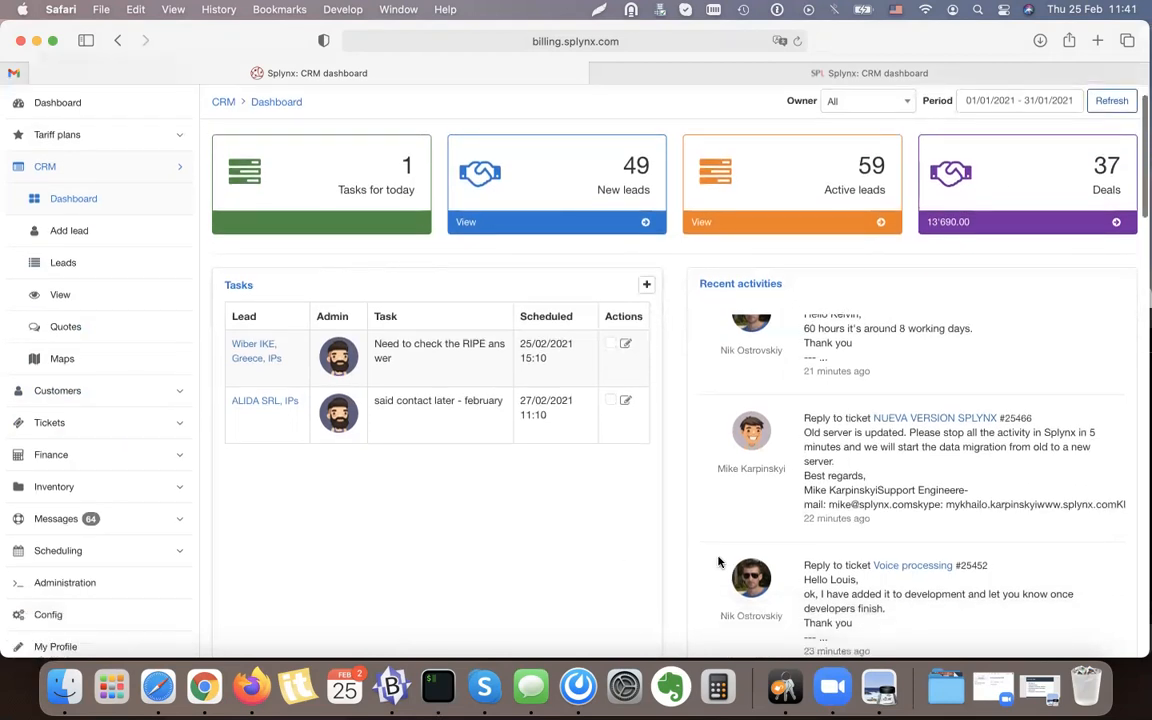
scroll(858, 467, down, 15)
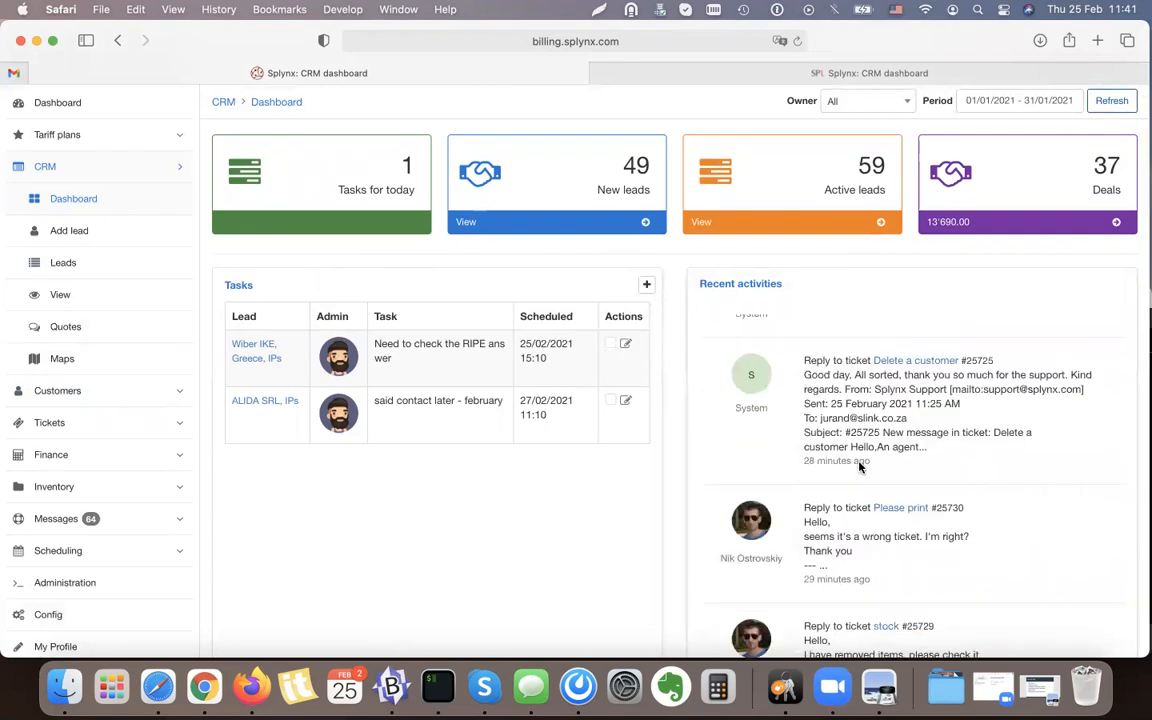
scroll(832, 467, down, 10)
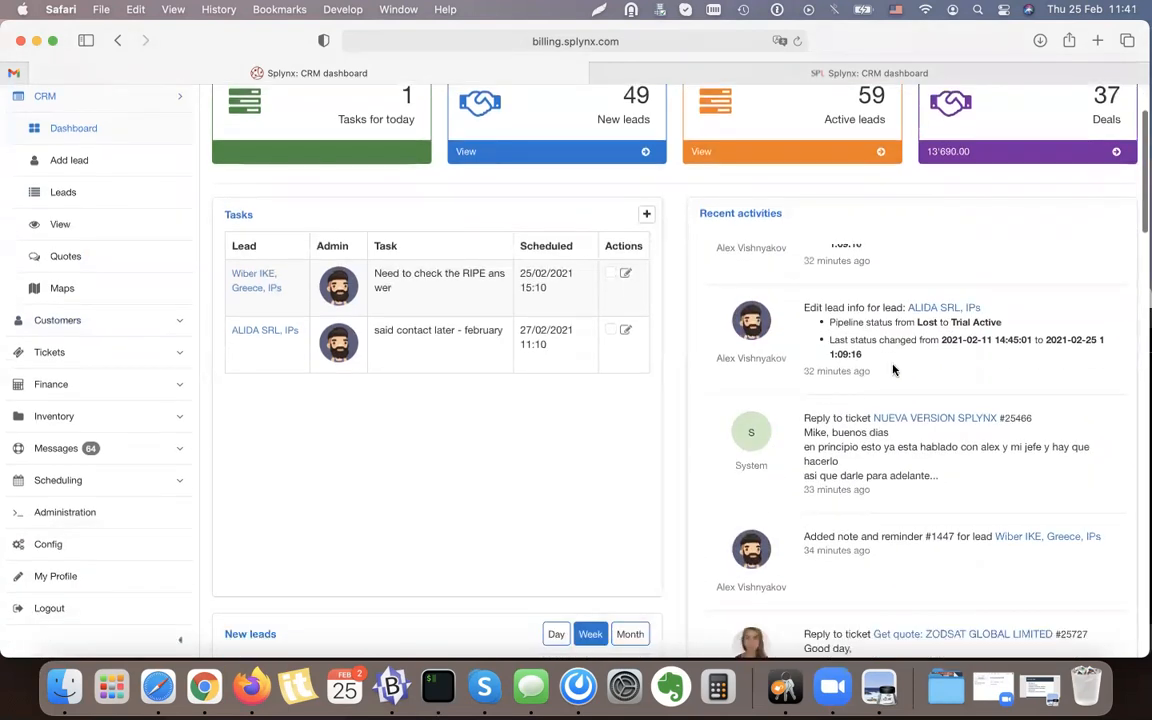
scroll(895, 370, down, 1)
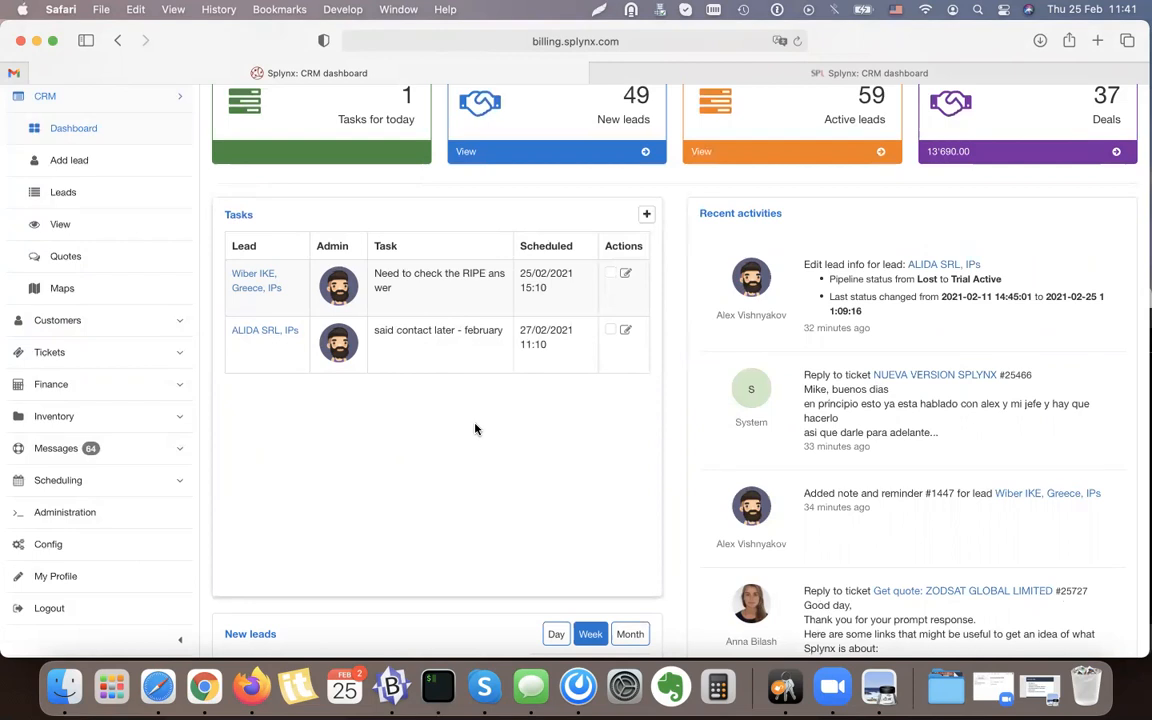
Step: Examine the New leads, Sources and Sales funnel charts further down the CRM dashboard
scroll(475, 429, down, 10)
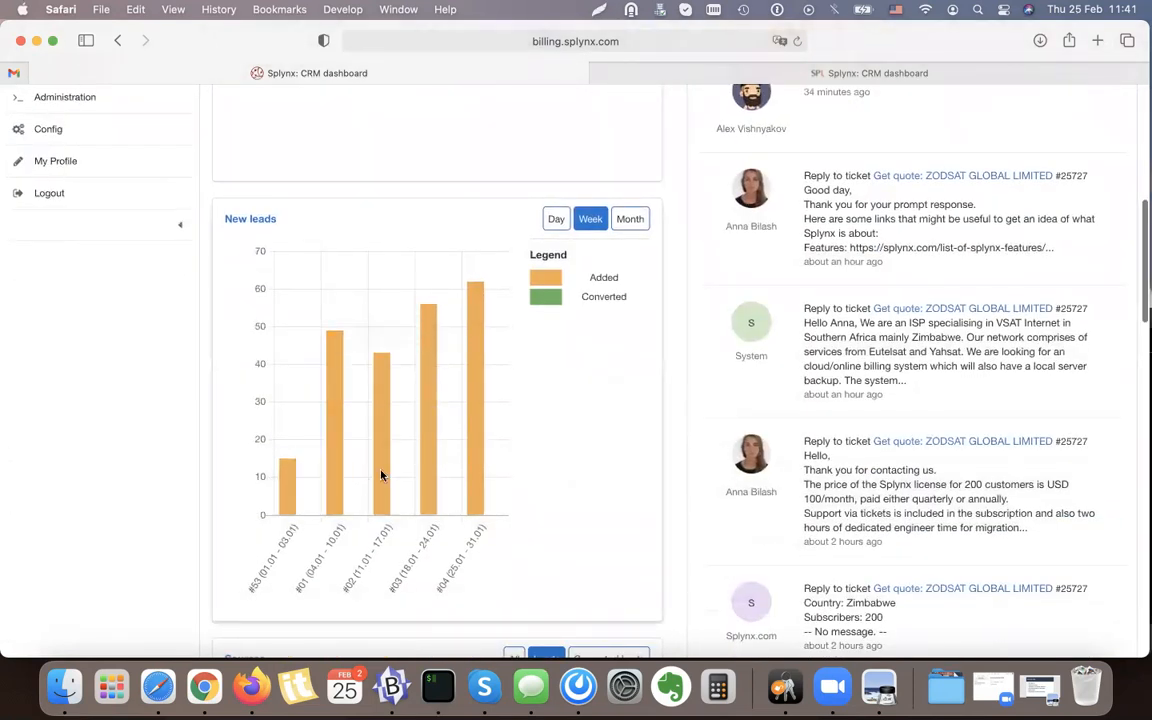
scroll(577, 455, down, 1)
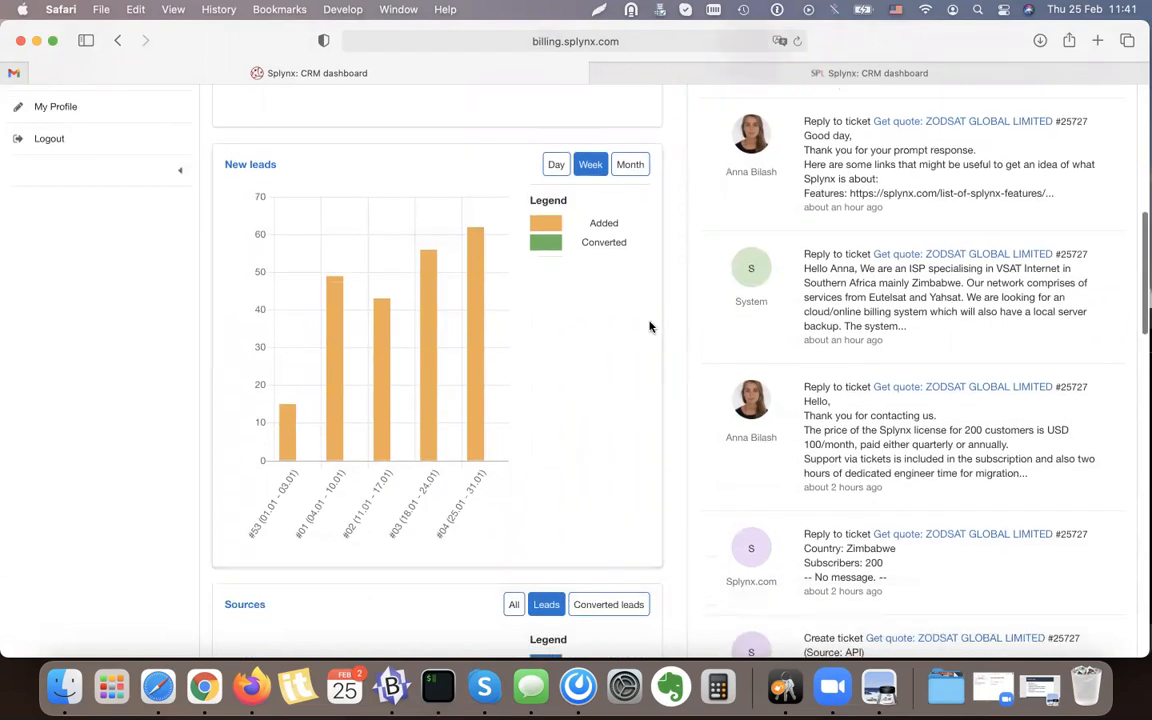
scroll(645, 463, down, 7)
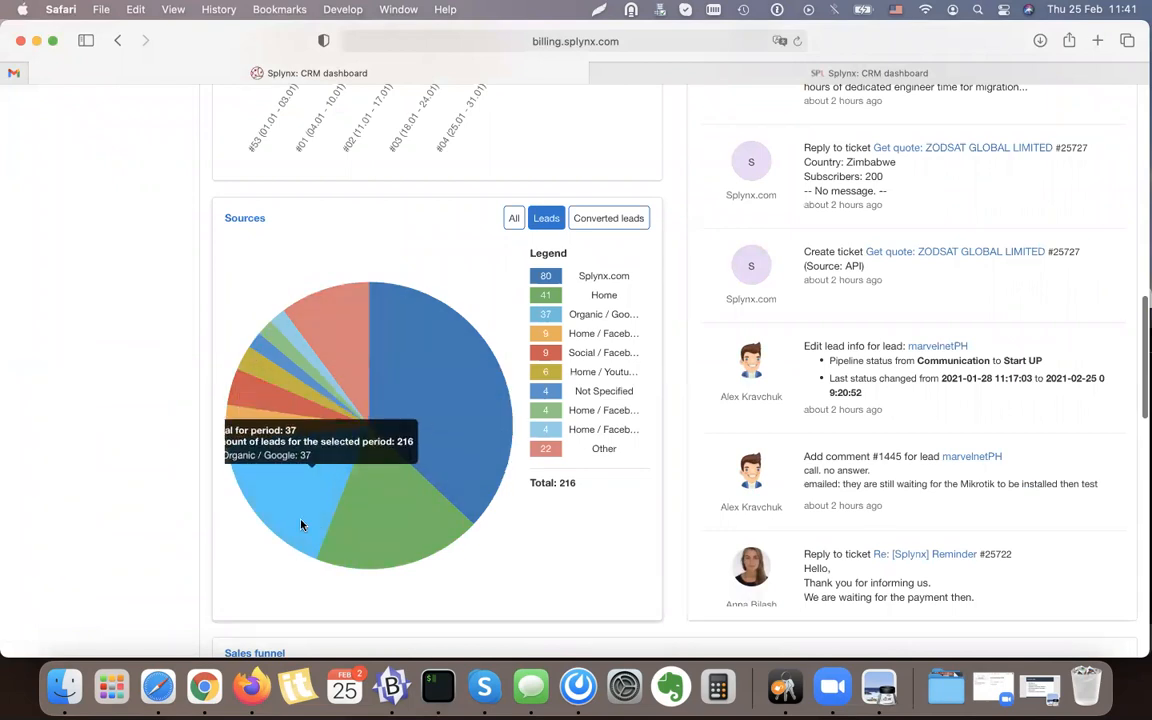
scroll(540, 548, down, 2)
scroll(539, 548, down, 7)
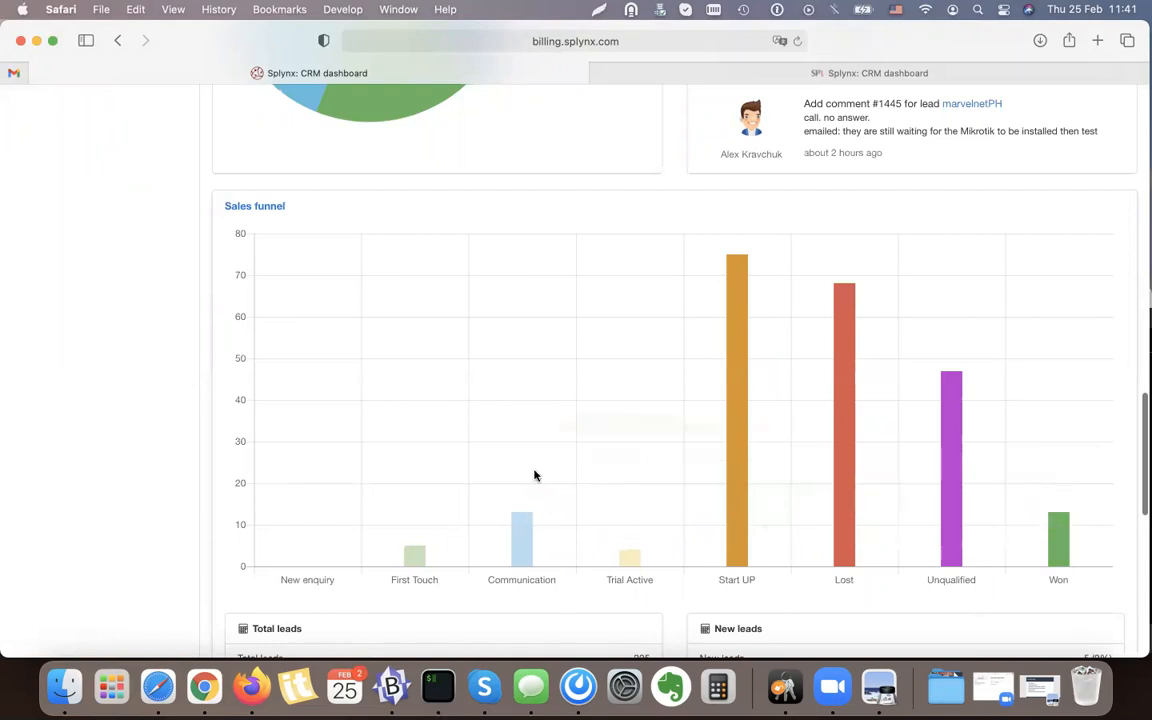
scroll(534, 476, down, 4)
scroll(534, 476, up, 5)
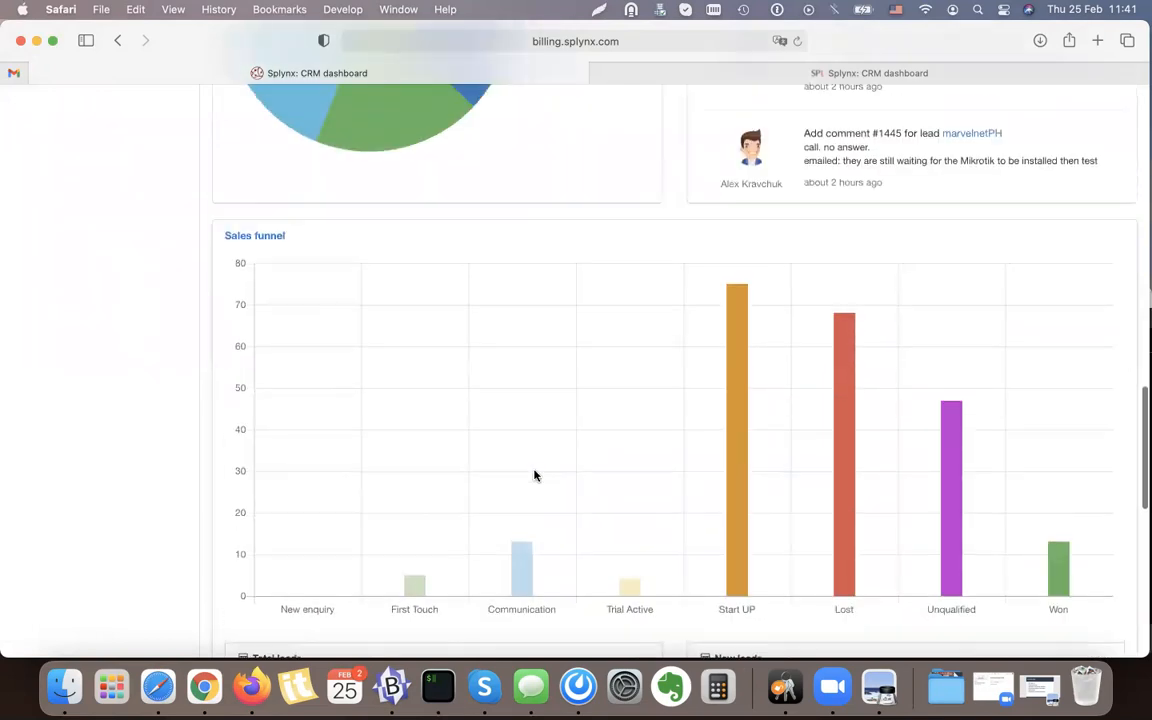
scroll(534, 476, up, 15)
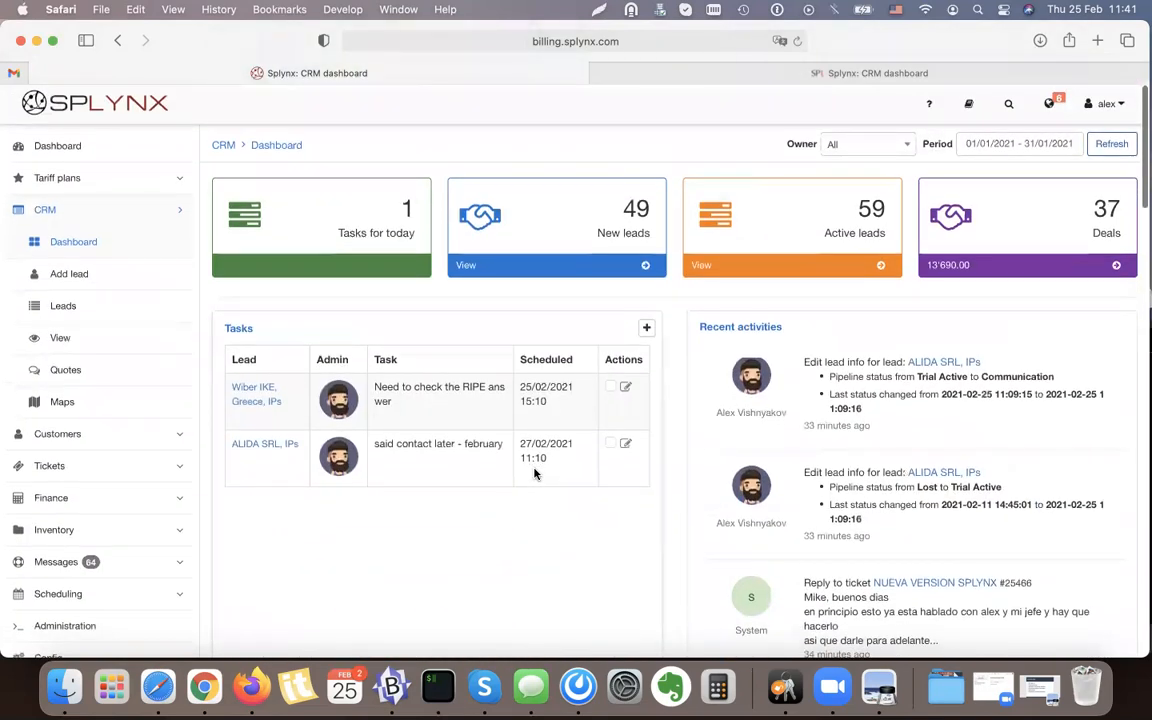
Step: Open the CRM leads list and look through the leads by status, owner and last contact
click(73, 310)
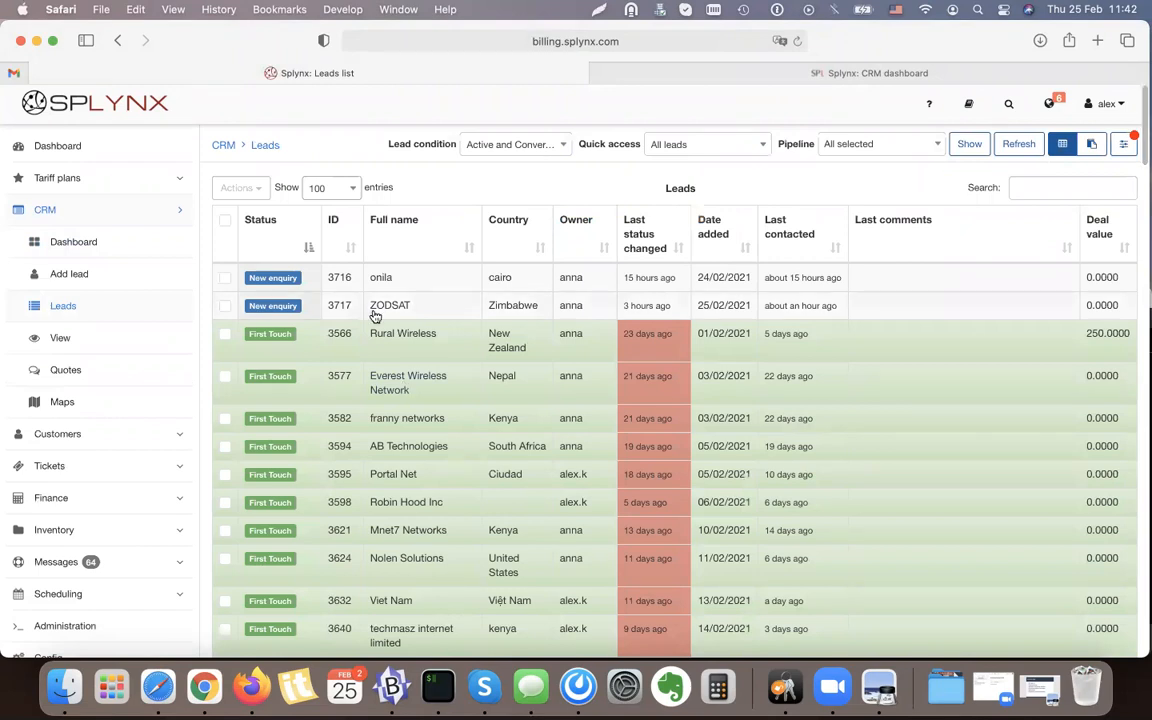
scroll(375, 316, down, 3)
scroll(378, 417, down, 5)
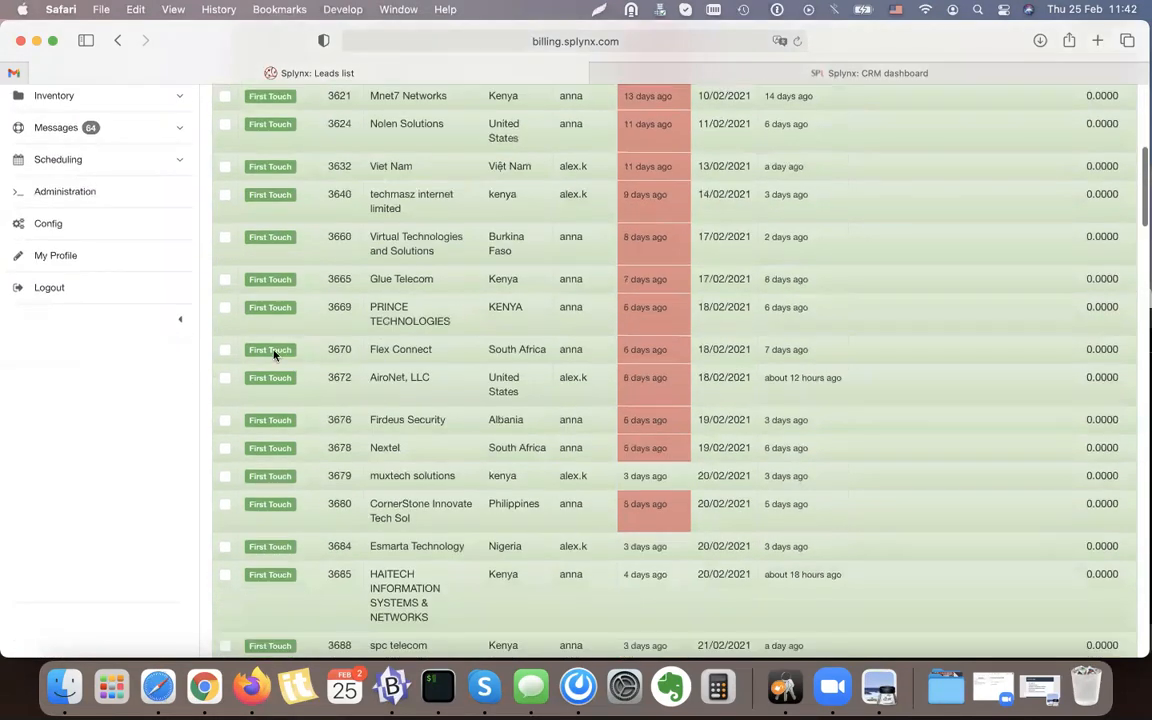
scroll(272, 391, down, 18)
scroll(291, 319, up, 1)
scroll(291, 319, up, 15)
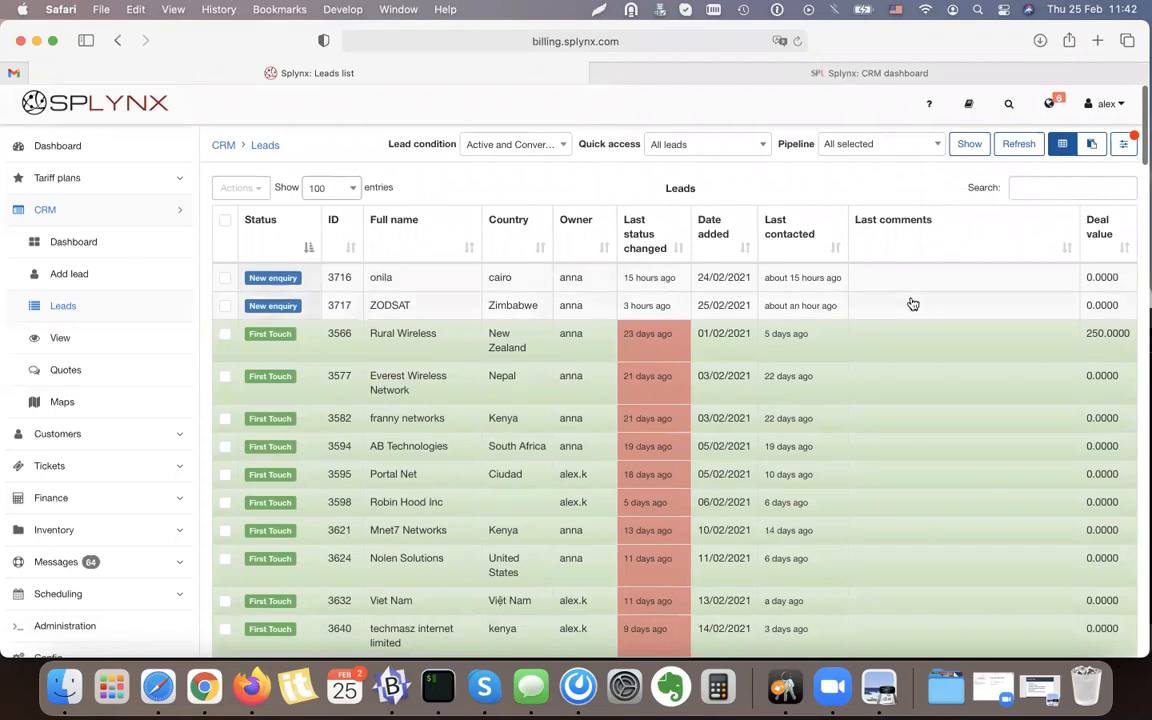
Step: Show the leads as a pipeline board and filter them by date added to Last Month (01/01/2021 - 31/01/2021)
click(1095, 147)
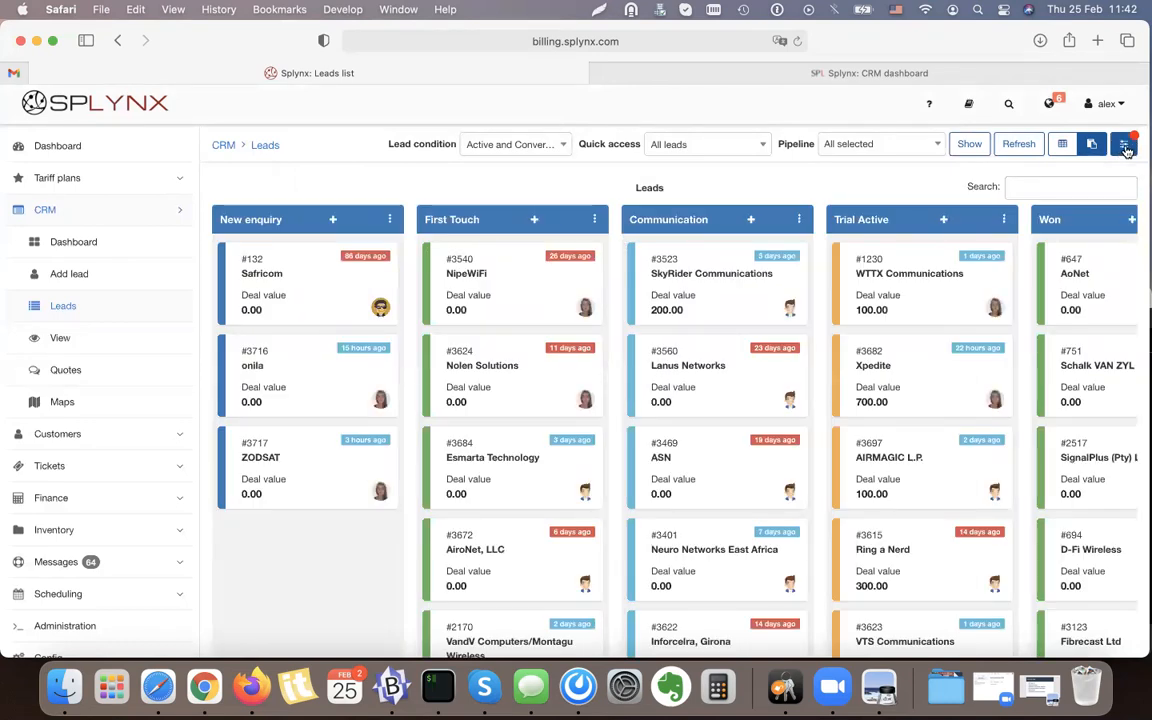
click(1126, 148)
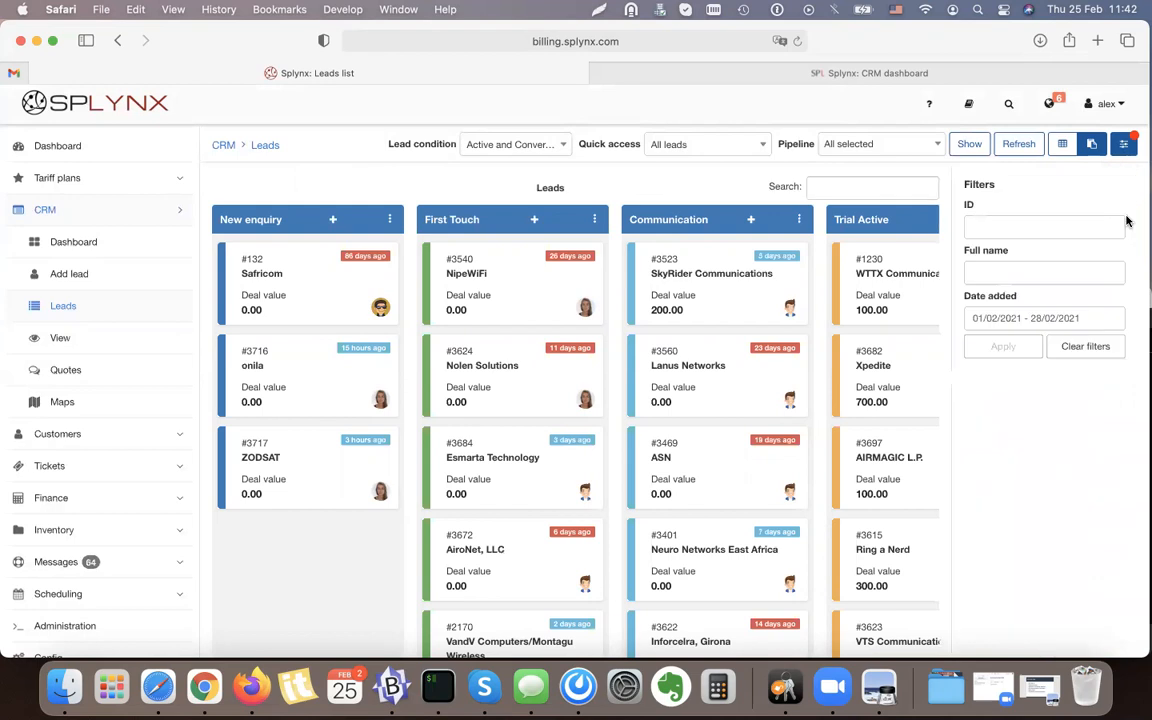
click(1018, 312)
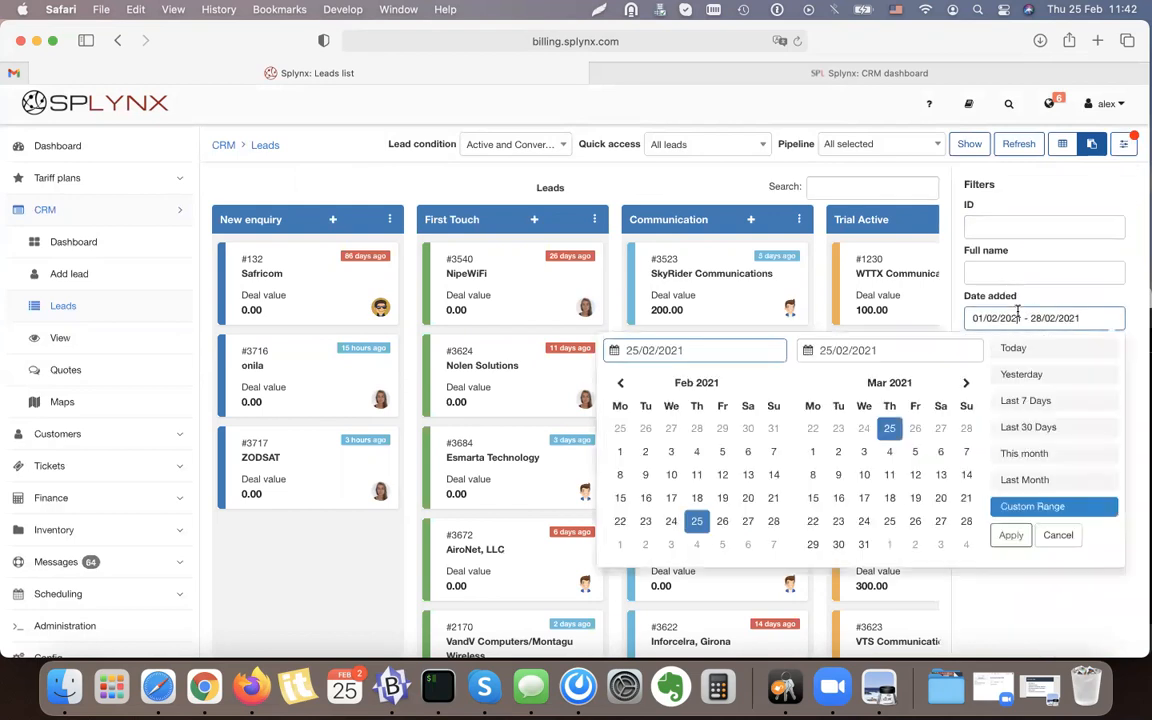
click(1036, 482)
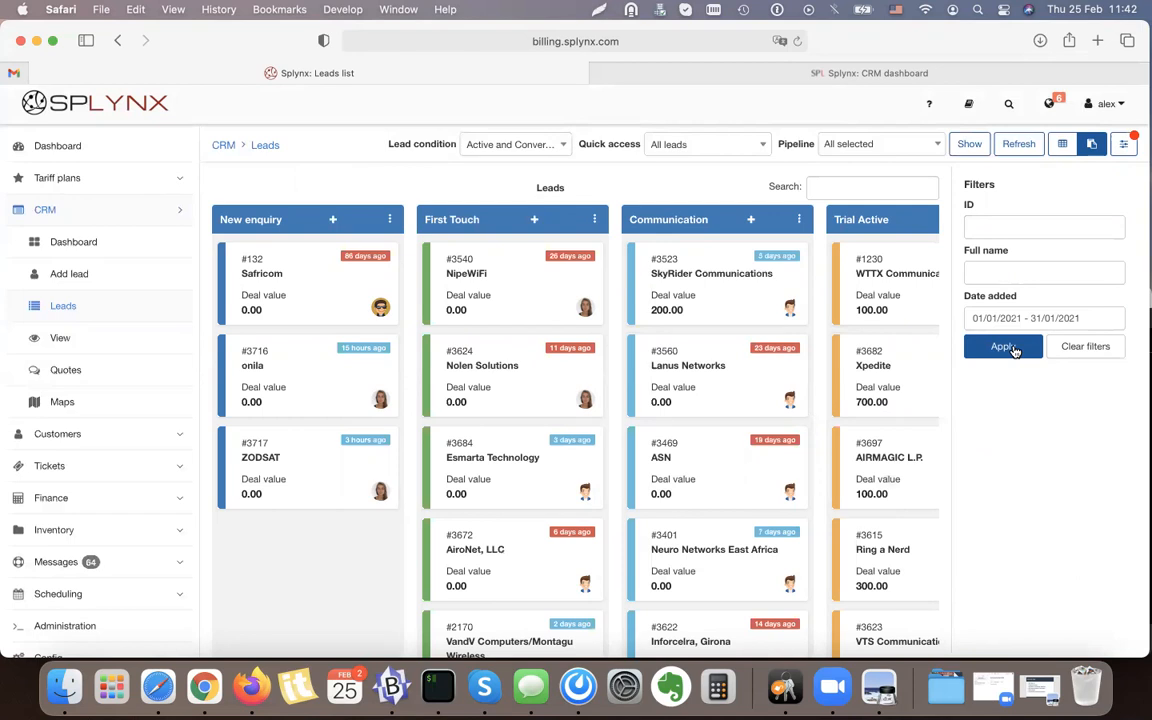
click(1125, 146)
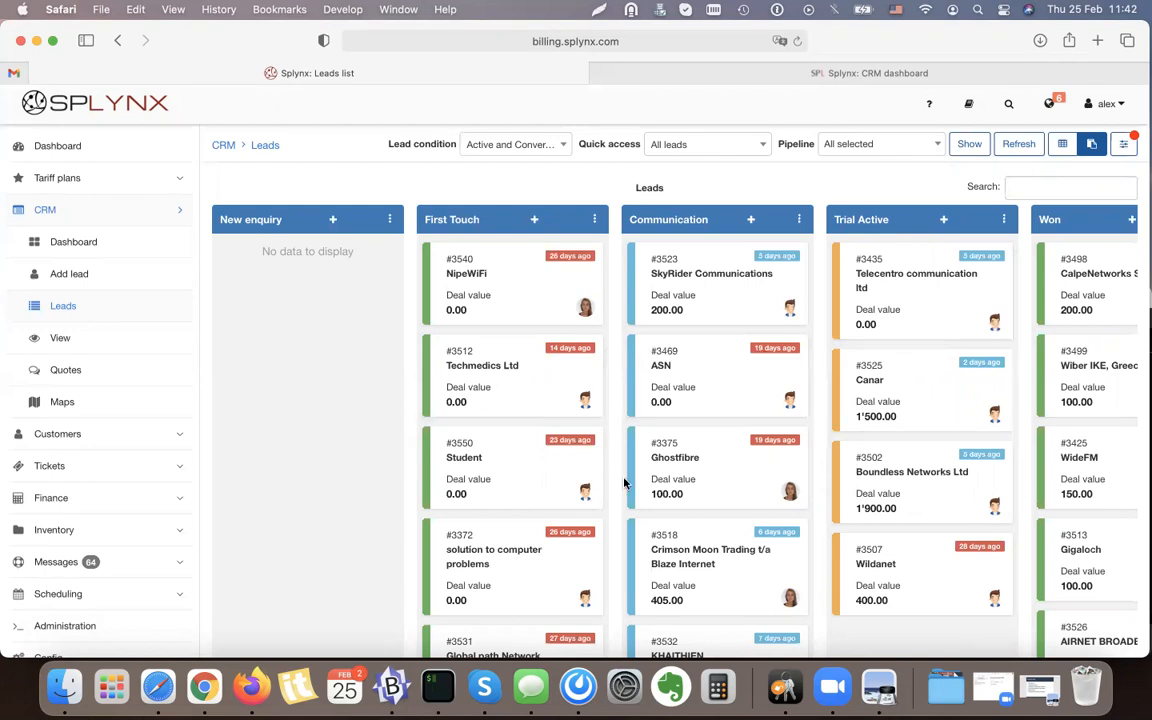
Step: Look through the filtered lead cards across the pipeline stages from New enquiry to Lost
scroll(624, 483, down, 3)
scroll(620, 476, up, 5)
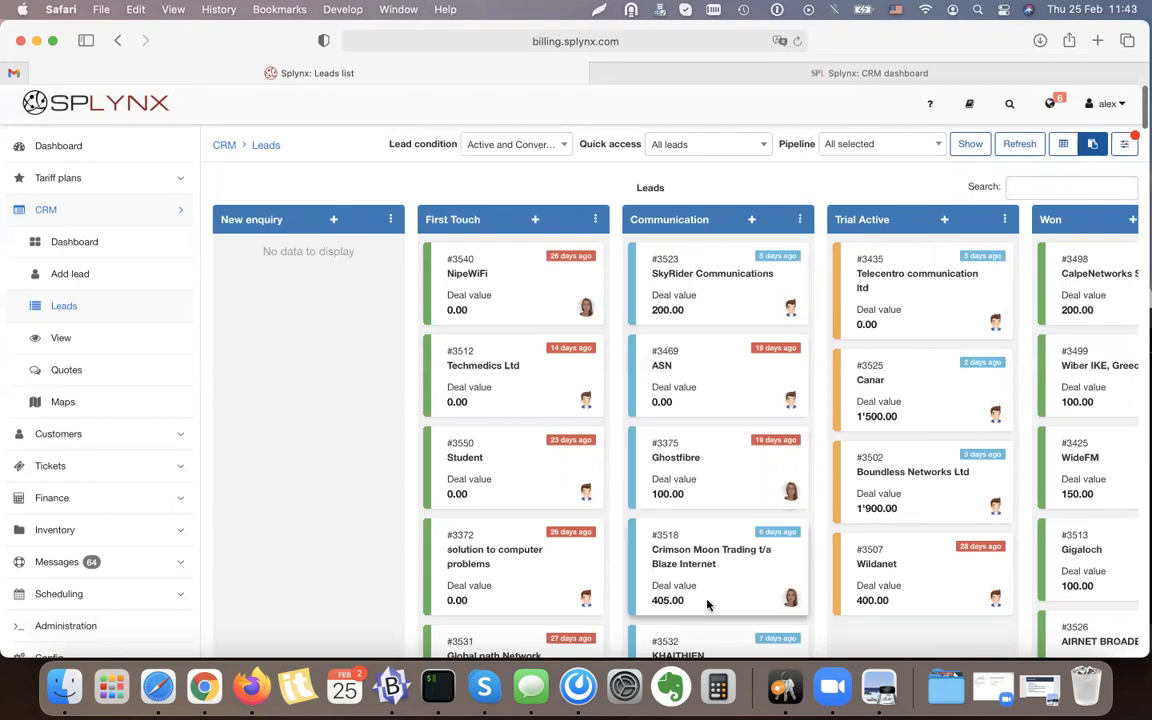
scroll(728, 558, right, 2)
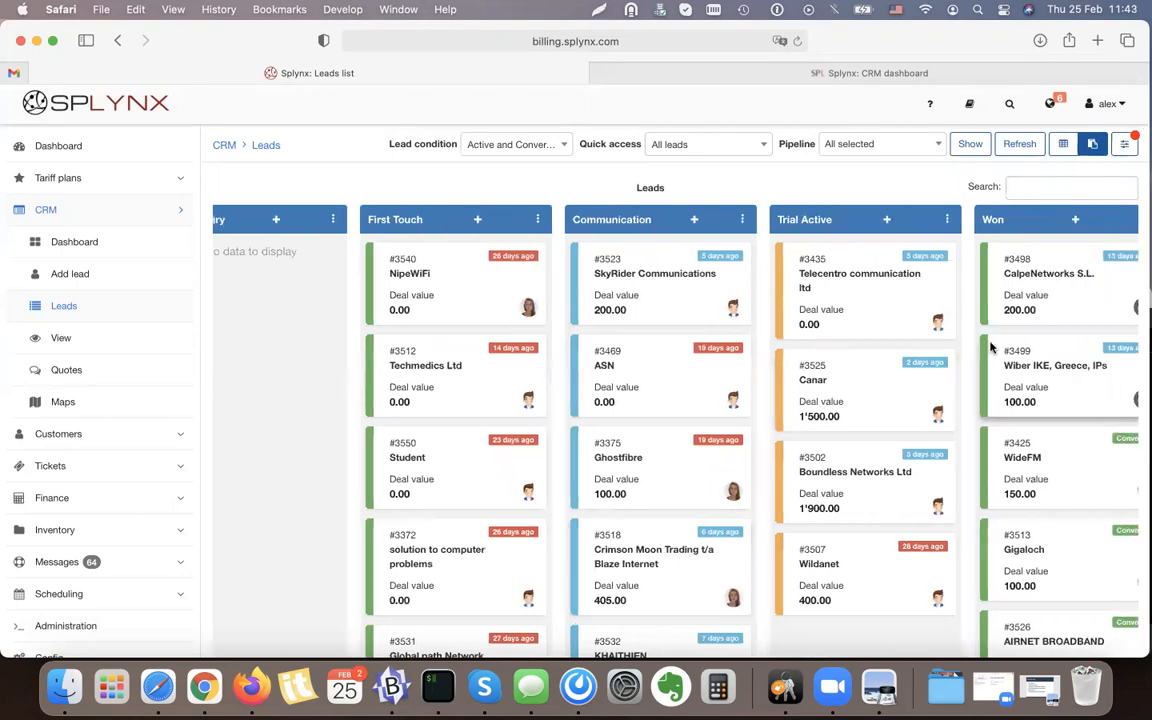
scroll(990, 345, down, 3)
scroll(990, 345, up, 3)
scroll(990, 345, right, 5)
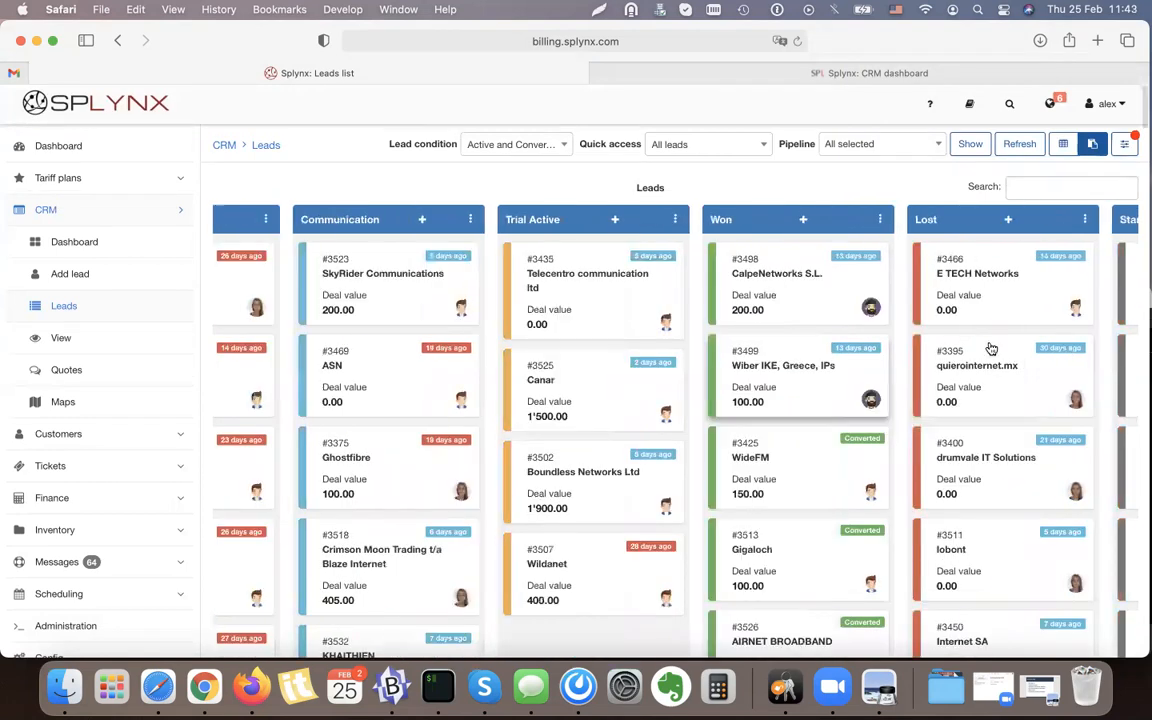
scroll(990, 345, down, 3)
scroll(990, 345, up, 3)
scroll(990, 345, left, 5)
scroll(990, 347, left, 1)
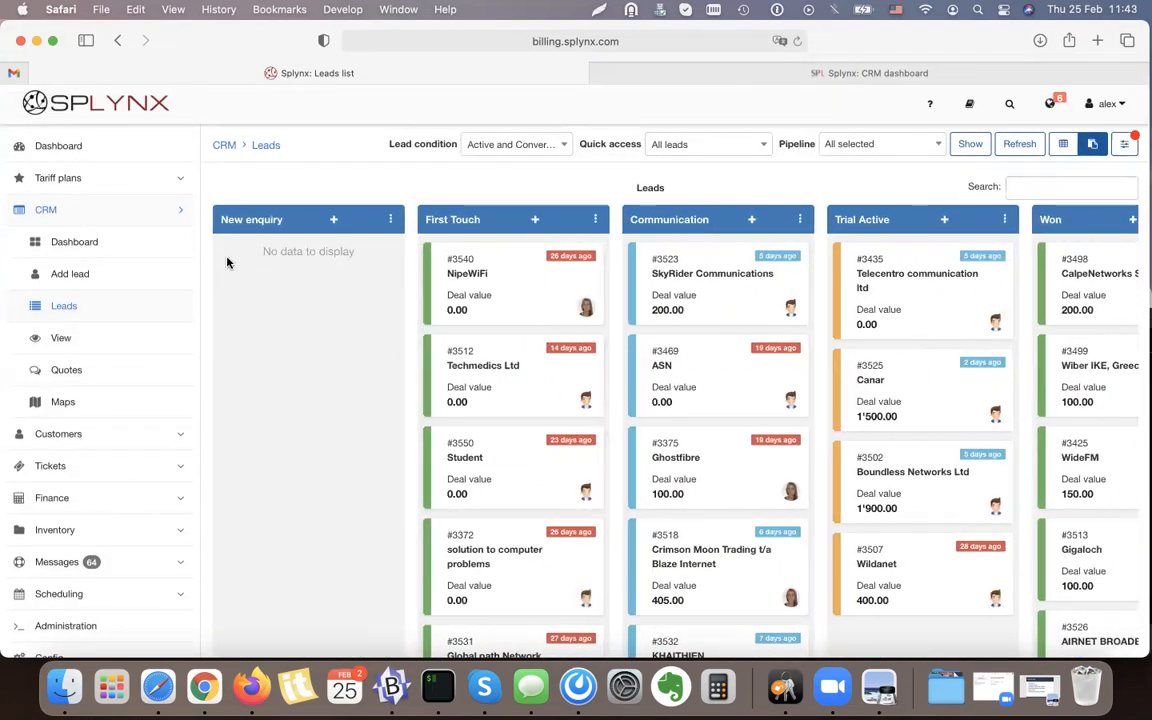
Step: Open the ALIDA SRL, IPs lead from the CRM dashboard tasks and check the phone numbers available for calling
click(71, 245)
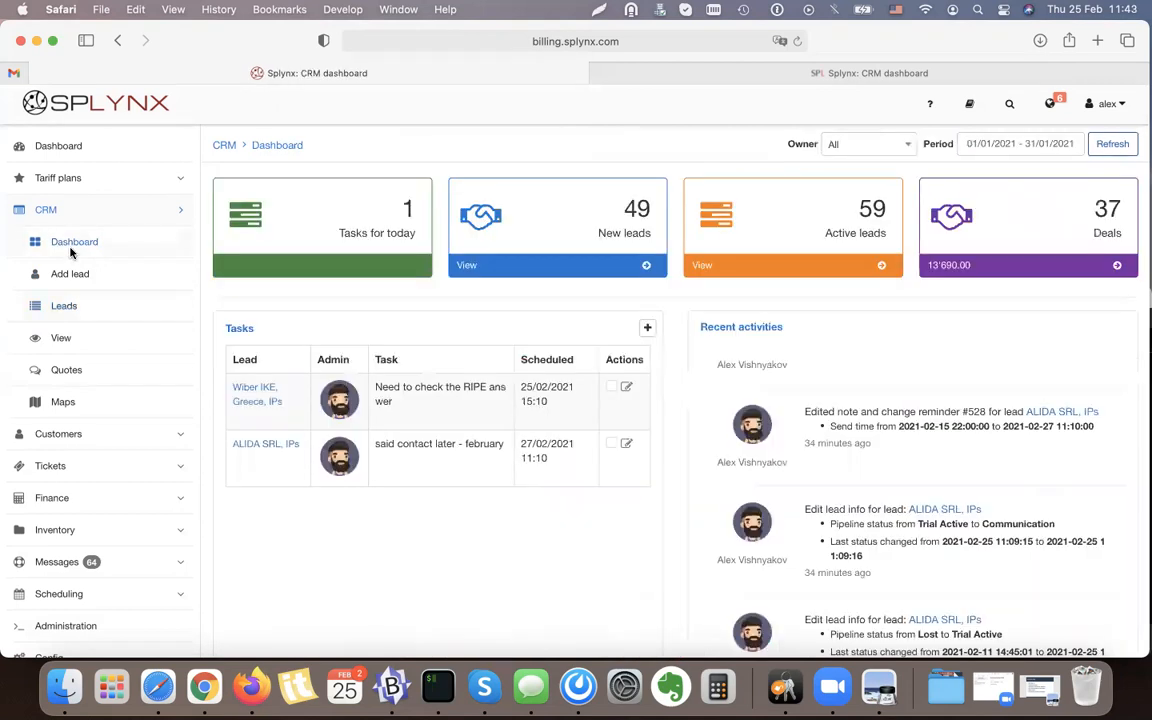
click(263, 445)
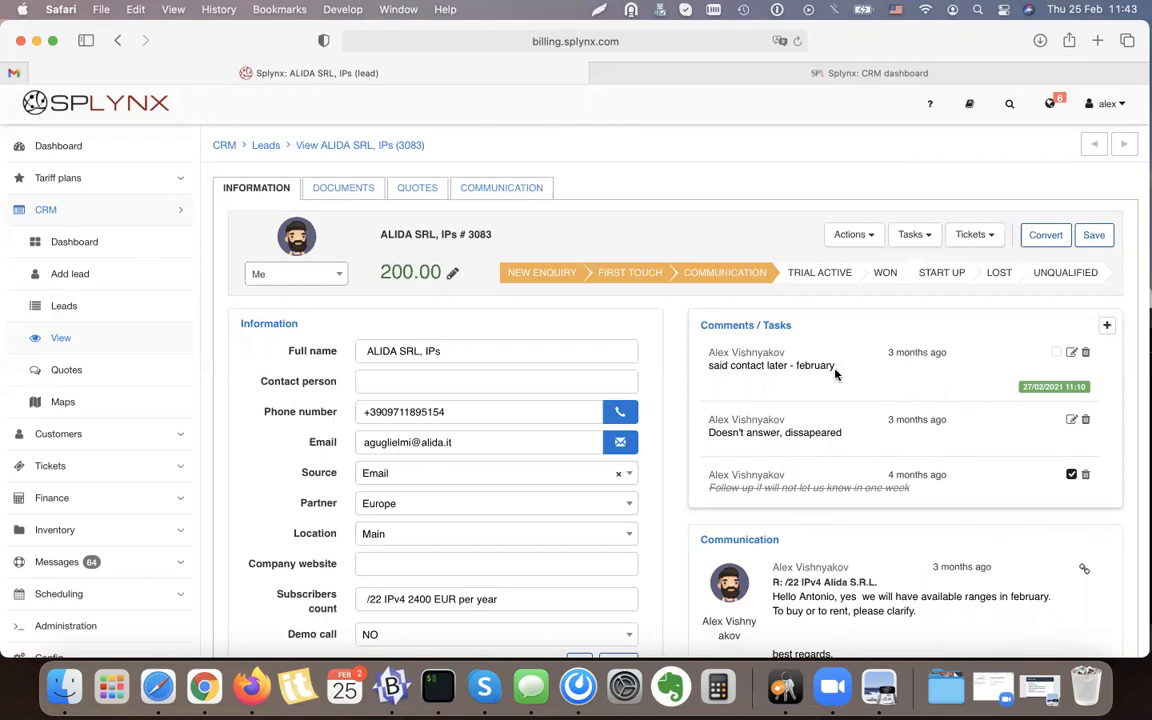
click(622, 413)
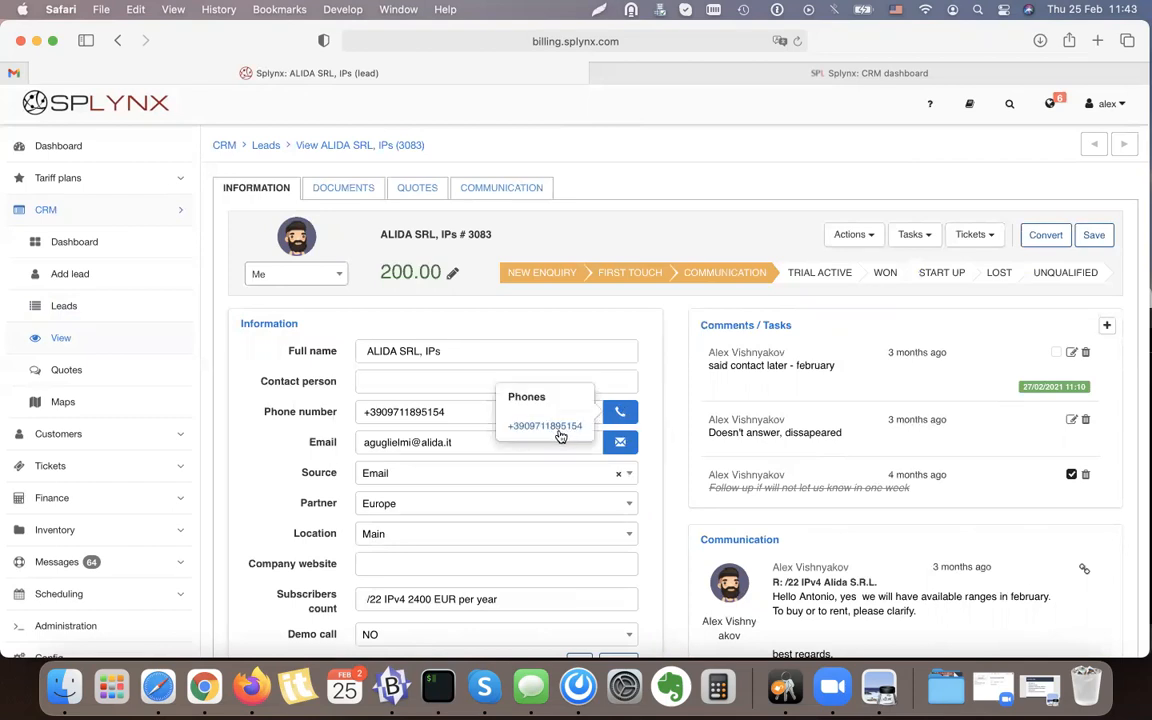
click(620, 413)
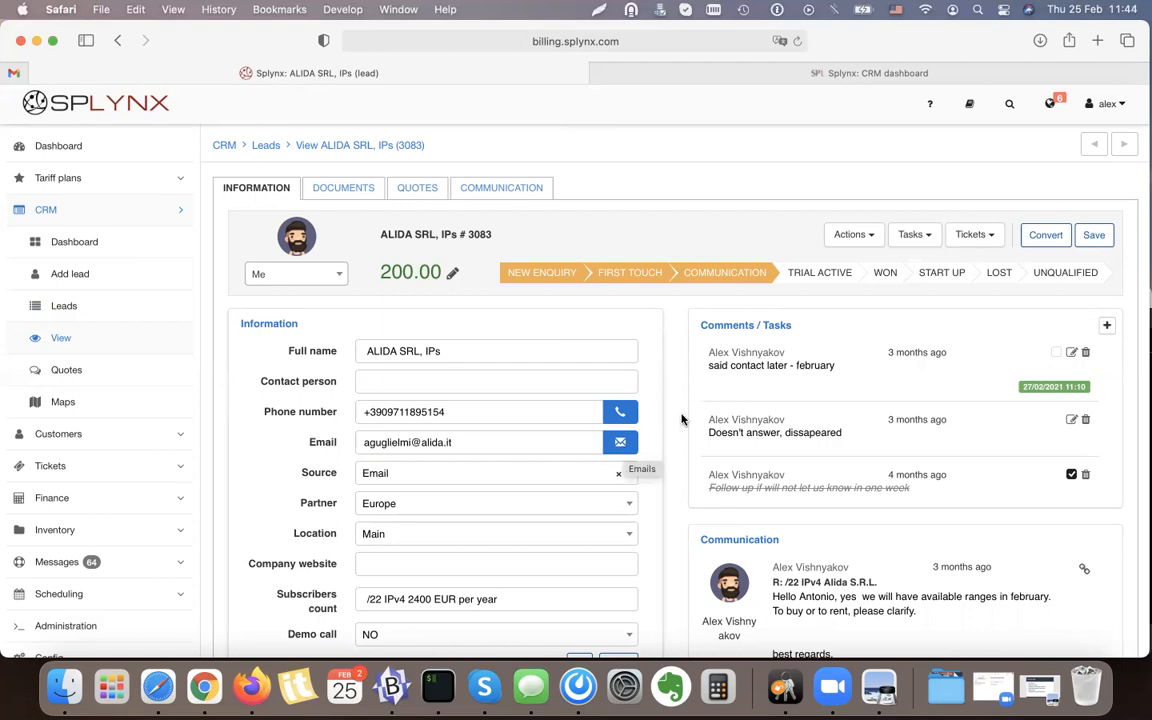
Step: Examine the ALIDA SRL, IPs lead's information fields, map location and past e-mail communication
scroll(673, 382, down, 1)
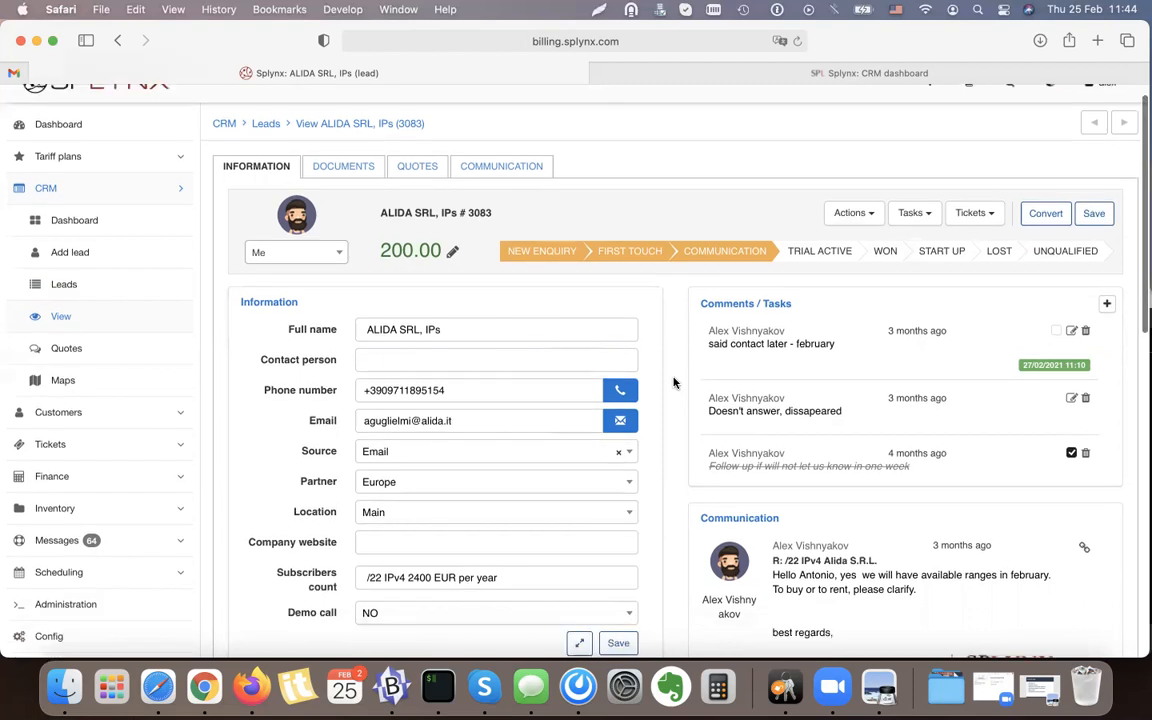
scroll(673, 382, down, 5)
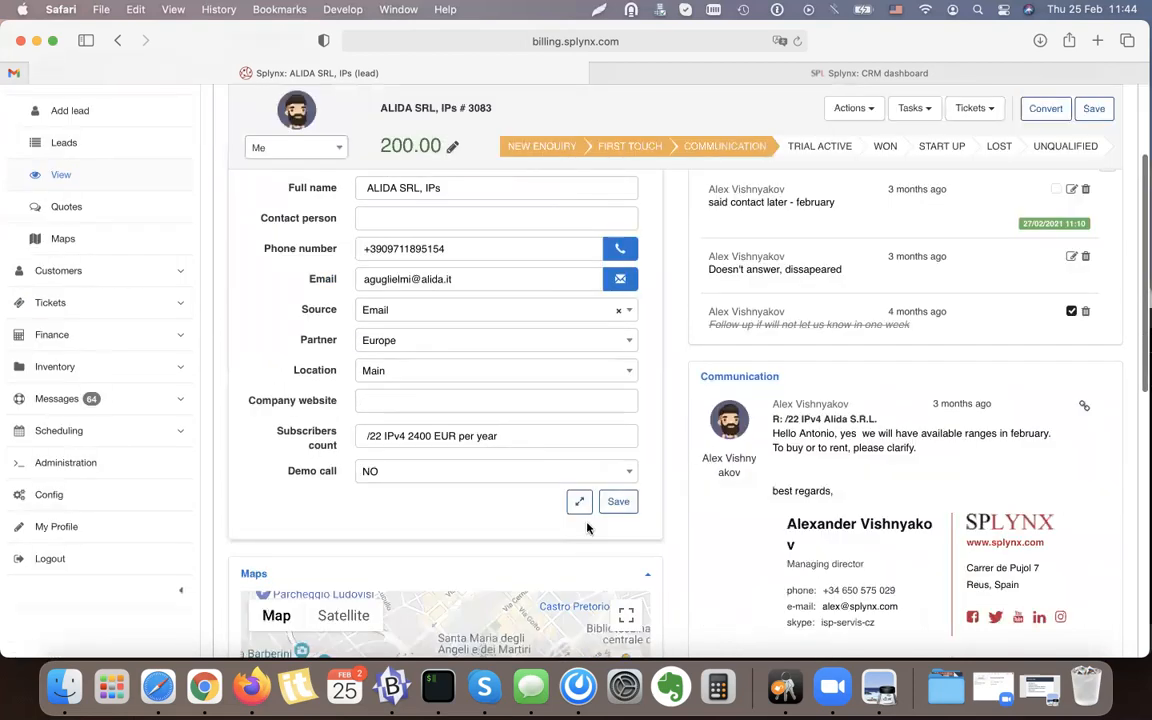
scroll(589, 527, down, 3)
scroll(808, 440, down, 5)
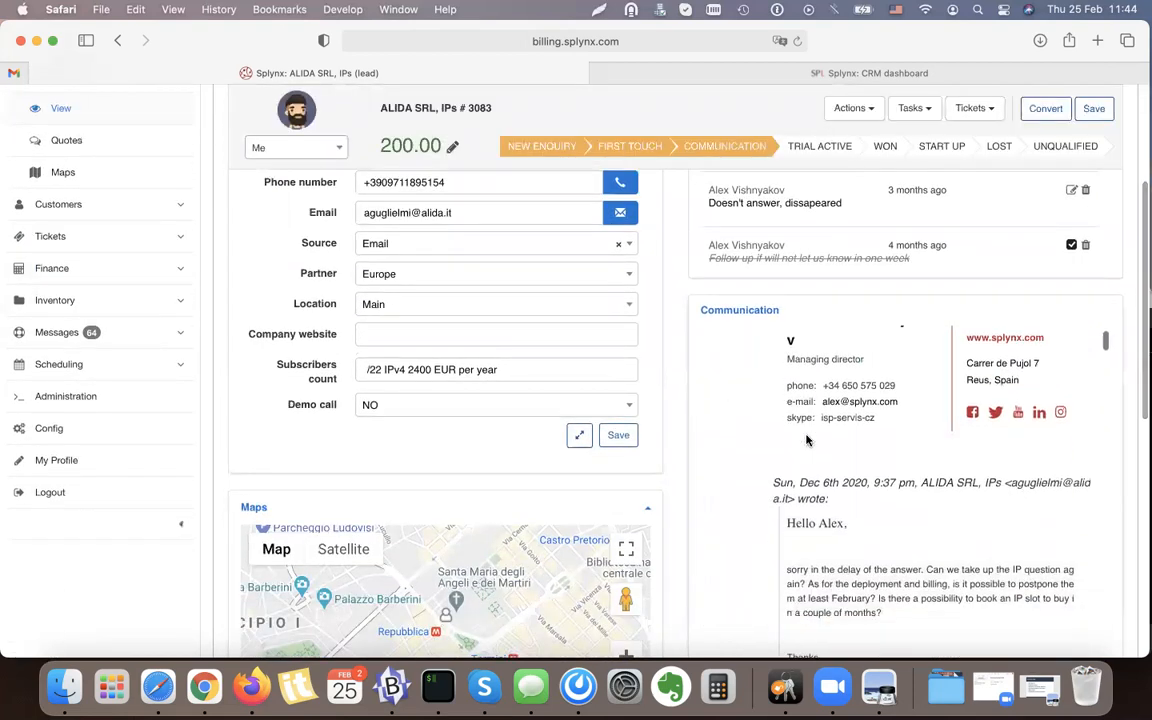
scroll(669, 489, down, 3)
scroll(838, 371, down, 10)
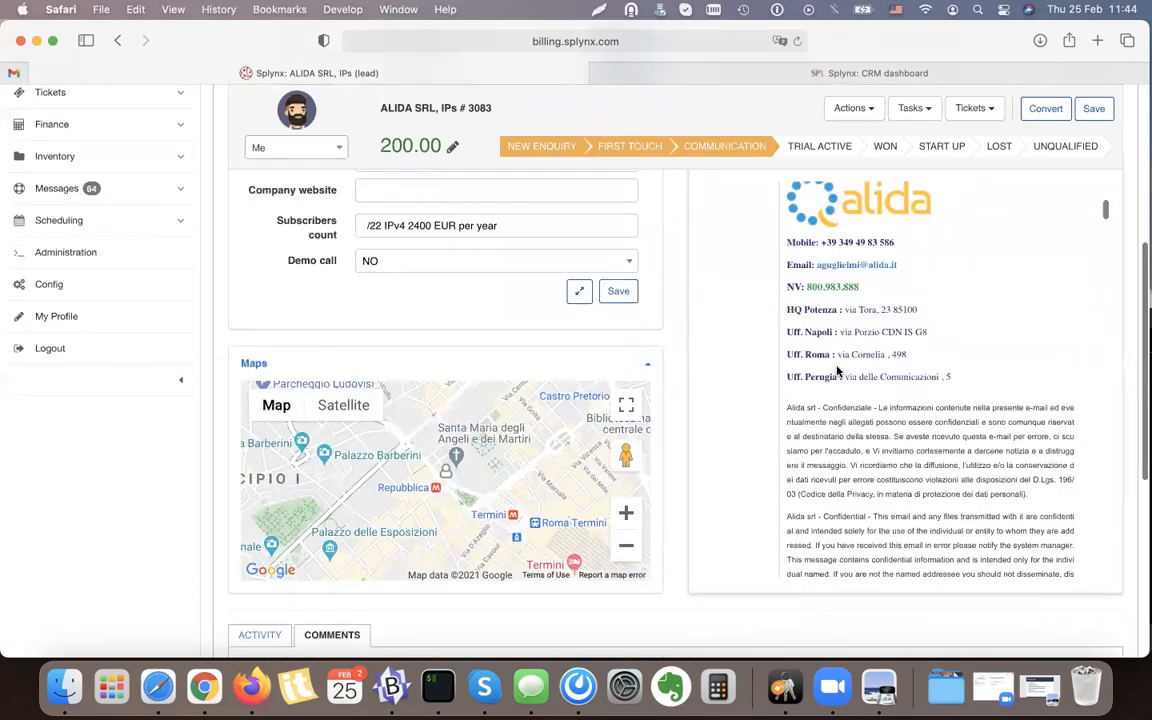
scroll(805, 370, up, 5)
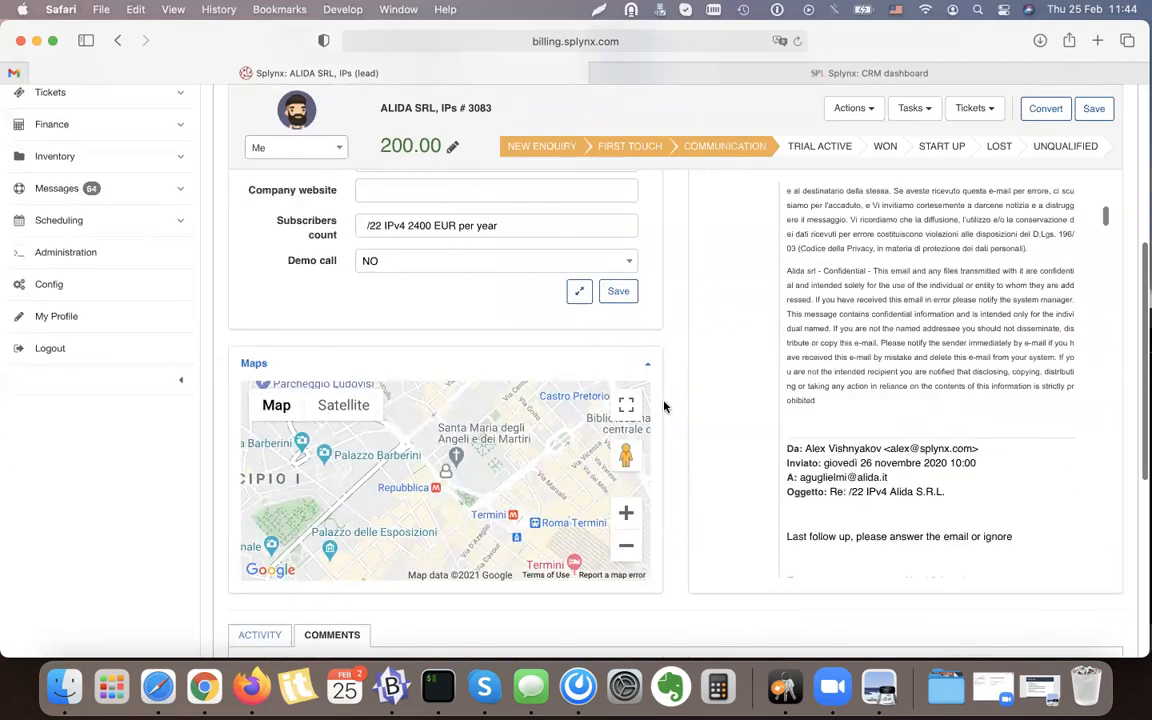
scroll(548, 247, up, 5)
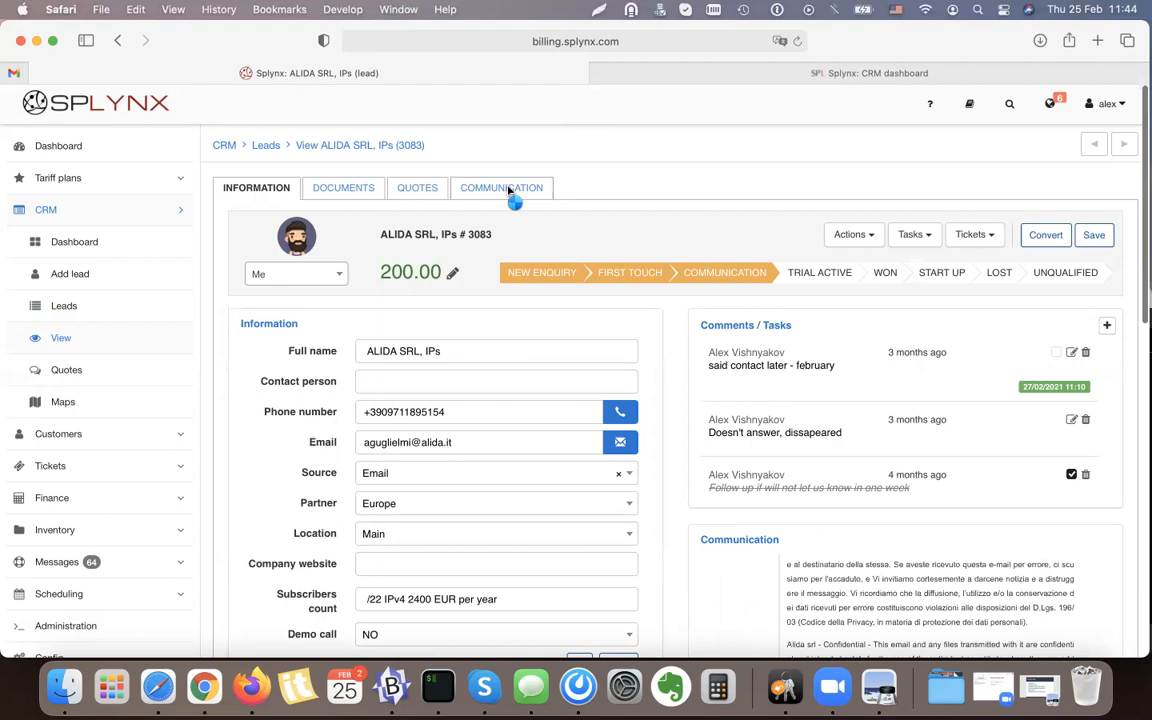
Step: Review the lead's communication history, opening the "/22 IPv4 Alida S.R.L." e-mail thread and returning to the message list
click(504, 189)
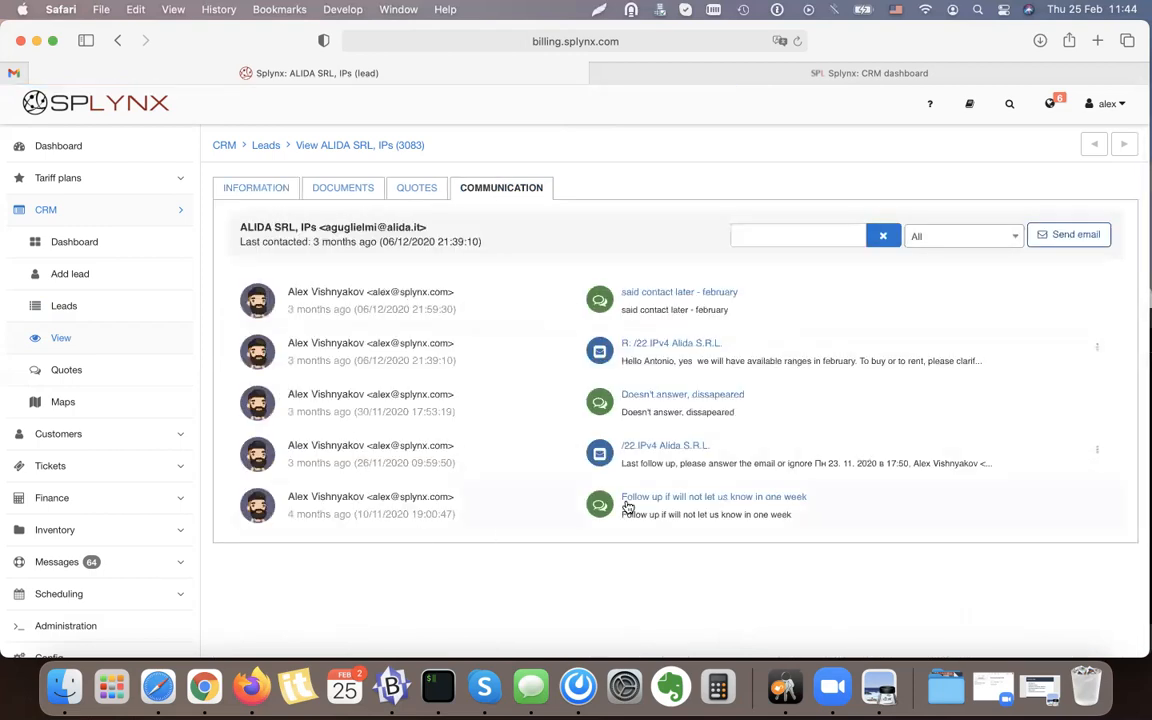
click(656, 449)
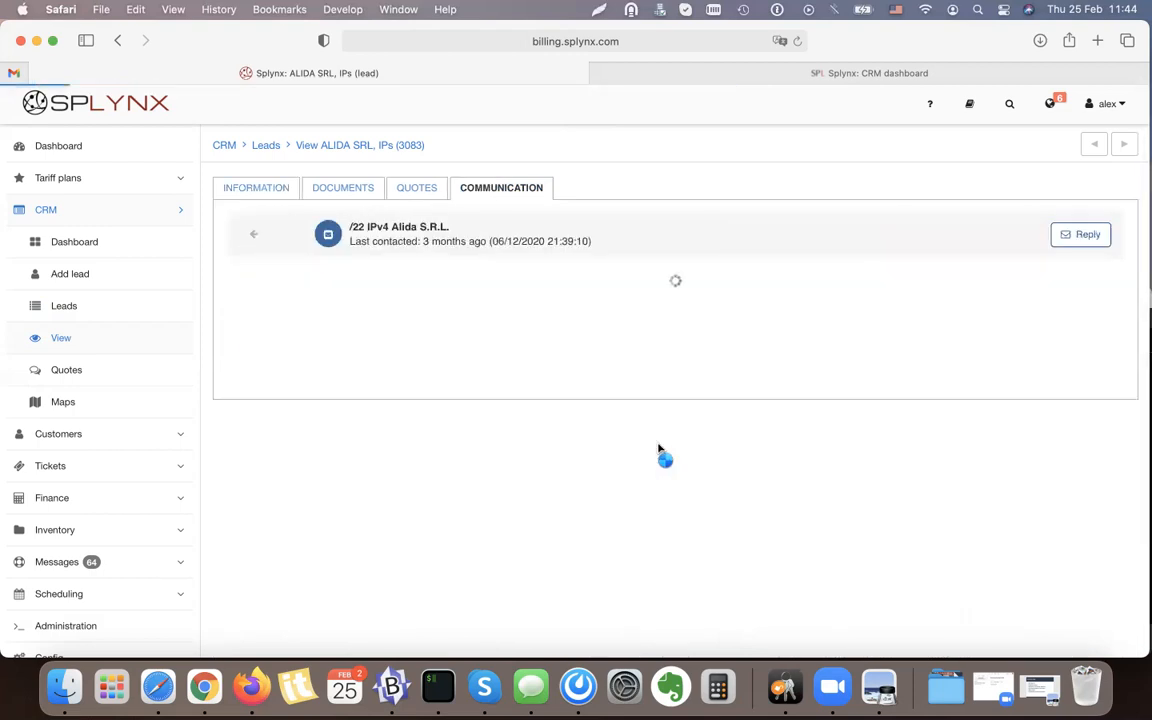
click(254, 235)
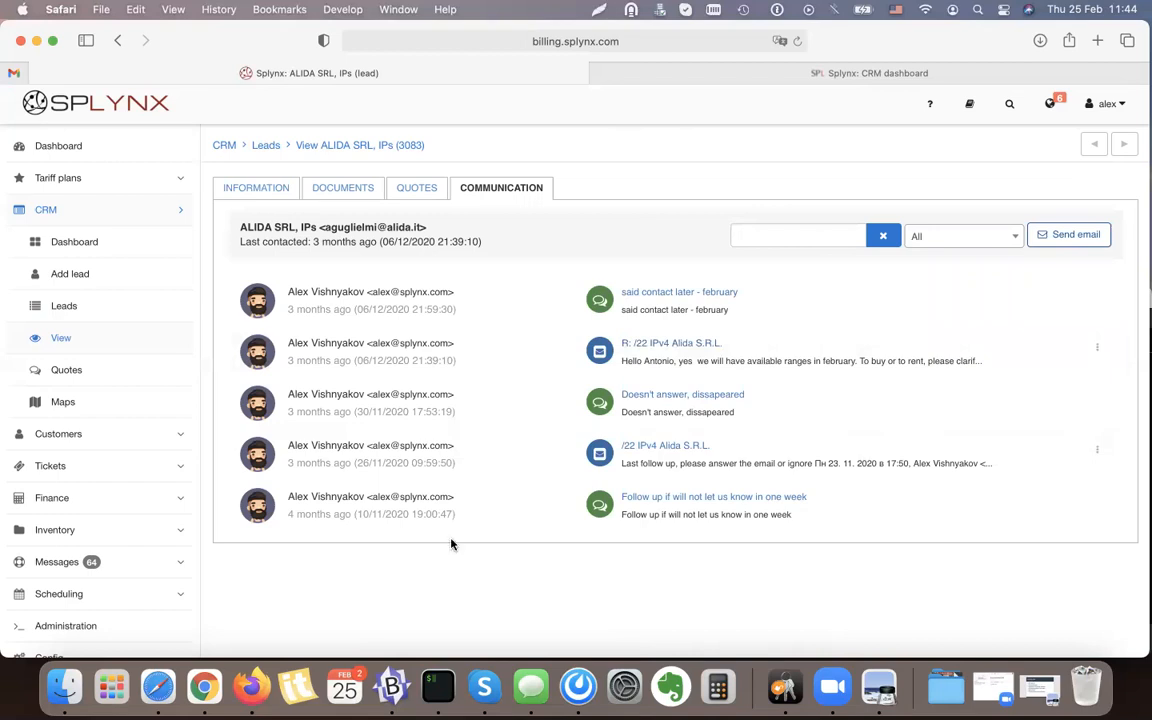
Step: Return to the lead's information and check the available ticket and task options
click(255, 186)
click(990, 234)
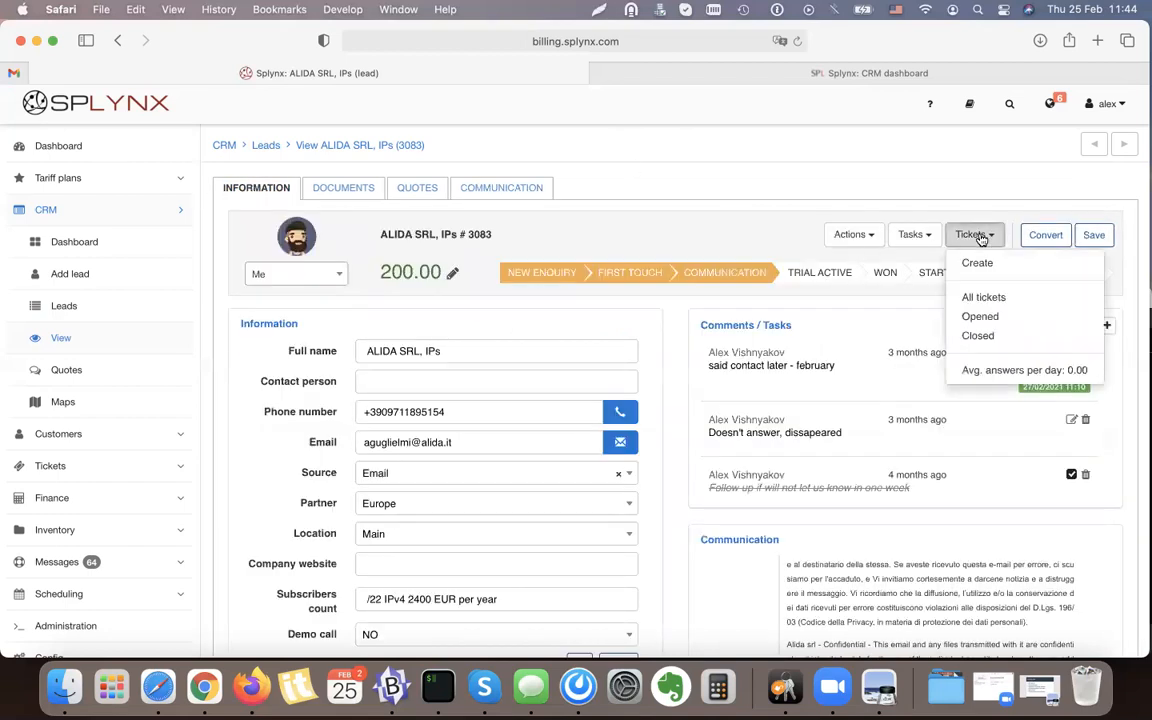
click(914, 236)
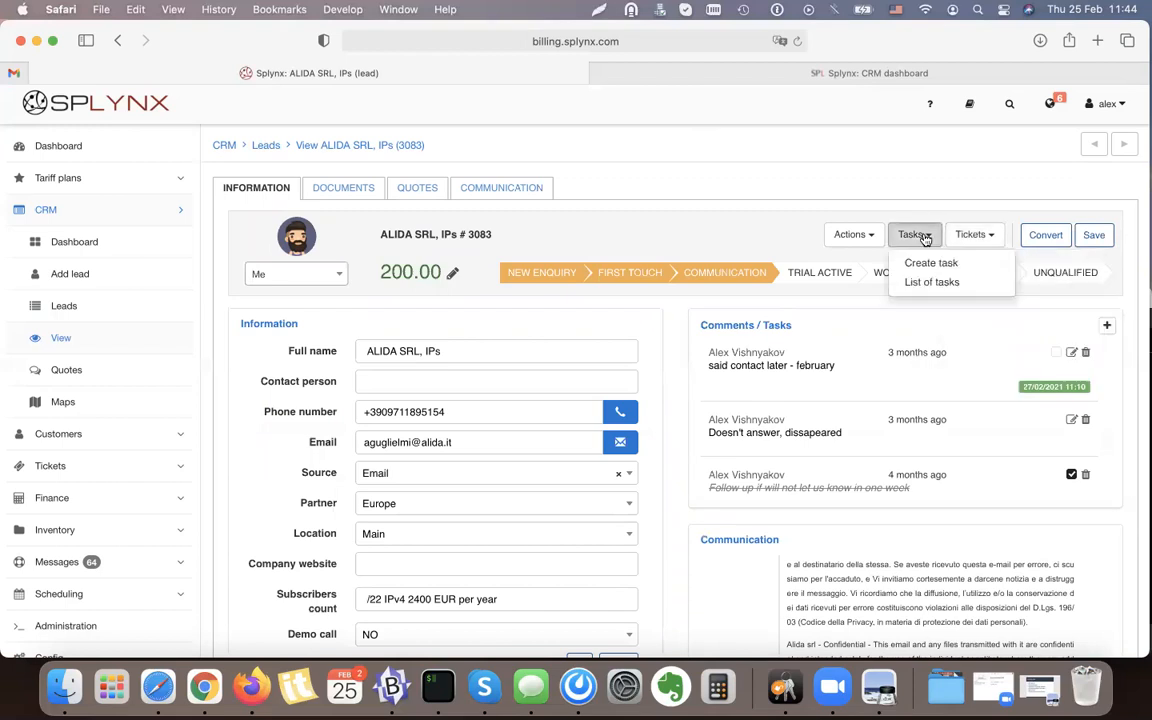
click(875, 200)
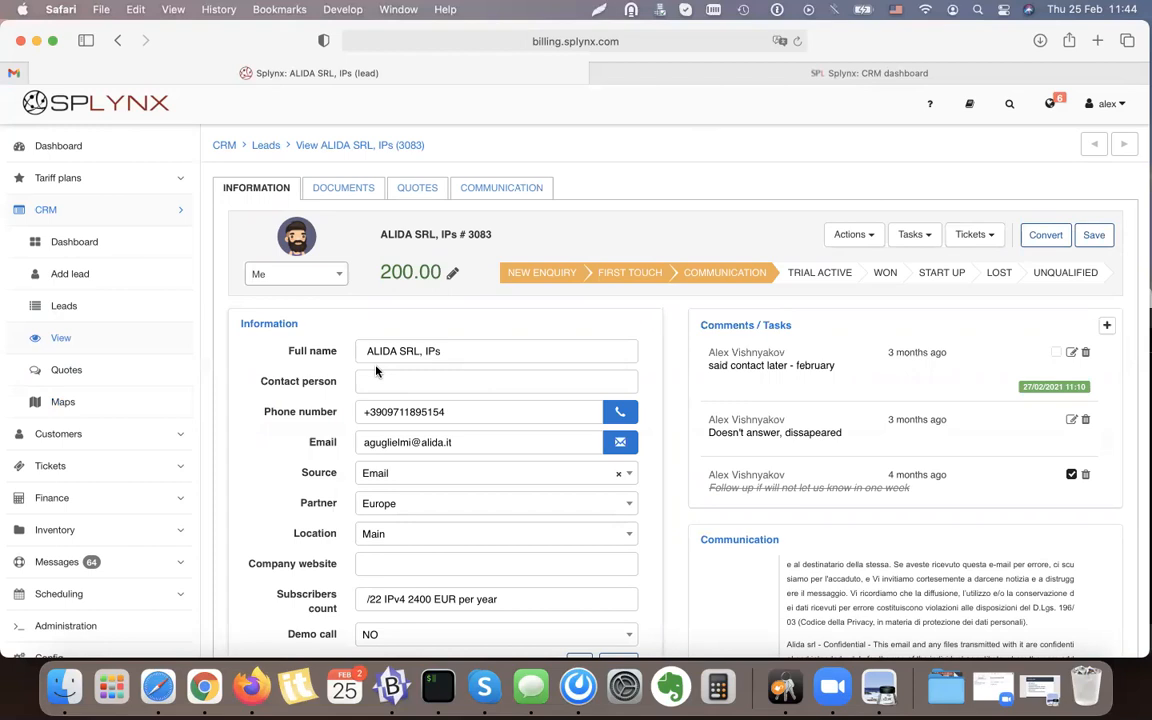
Step: Switch to the GetRedes demo system, view the Add lead form, and open the first lead from the leads list
click(806, 68)
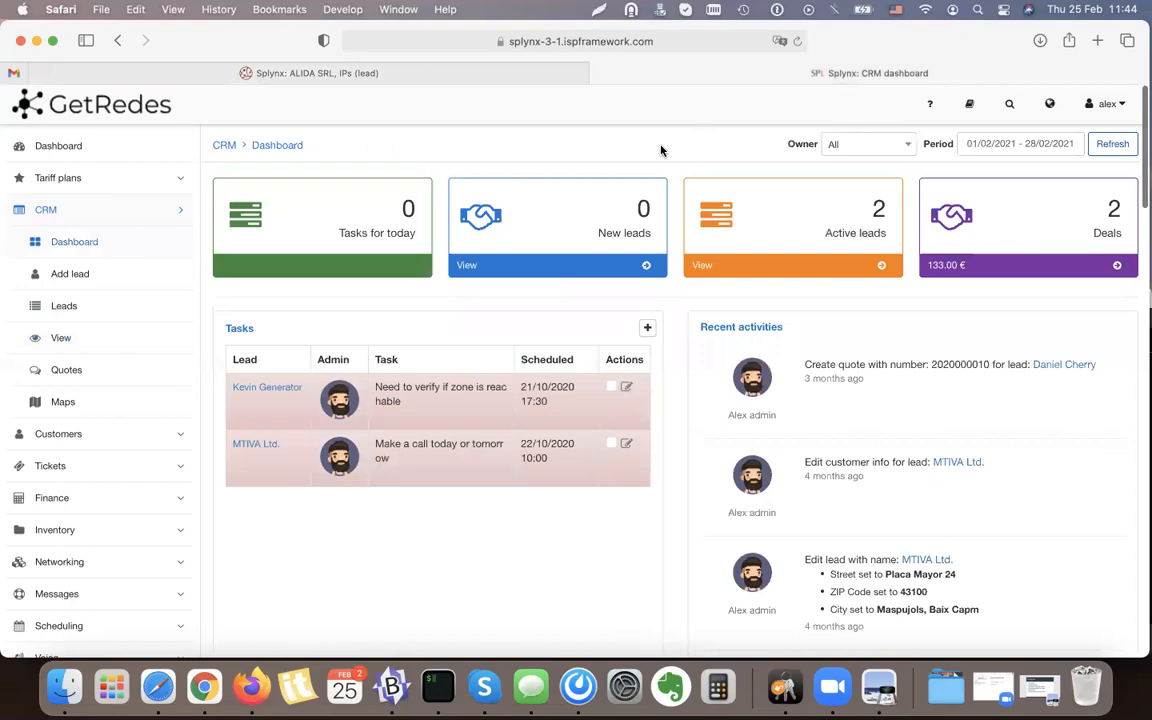
click(88, 272)
click(86, 307)
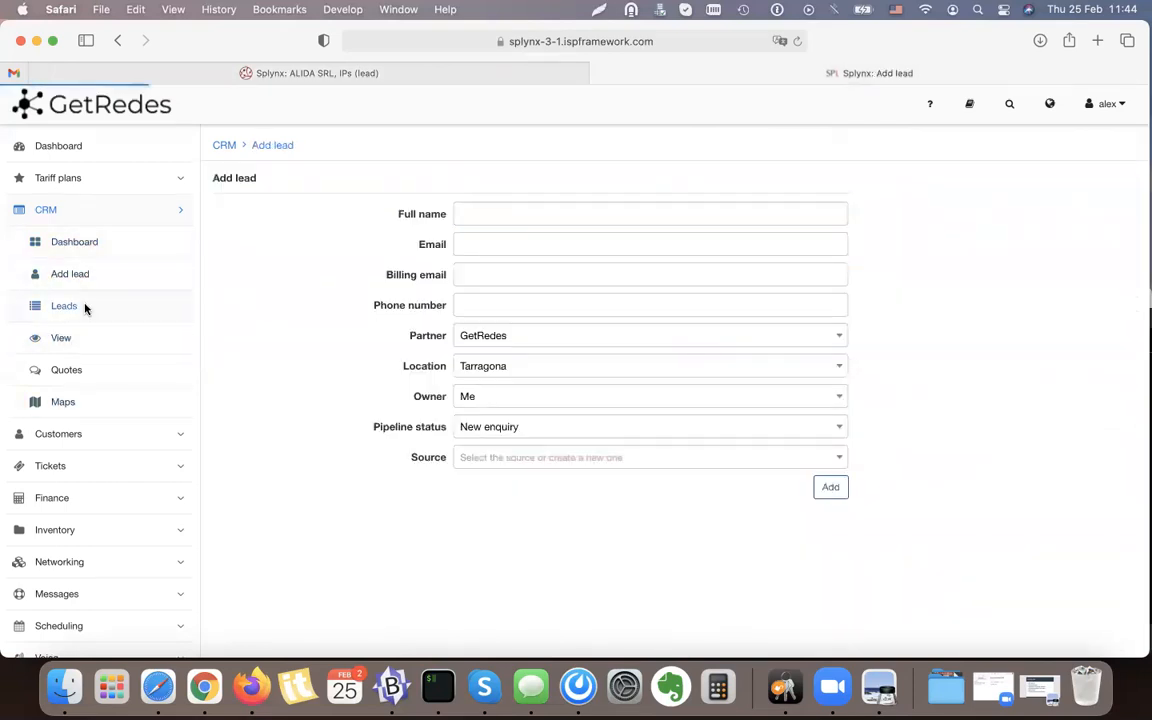
click(378, 278)
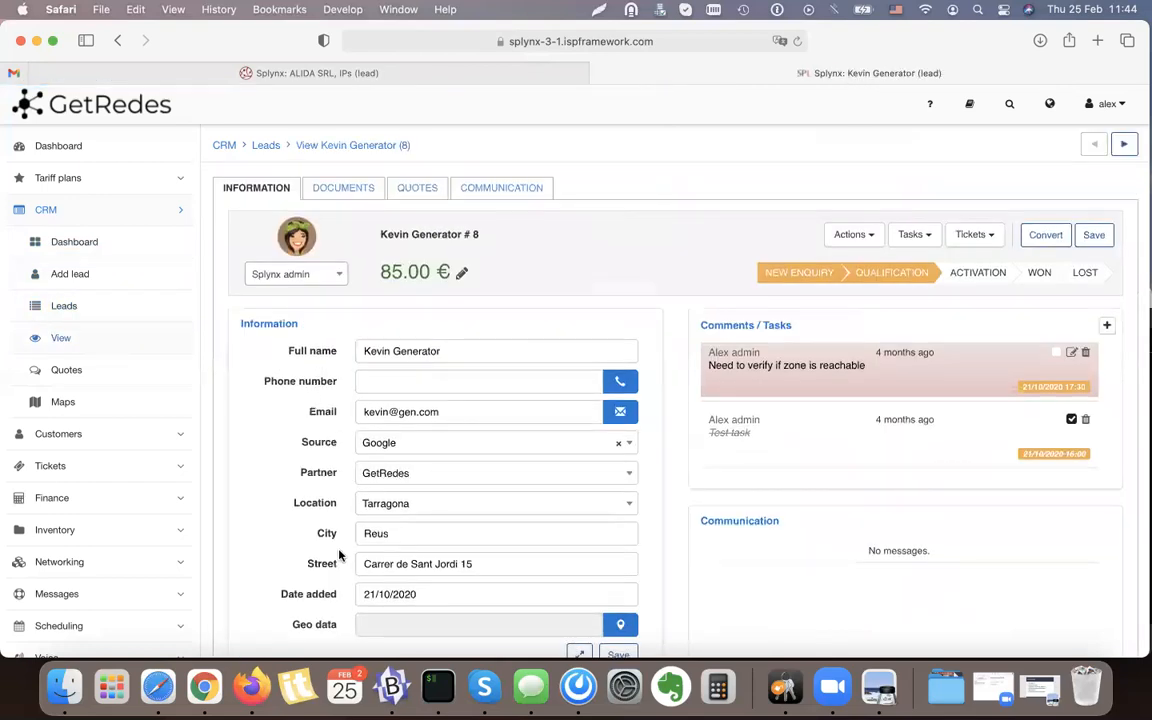
Step: Expand the lead's information section and examine its additional fields, from address and geo data to billing details, and the Maps section
scroll(340, 556, down, 4)
click(578, 468)
scroll(273, 316, down, 2)
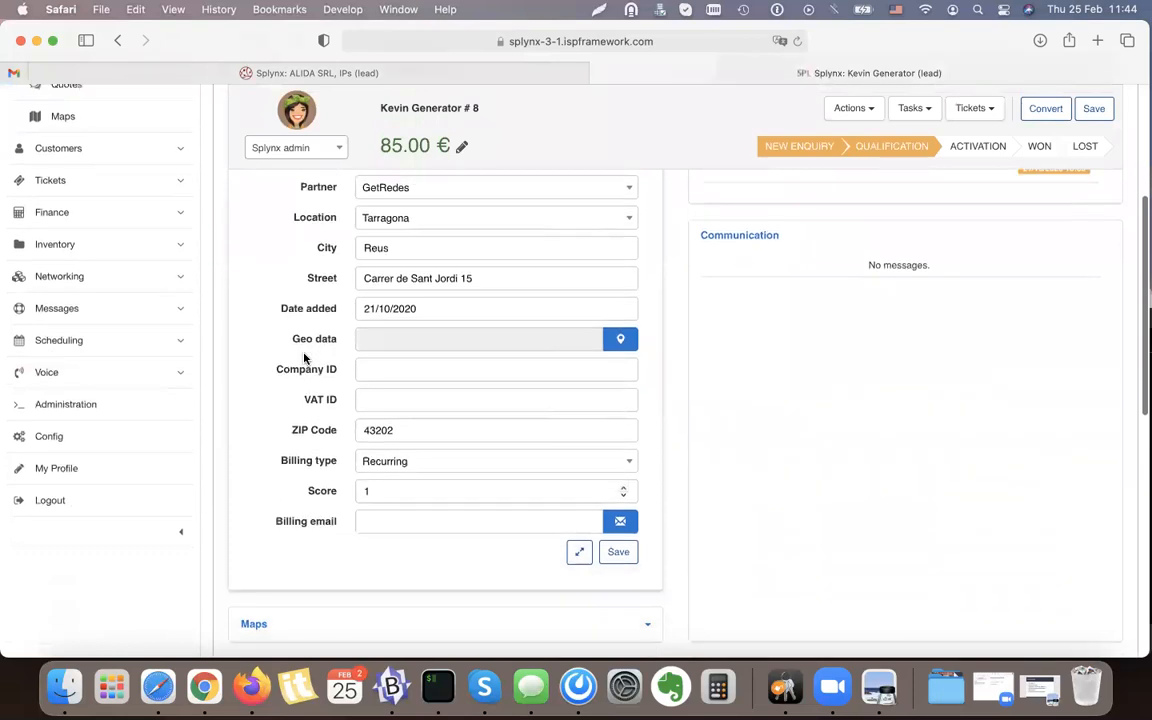
scroll(352, 310, up, 3)
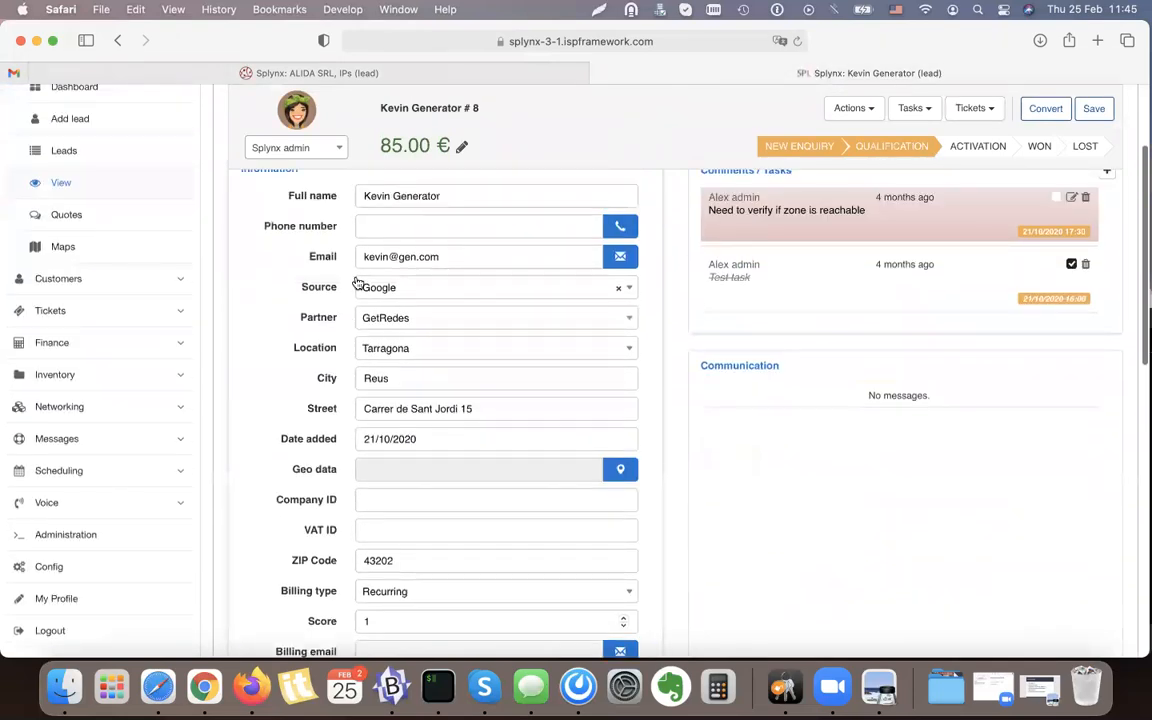
scroll(358, 284, up, 4)
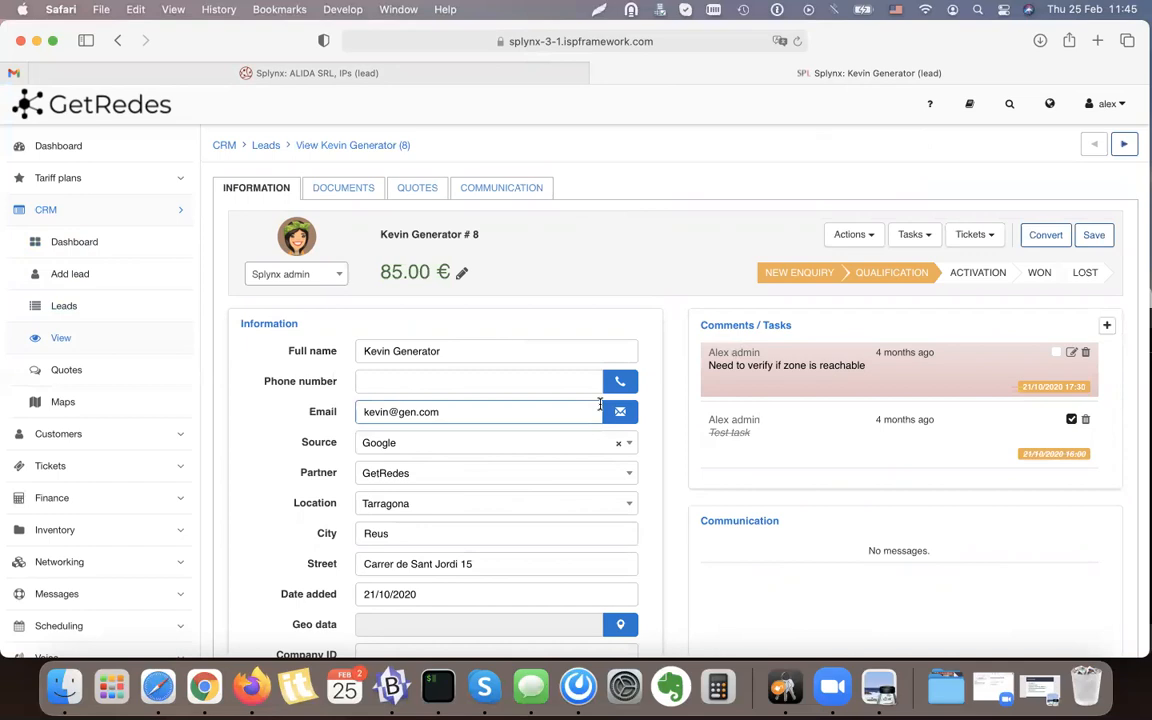
scroll(610, 415, down, 8)
click(624, 427)
scroll(624, 427, down, 5)
scroll(624, 427, up, 11)
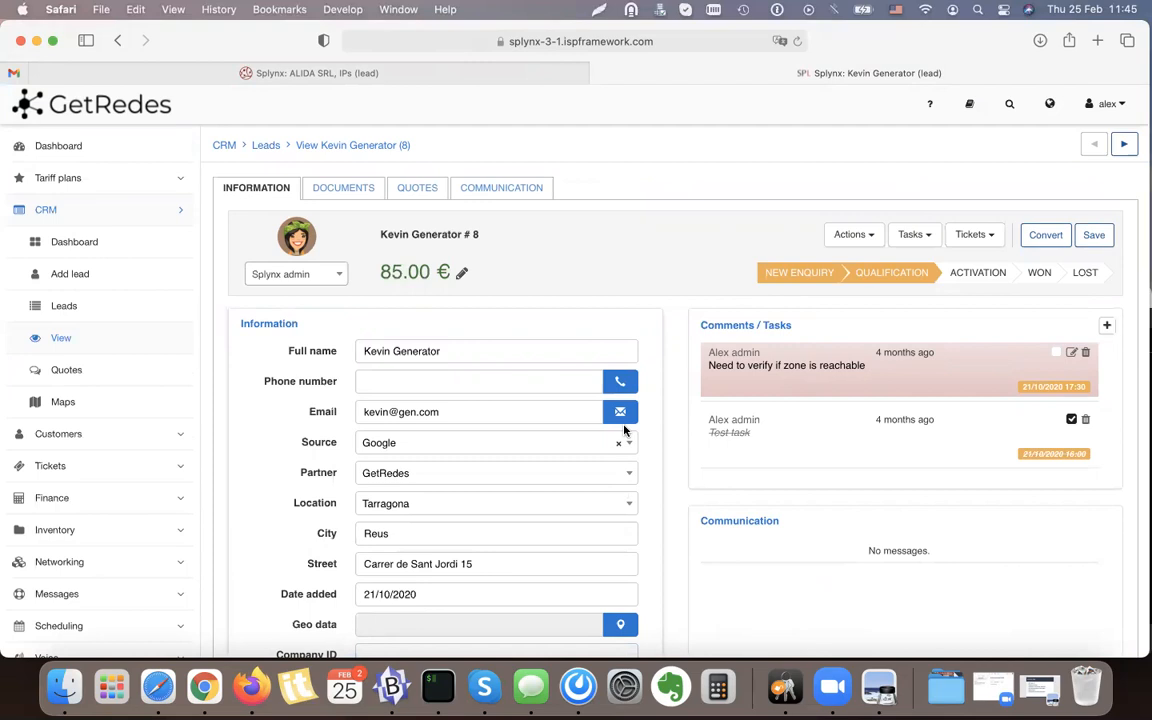
Step: Search the system configuration for "CRM" and open the Signup widget settings
scroll(177, 489, down, 3)
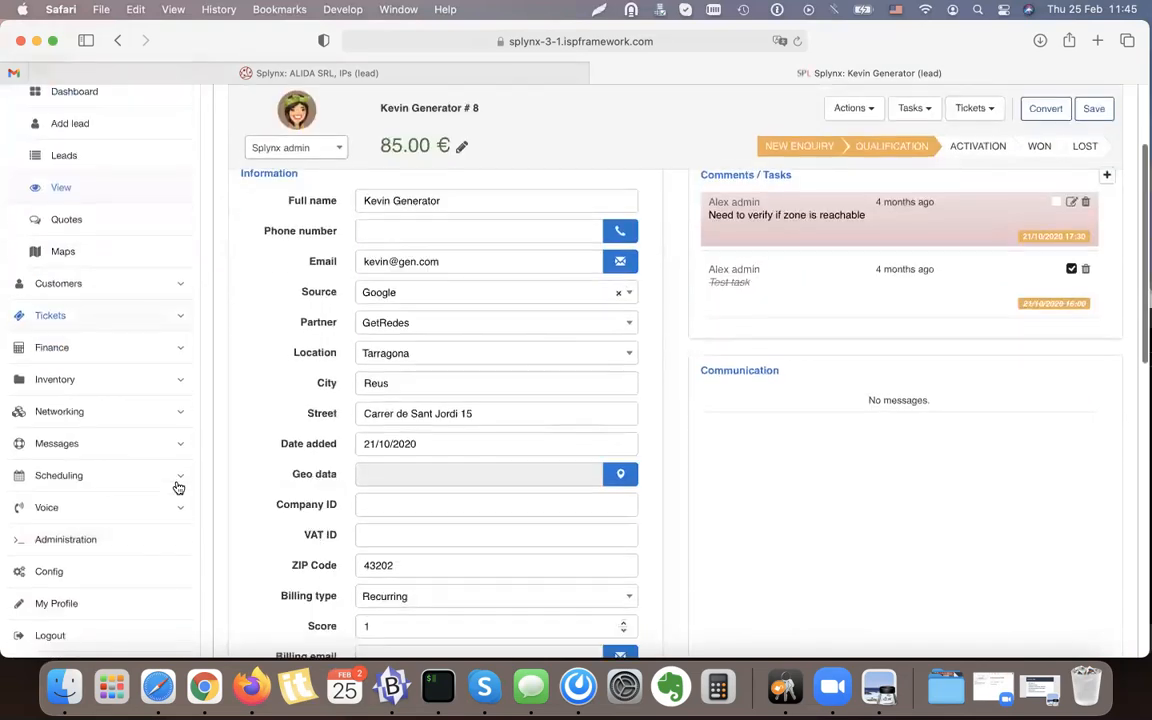
click(77, 575)
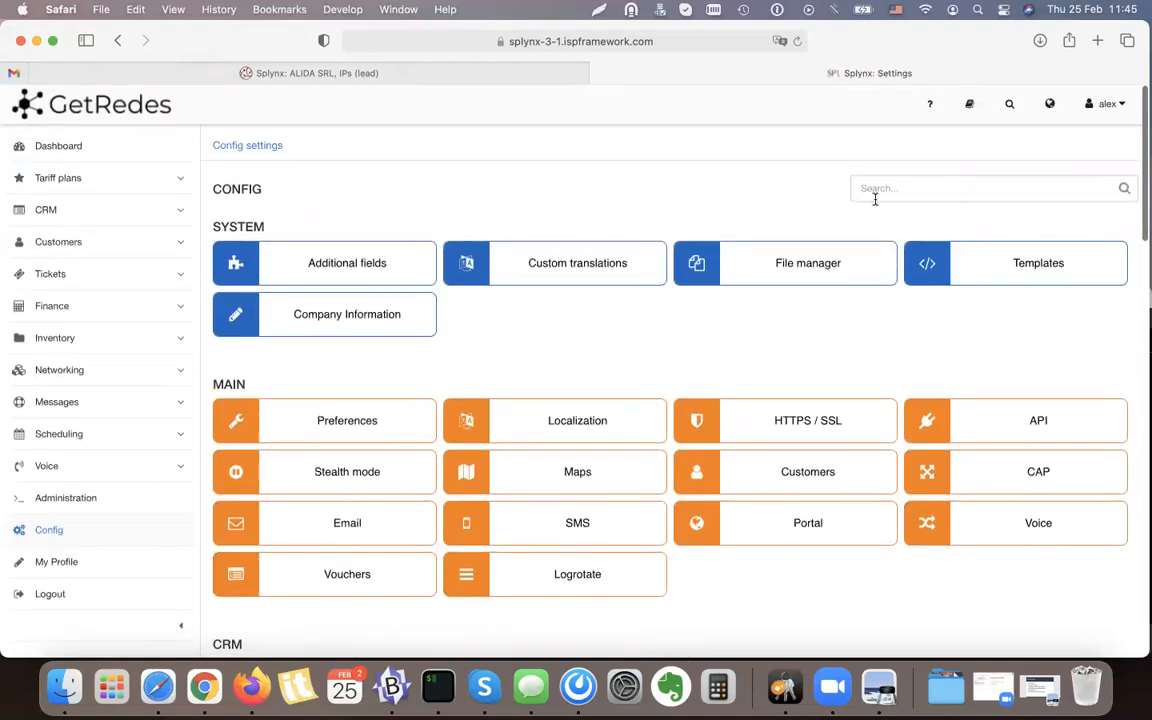
text(CRM)
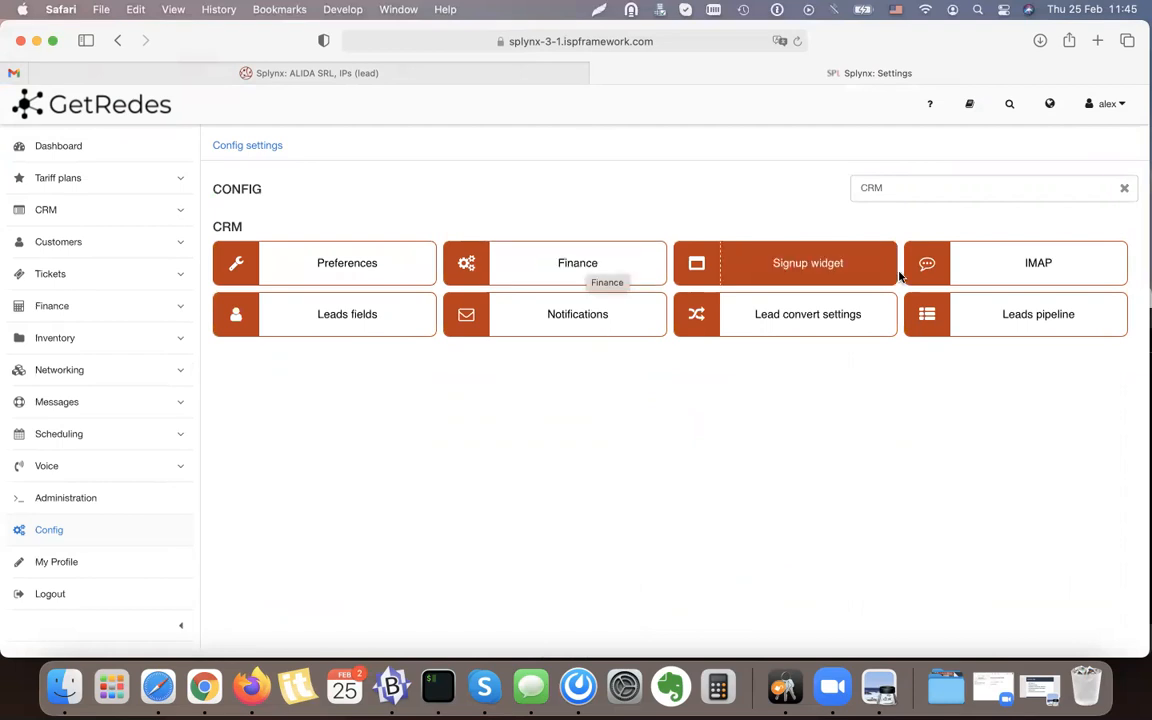
click(813, 266)
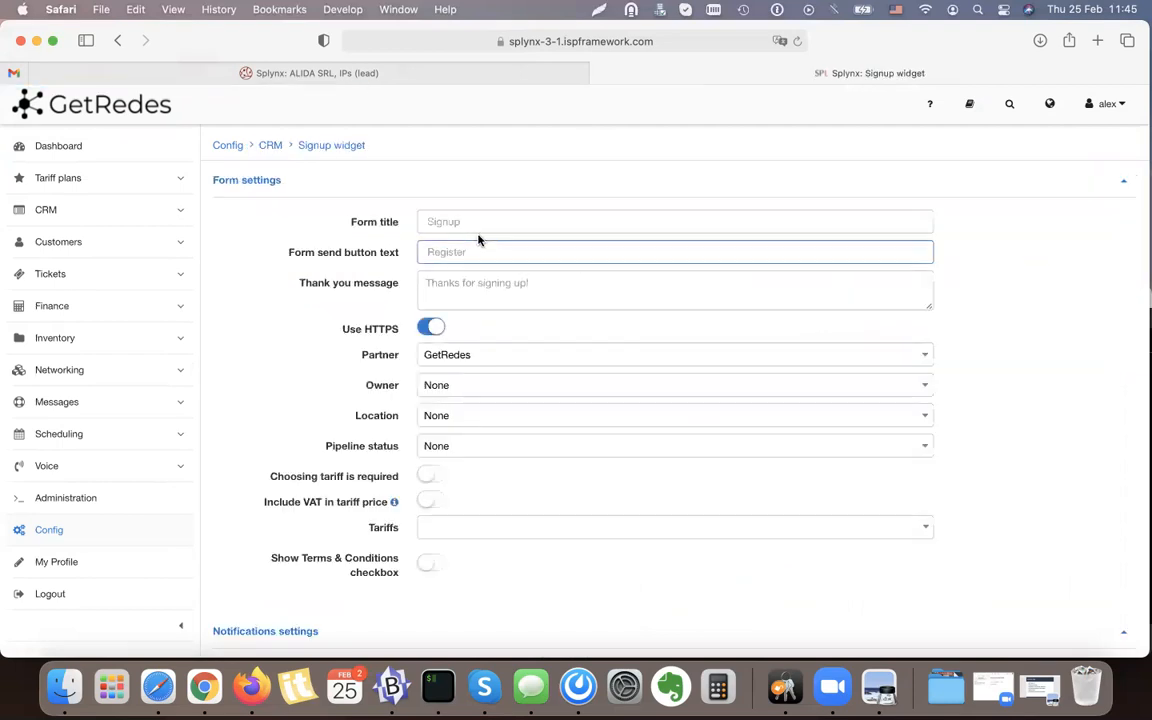
Step: Look through the signup widget's form settings, including partner, pipeline status and tariffs, and its notification settings
scroll(463, 370, down, 4)
scroll(463, 370, up, 4)
scroll(456, 383, down, 2)
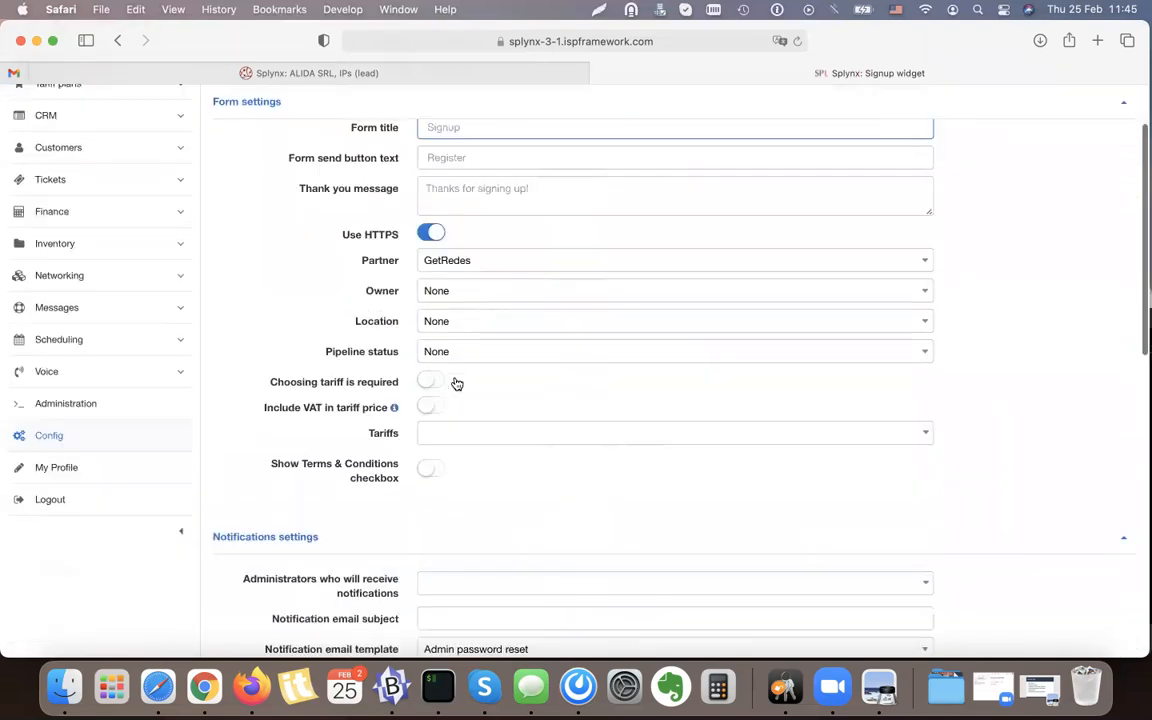
scroll(456, 383, down, 9)
Step: Select the signup widget's entire result code and view the form fields below it
drag(232, 293, 774, 432)
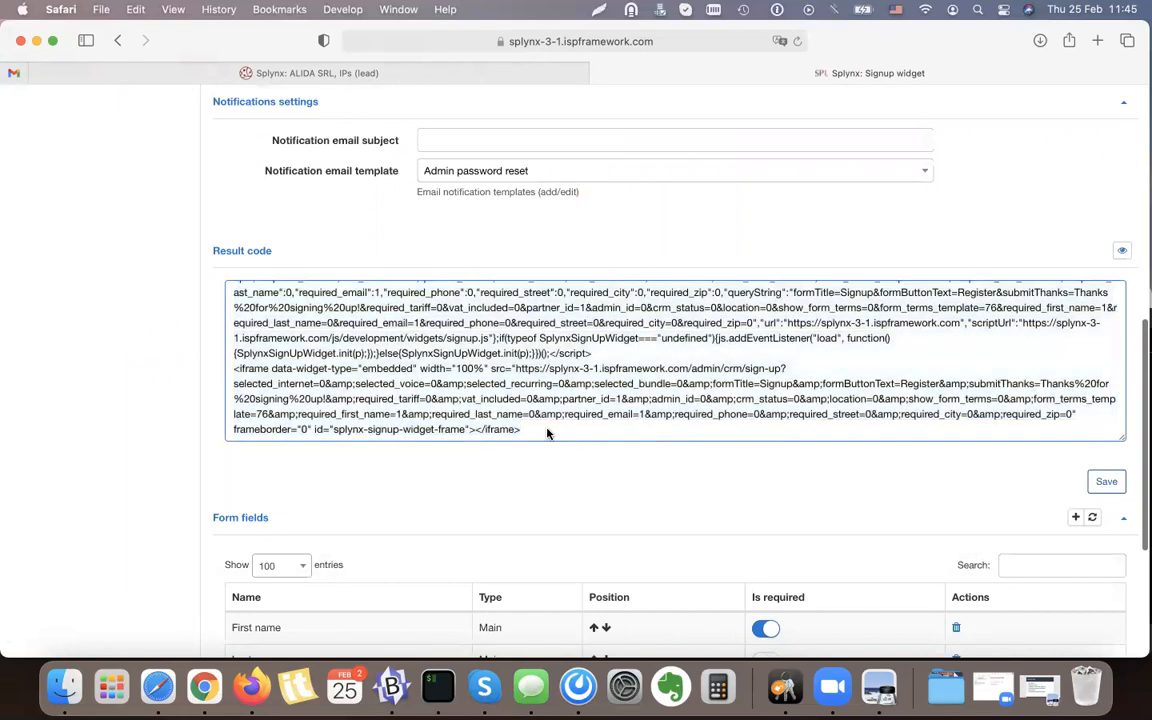
click(519, 428)
drag(519, 428, 201, 258)
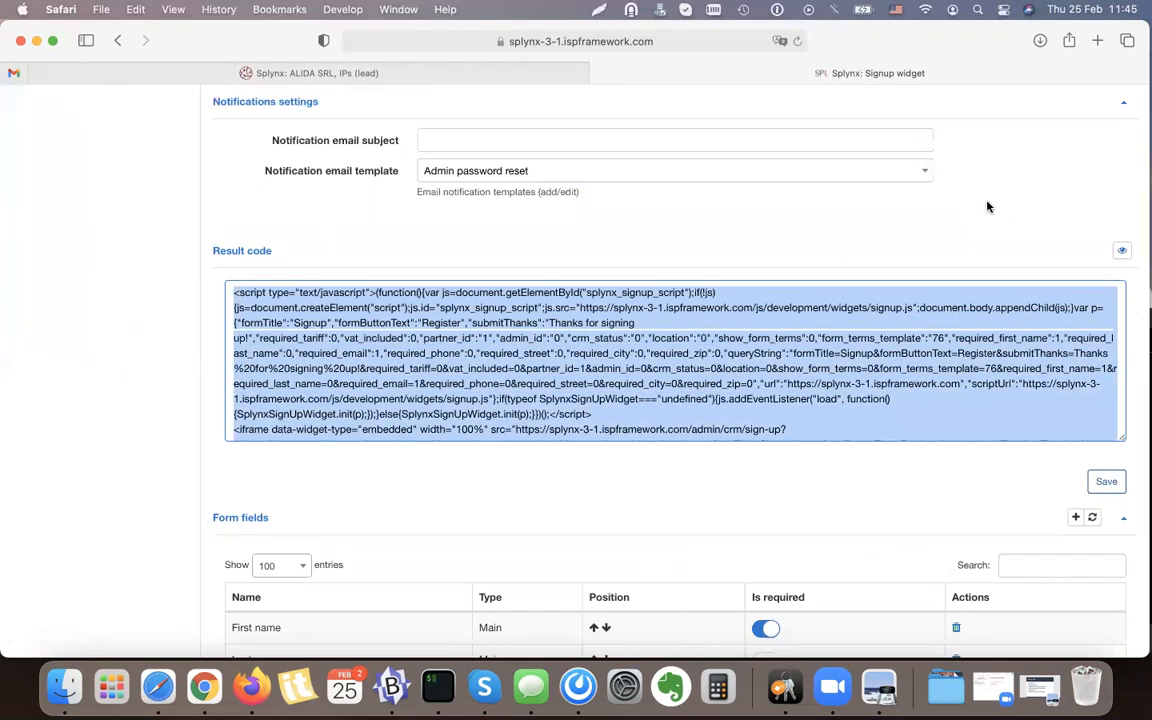
scroll(988, 206, down, 4)
scroll(990, 206, up, 7)
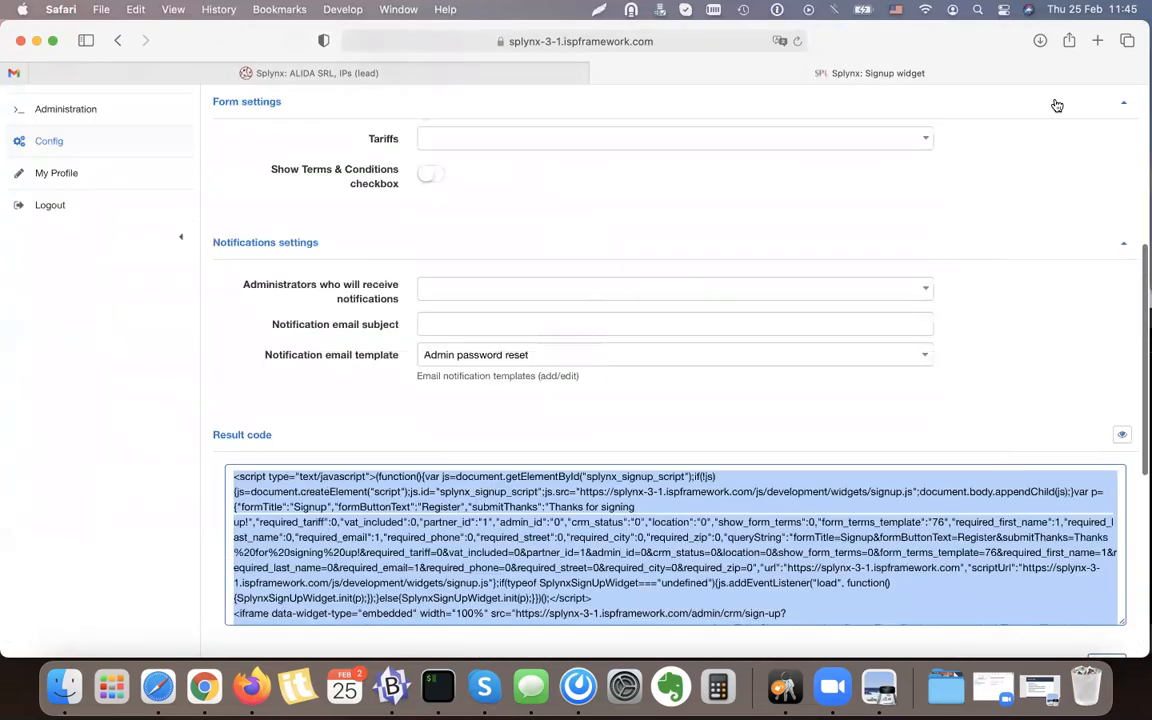
Step: Load splynx.com in a new browser tab and open its Get Started page with the free trial request form
click(1097, 40)
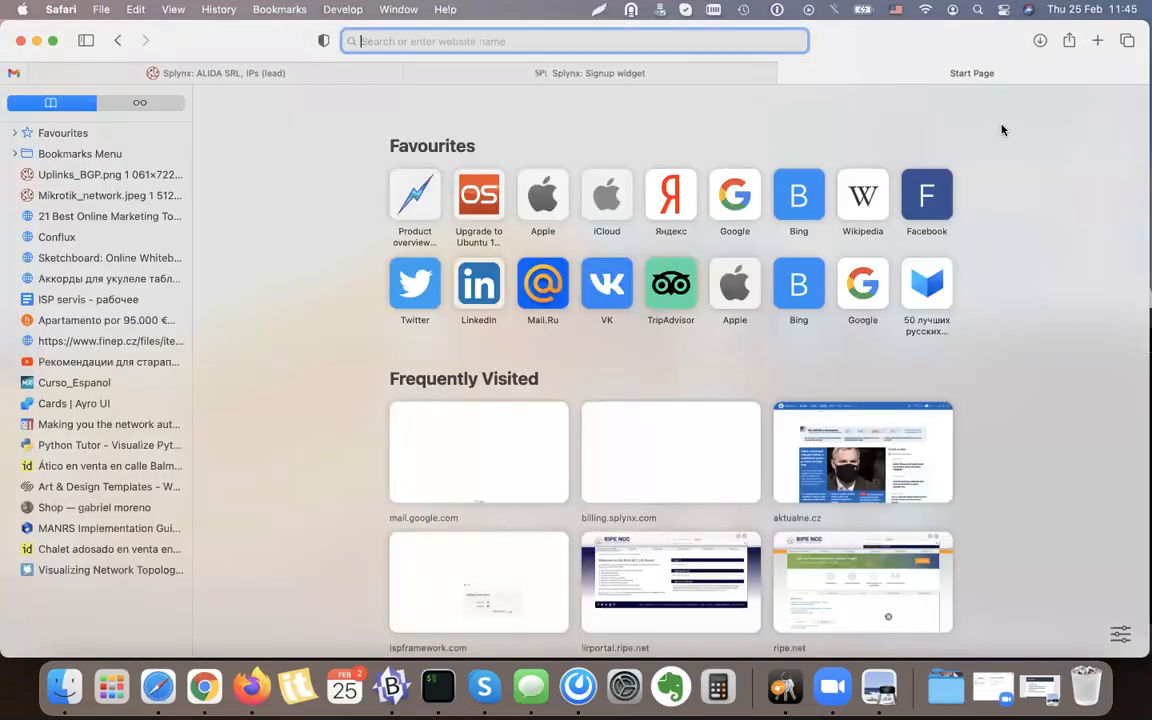
text(splynx.com)
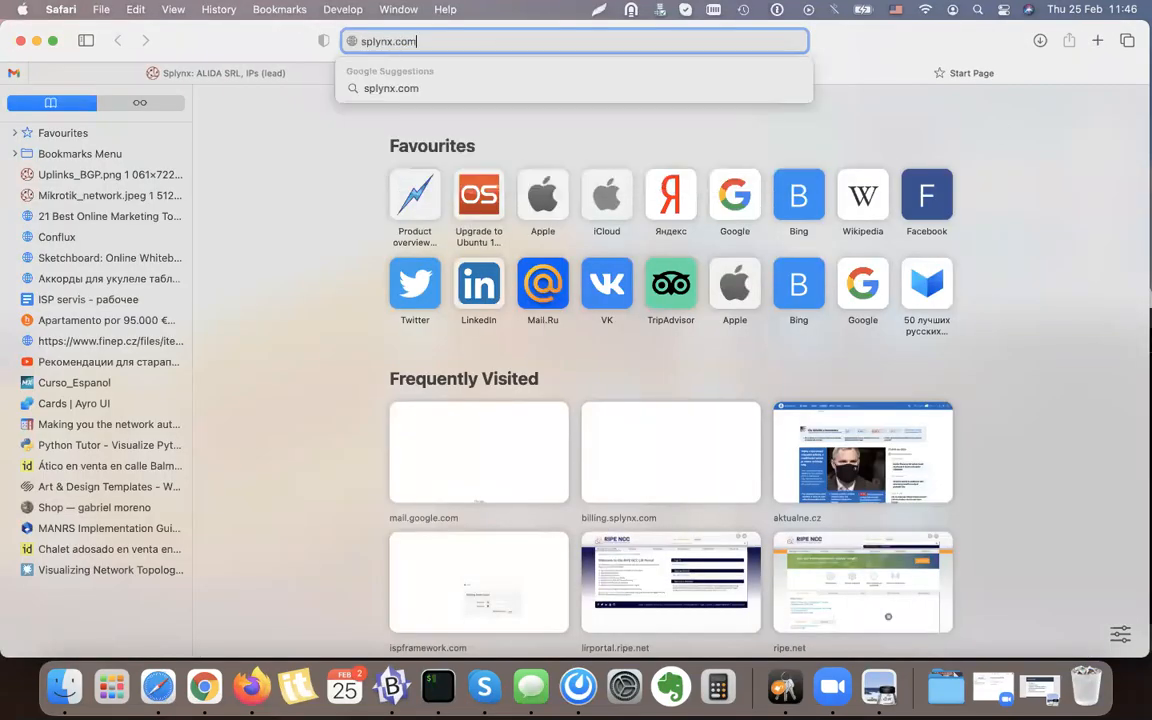
key(Return)
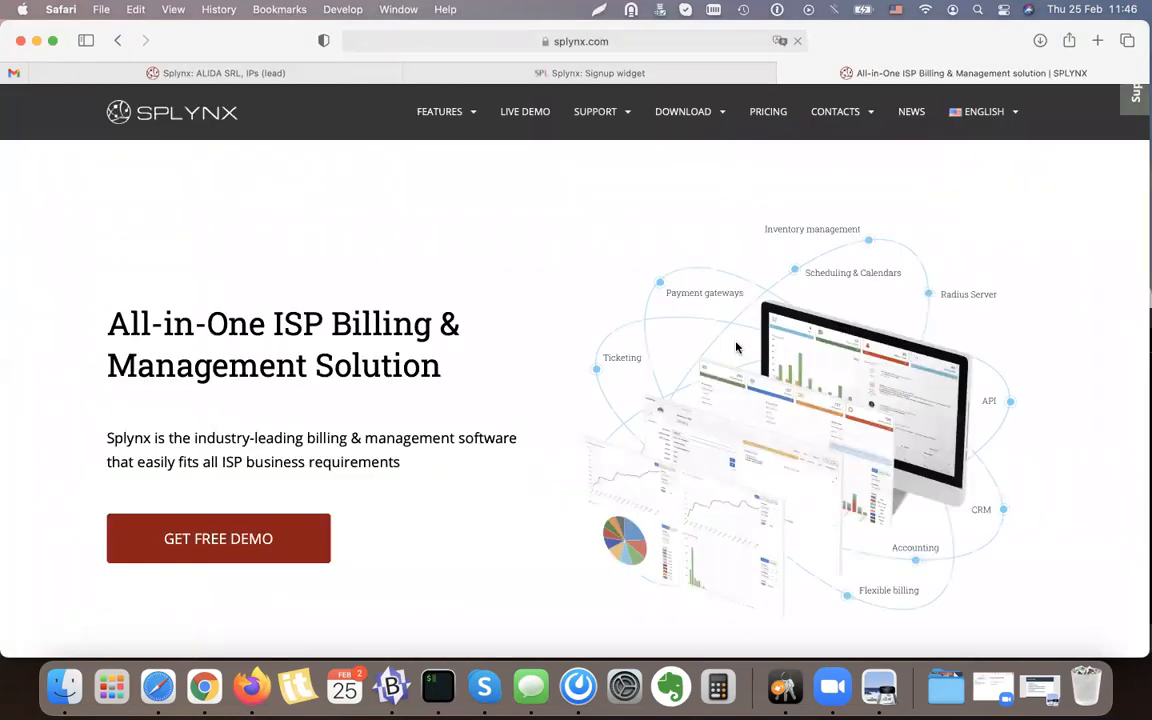
mouse_move(838, 112)
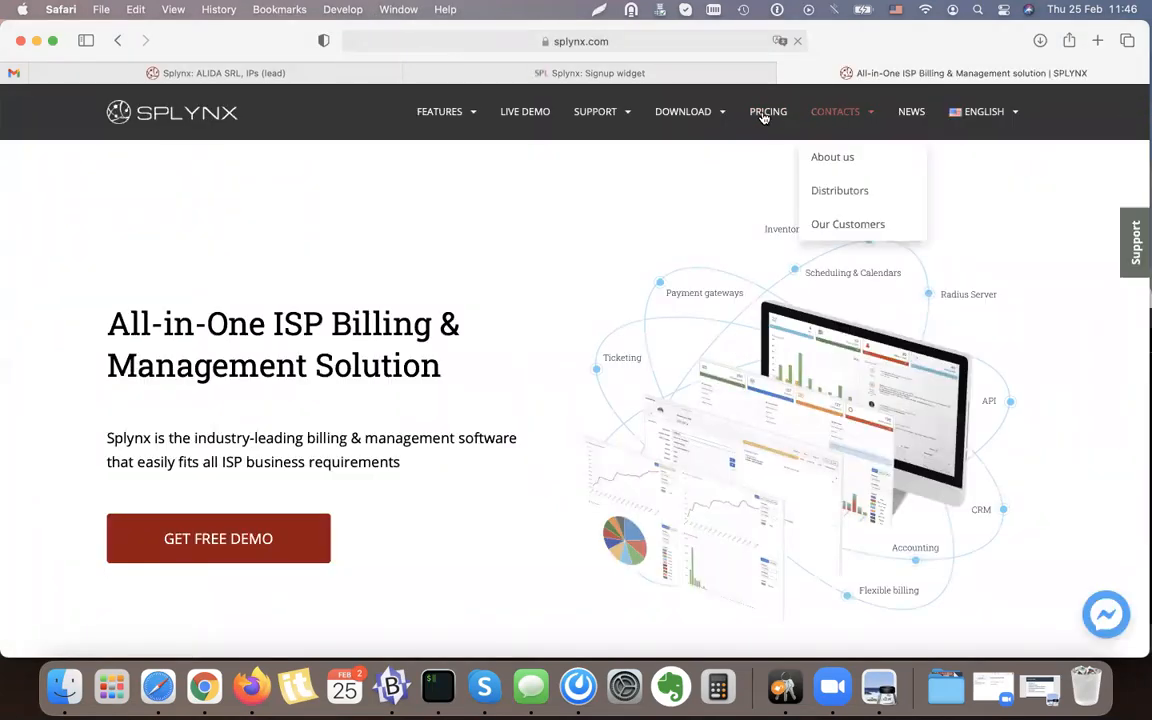
mouse_move(695, 117)
click(705, 159)
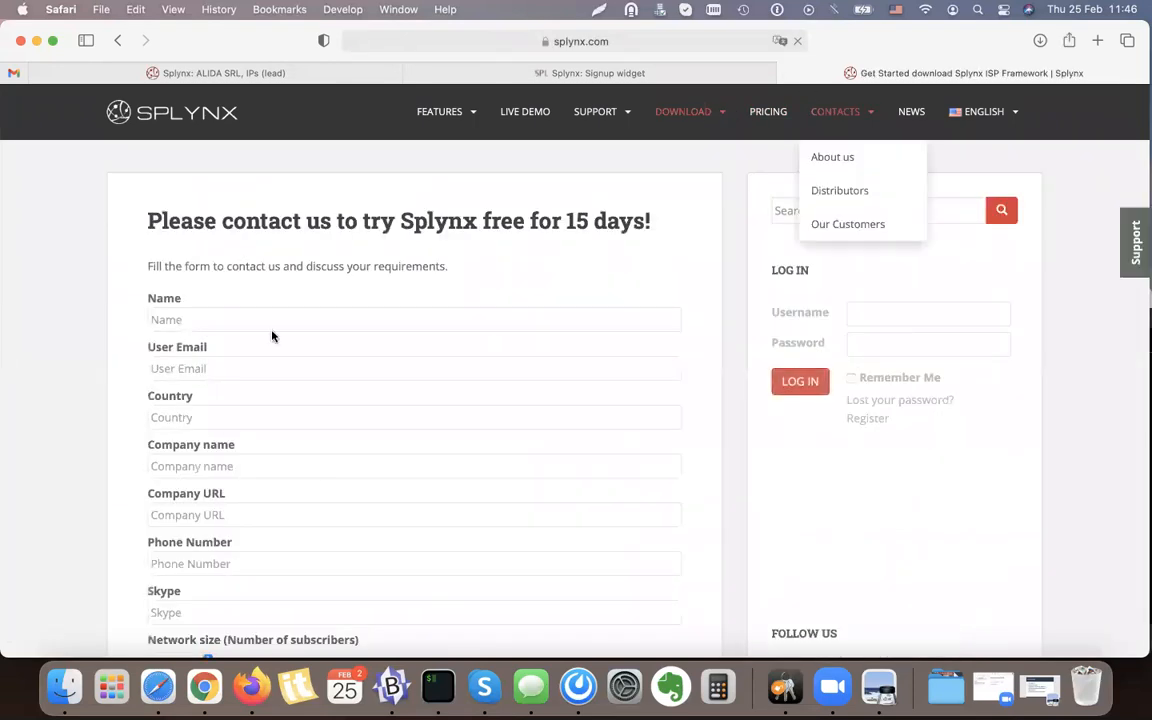
Step: Examine the trial request form's fields, such as name, e-mail, country, company and network size, without filling them in
click(215, 320)
click(190, 369)
click(188, 422)
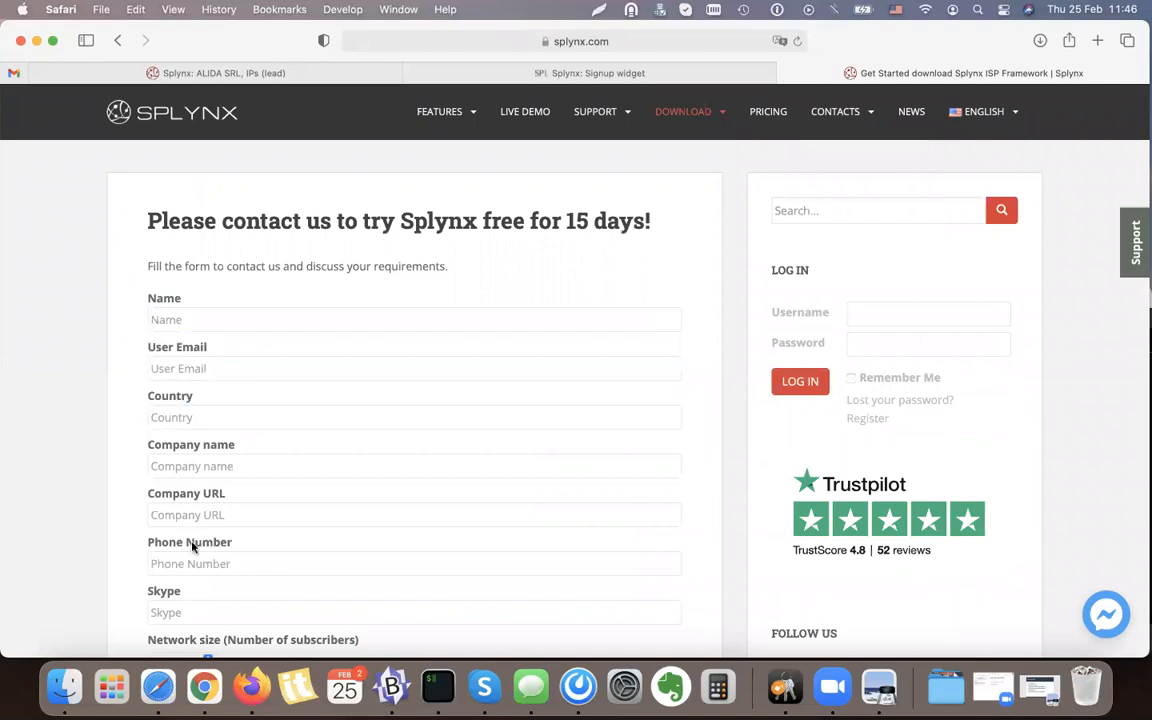
scroll(193, 545, down, 4)
scroll(518, 292, up, 4)
Step: Go back to the Signup widget configuration and review its form settings, result code and form fields
click(684, 74)
scroll(386, 450, up, 4)
scroll(386, 450, up, 4)
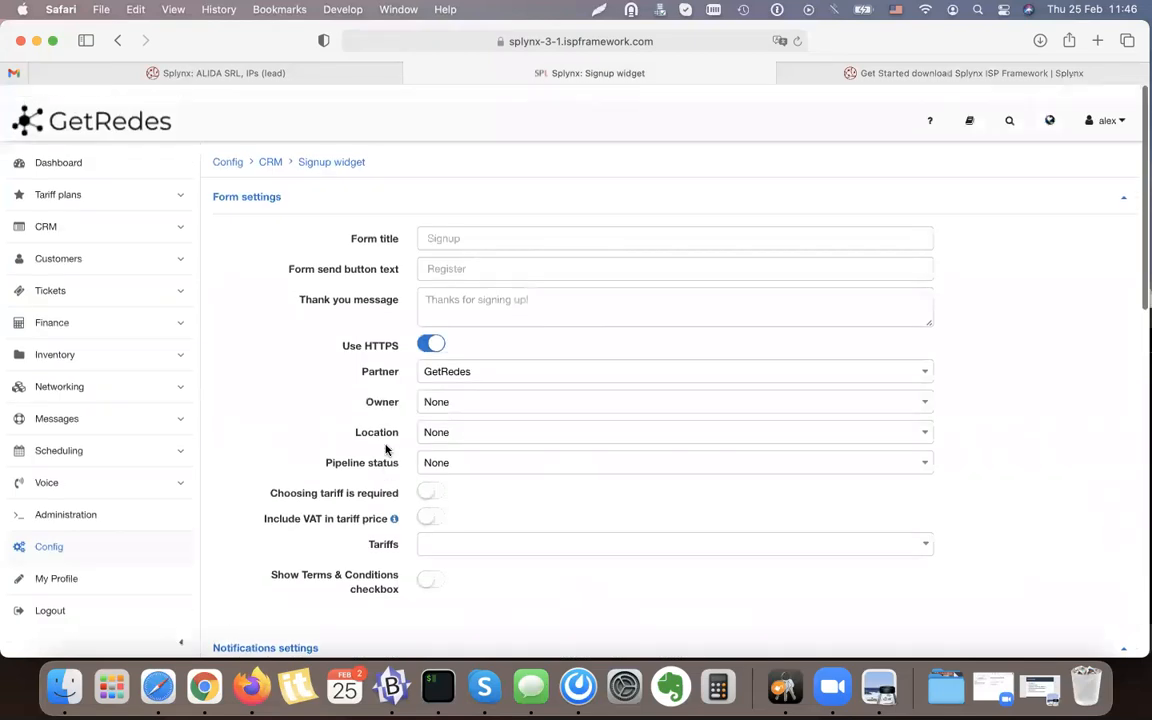
scroll(378, 357, down, 2)
scroll(376, 357, down, 7)
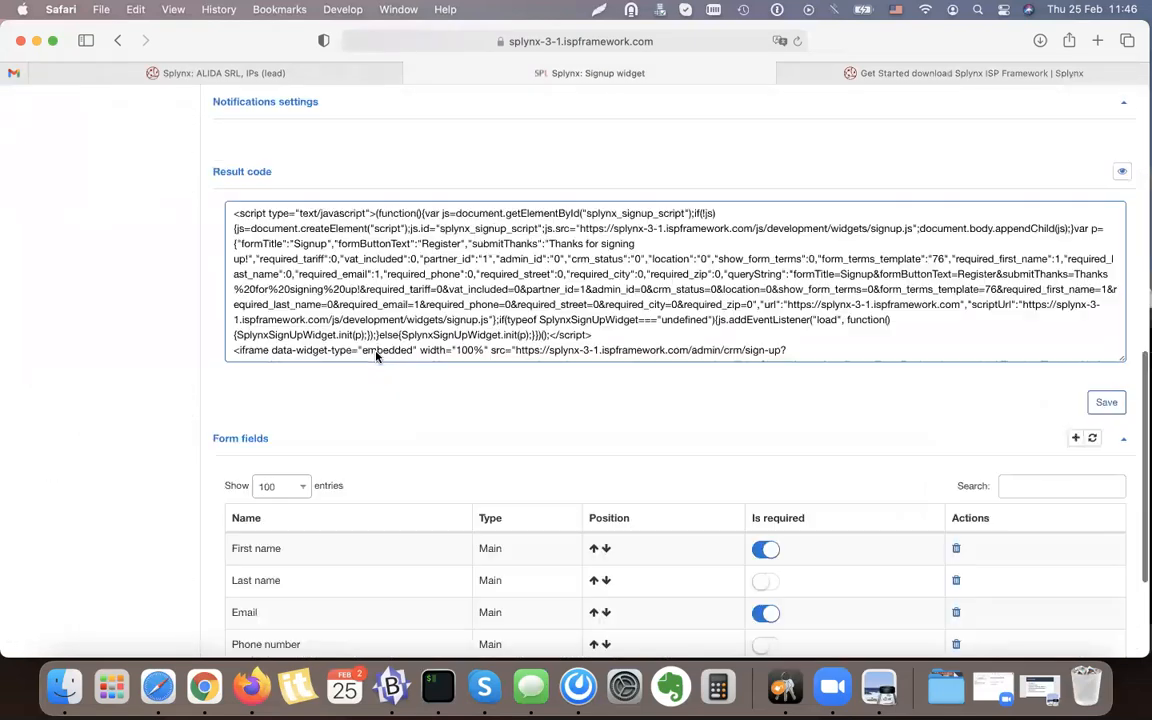
scroll(376, 353, up, 9)
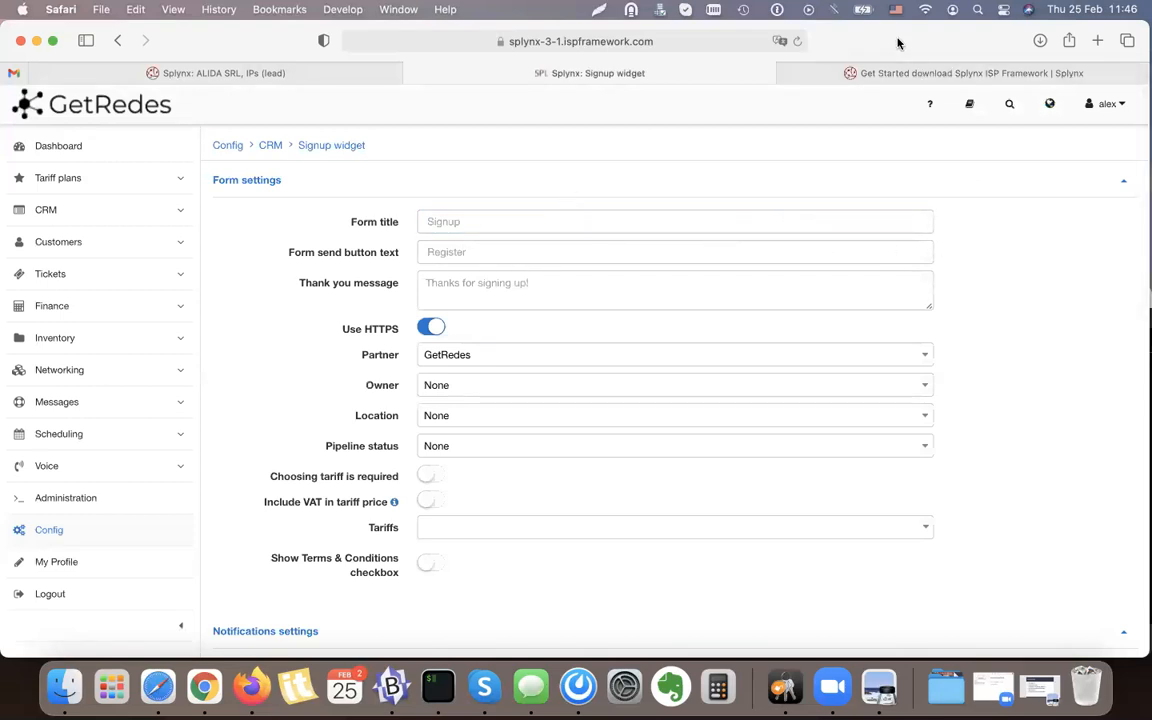
Step: Load the rocketnet.co.za website in the browser tab that holds the Splynx trial form
click(825, 74)
click(615, 40)
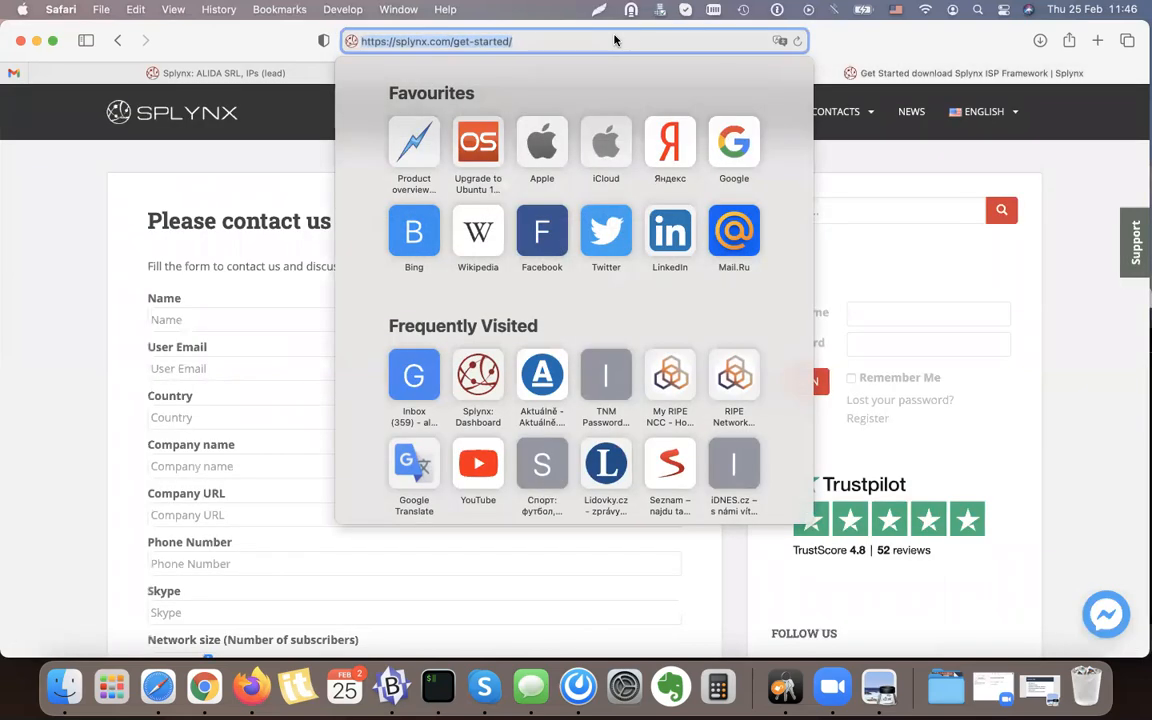
text(roc)
key(Return)
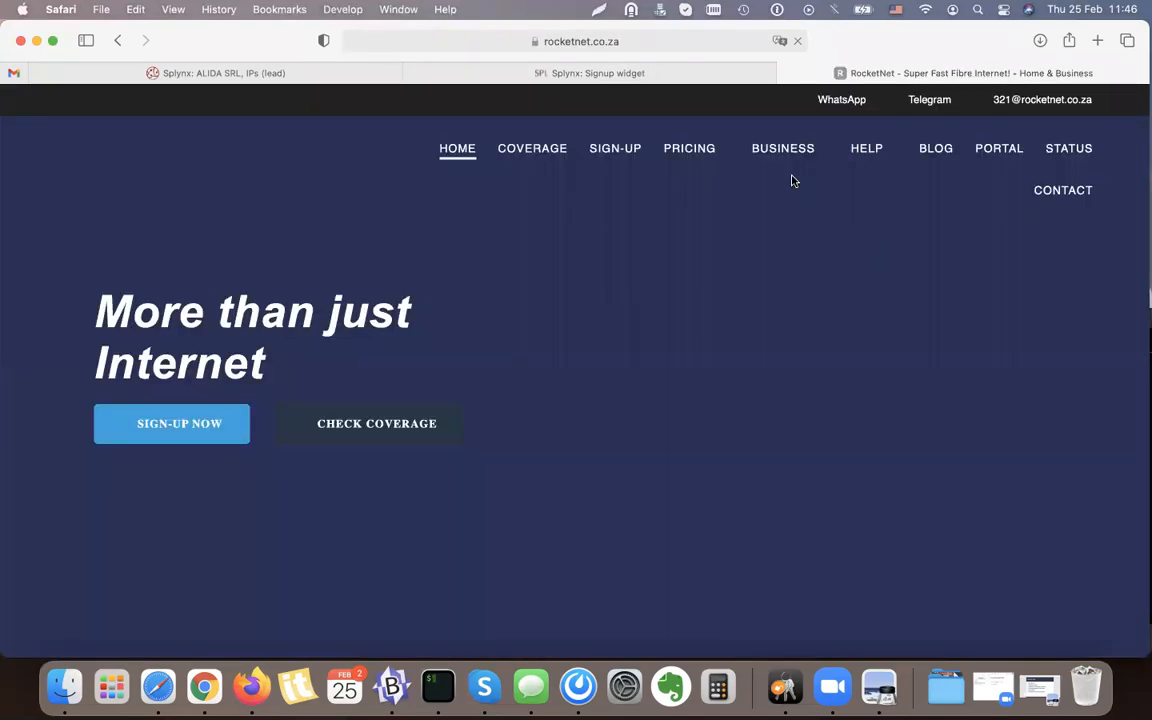
Step: Open RocketNet's Sign-Up page, deny its location request, and look through the sign-up form's service and customer information fields
mouse_move(776, 156)
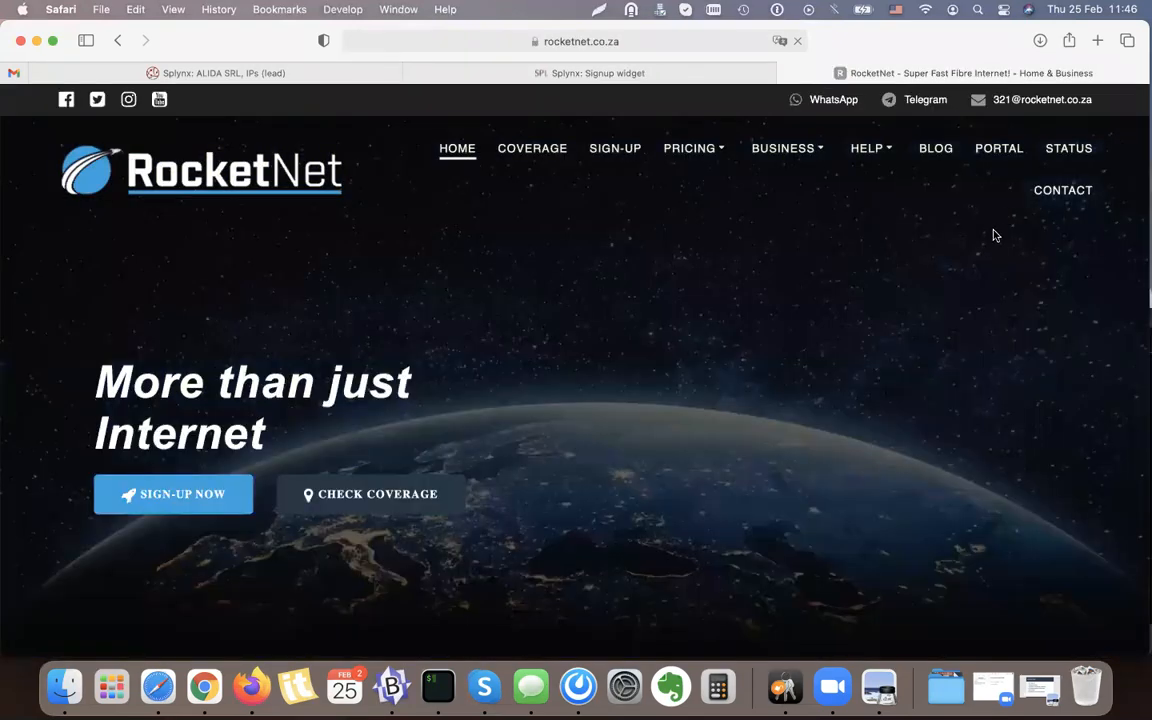
click(520, 162)
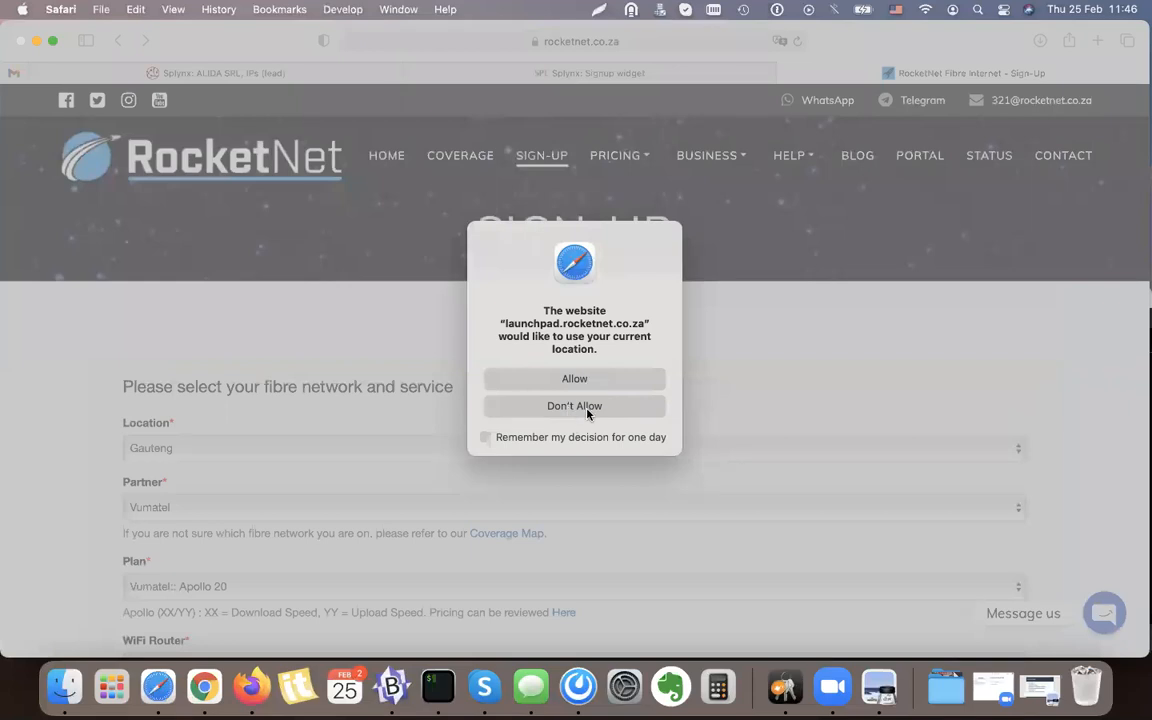
click(587, 410)
scroll(115, 370, down, 2)
scroll(115, 380, down, 10)
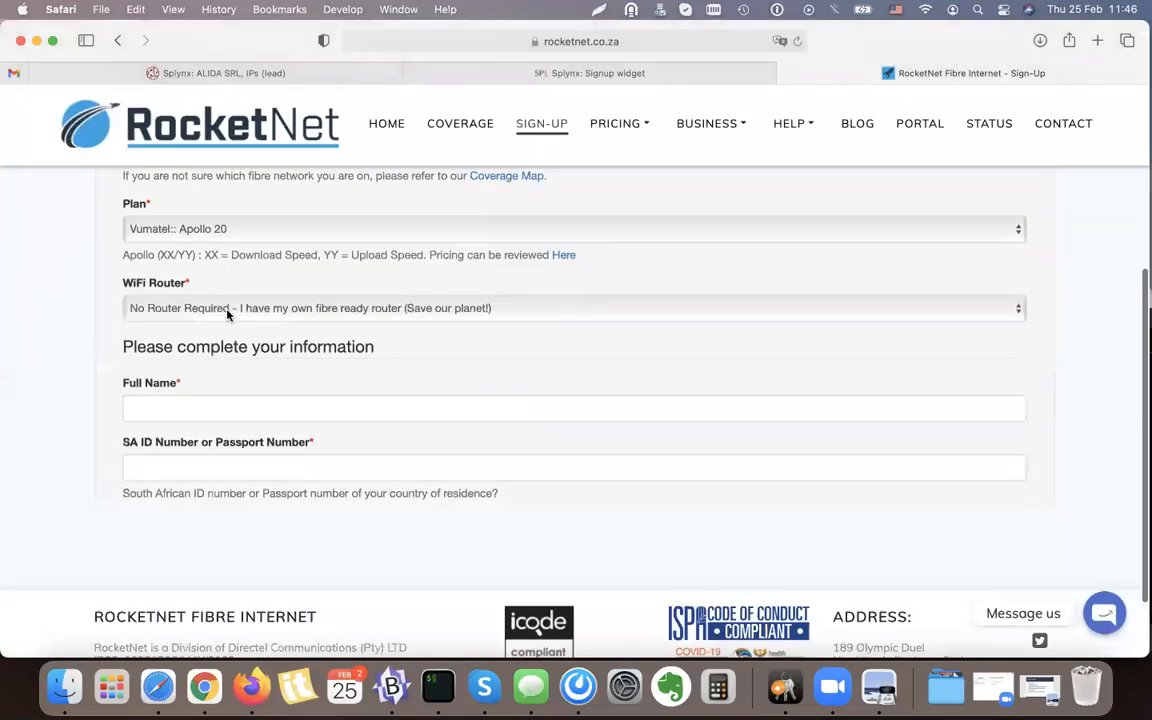
Step: Look through the RocketNet sign-up form's debit order mandate fields and terms without filling them in, and return to the form's start
scroll(228, 314, down, 15)
scroll(226, 314, down, 5)
scroll(226, 311, up, 2)
click(147, 283)
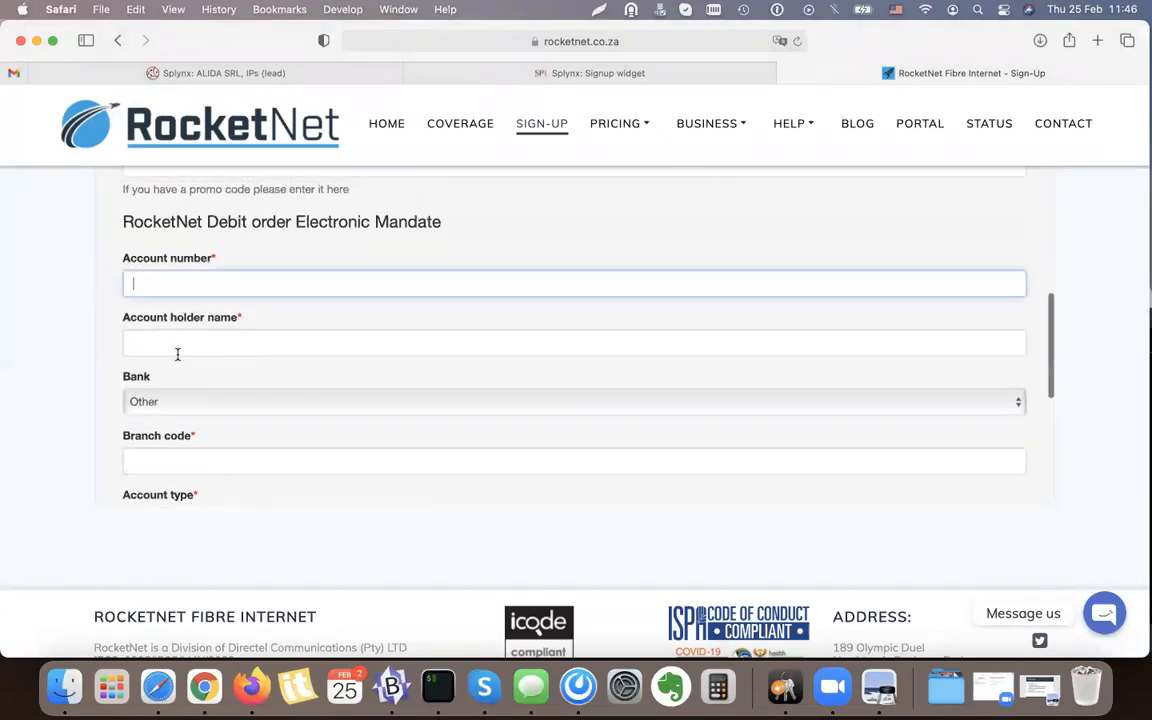
click(160, 350)
click(160, 287)
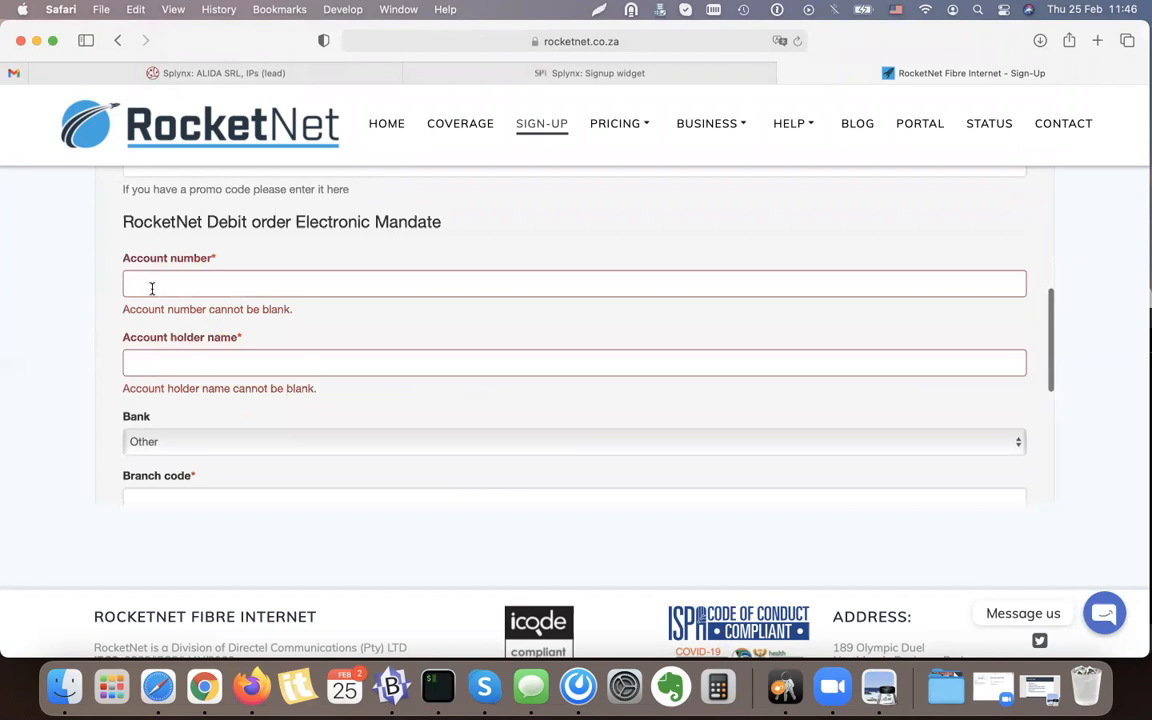
click(135, 415)
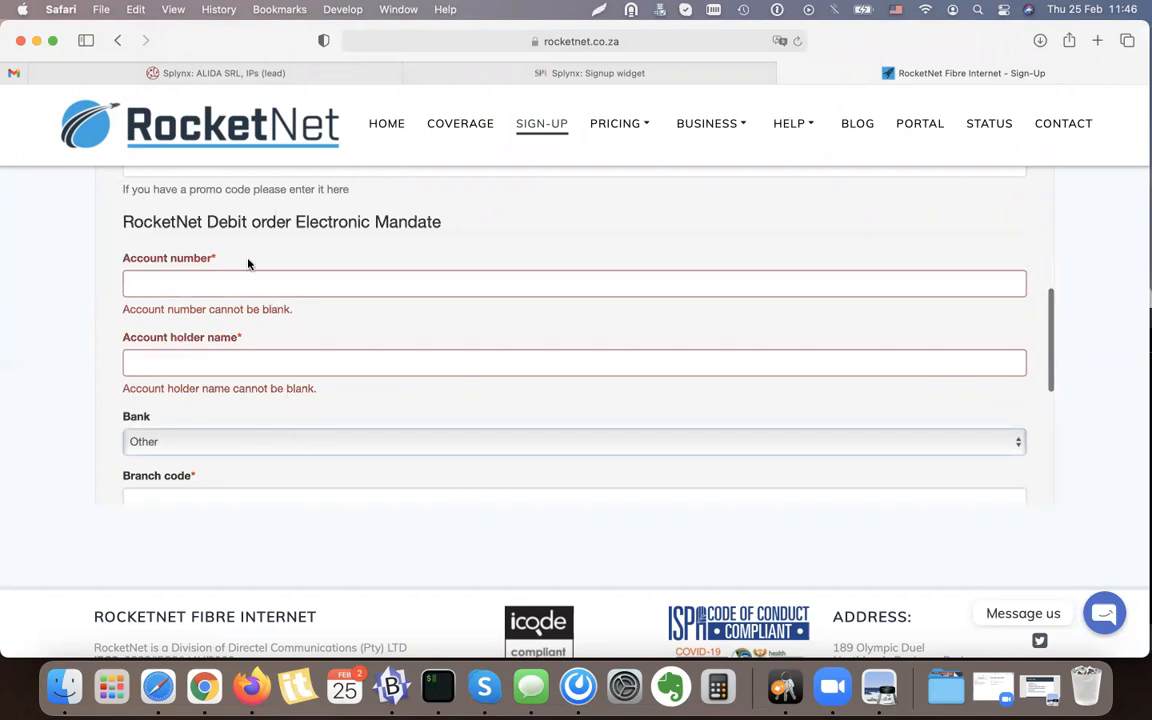
scroll(357, 476, down, 5)
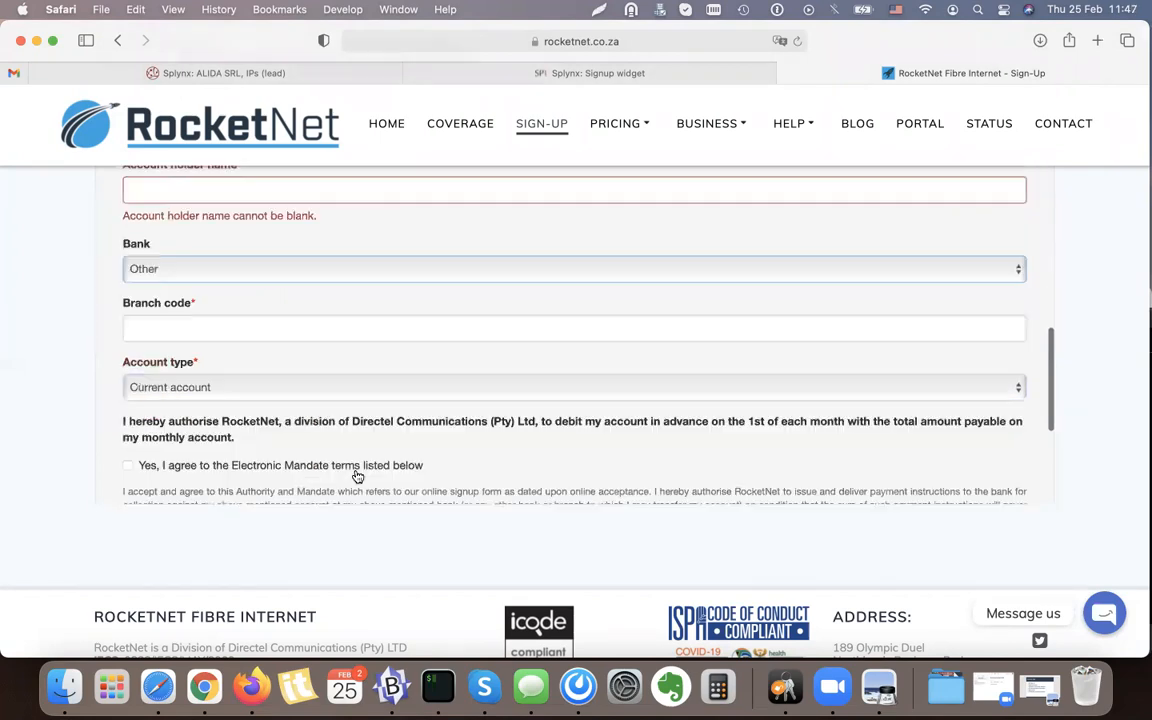
scroll(357, 476, down, 3)
scroll(357, 476, up, 15)
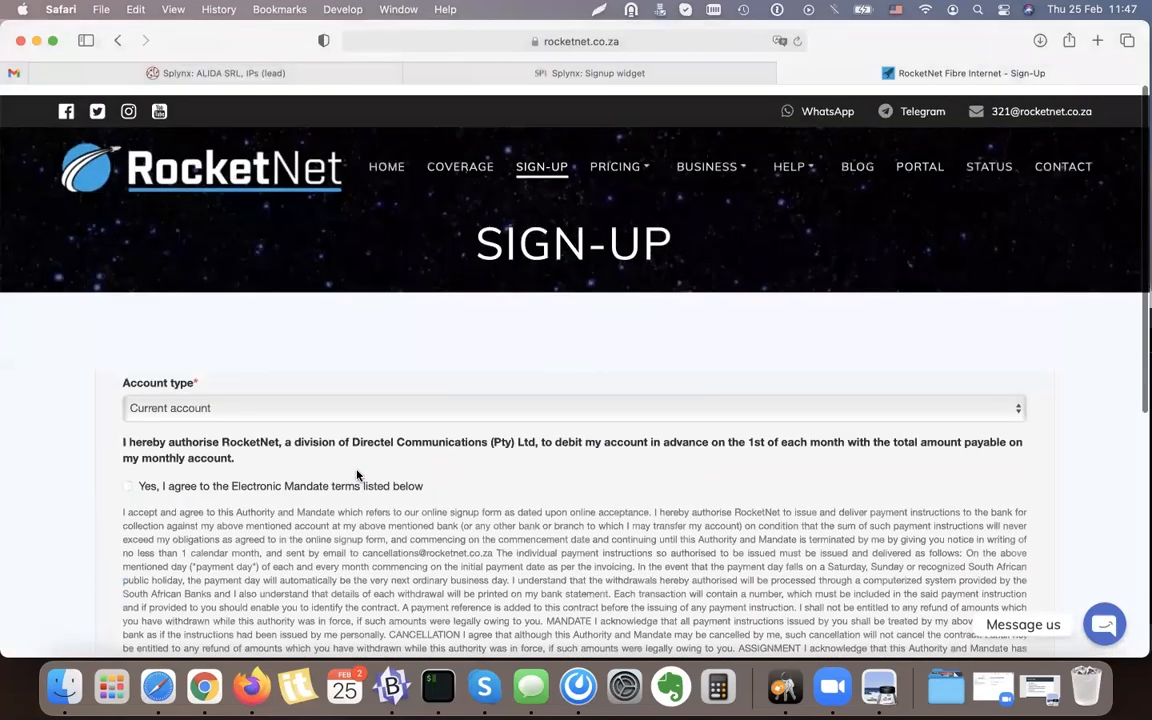
scroll(300, 443, up, 4)
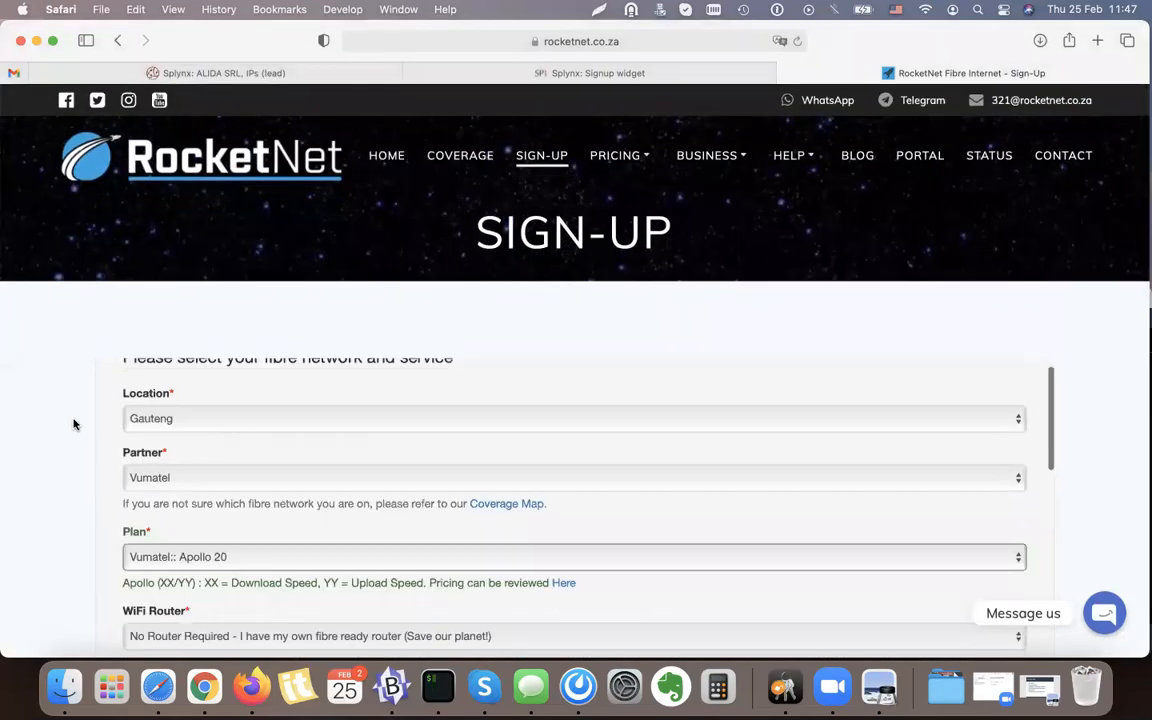
scroll(126, 390, up, 1)
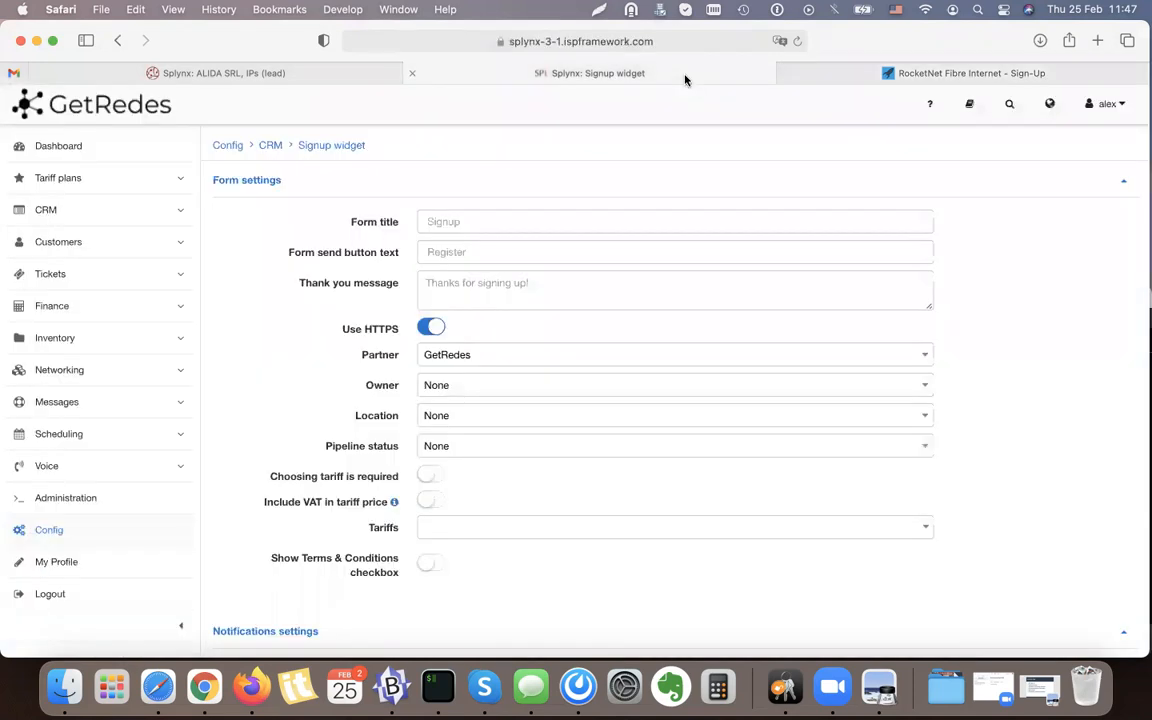
Step: Load ip.splynx.com in the browser tab that holds RocketNet's sign-up form and look over its home page
click(419, 304)
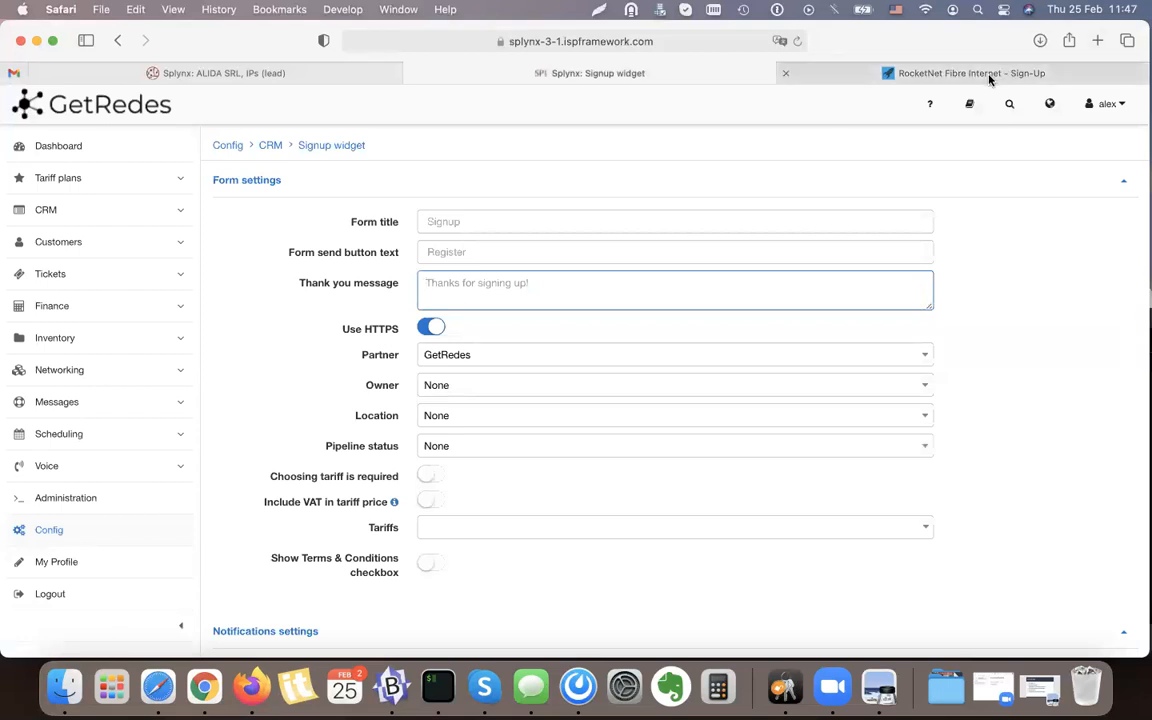
click(889, 70)
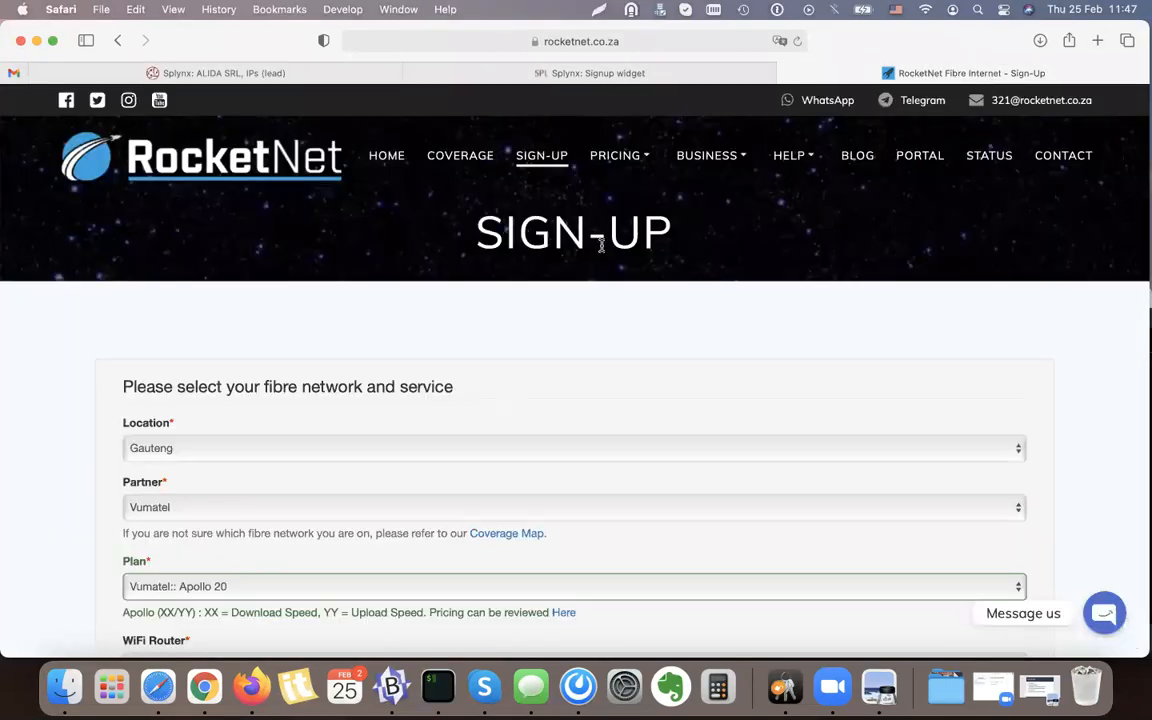
click(632, 41)
key(BackSpace)
text(ip.splyn)
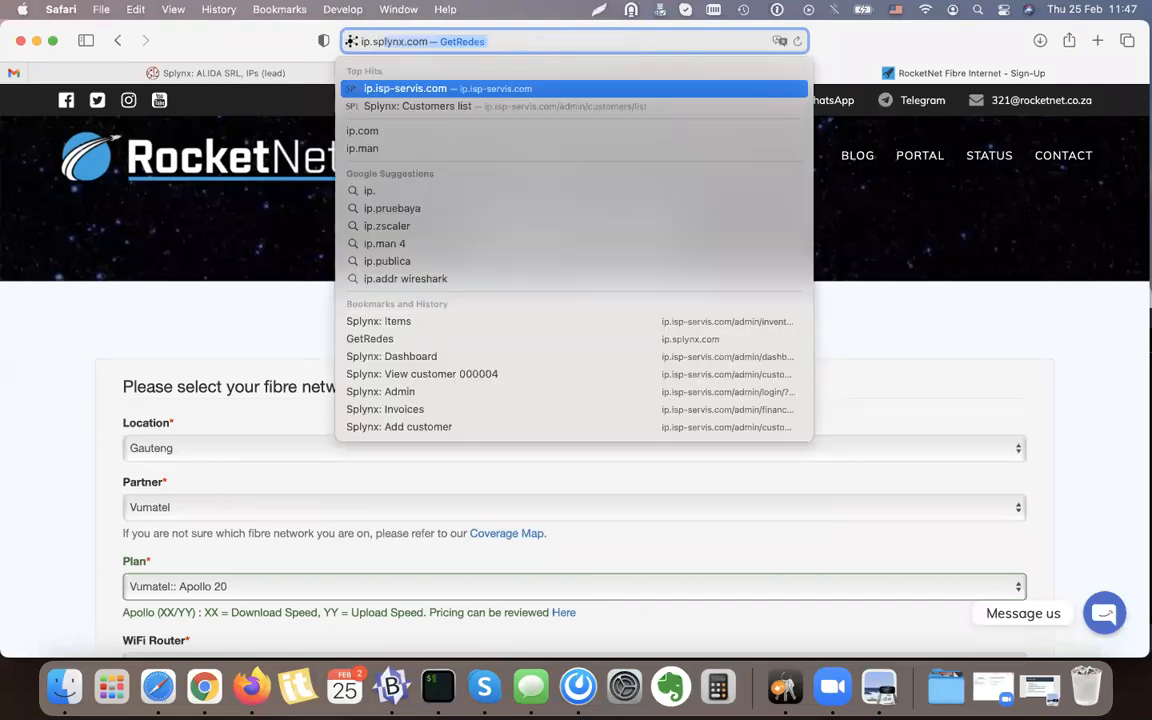
key(Return)
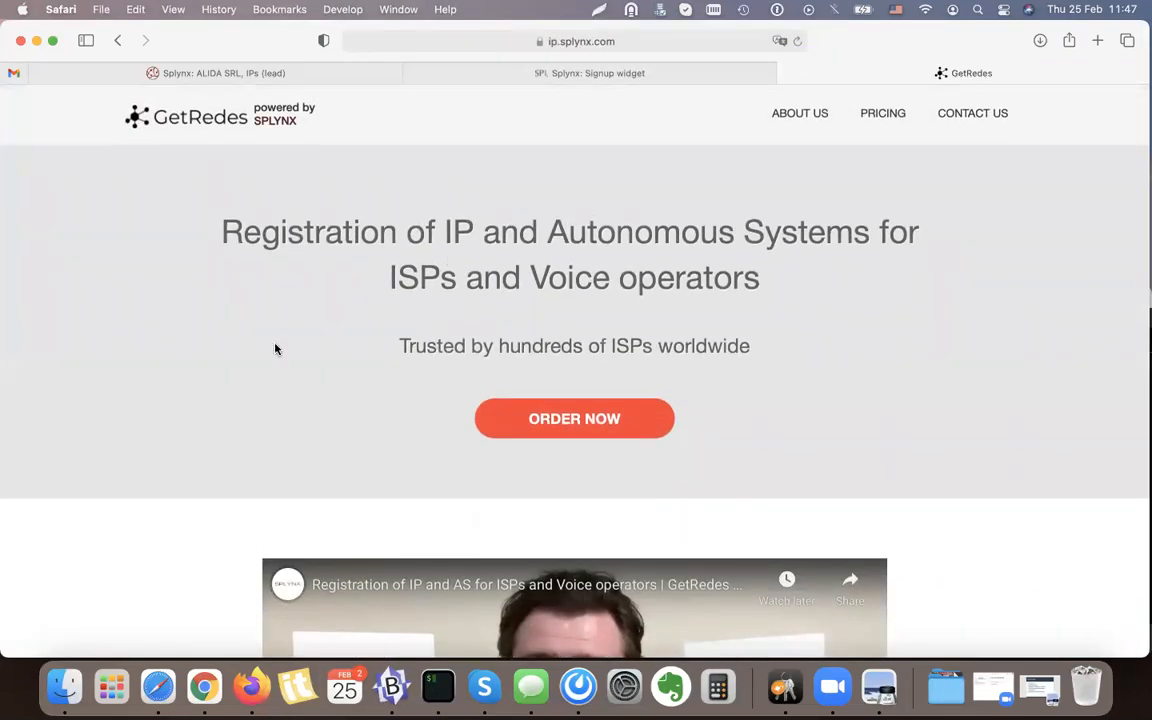
scroll(612, 280, down, 3)
scroll(567, 423, up, 3)
Step: Open the GetRedes order form, look at its contact, service and message fields, and close it unfilled
click(566, 423)
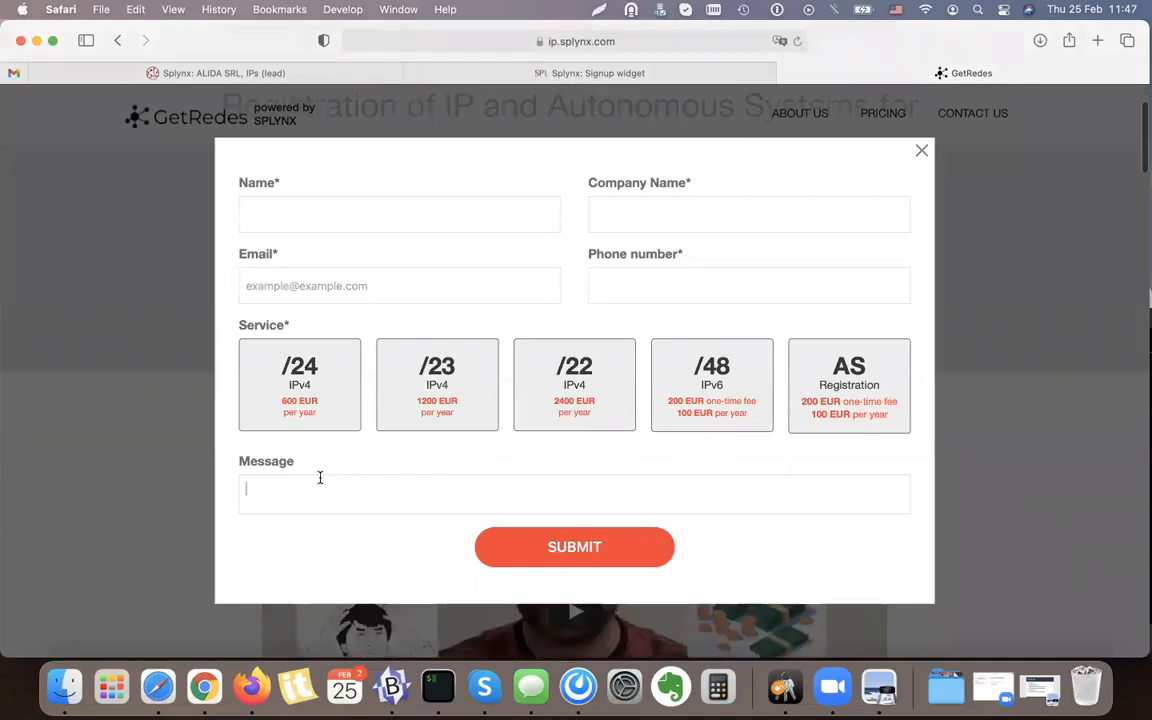
click(460, 220)
click(455, 292)
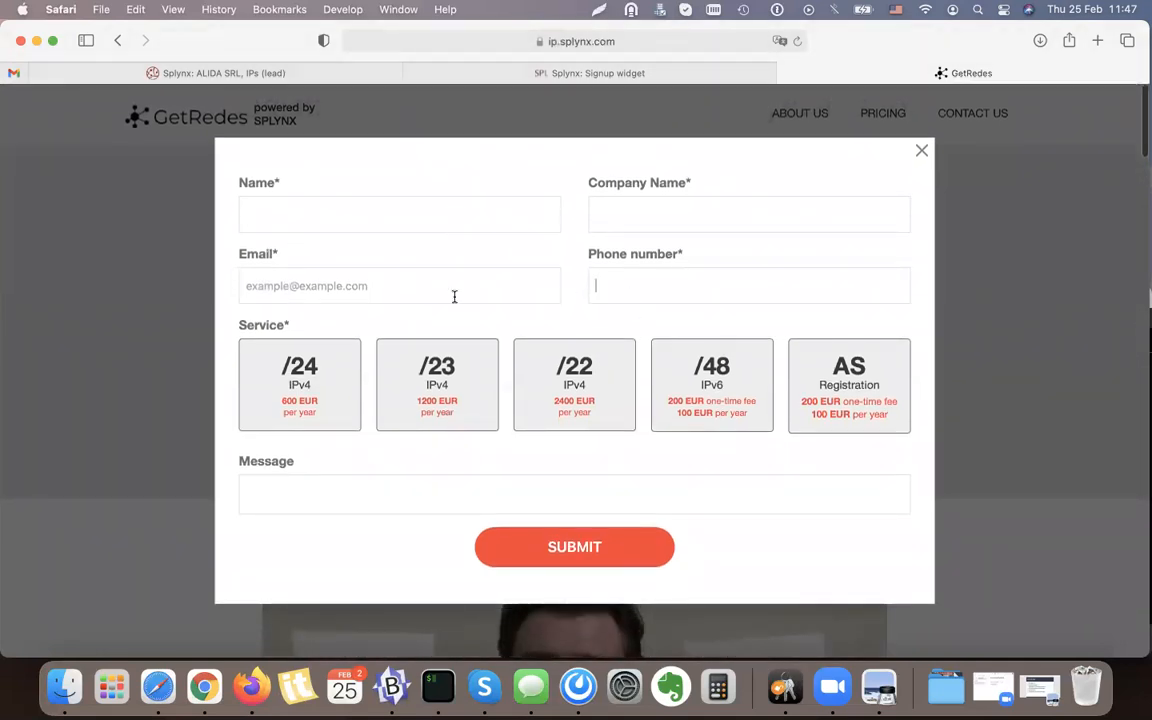
click(921, 151)
Step: Load home.splynx.com in the same tab, open its trial request form and look through the subscriber, equipment and feature questions
click(600, 40)
text(home)
key(Return)
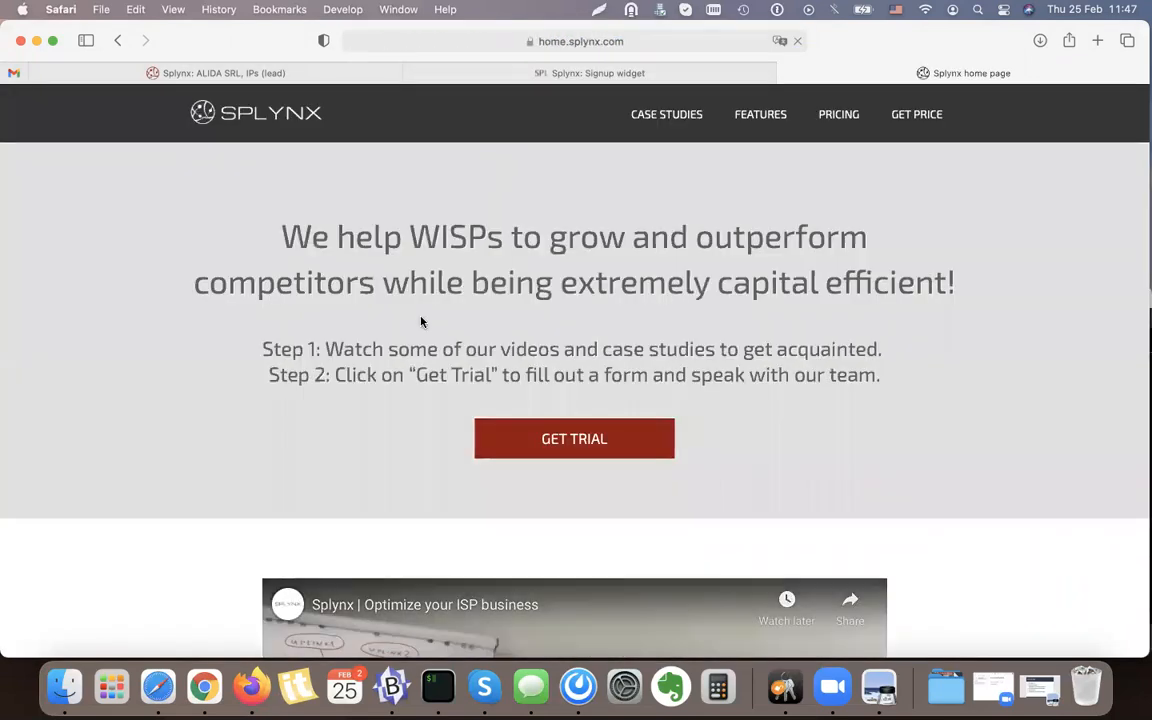
click(548, 438)
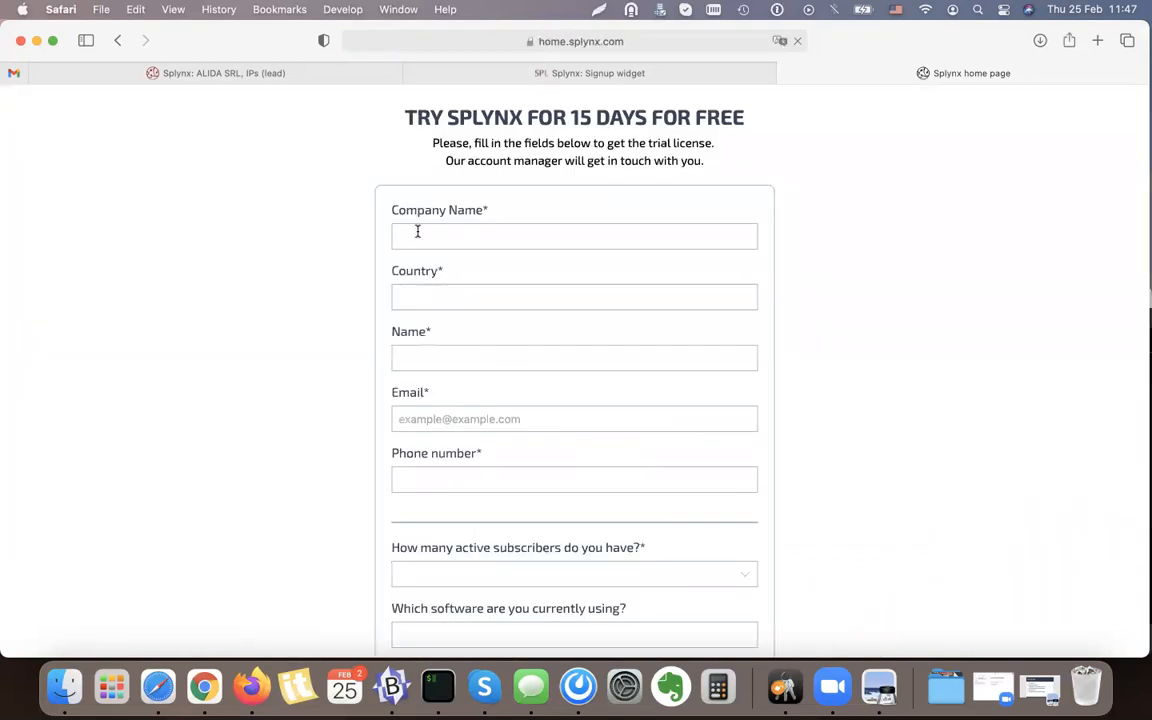
scroll(454, 370, down, 10)
scroll(454, 375, up, 3)
scroll(454, 374, up, 10)
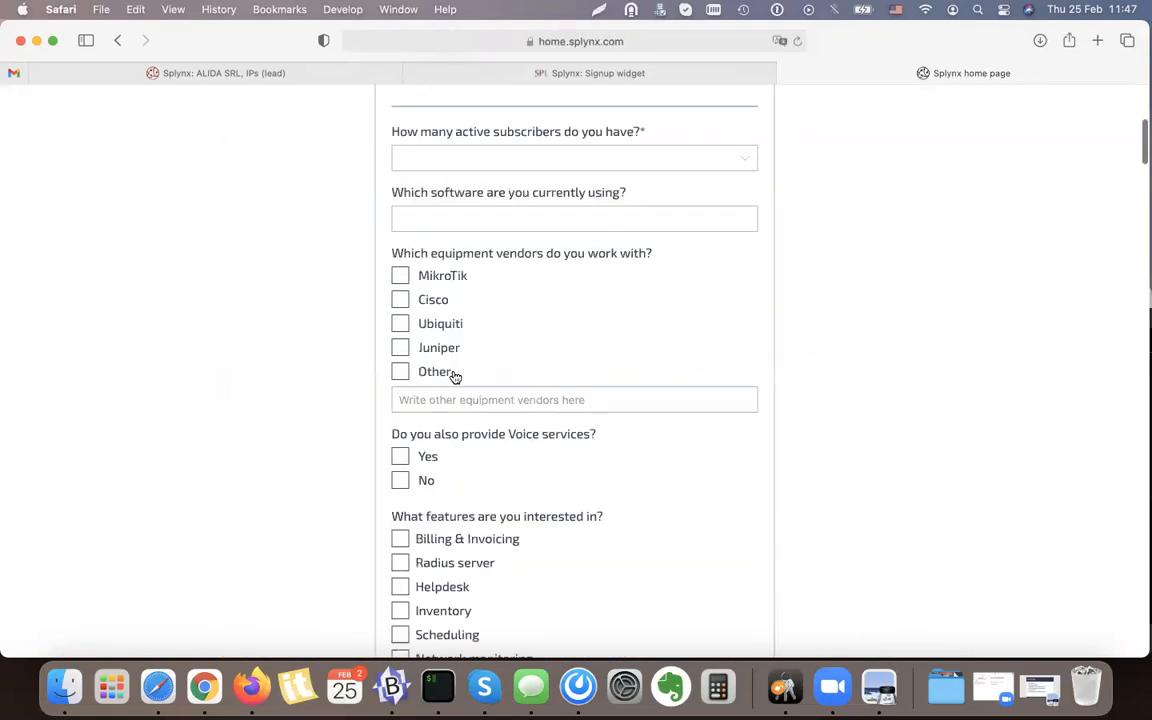
Step: Revisit the Signup widget's form settings and go back to the CRM configuration overview
click(118, 41)
click(542, 70)
click(341, 224)
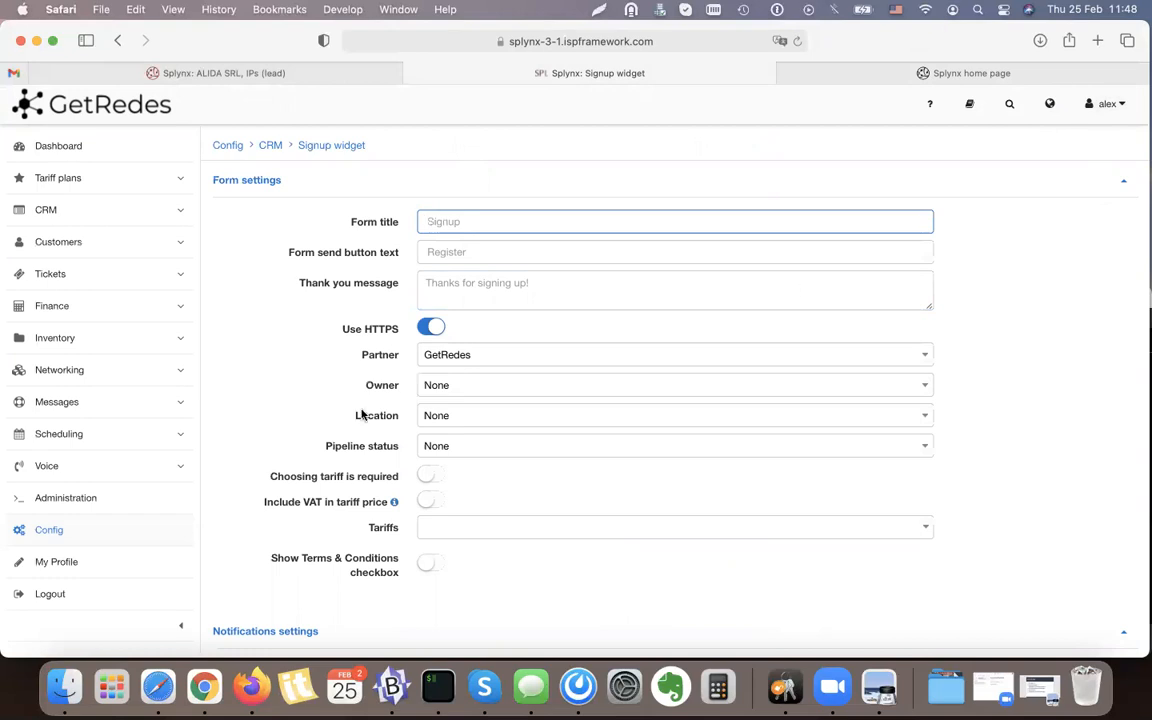
click(117, 41)
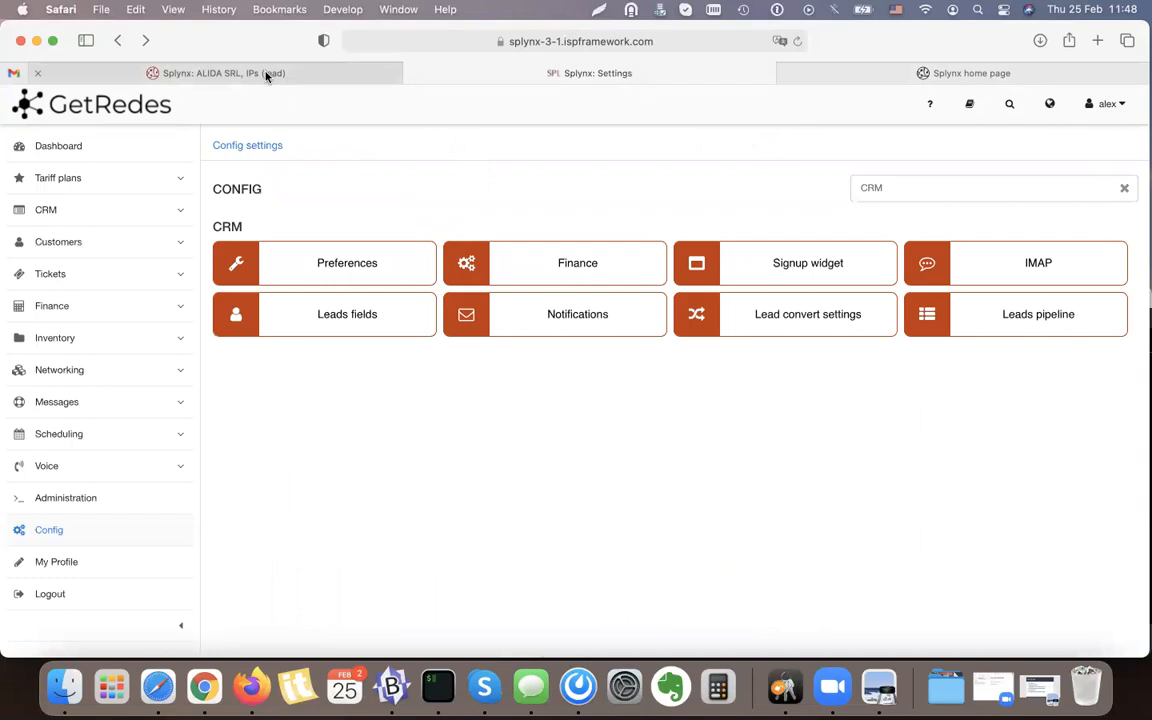
Step: Bring up the SPLYNX CRM slide in Preview, minimise it and return to Splynx's CRM configuration
click(879, 686)
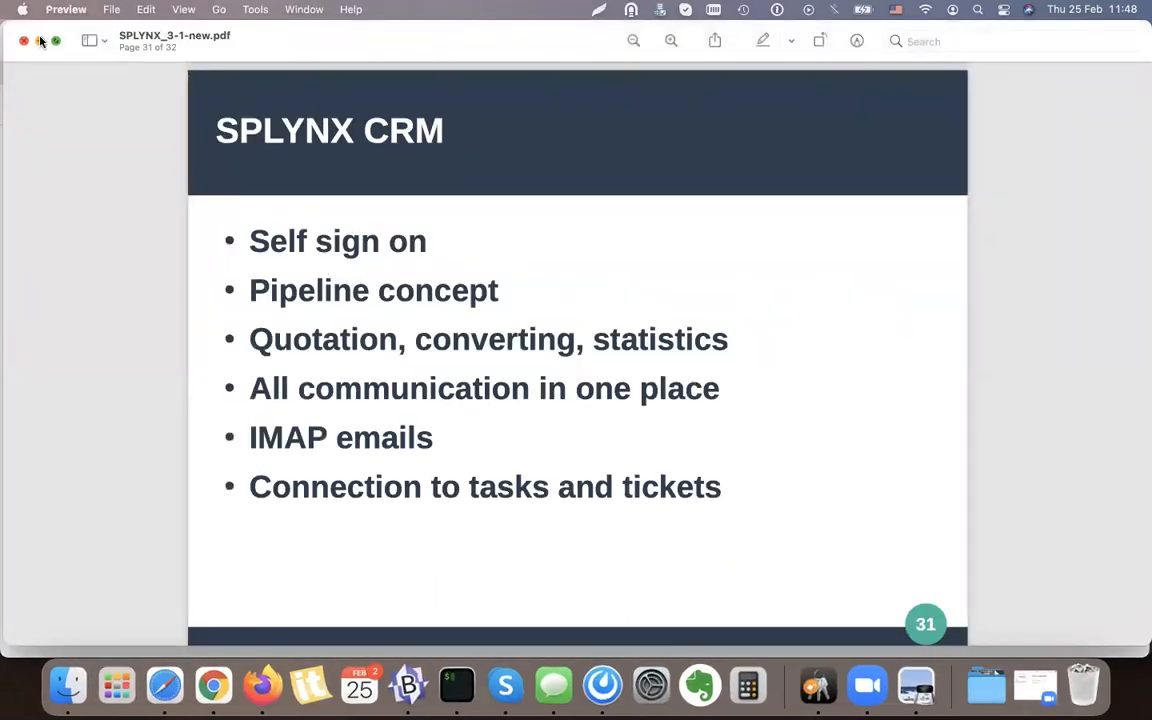
click(40, 41)
click(525, 422)
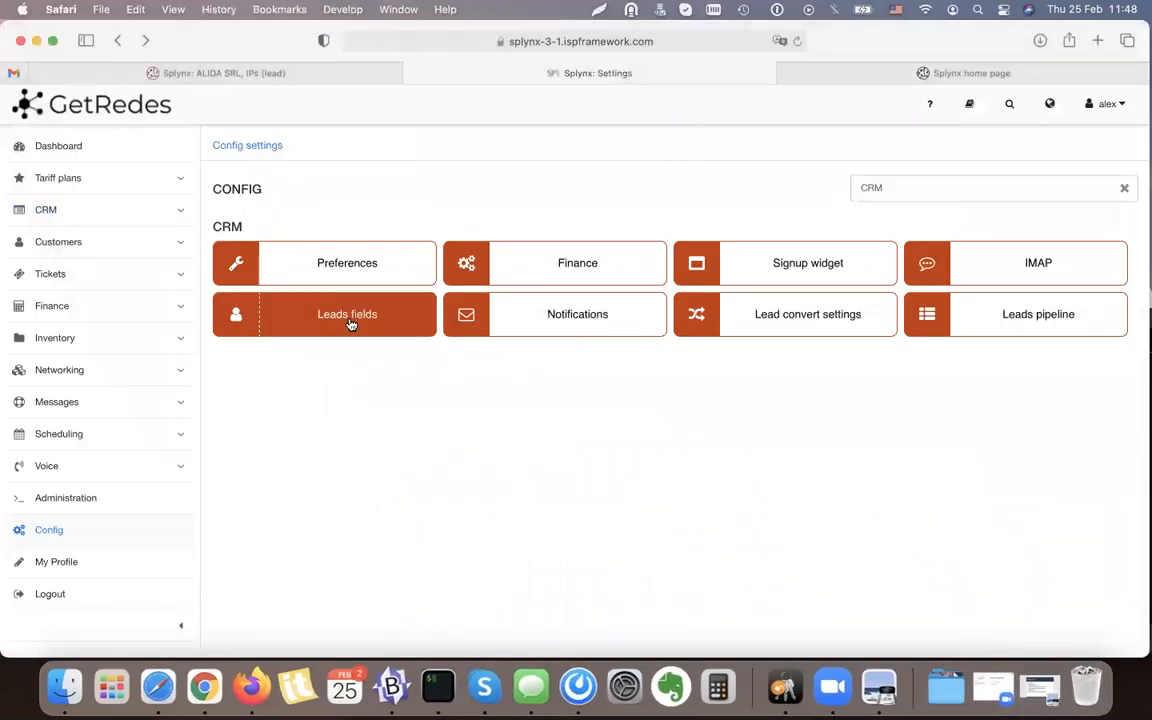
Step: Open the leads pipeline configuration and start a new status named TEST in the New stage
click(1018, 328)
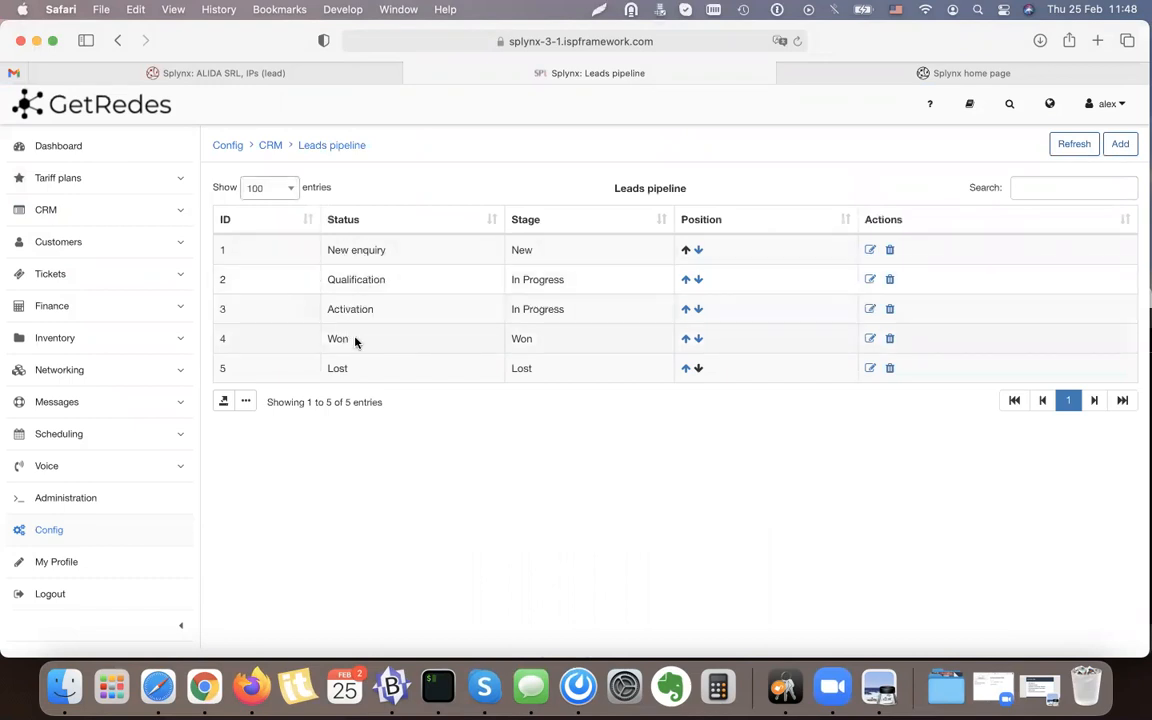
click(1120, 144)
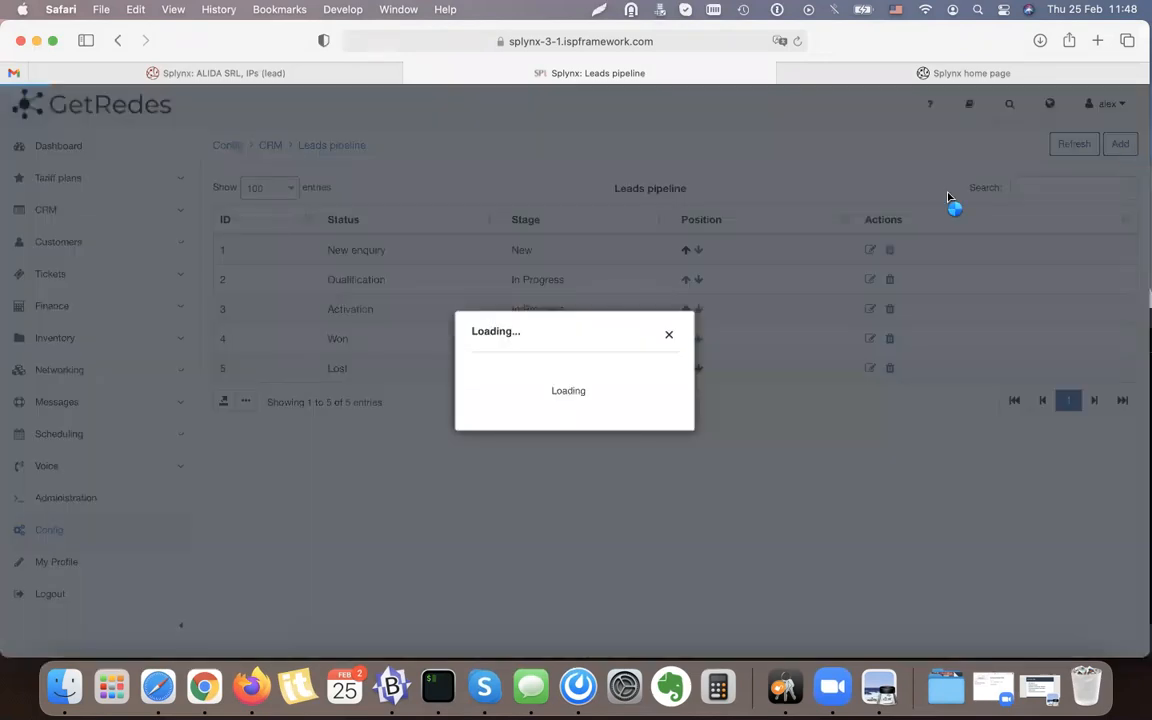
click(509, 286)
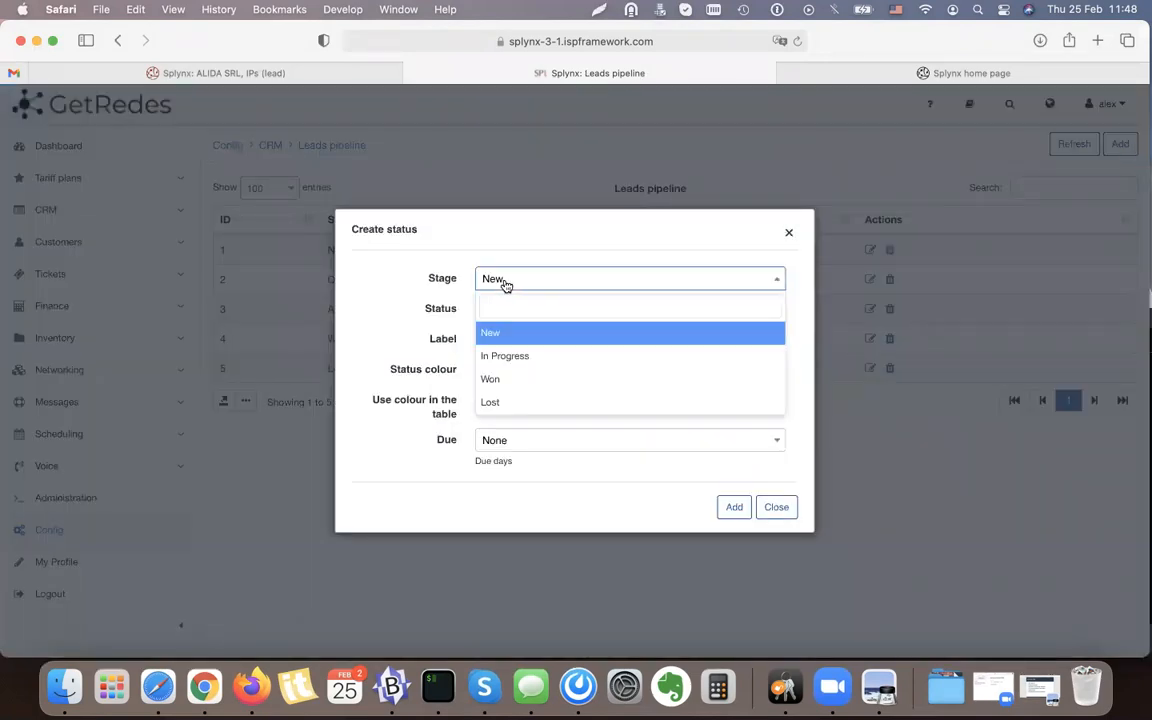
click(506, 285)
click(501, 308)
text(TEST)
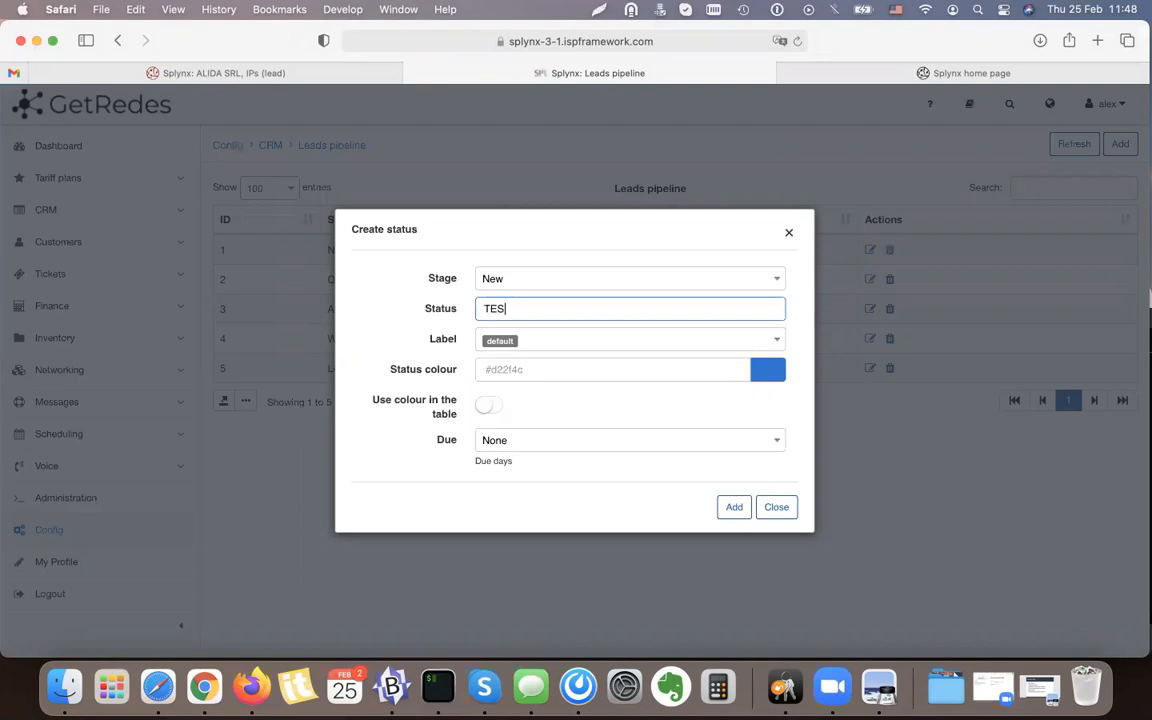
Step: Examine the available stages for the TEST status, keeping New selected
click(522, 285)
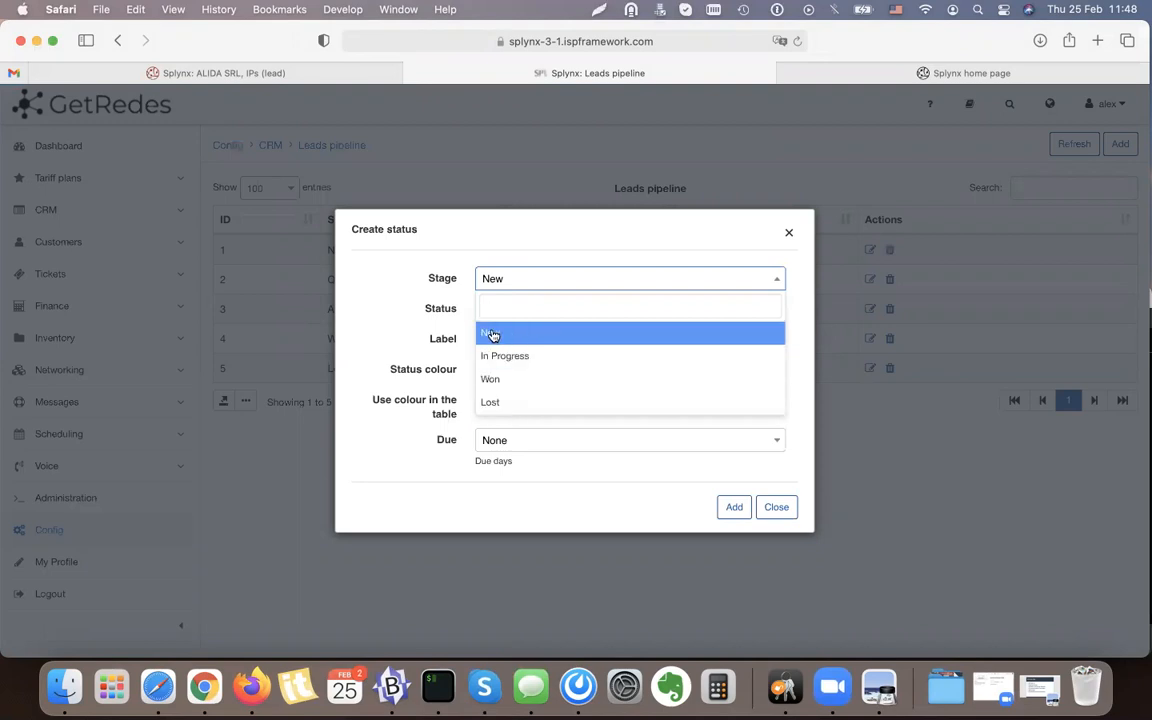
click(406, 316)
click(504, 290)
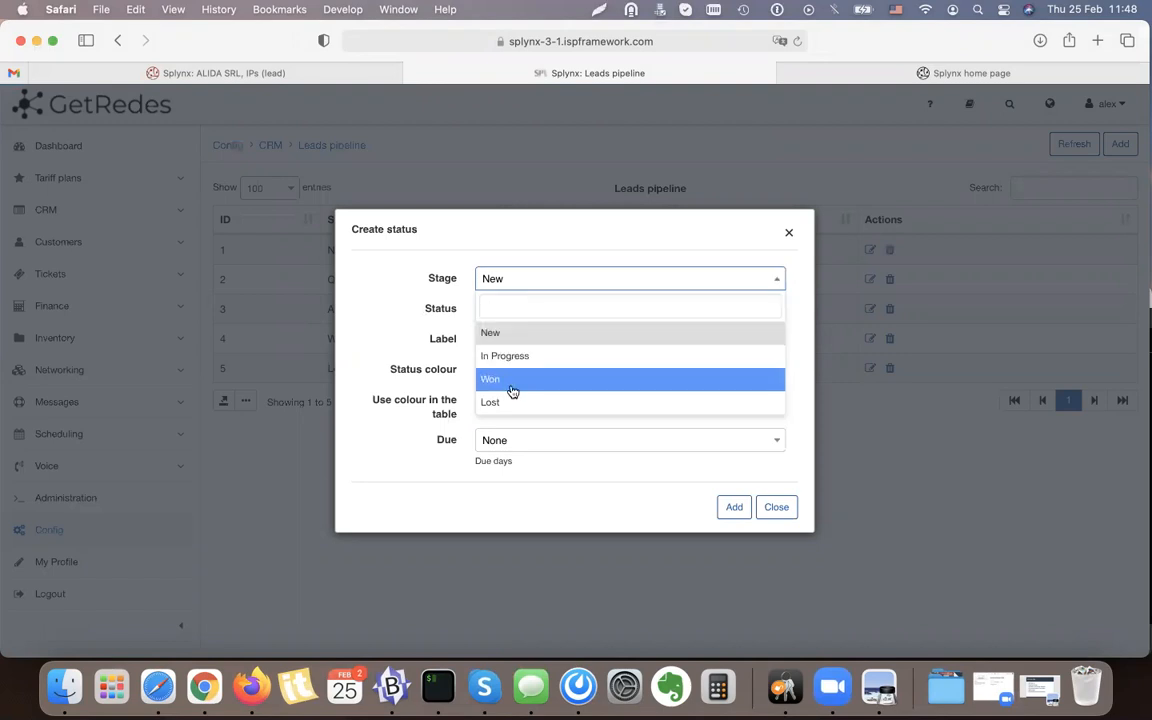
click(511, 334)
click(504, 281)
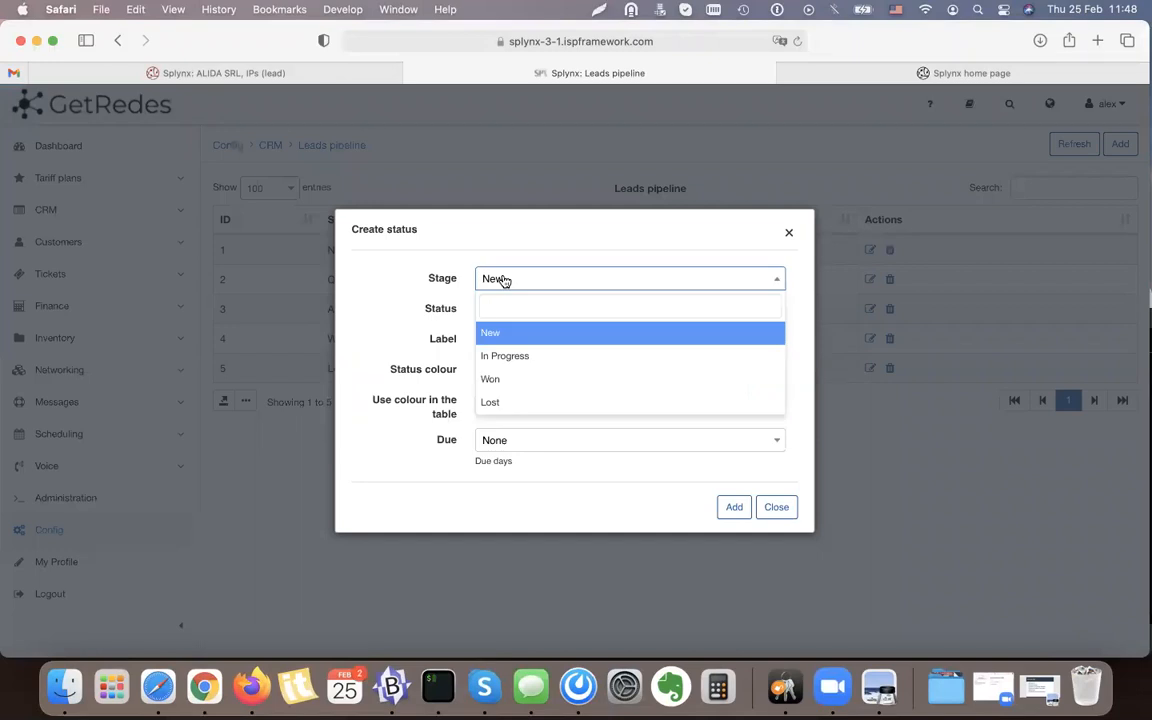
click(464, 302)
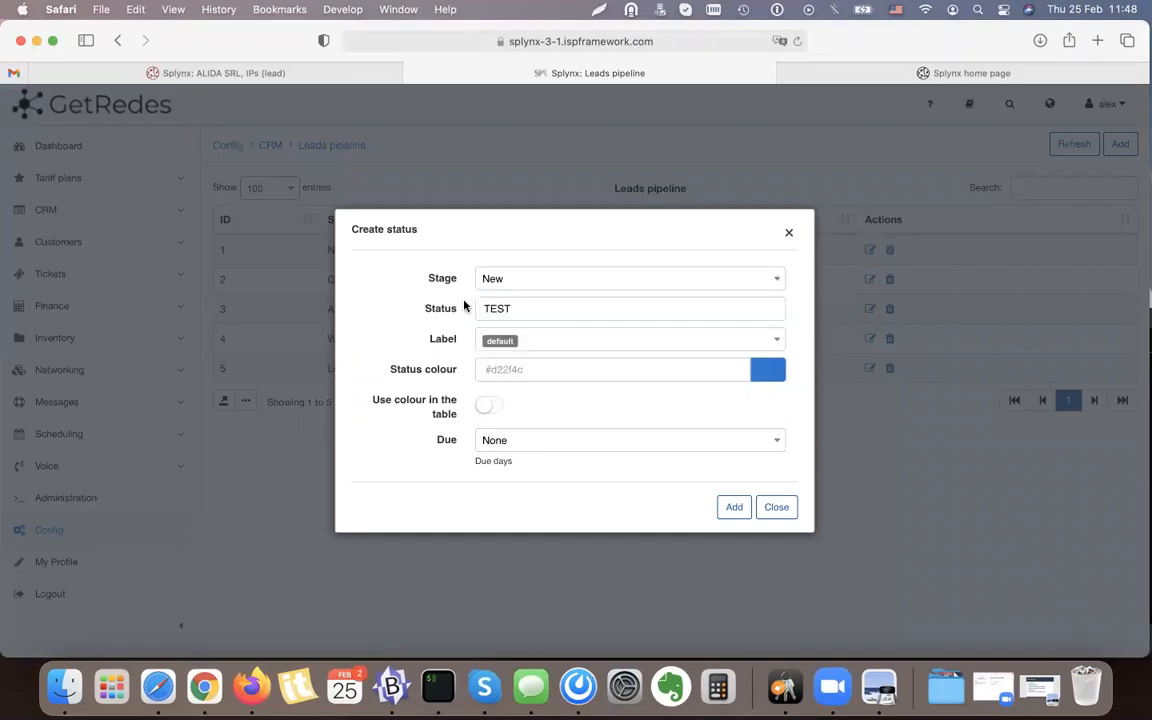
double_click(524, 311)
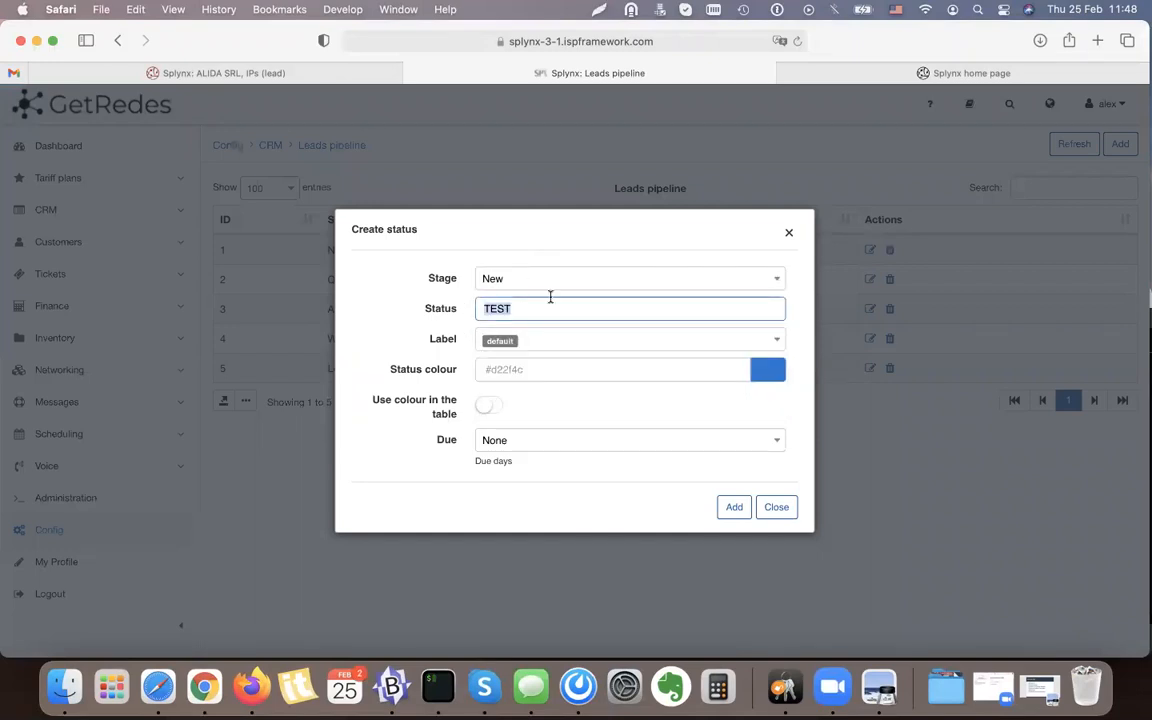
Step: Try the In Progress stage for the TEST status and set it back to New
click(530, 284)
click(524, 356)
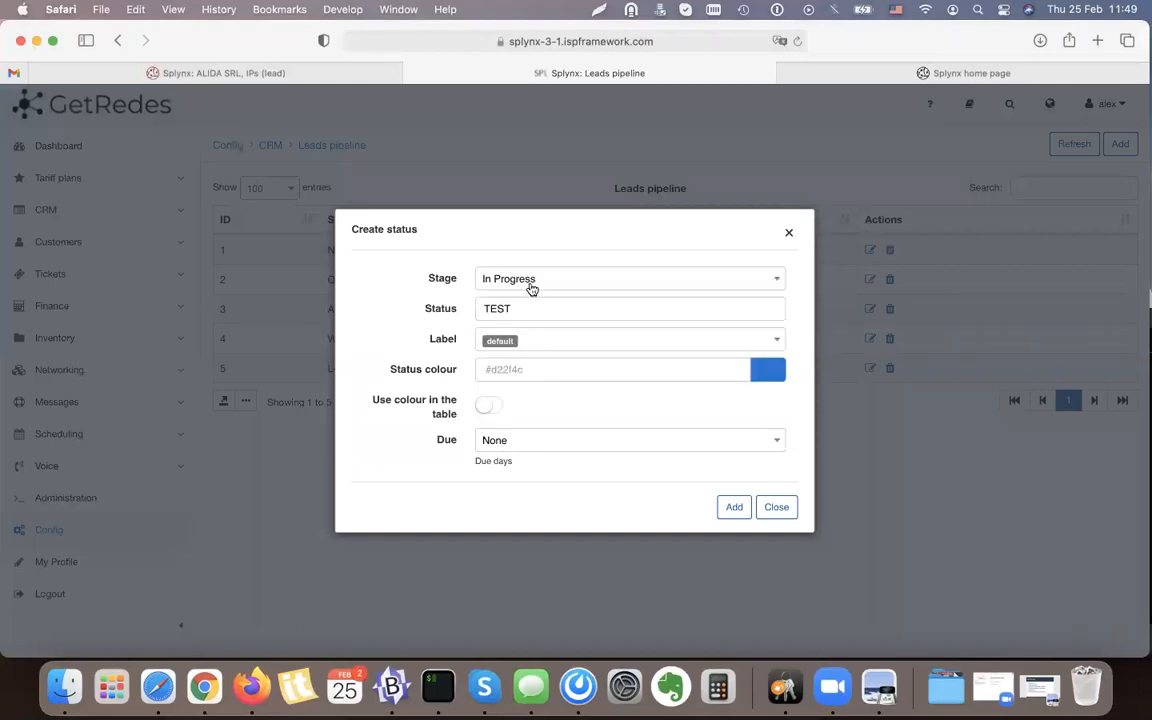
click(522, 284)
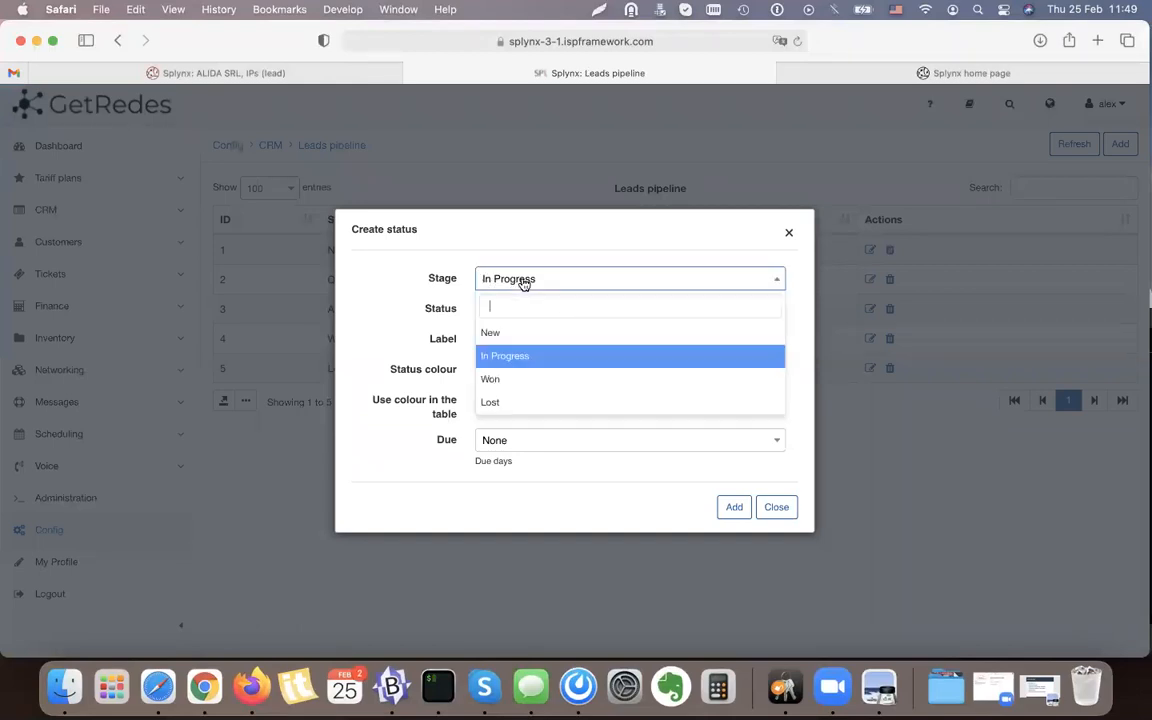
click(512, 333)
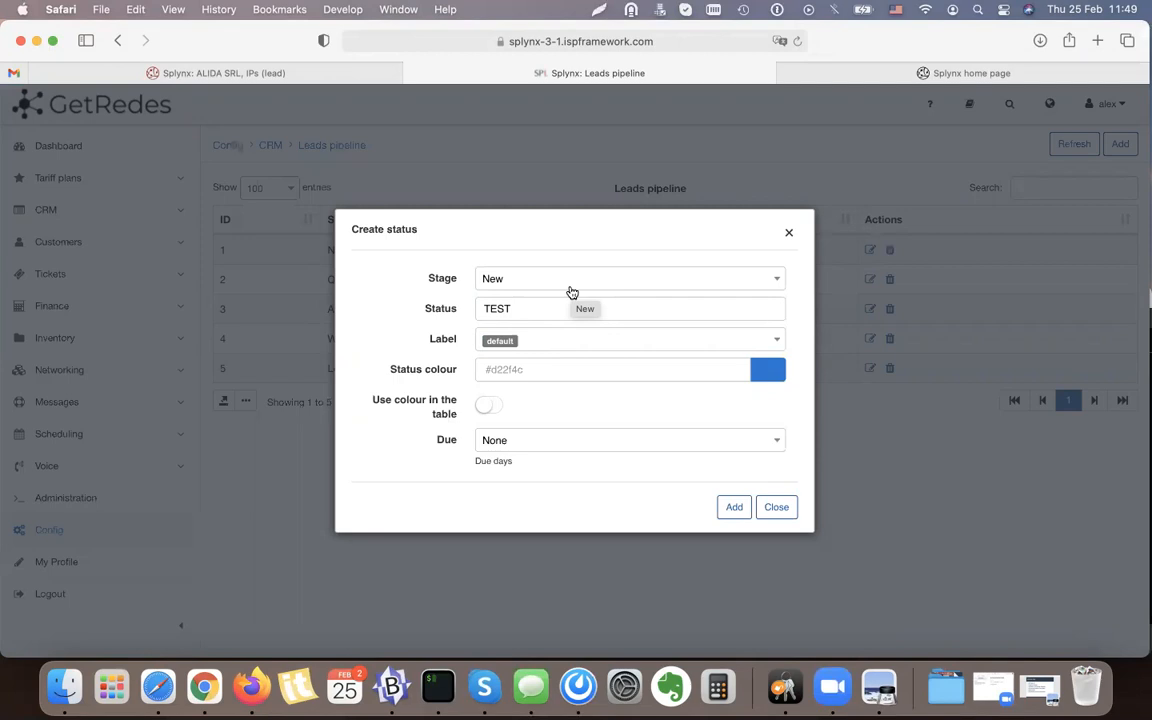
click(490, 279)
click(480, 284)
Step: Add the TEST status with 10 due days and place it directly below New enquiry in the leads pipeline
click(519, 451)
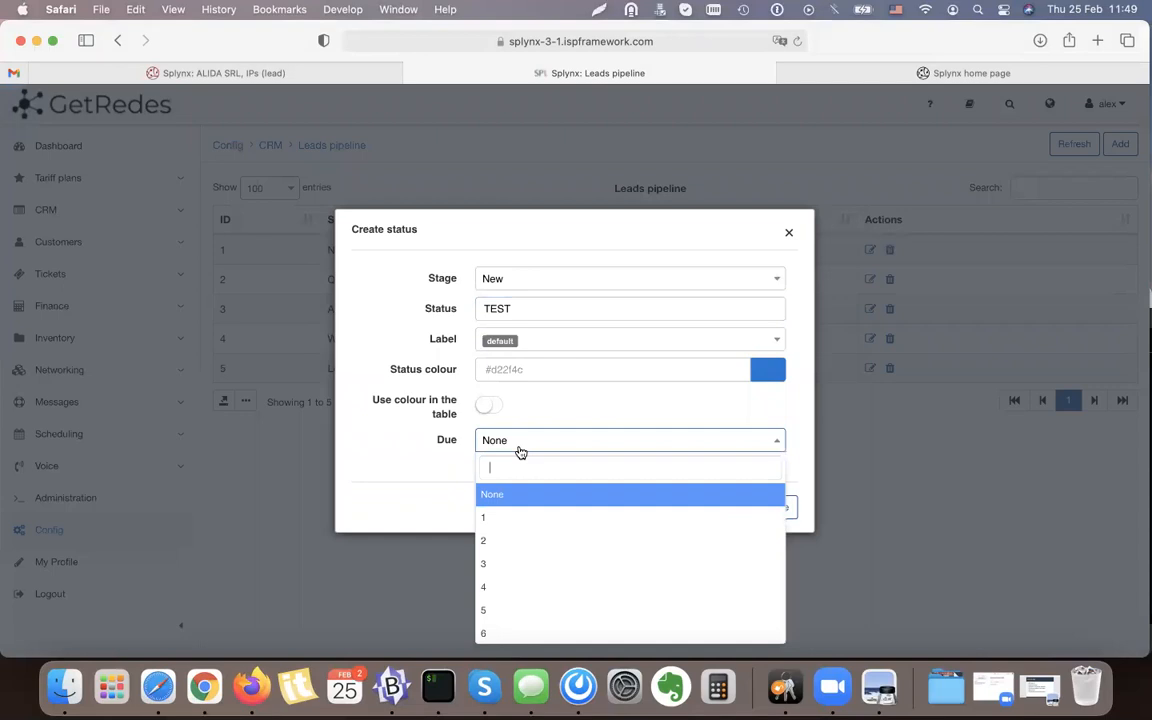
click(490, 494)
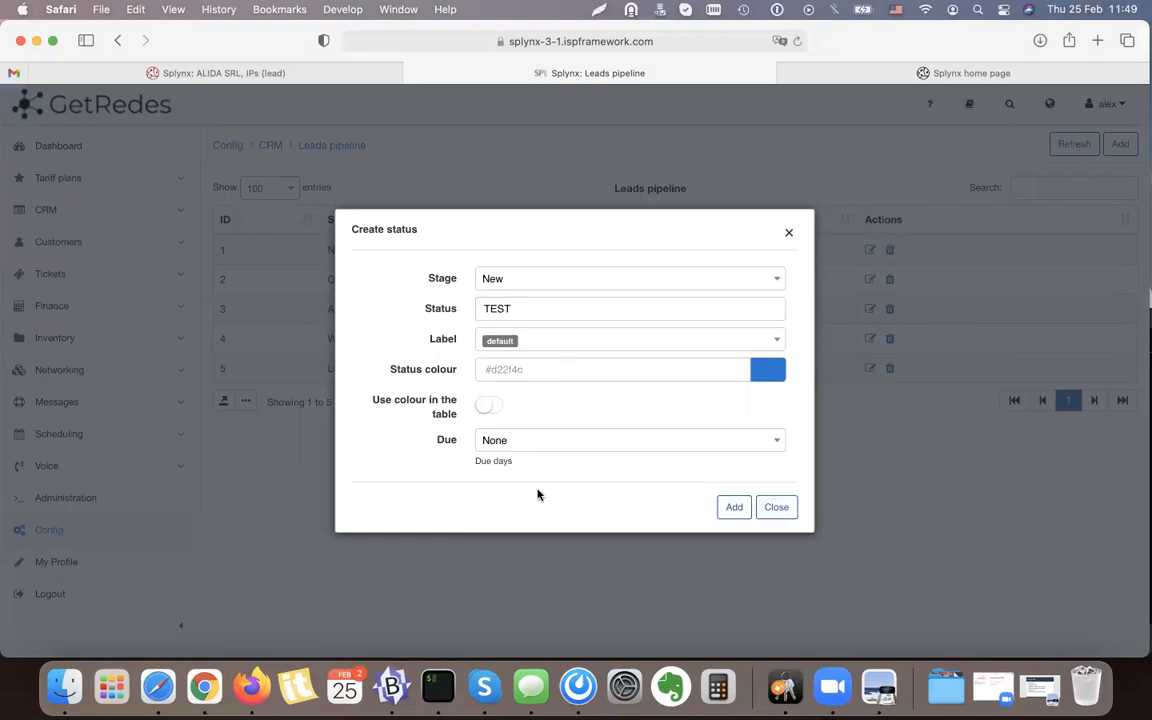
click(519, 448)
scroll(556, 578, down, 3)
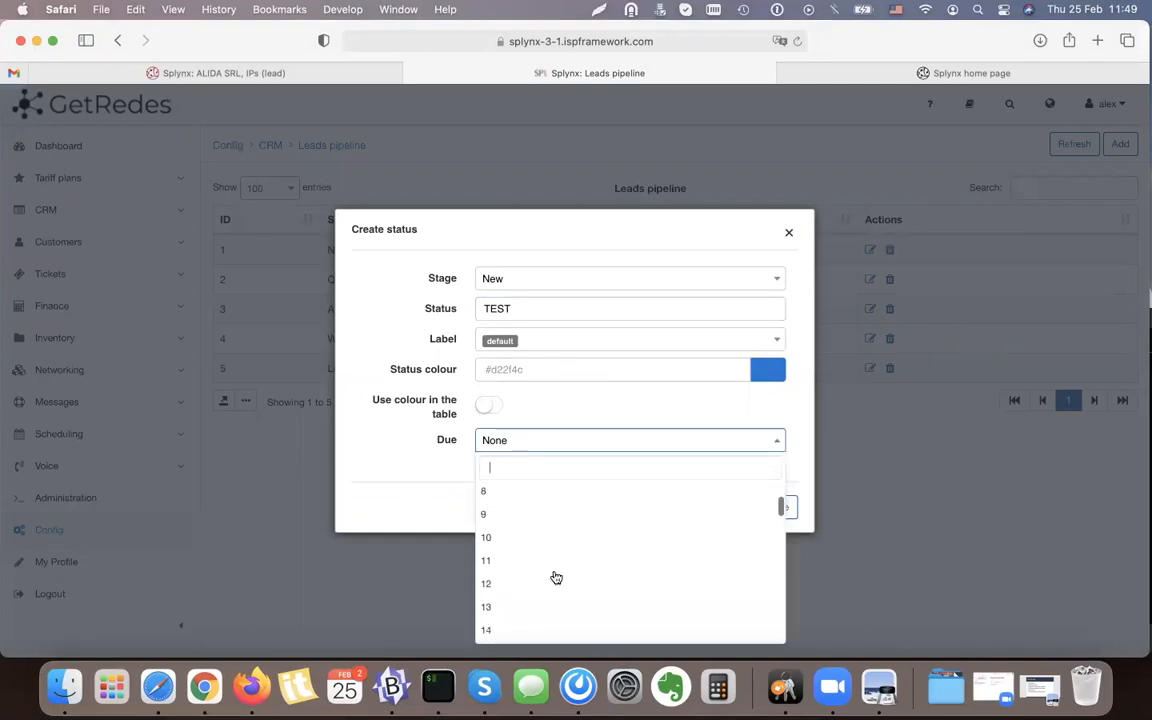
click(540, 550)
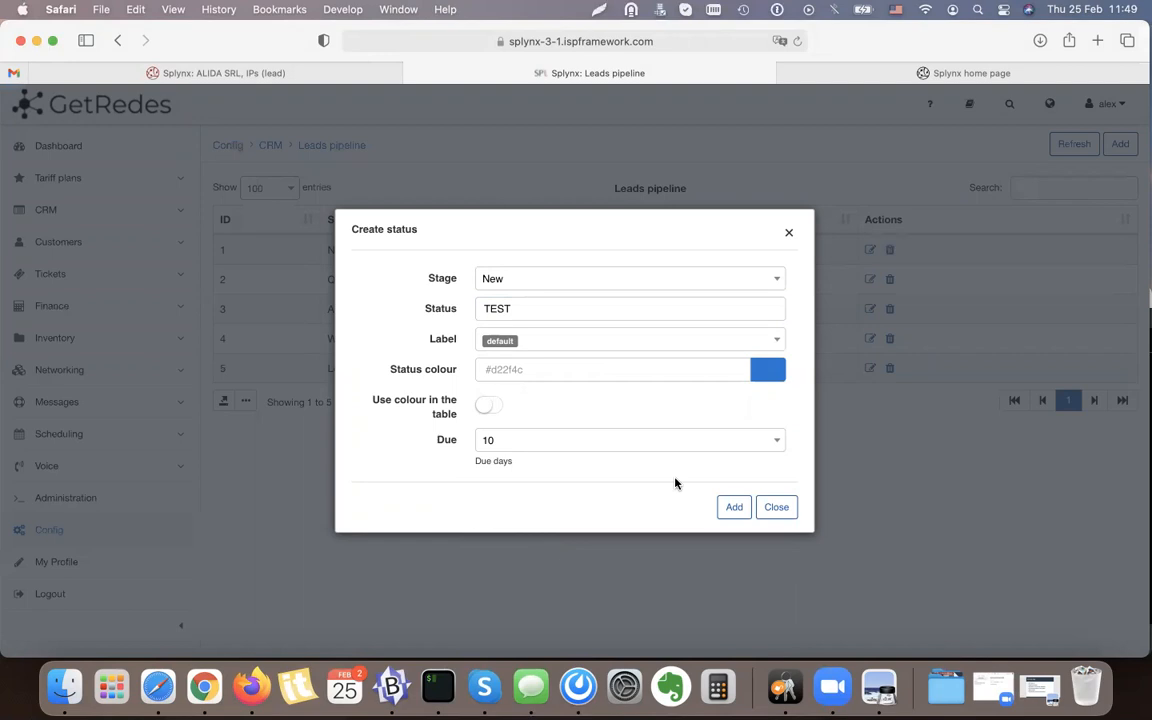
click(735, 508)
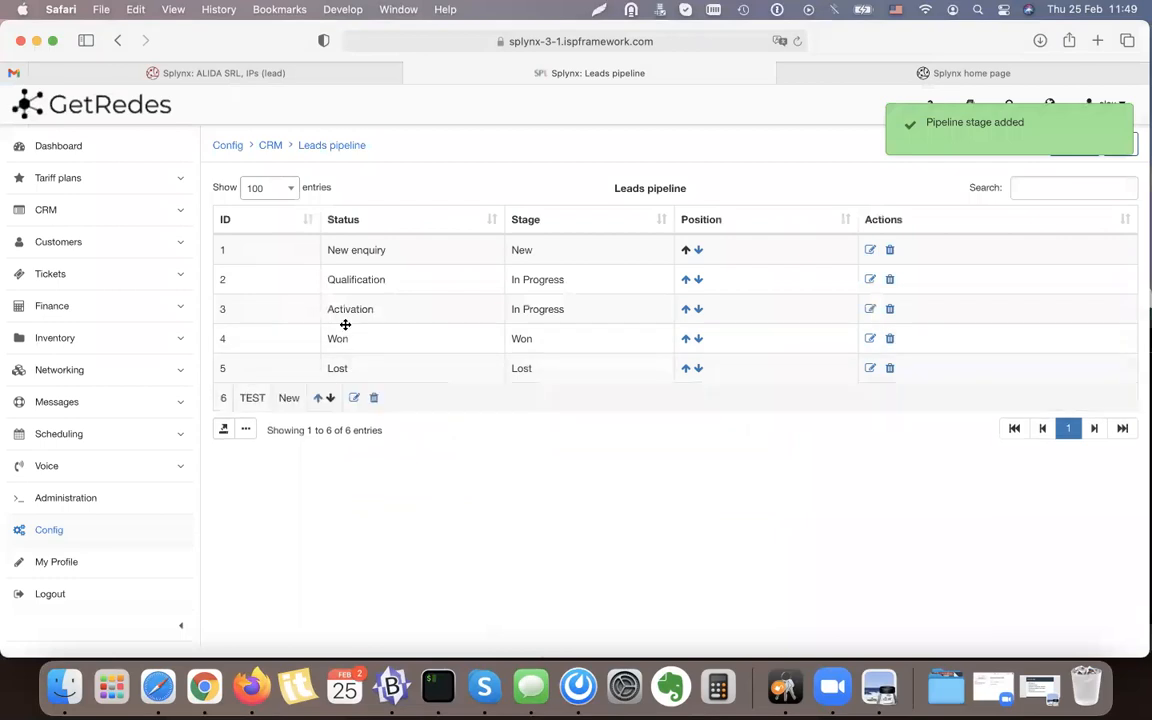
drag(345, 324, 379, 252)
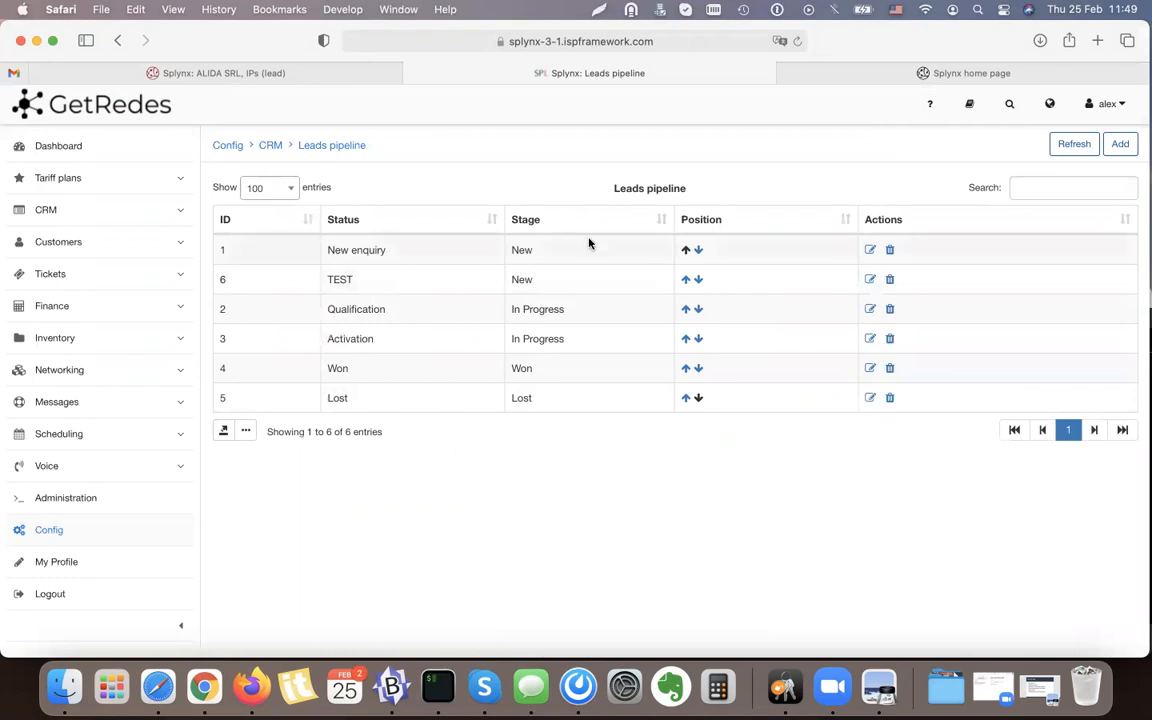
Step: Open the MTIVA Ltd. lead from the CRM leads list
click(78, 212)
click(66, 308)
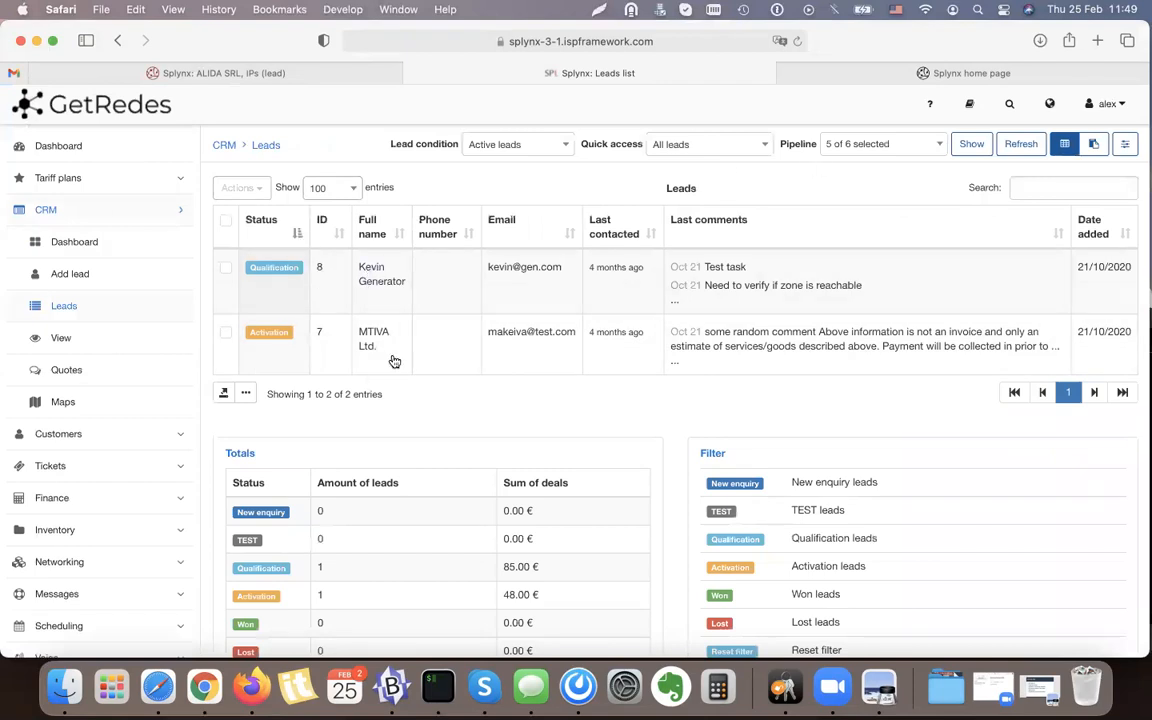
click(369, 336)
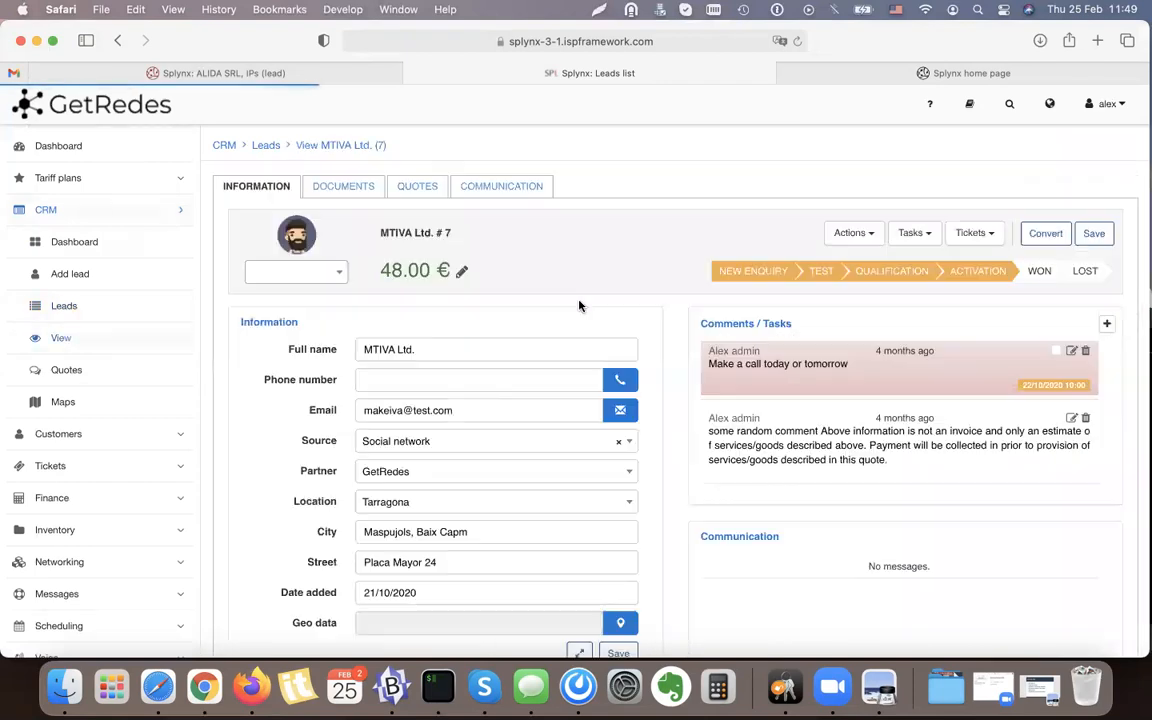
Step: Move the lead through New enquiry, TEST, Qualification, Activation, Won and Lost, return it to Won, and finish with its status at Qualification
click(754, 279)
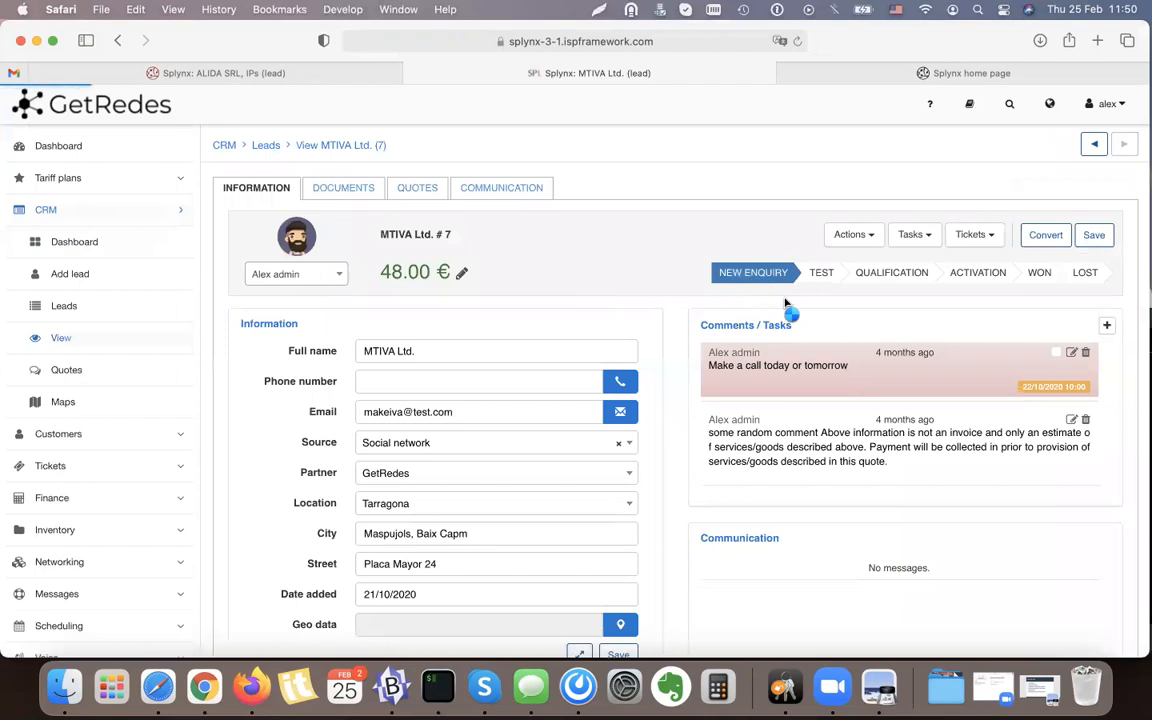
click(814, 276)
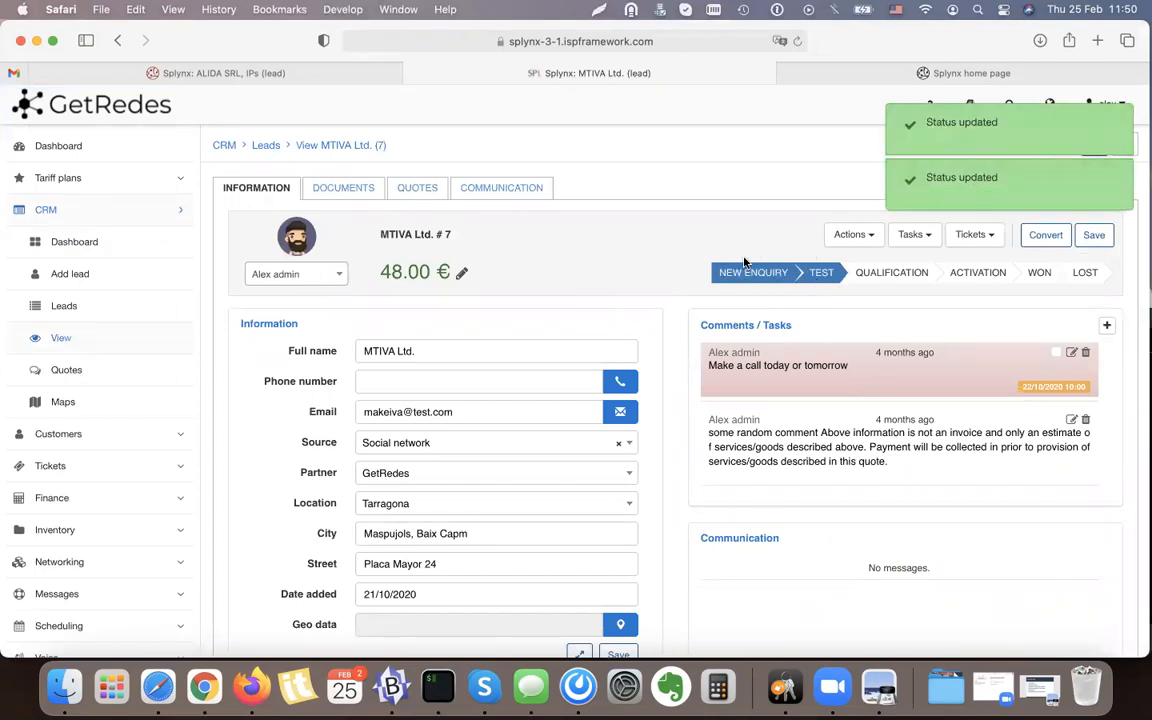
click(893, 275)
click(967, 277)
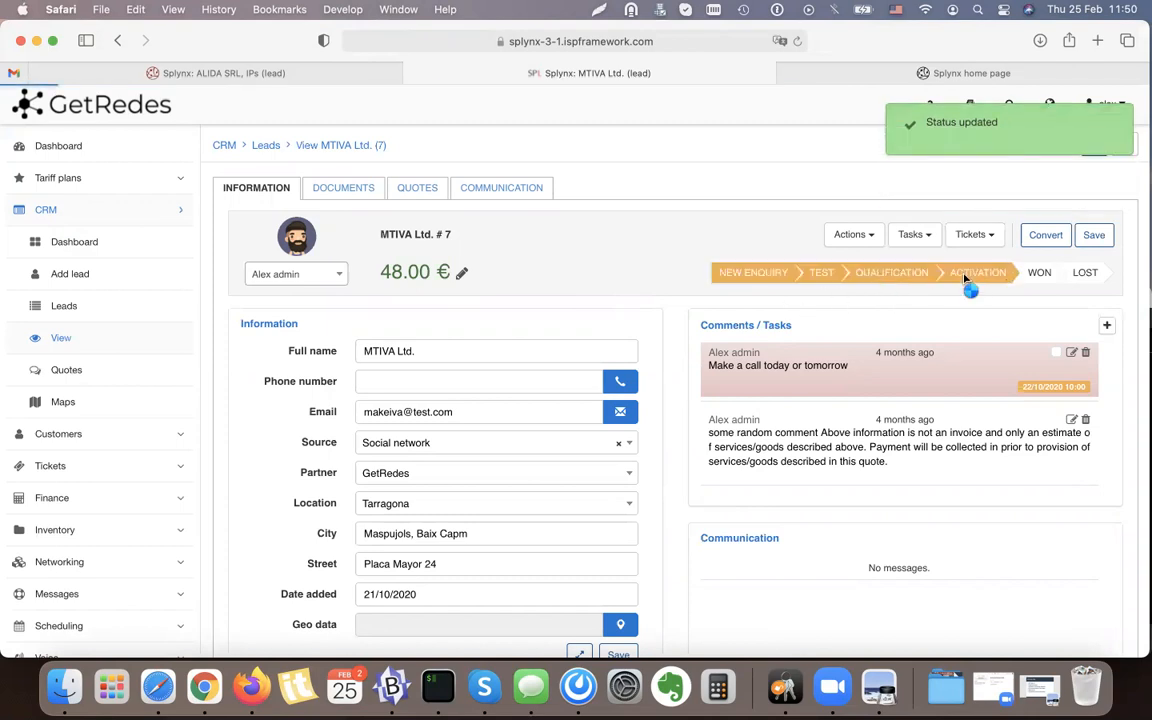
click(1041, 279)
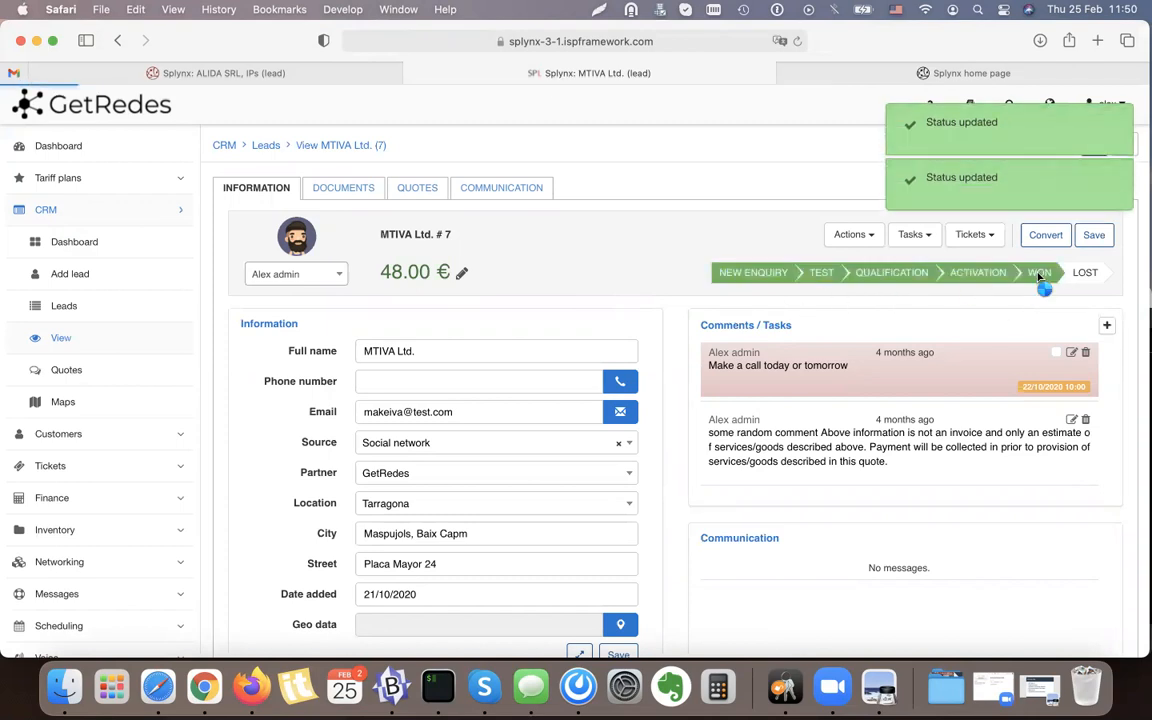
click(1082, 276)
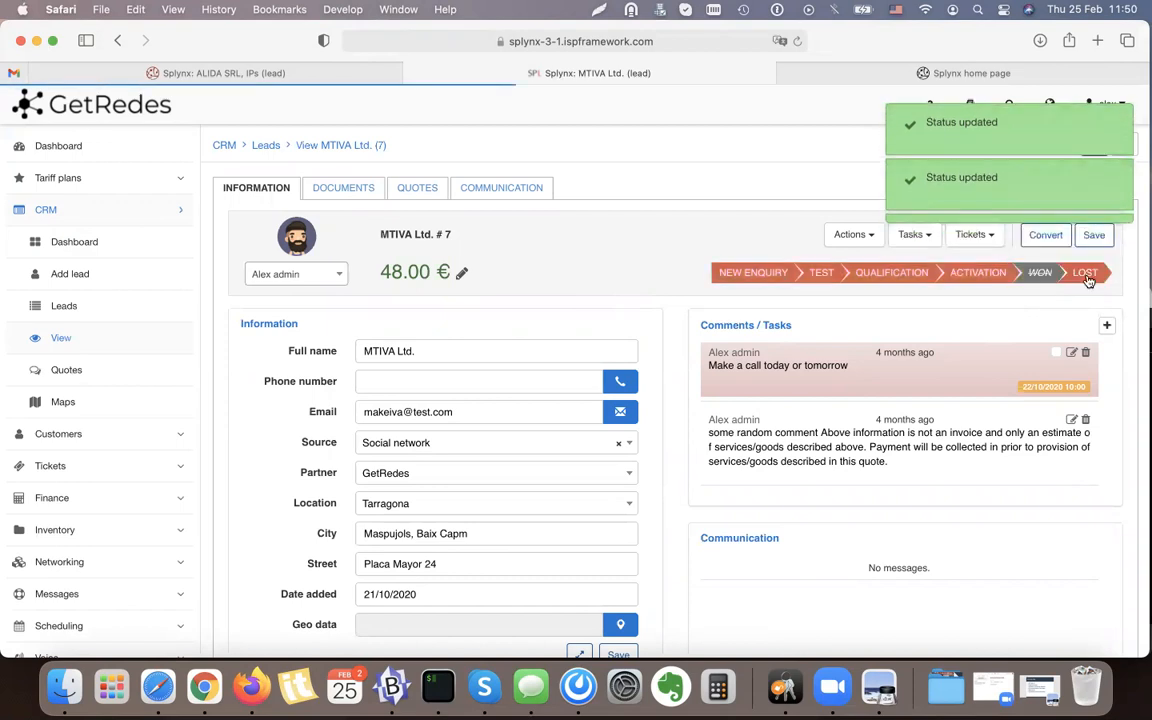
click(1043, 277)
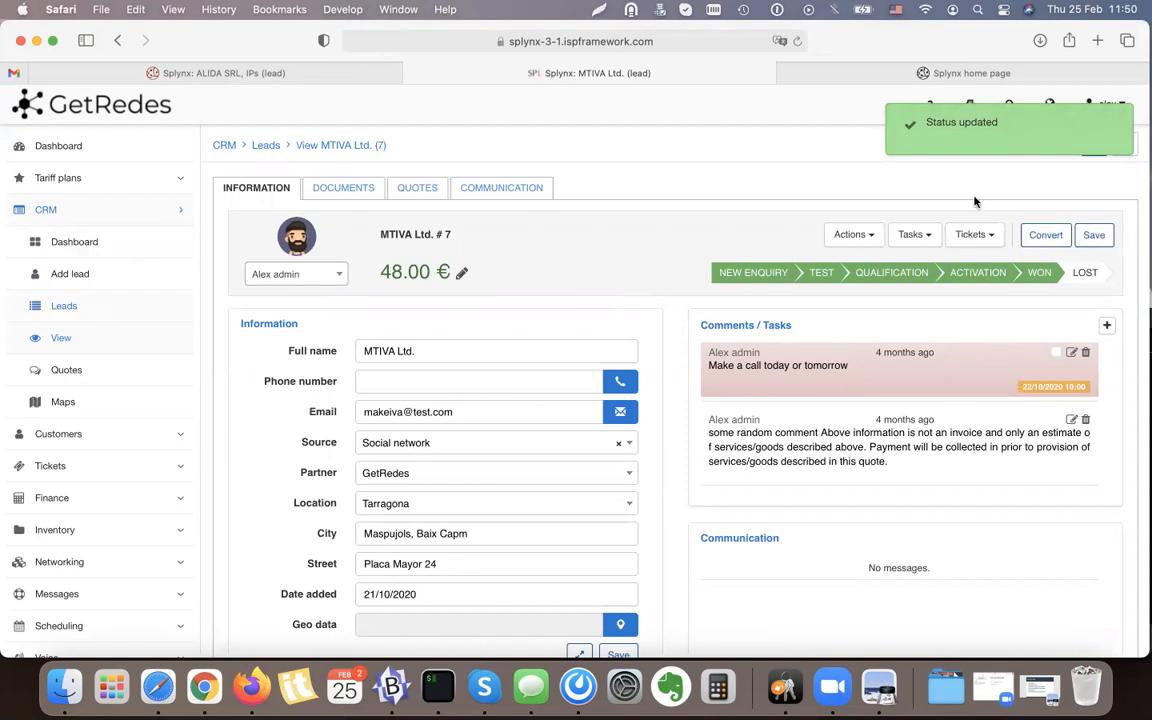
click(900, 275)
Step: Show the CRM leads as a pipeline board and examine the time badge and owner on the MTIVA Ltd. card
click(80, 308)
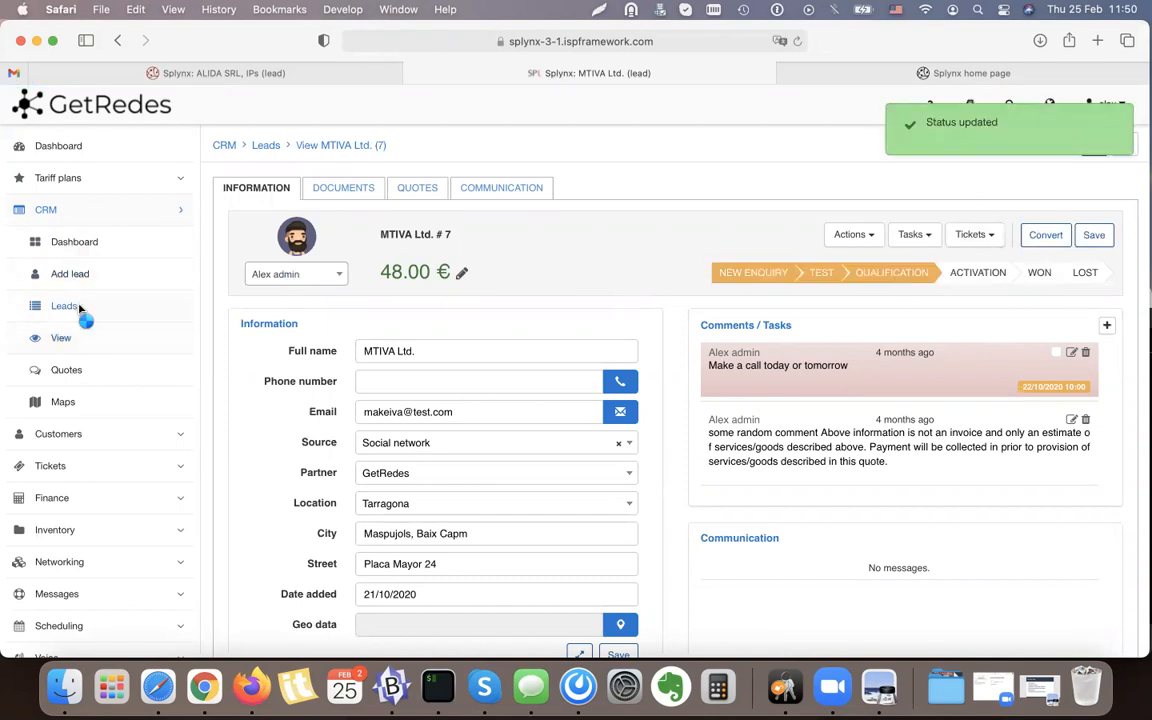
click(1092, 146)
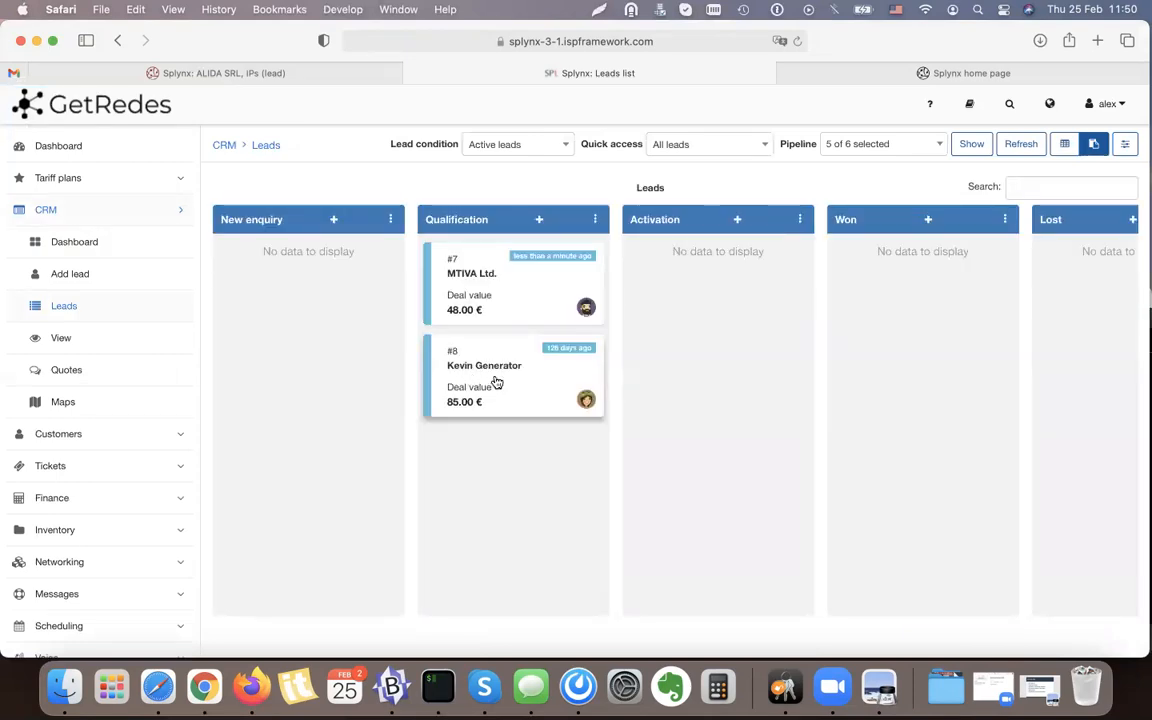
mouse_move(520, 260)
mouse_move(568, 265)
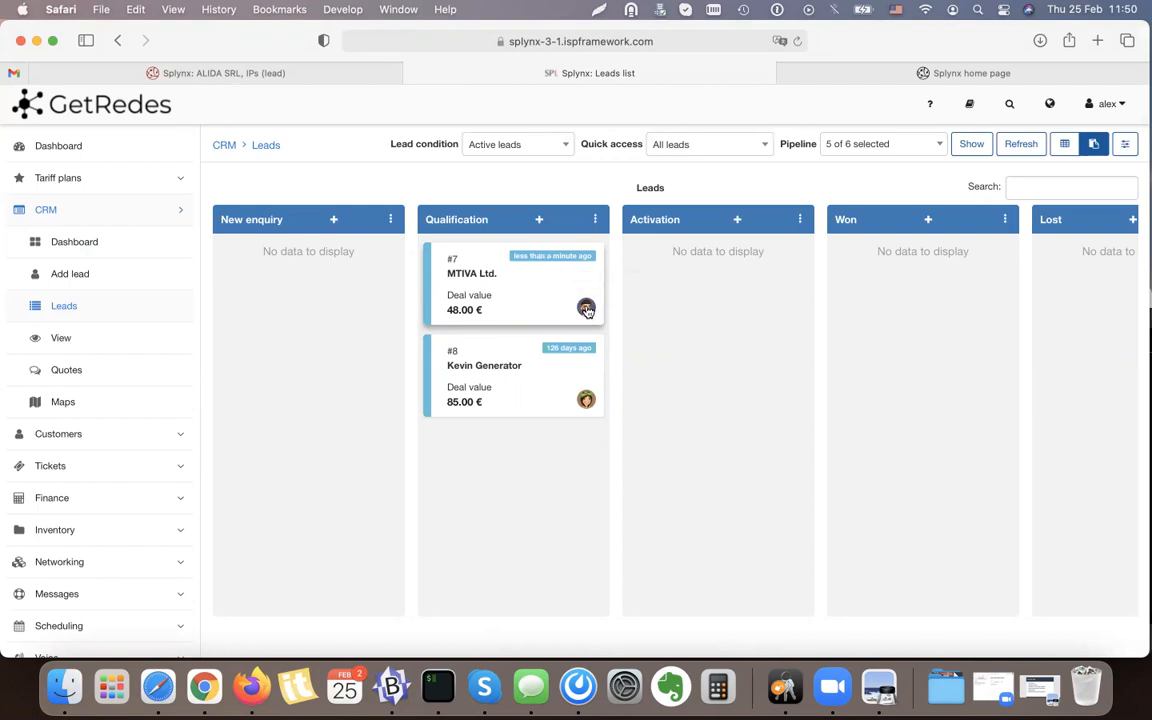
mouse_move(587, 313)
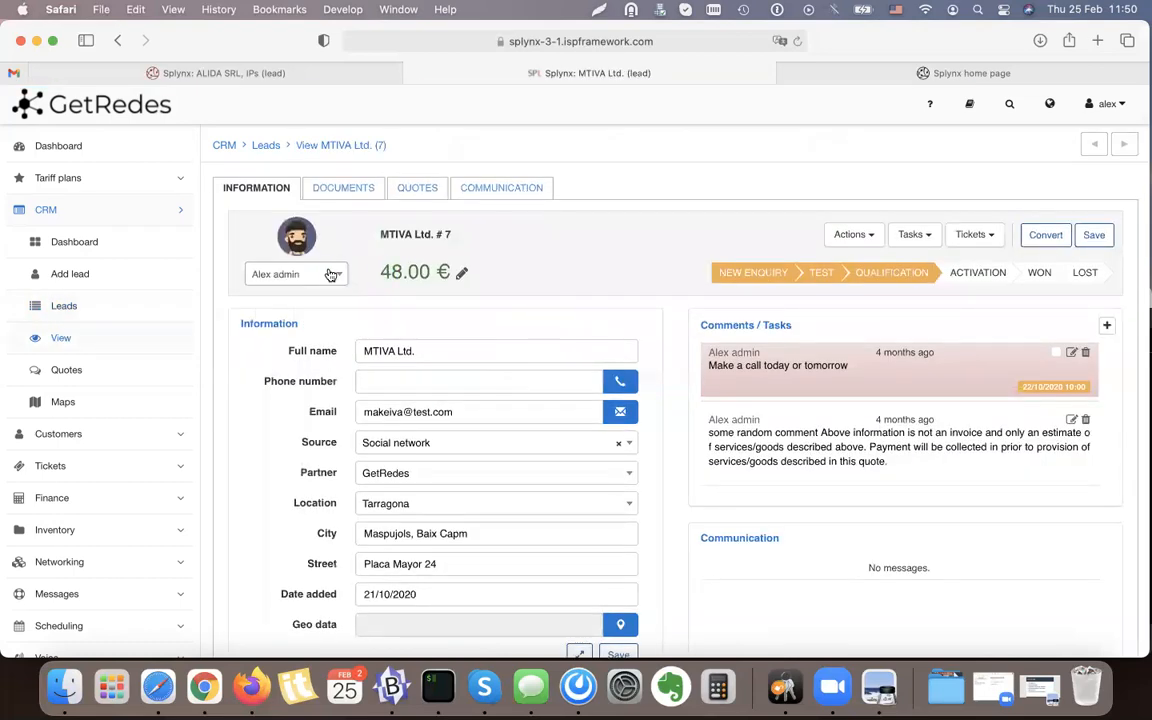
Step: Assign the MTIVA Ltd. lead to Test user, and reassign it to its original admin owner
click(322, 274)
click(292, 421)
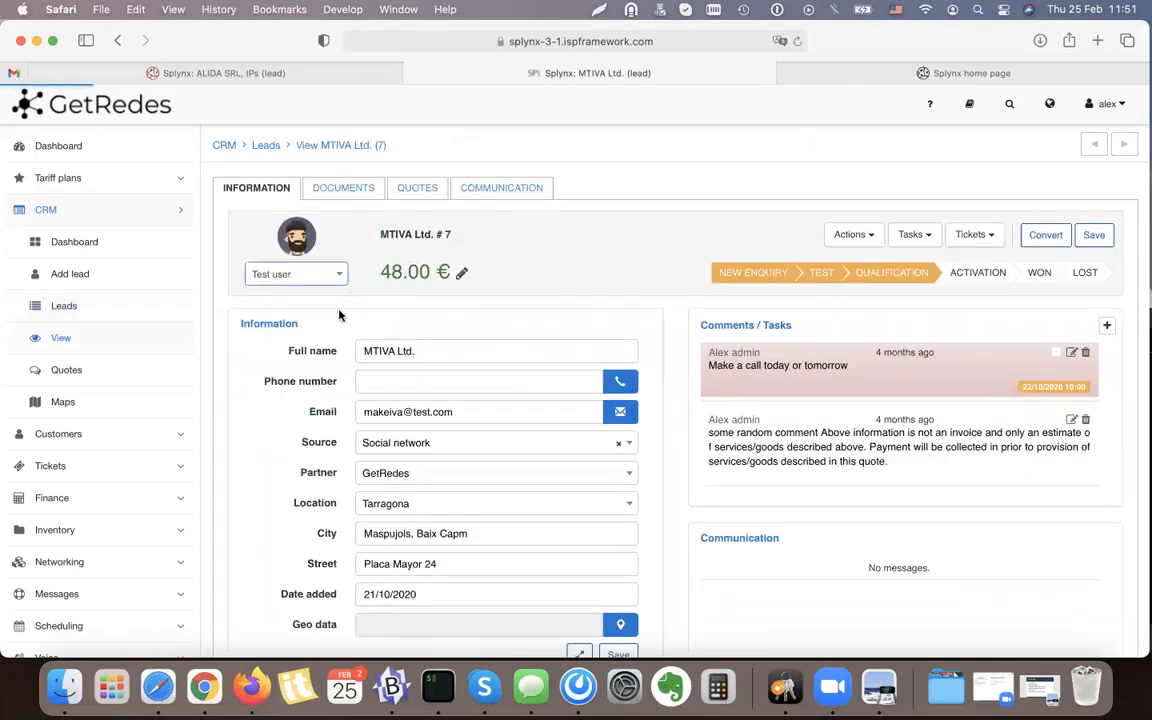
click(330, 276)
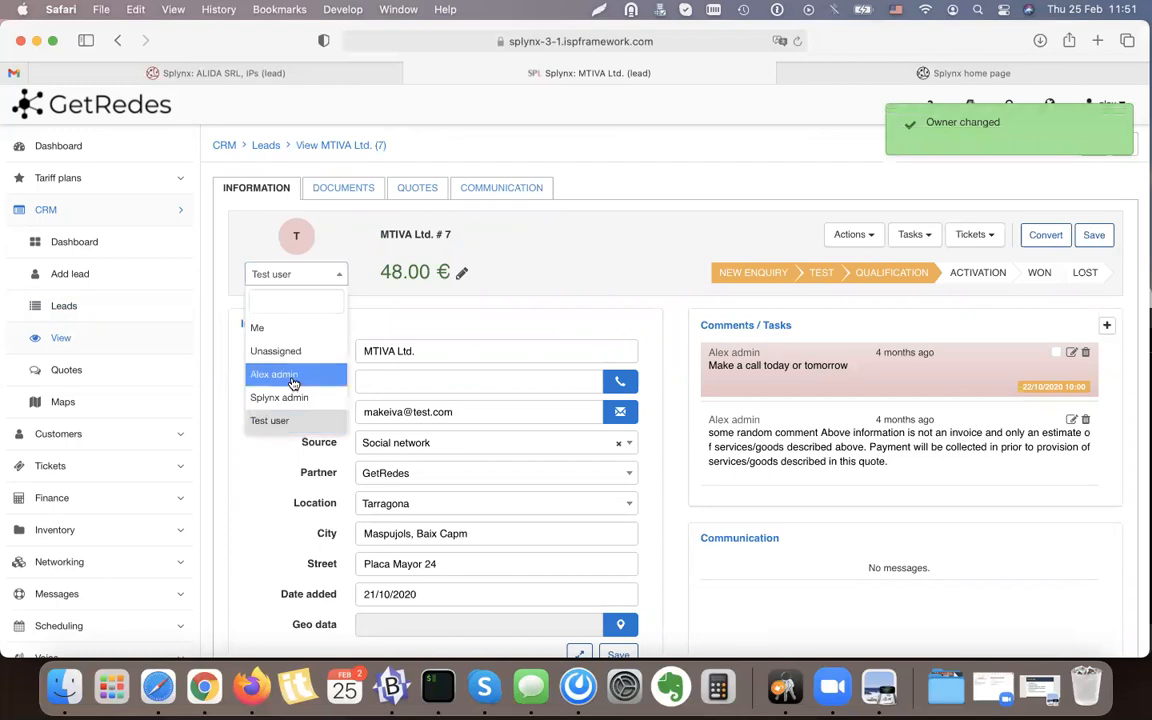
click(293, 380)
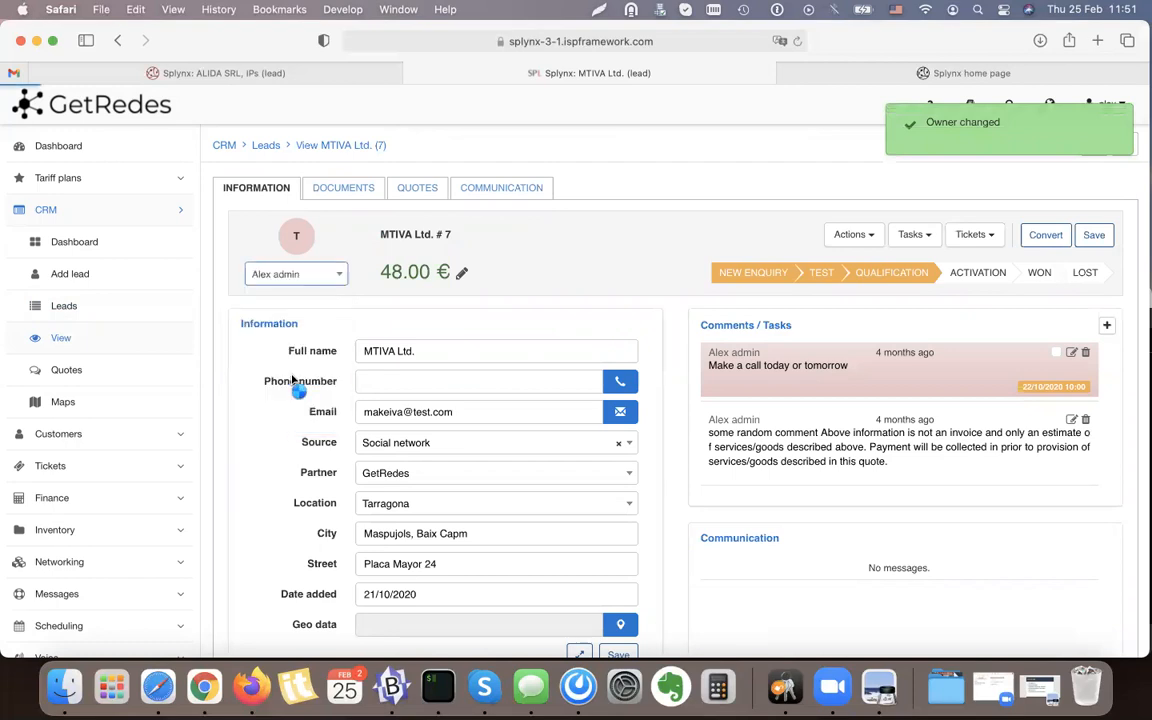
Step: Set the MTIVA Ltd. lead's deal value to 100 € and save it
click(461, 274)
double_click(505, 267)
text(100)
click(731, 527)
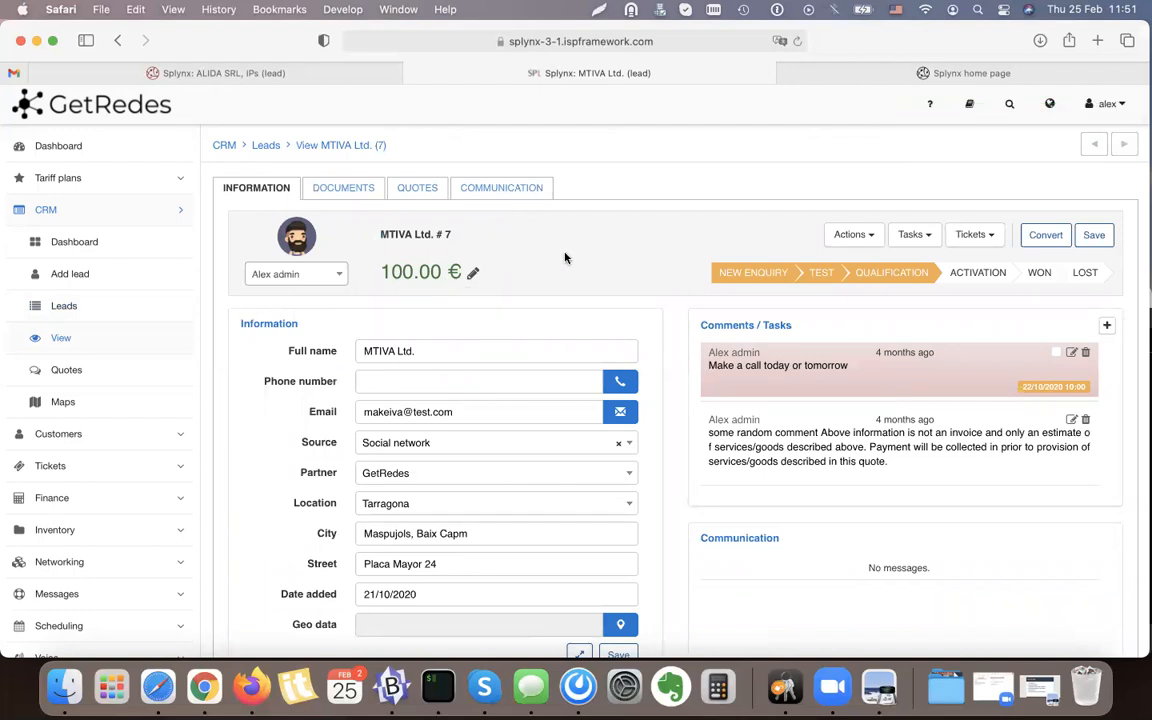
Step: View the lead's quote document and examine the item's price excluding VAT and its total including VAT
click(420, 190)
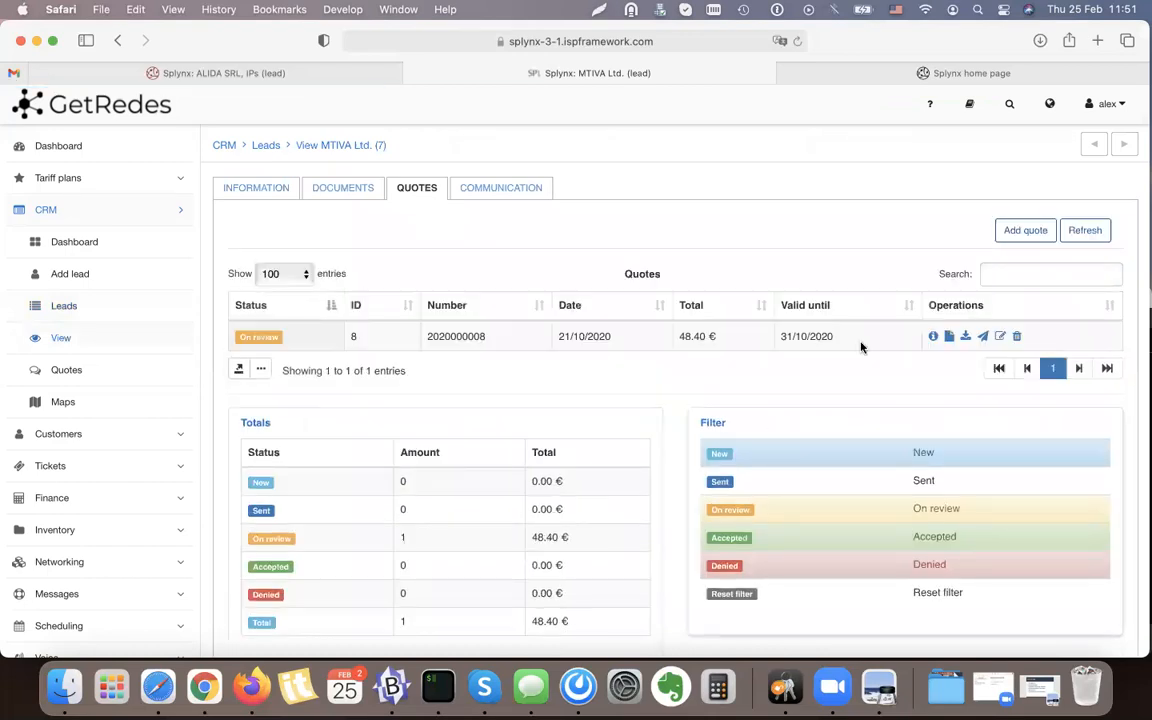
click(949, 336)
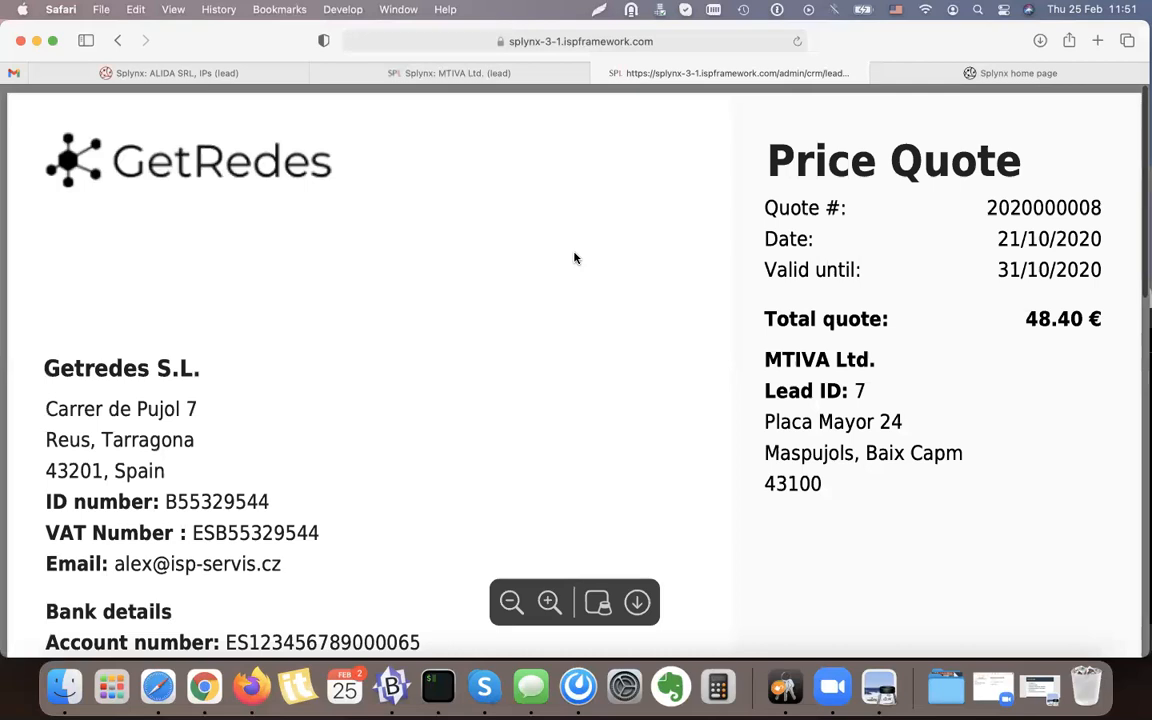
key(super+minus)
key(super+minus)
key(super+minus)
double_click(629, 521)
double_click(866, 521)
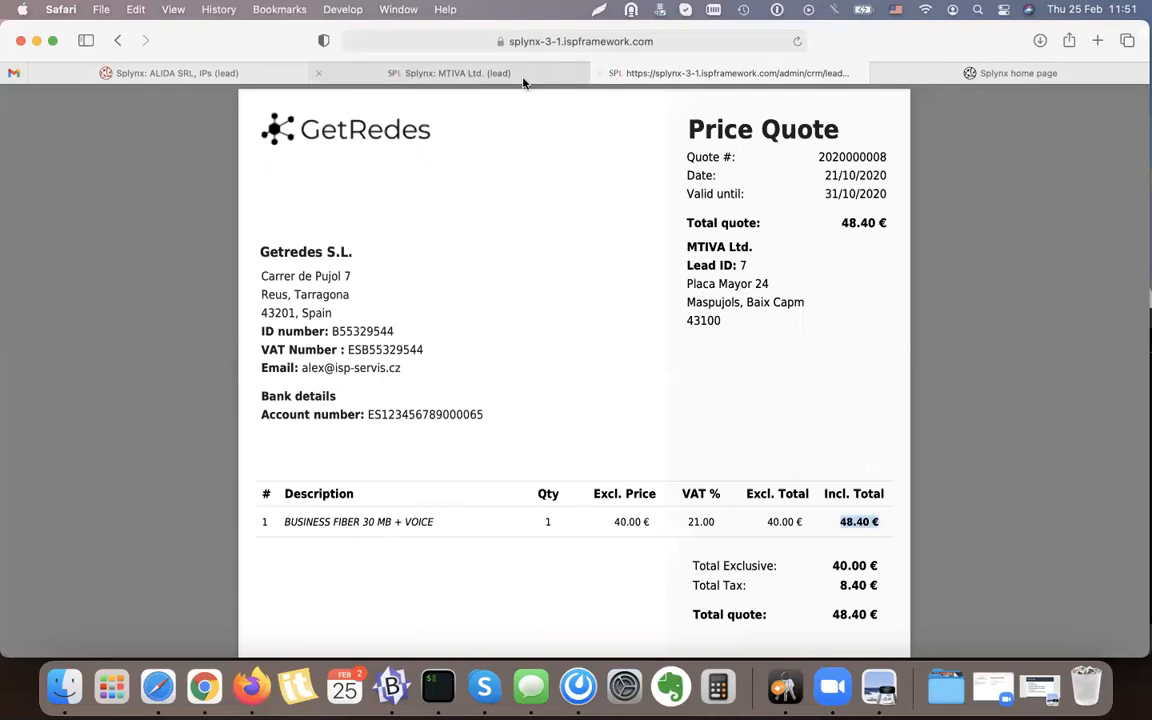
Step: Return to the MTIVA Ltd. lead and set its deal value to 48 €
click(470, 72)
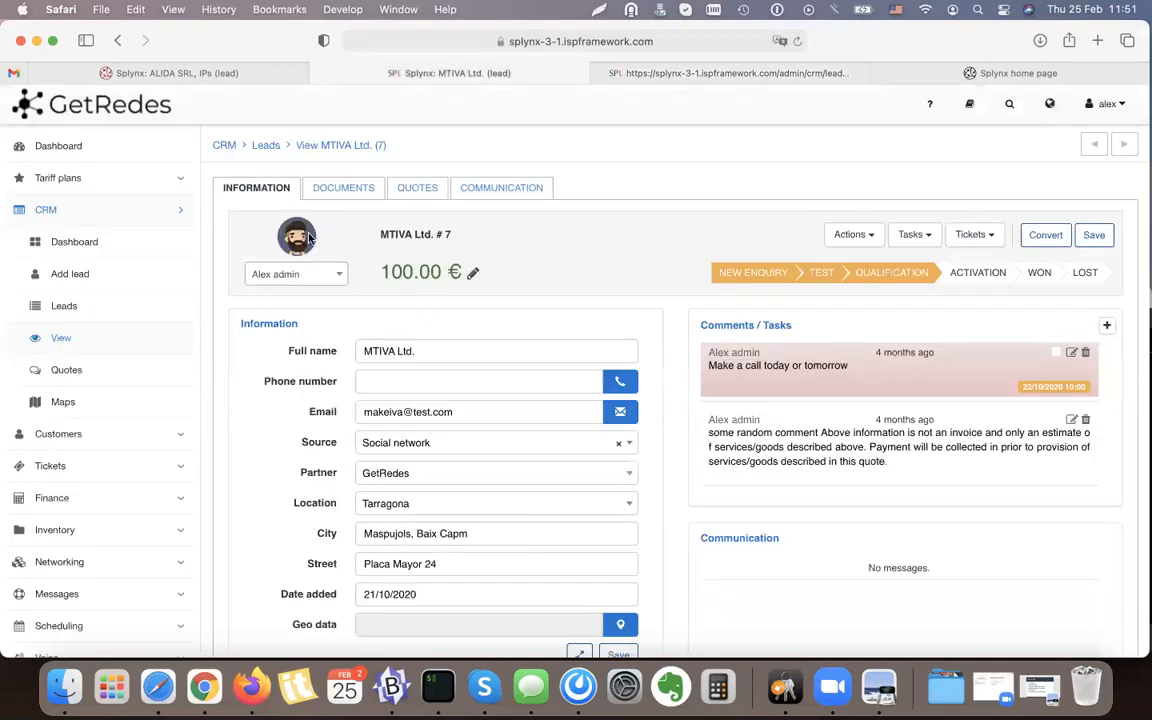
click(476, 274)
double_click(494, 258)
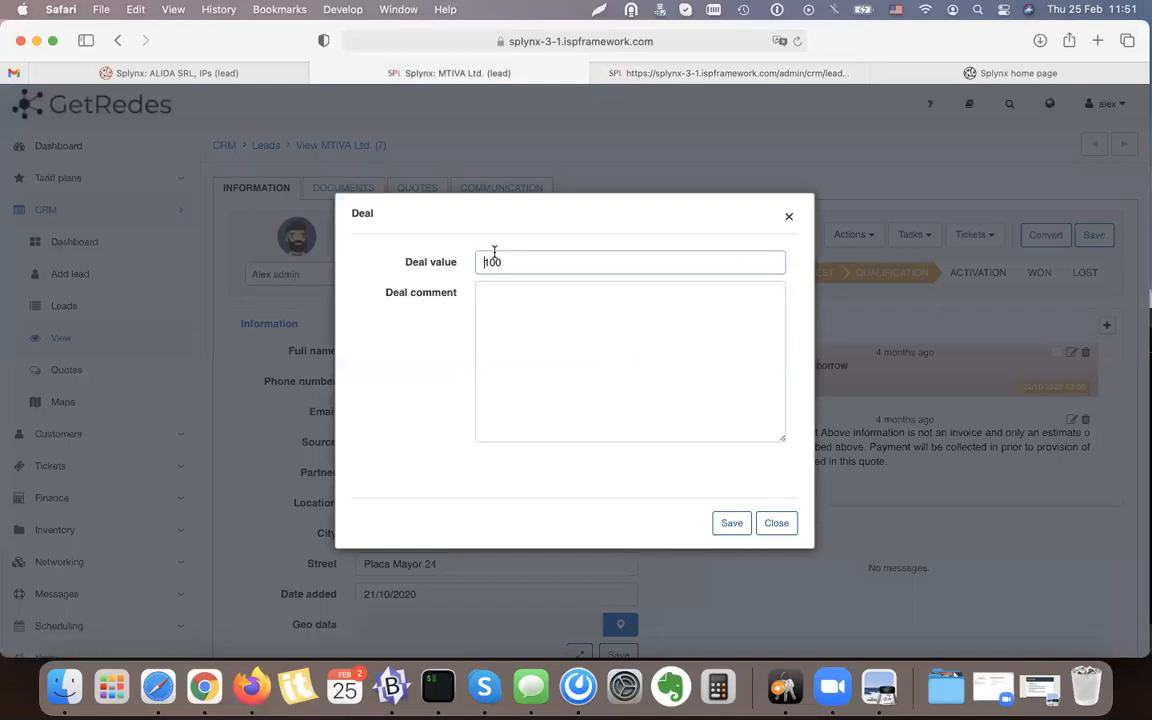
text(48)
click(731, 523)
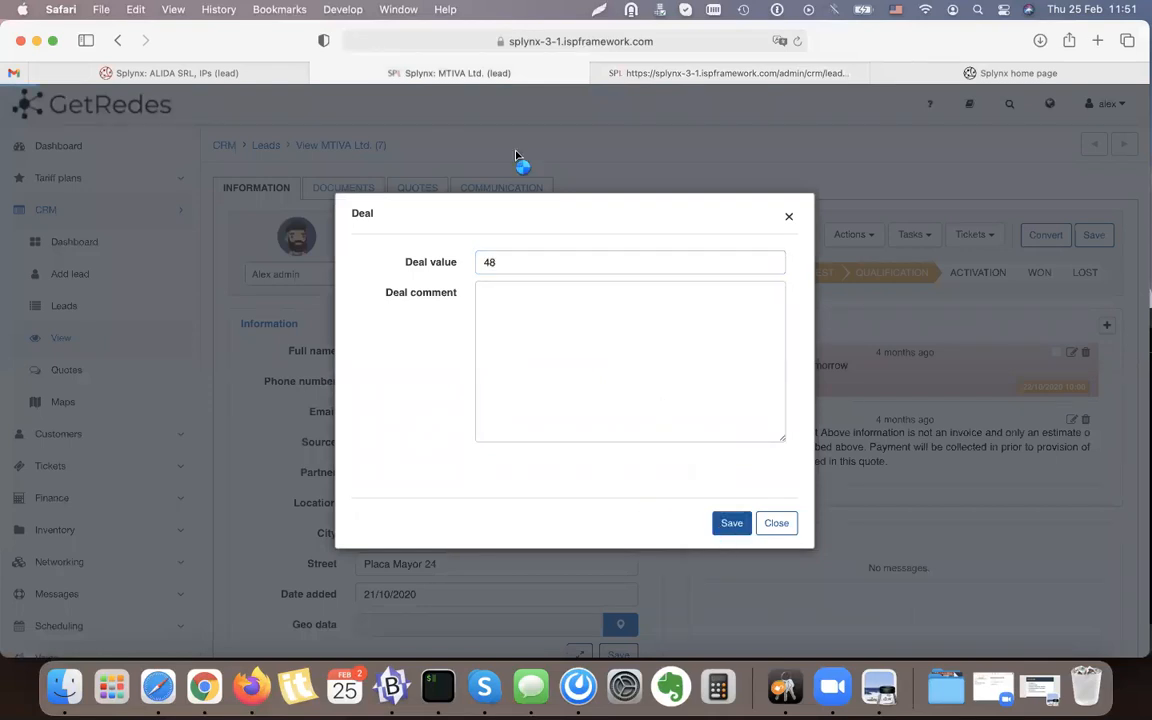
Step: Review the lead's price quote document again, from its header down to the totals
click(860, 76)
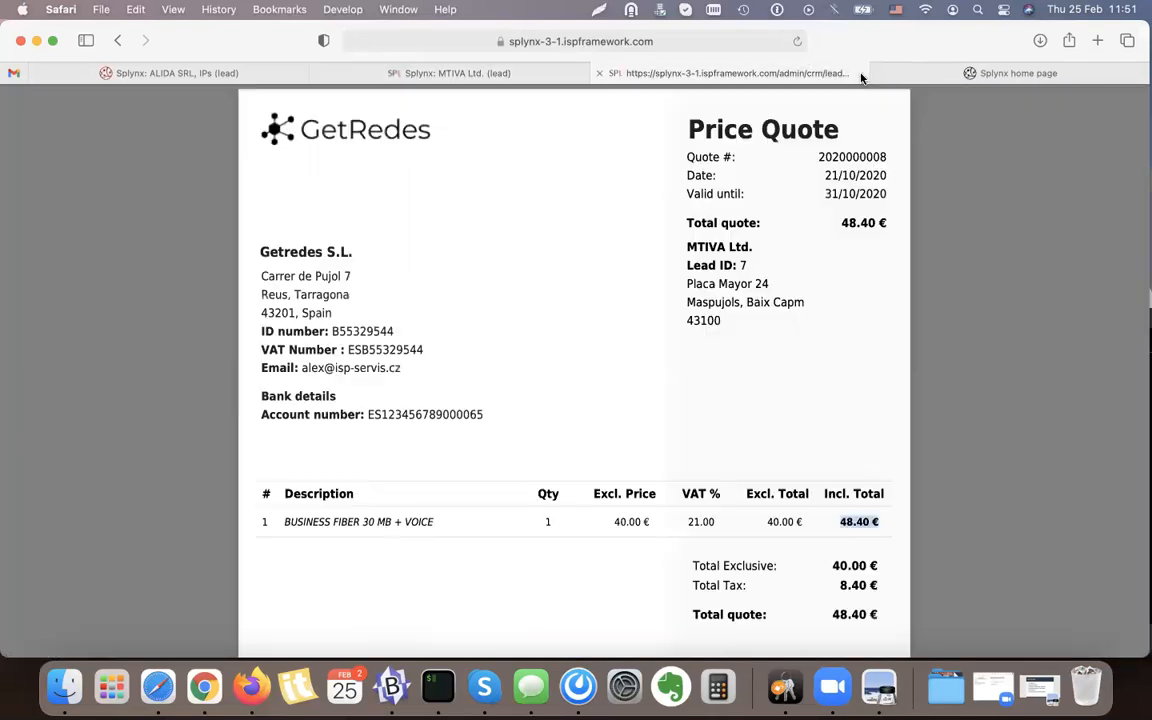
scroll(512, 325, down, 3)
scroll(512, 325, up, 3)
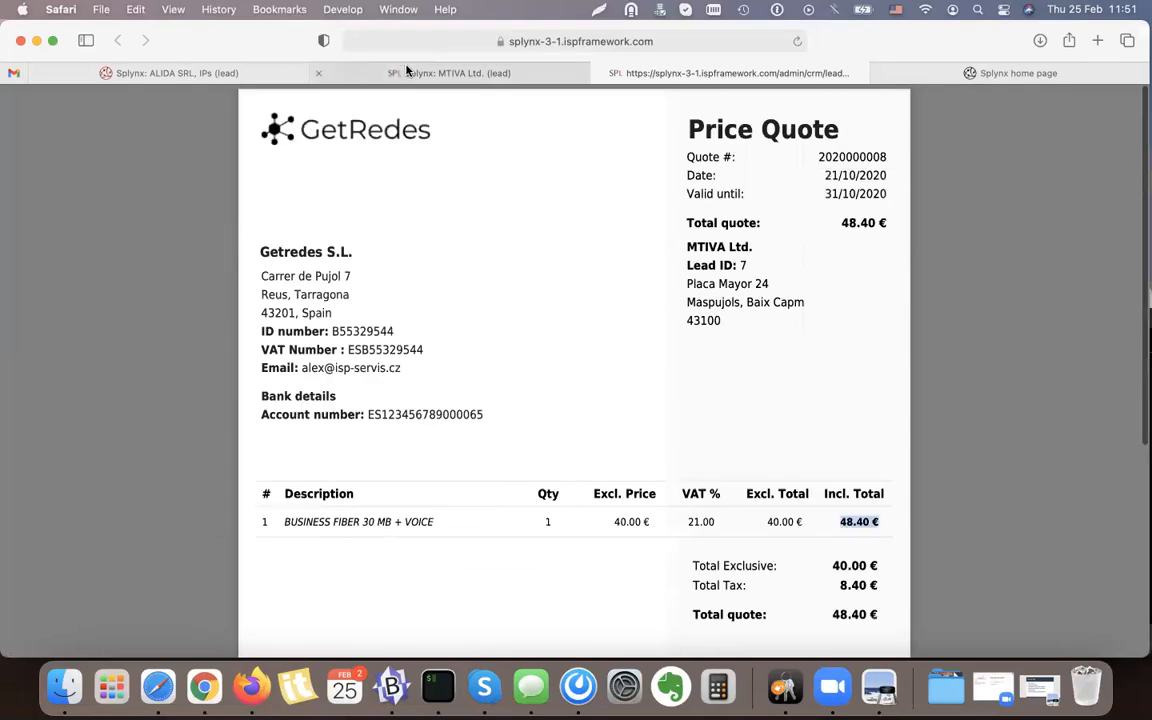
Step: Set the status of the lead's quote to Accepted, save it and go back to the lead's information
click(367, 73)
click(402, 190)
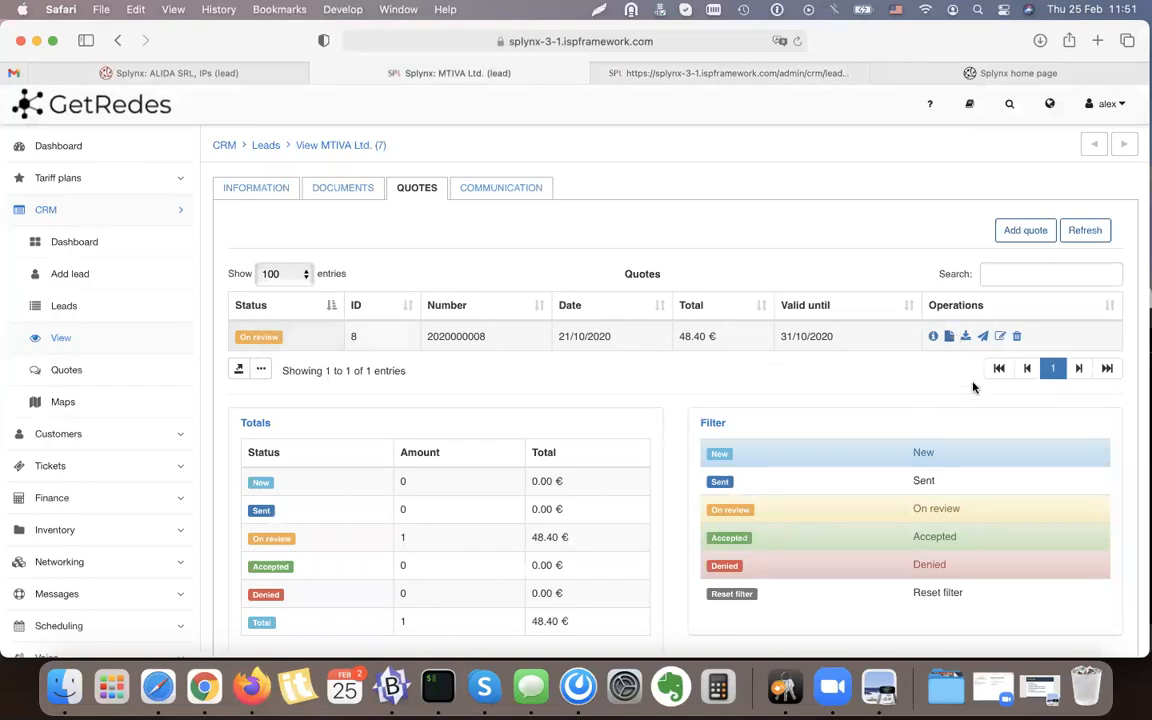
click(1000, 336)
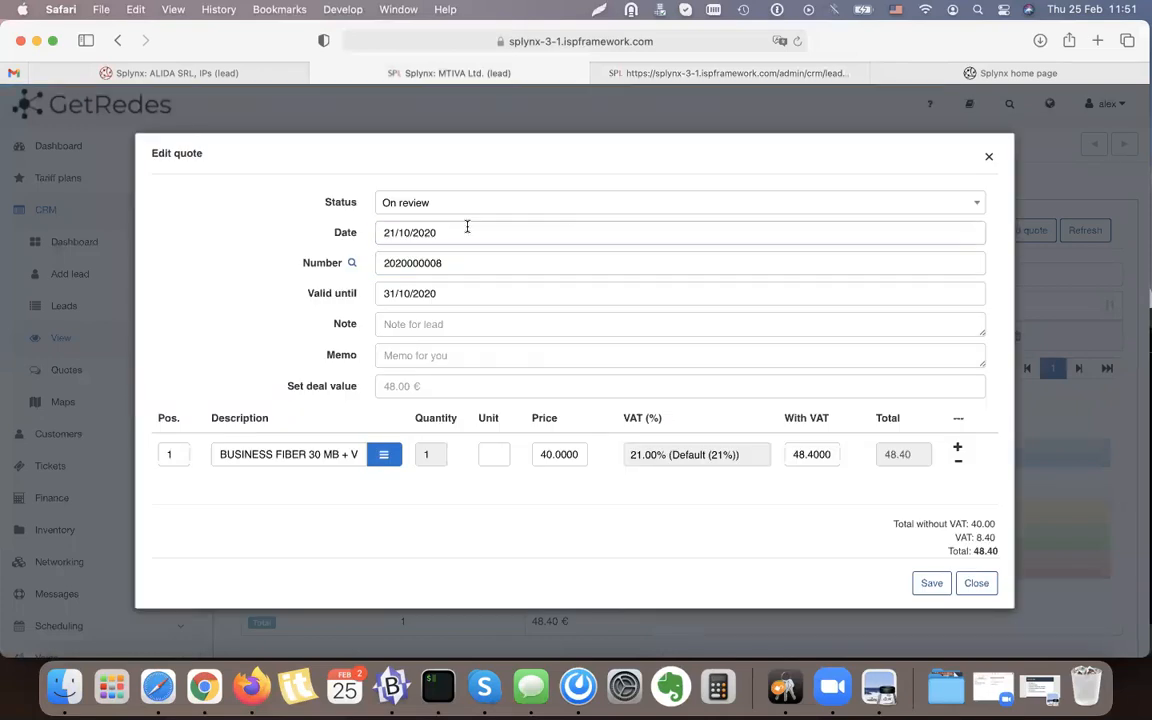
click(437, 201)
click(420, 397)
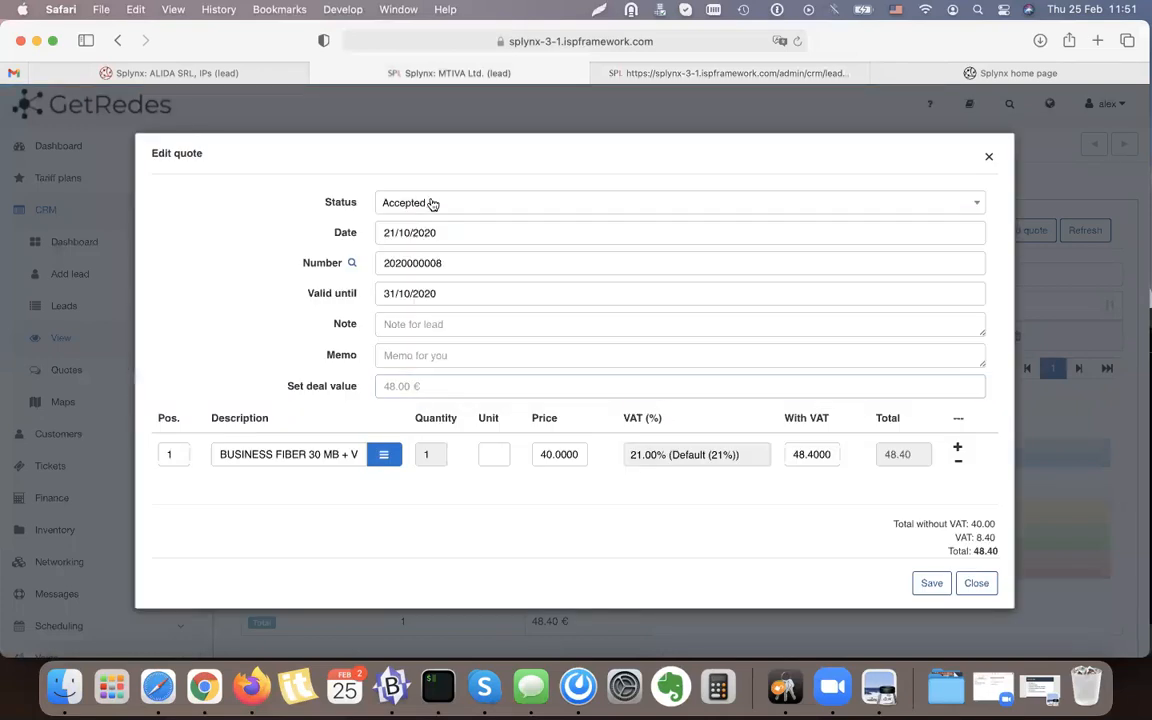
click(918, 579)
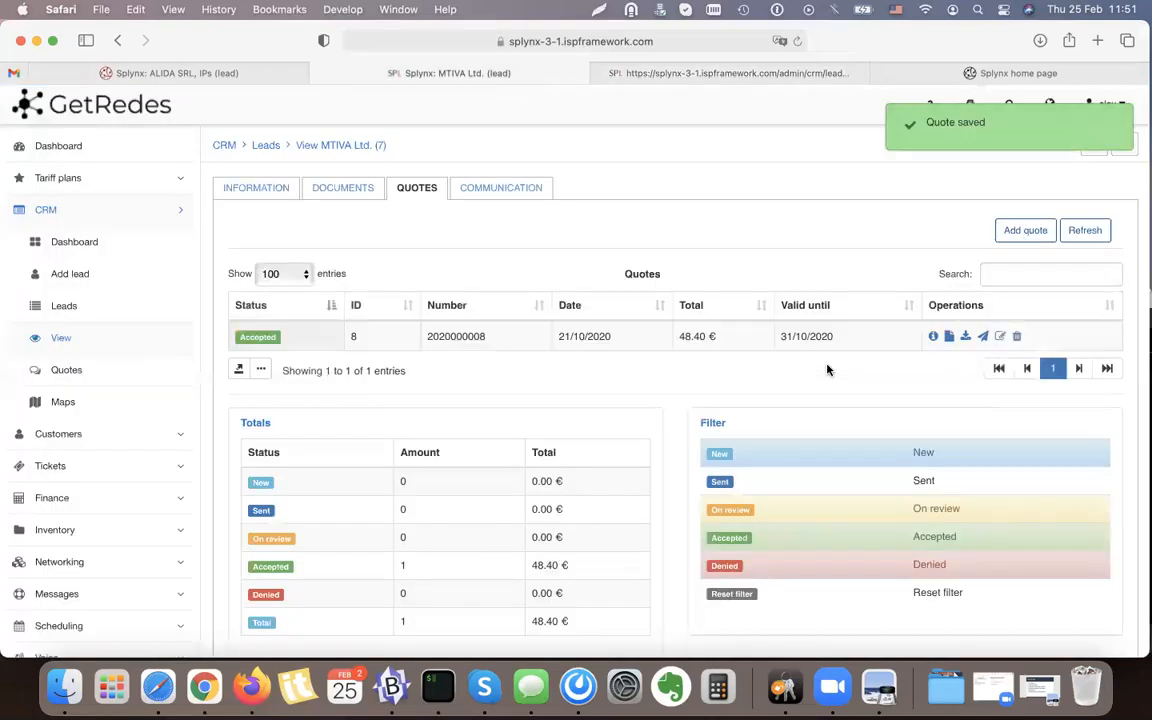
click(266, 188)
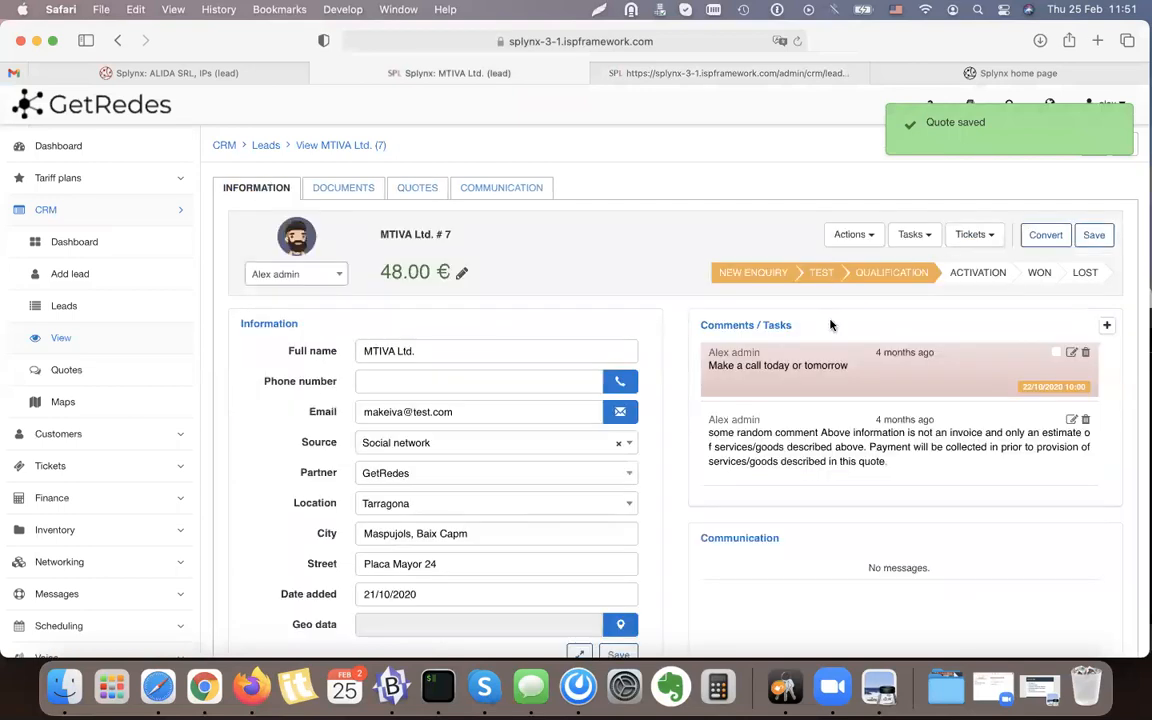
Step: Load the Random document template into a new document for the lead, examine its code and close the form without generating
click(345, 188)
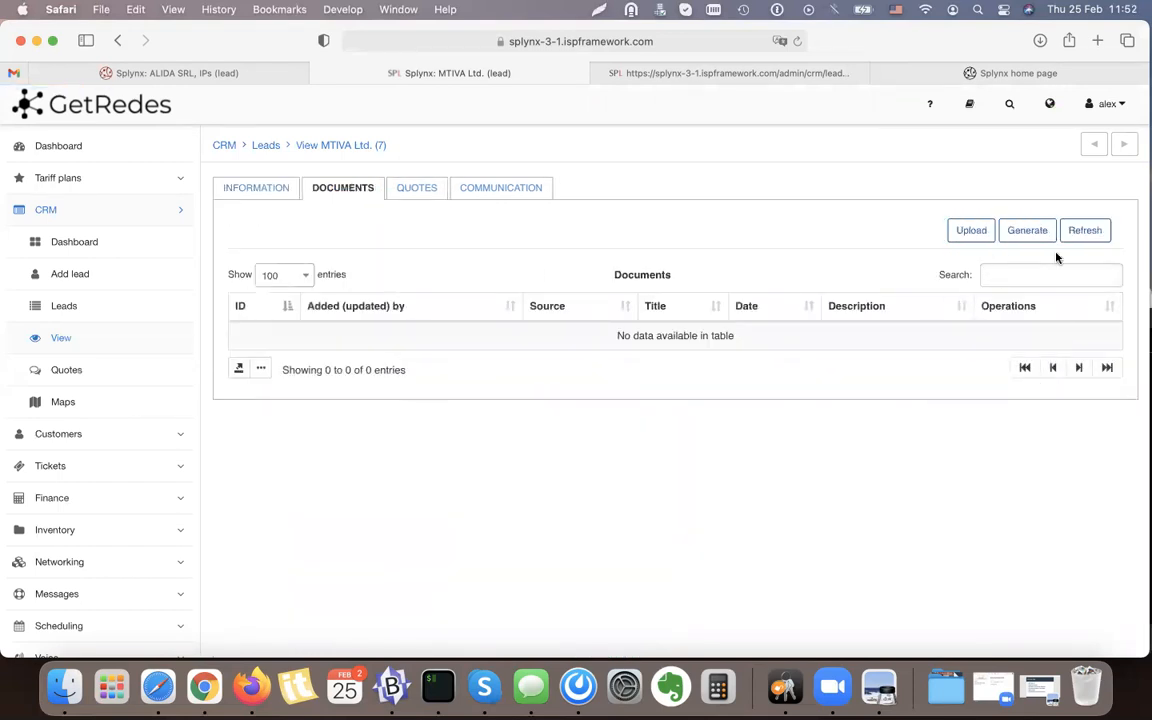
click(1030, 232)
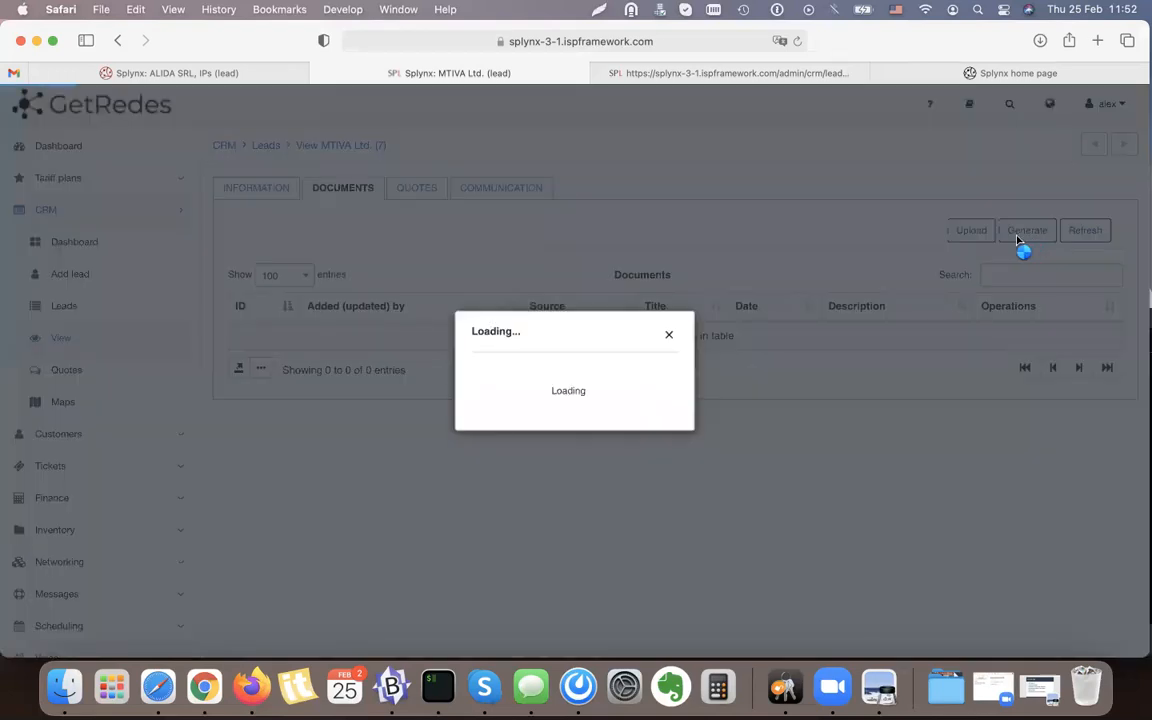
click(478, 299)
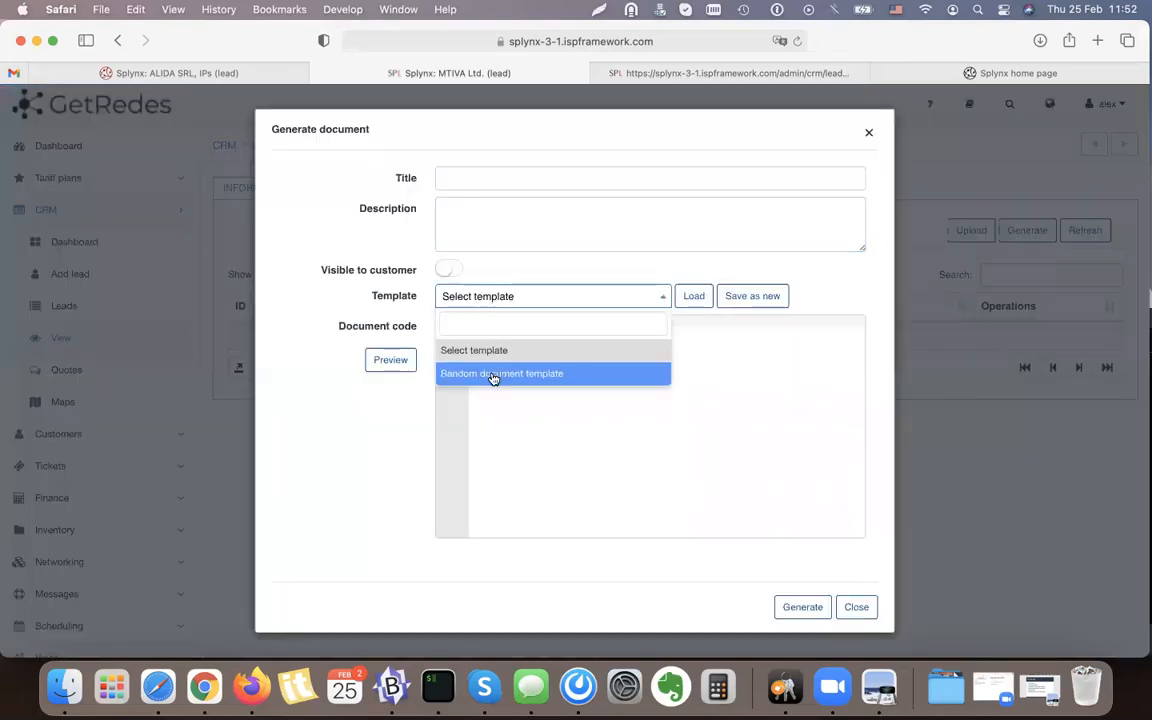
click(494, 373)
click(690, 296)
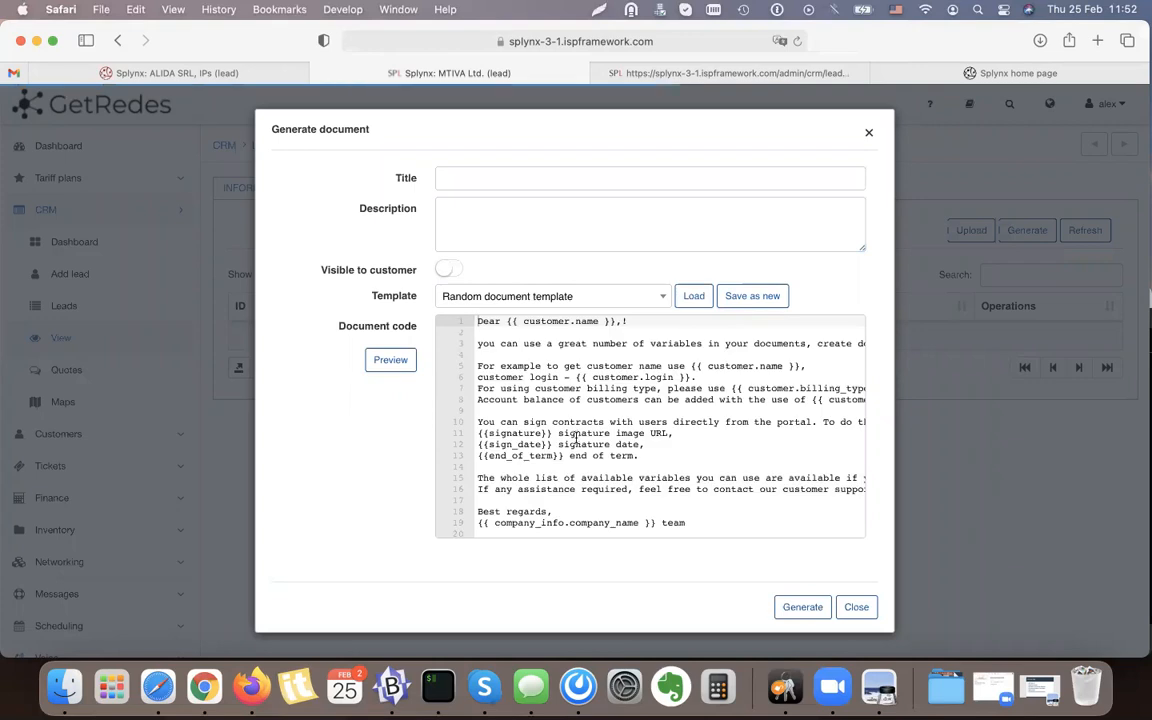
click(505, 207)
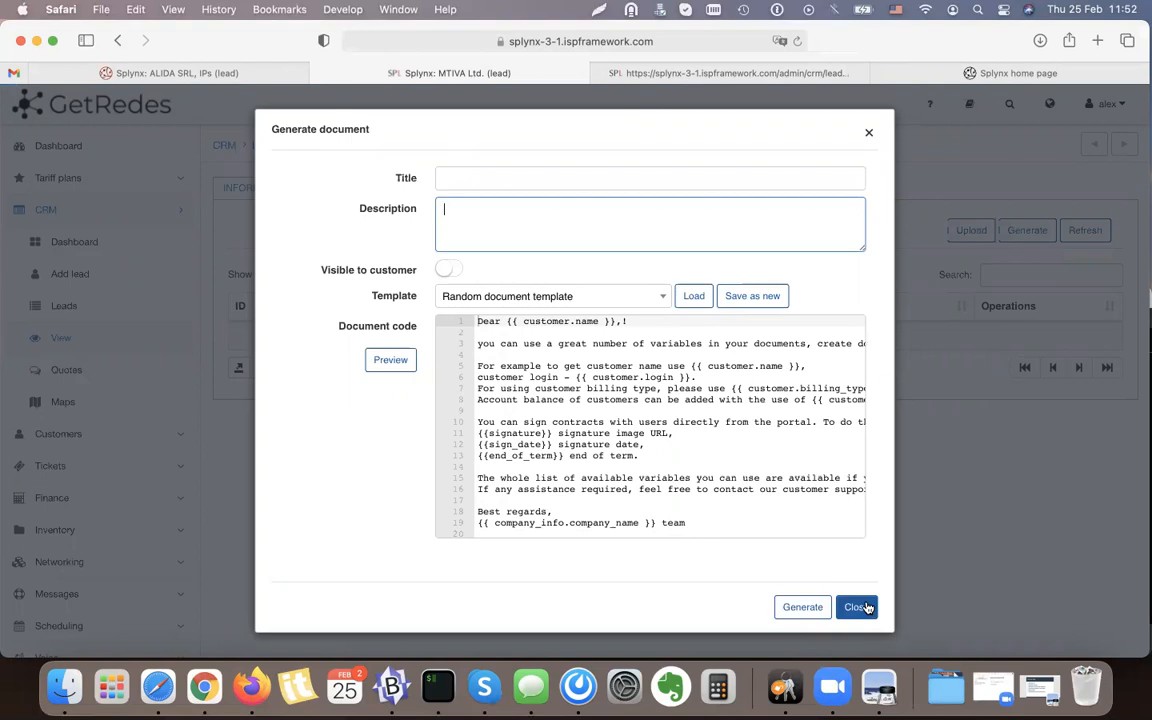
click(412, 170)
click(856, 607)
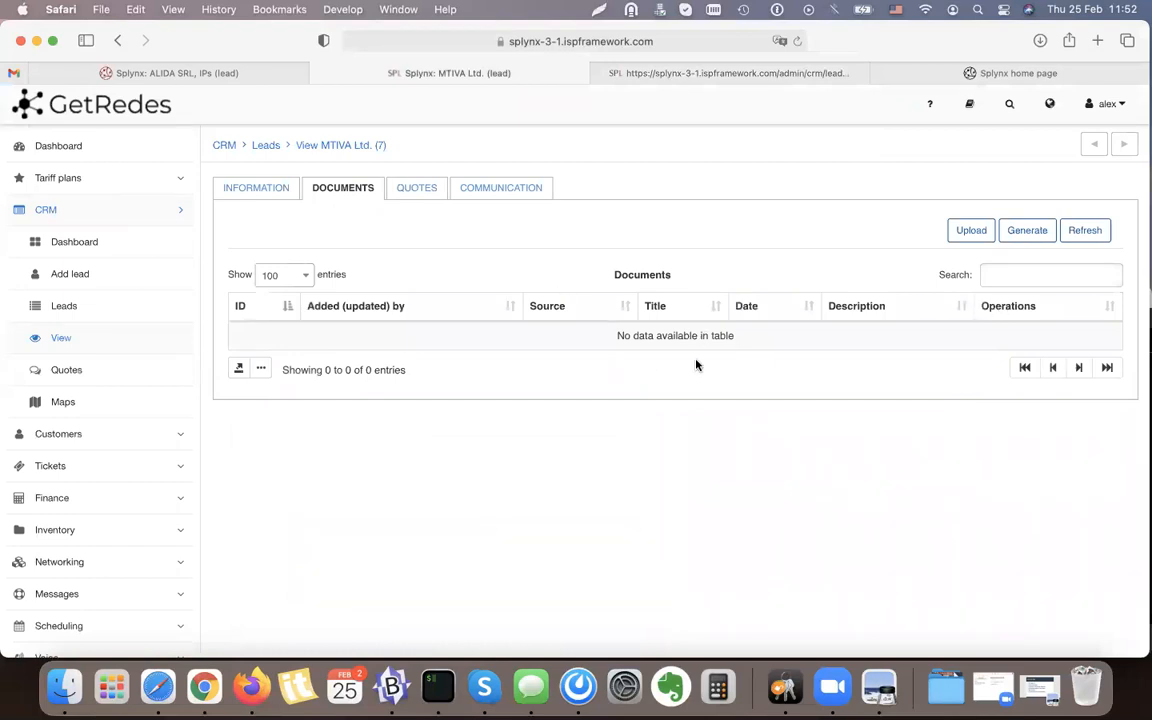
Step: Check the lead's quotes, start converting the lead and continue to the customer information with its accepted quote selected
click(412, 188)
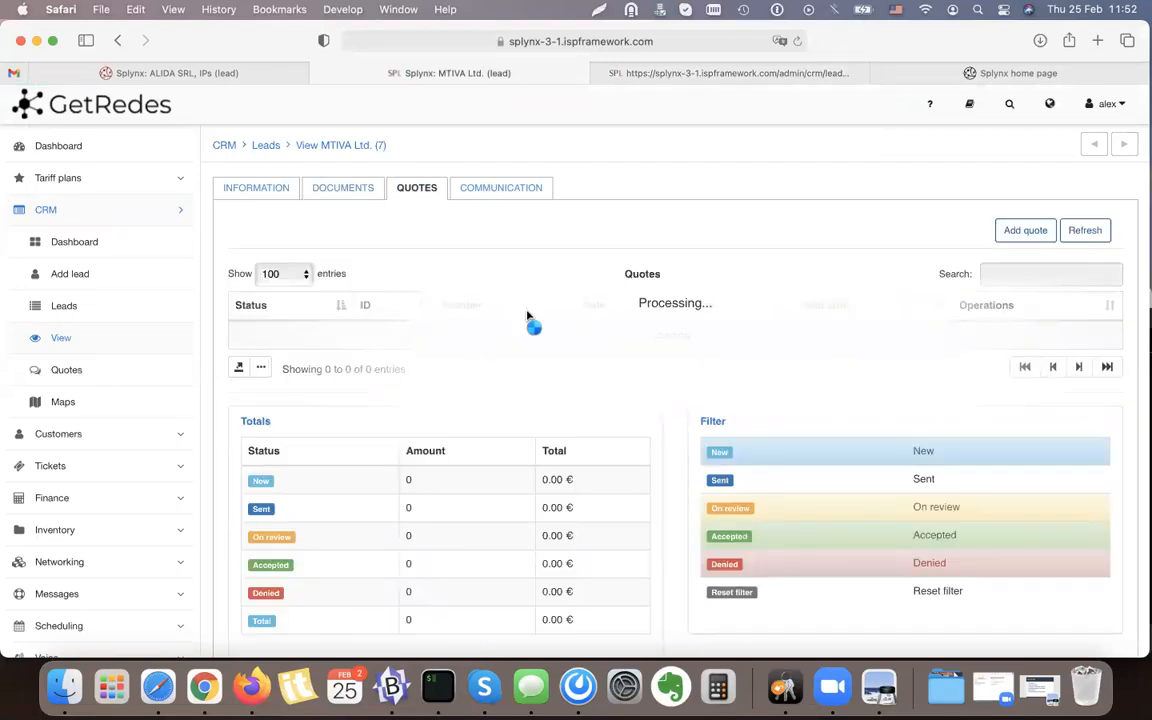
click(259, 186)
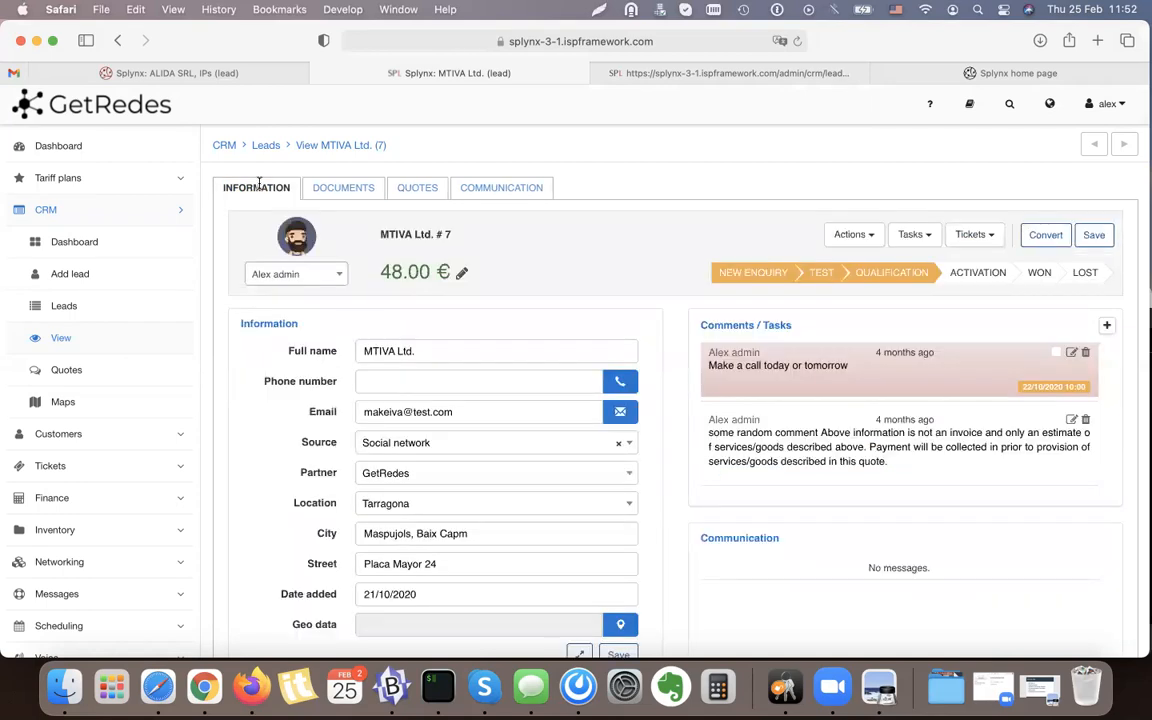
click(1045, 236)
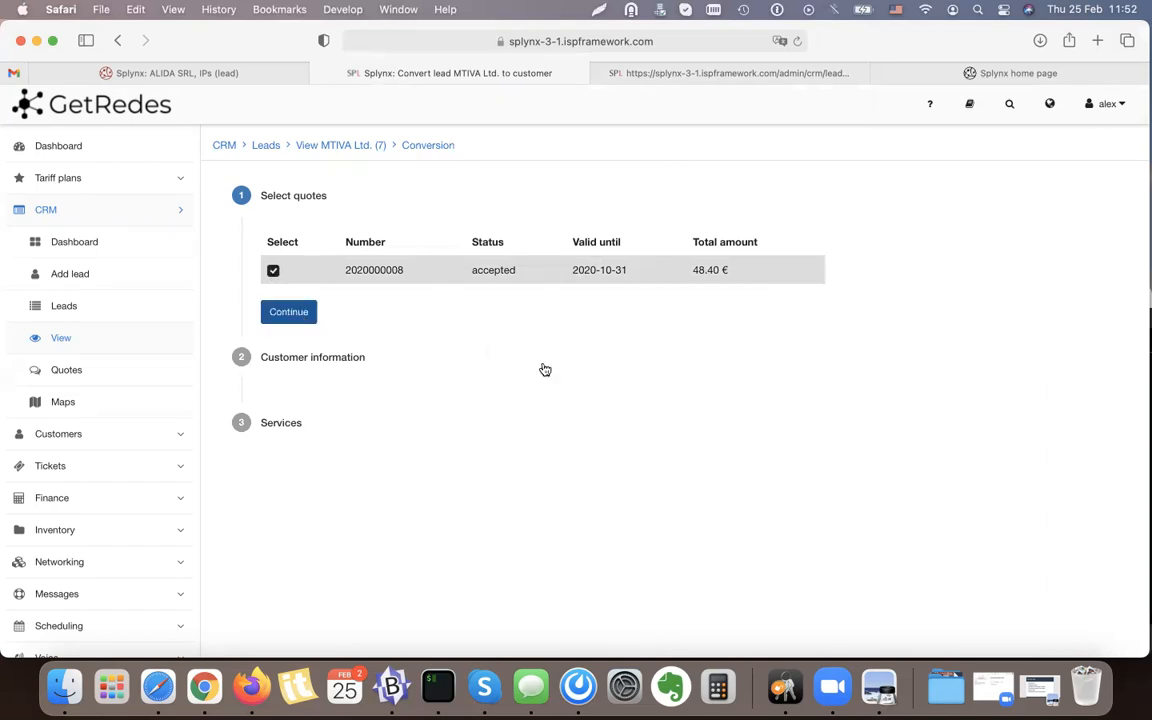
scroll(283, 436, down, 2)
click(280, 428)
Step: Review the customer information for the conversion, including the login, contact, address and company fields
scroll(540, 450, down, 6)
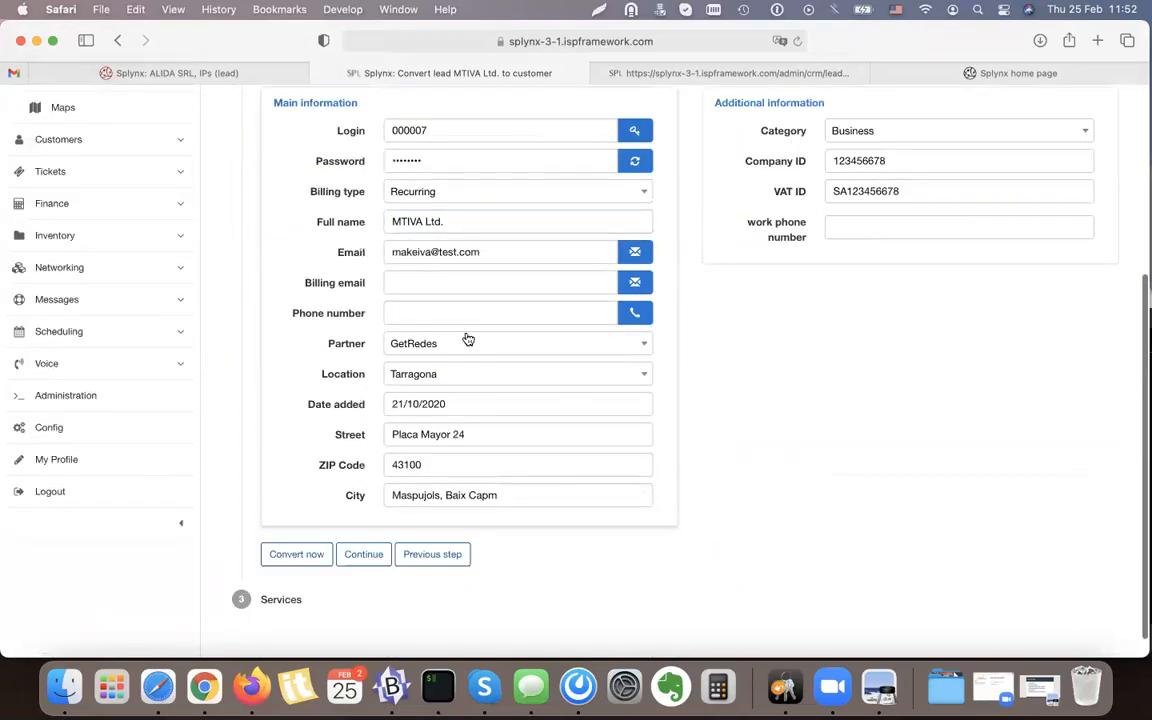
scroll(488, 432, up, 5)
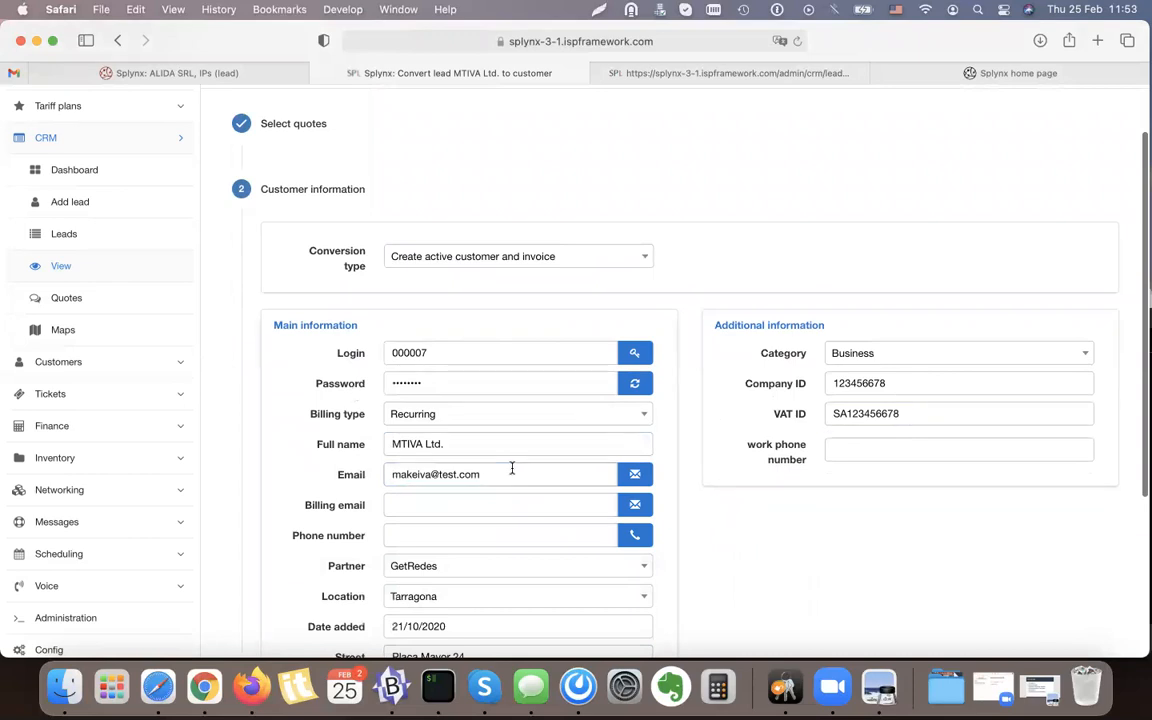
scroll(511, 468, down, 2)
click(446, 431)
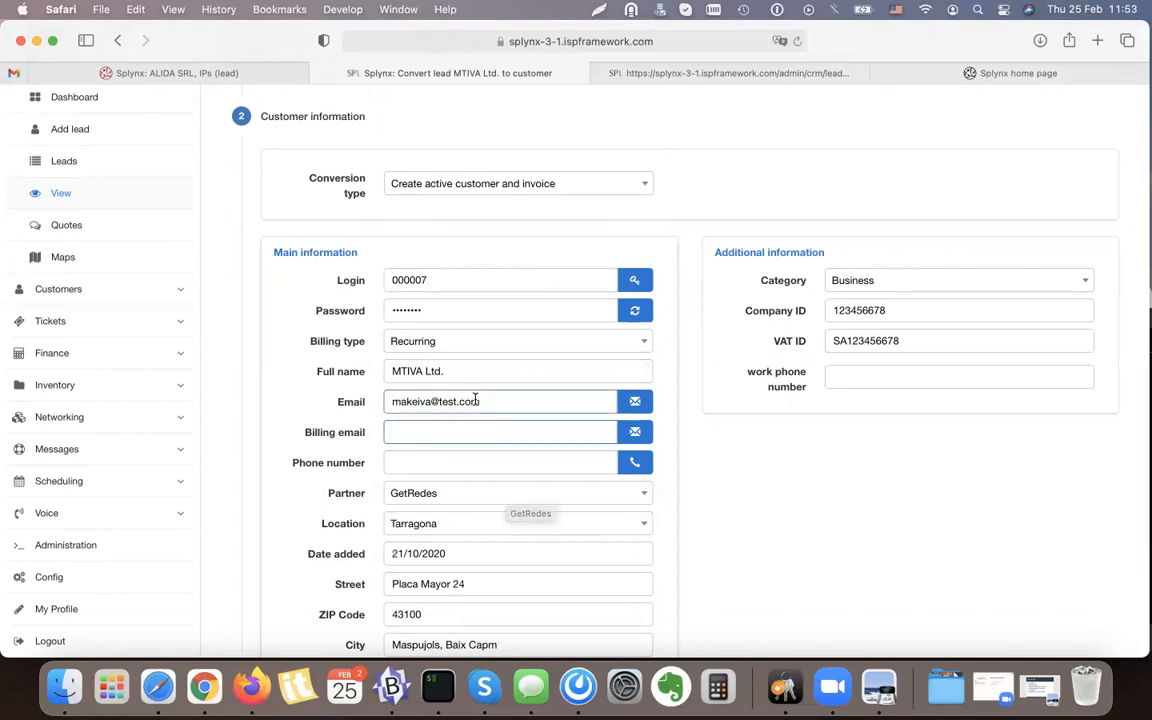
click(426, 462)
scroll(426, 462, down, 4)
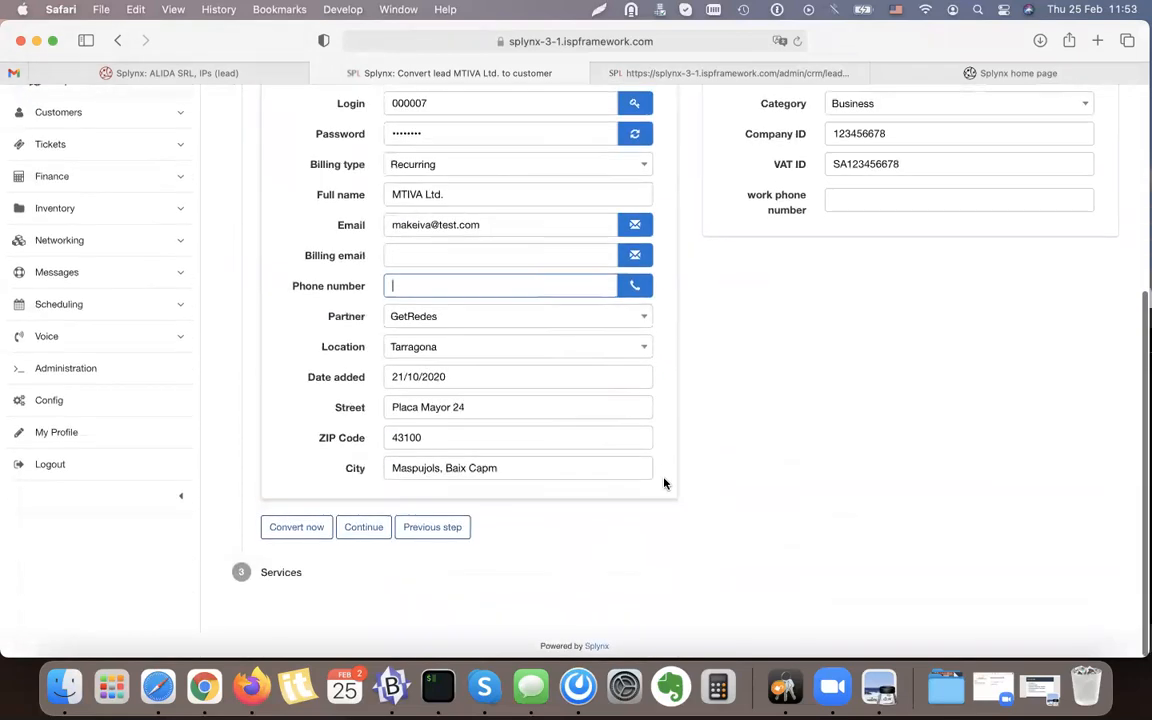
scroll(600, 450, up, 3)
scroll(700, 320, up, 3)
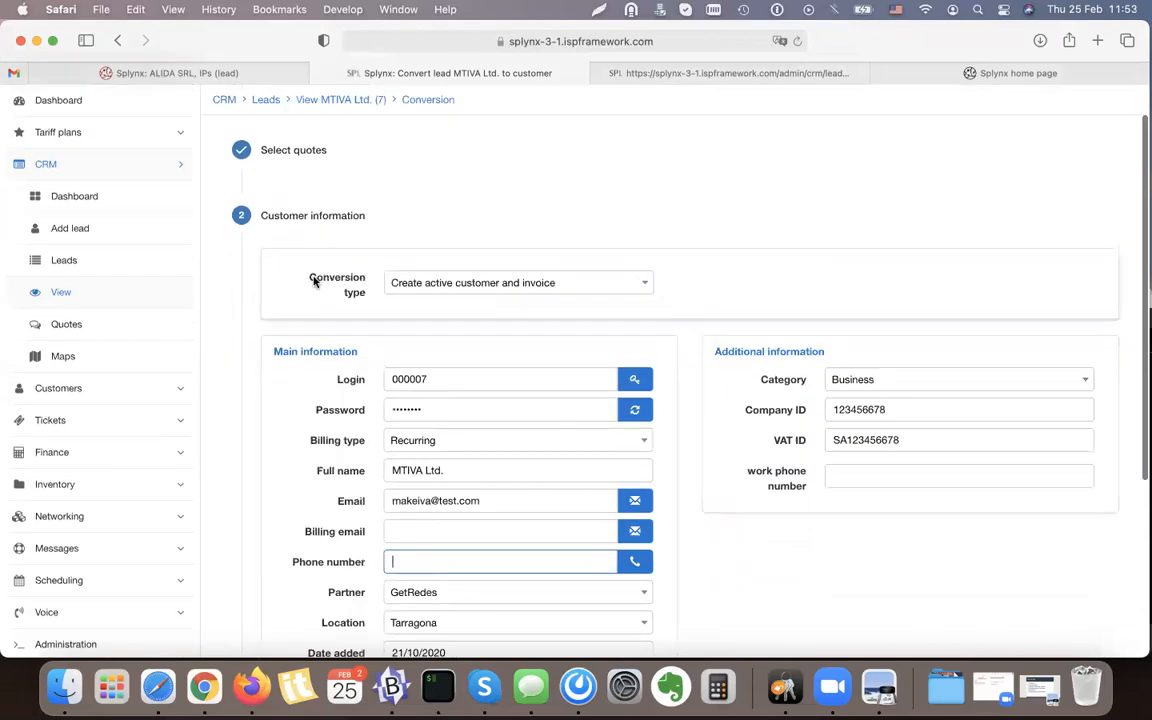
Step: Try the conversion type Create active customer, and set it back to Create active customer and invoice
drag(309, 276, 363, 290)
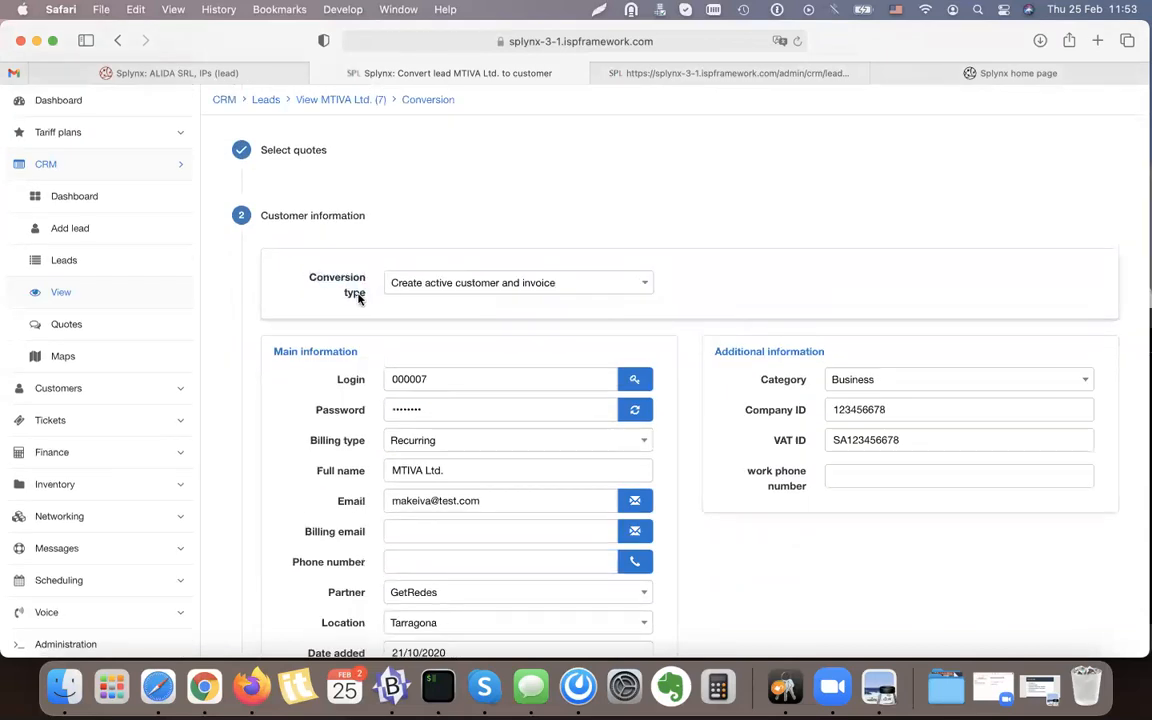
click(446, 284)
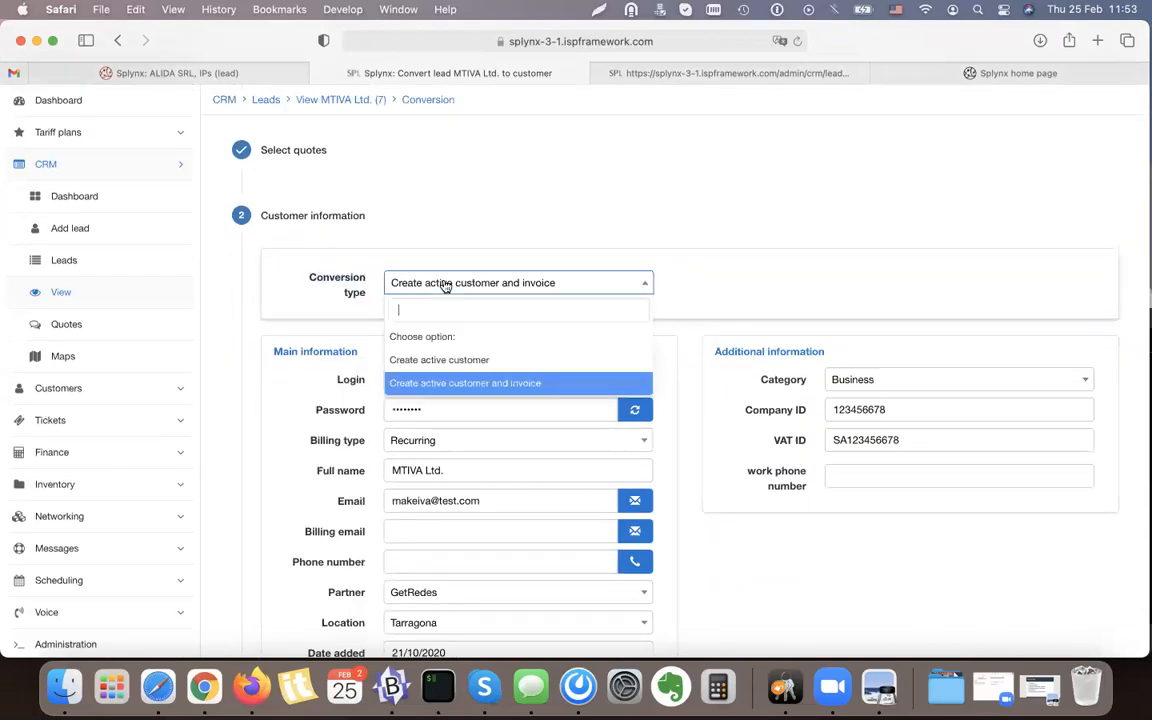
click(501, 385)
scroll(540, 330, up, 2)
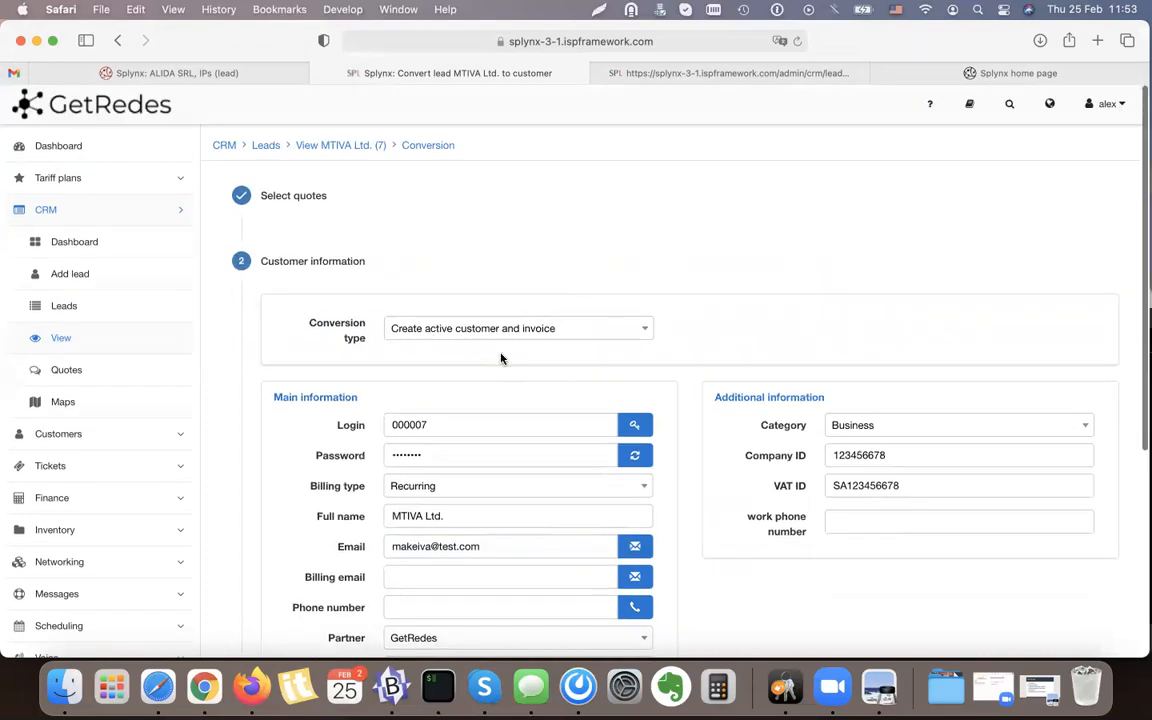
click(541, 334)
click(484, 407)
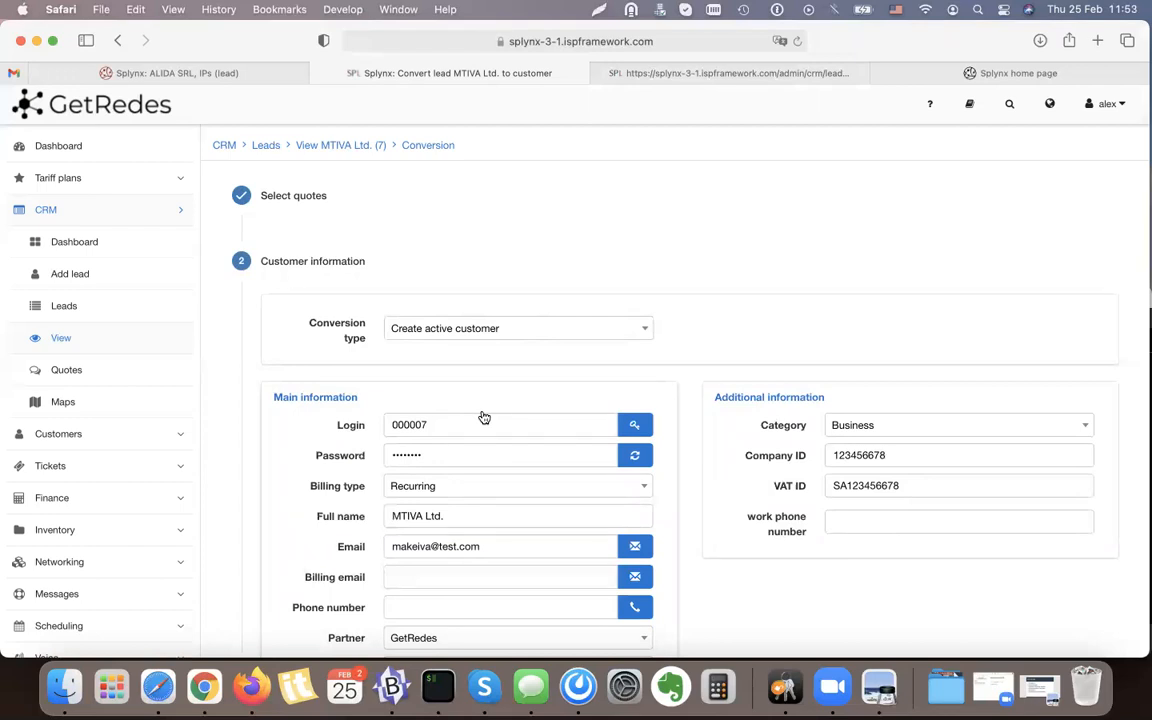
click(491, 322)
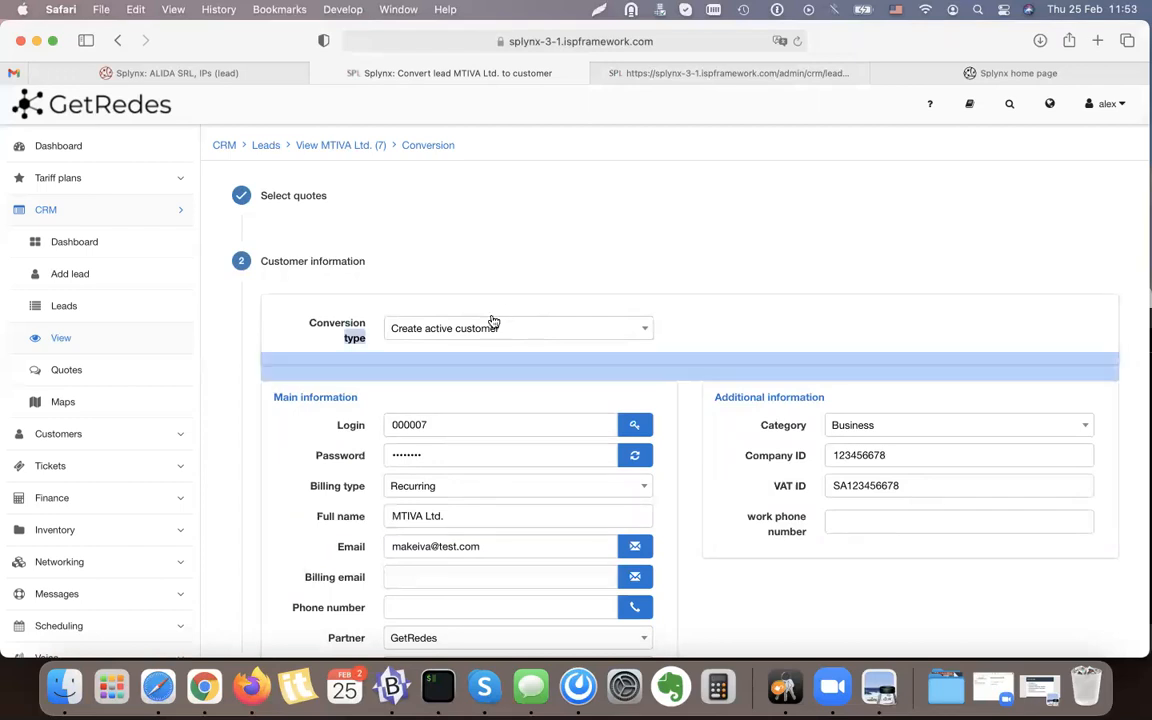
click(487, 430)
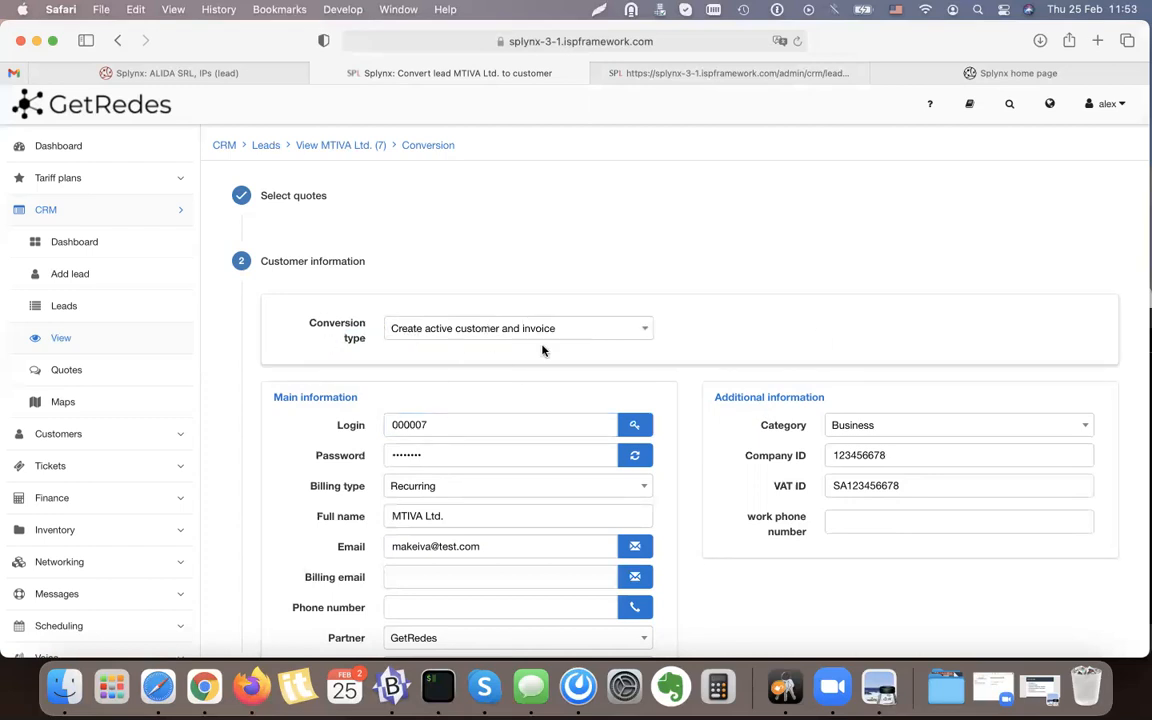
Step: Continue to the services stage and review the bundle service options and contract information
scroll(594, 344, down, 5)
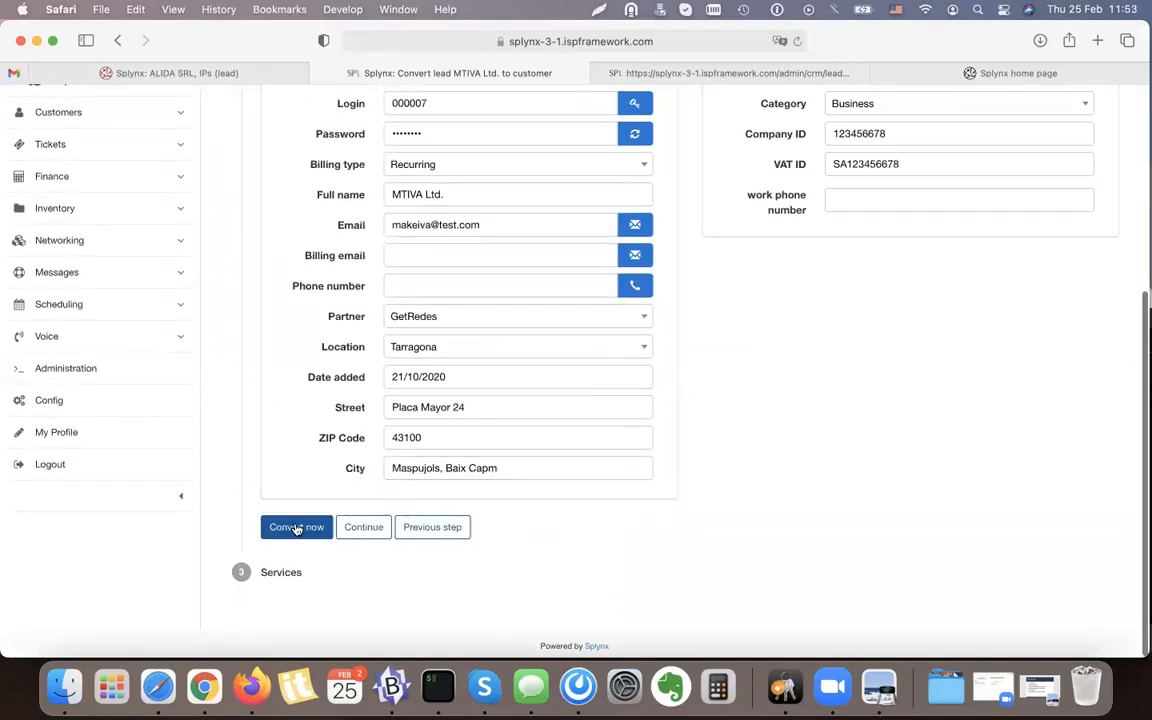
click(364, 527)
scroll(751, 522, up, 2)
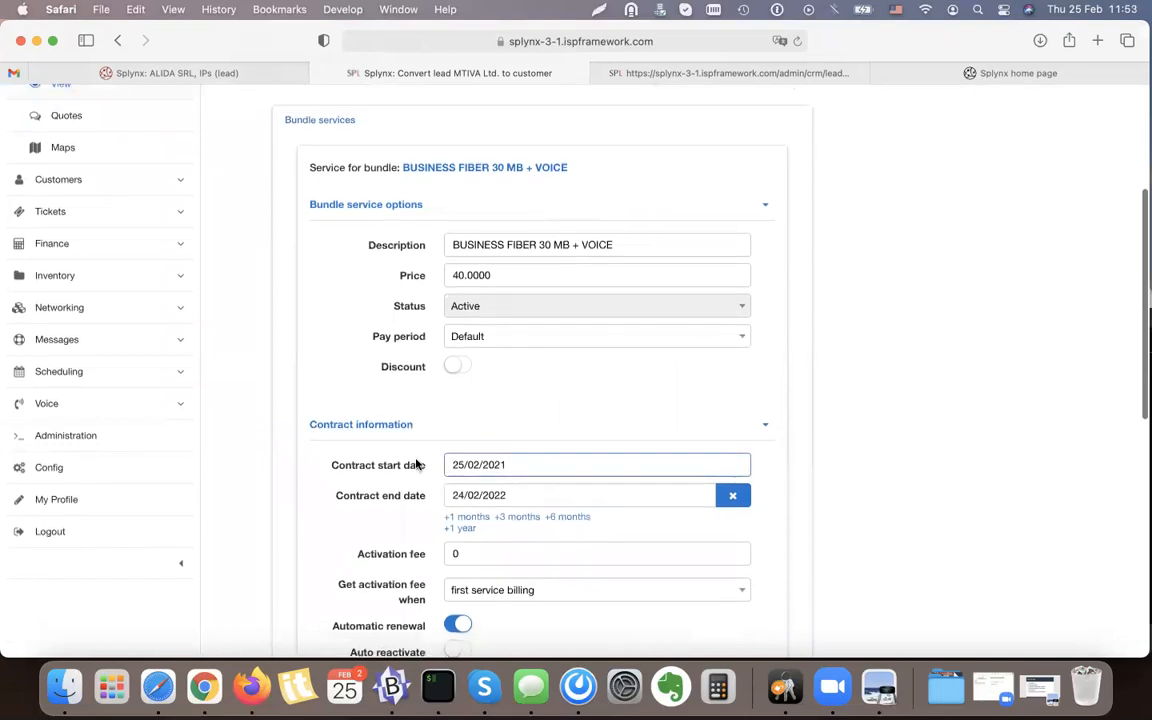
scroll(419, 465, down, 2)
scroll(543, 477, down, 6)
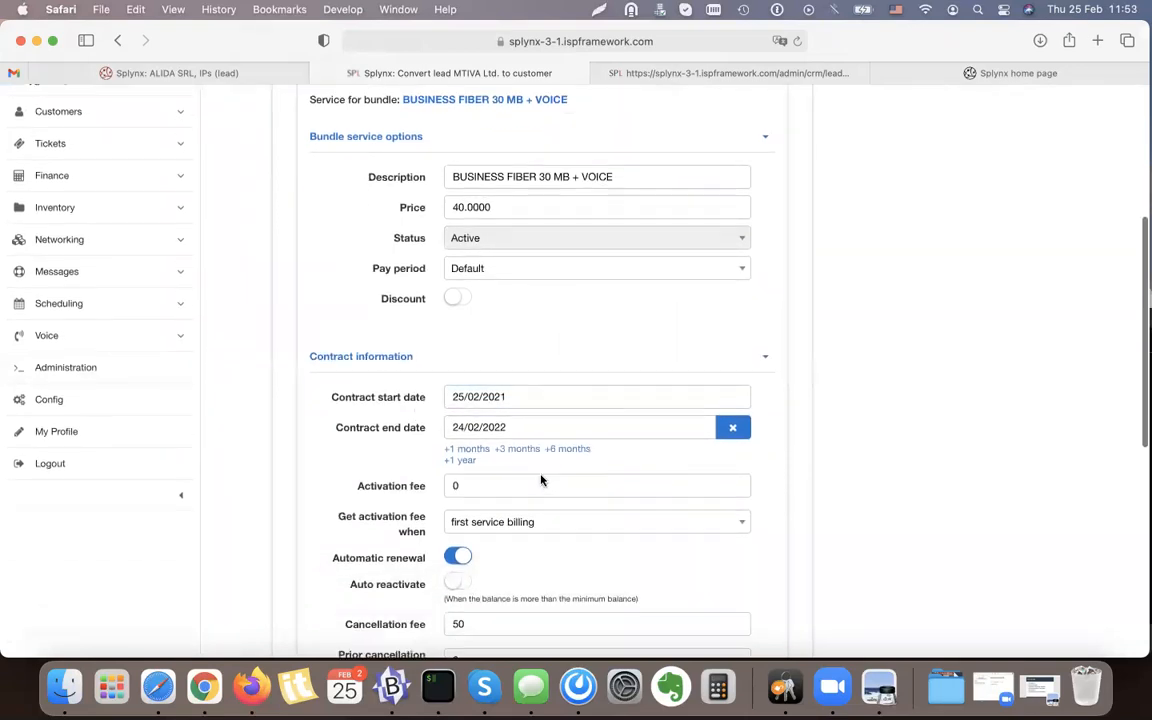
scroll(450, 345, down, 3)
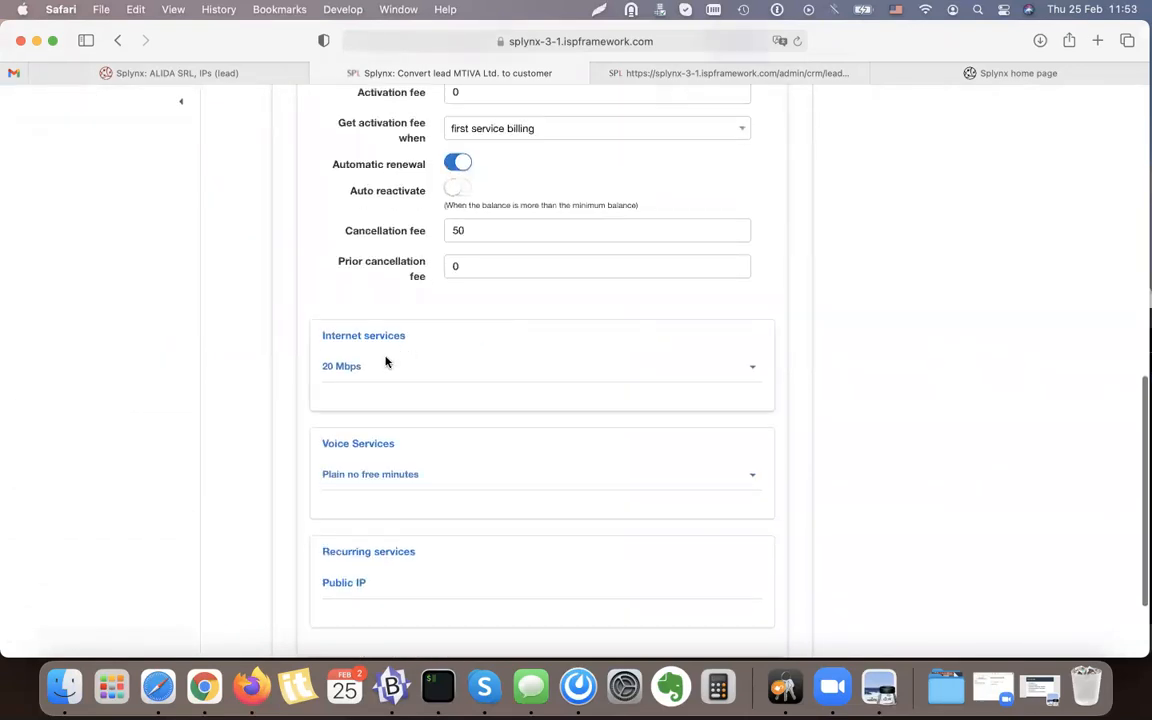
Step: Give the 20 Mbps internet service a Permanent IP (from Static IPs) with IPv4 address 192.168.100.1
scroll(593, 406, down, 5)
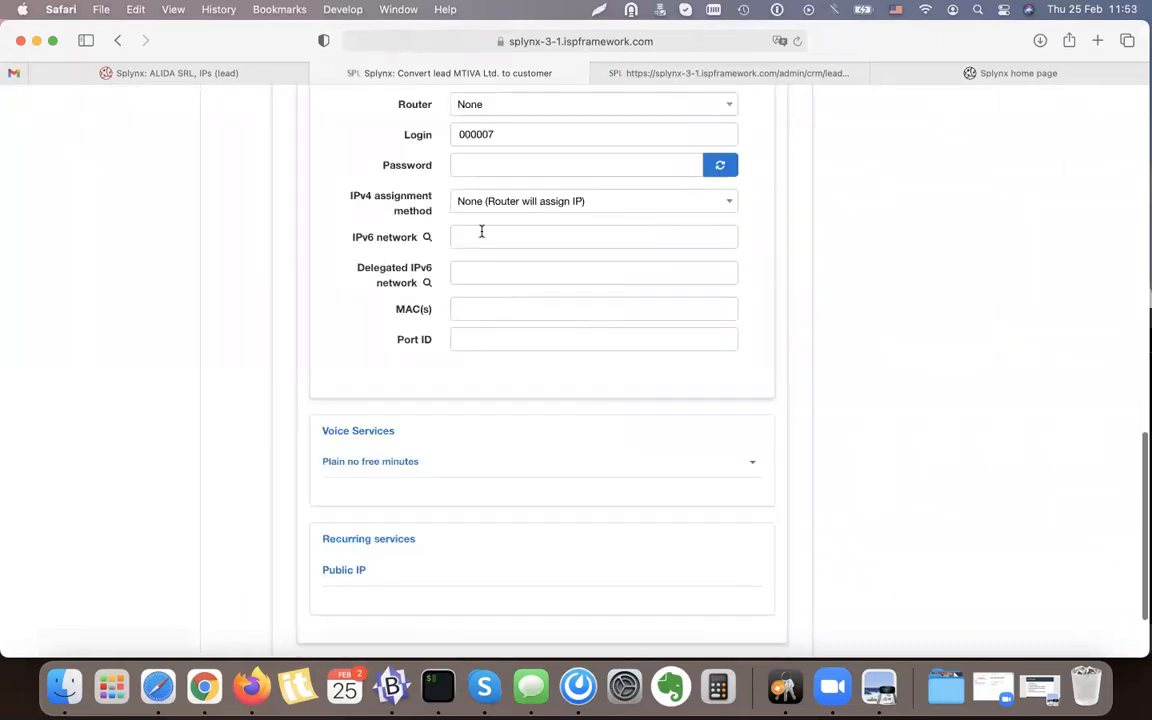
click(468, 206)
click(480, 277)
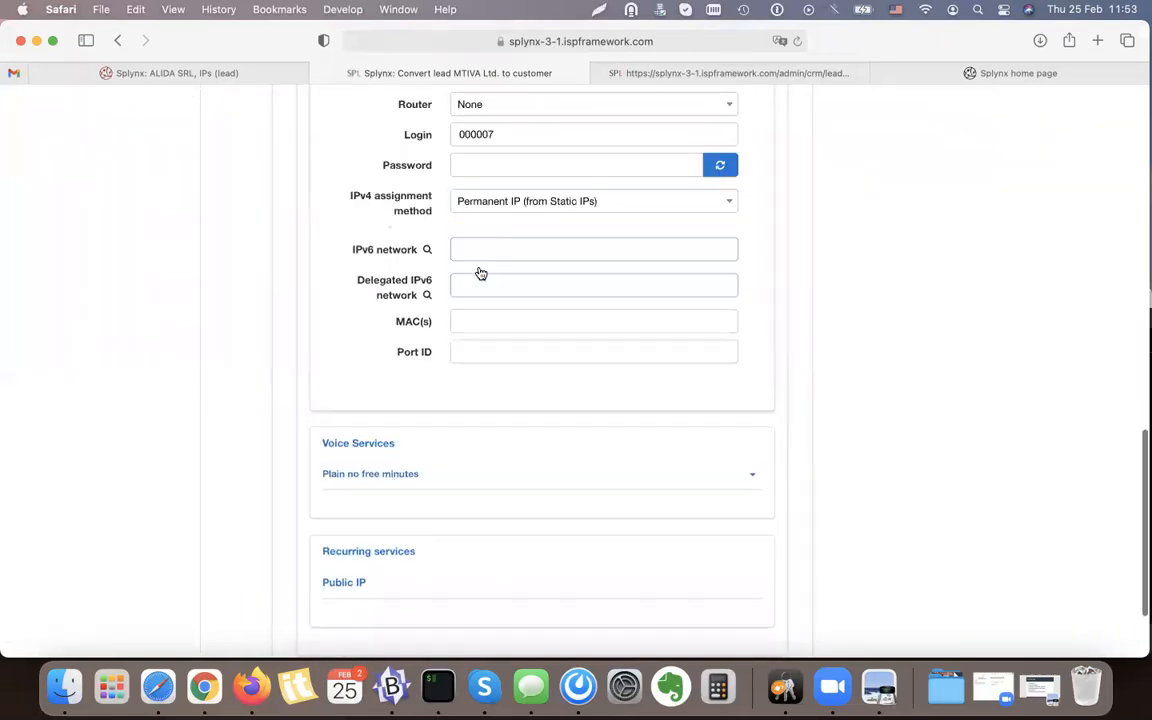
click(430, 235)
click(500, 218)
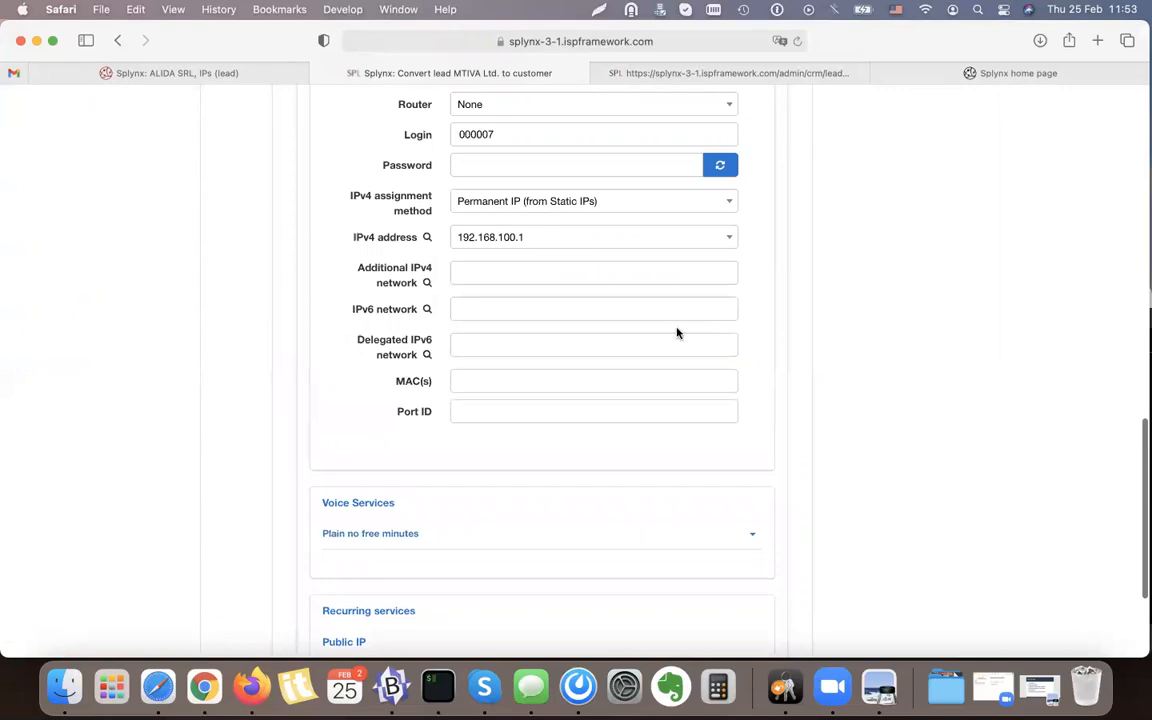
Step: Set the login of the 20 Mbps internet service to ppppe-user
scroll(676, 332, down, 3)
scroll(550, 299, up, 3)
double_click(494, 199)
text(ppppe-use)
Step: Look over the services stage once more and complete the conversion of the lead MTIVA Ltd. to a customer
scroll(835, 231, up, 10)
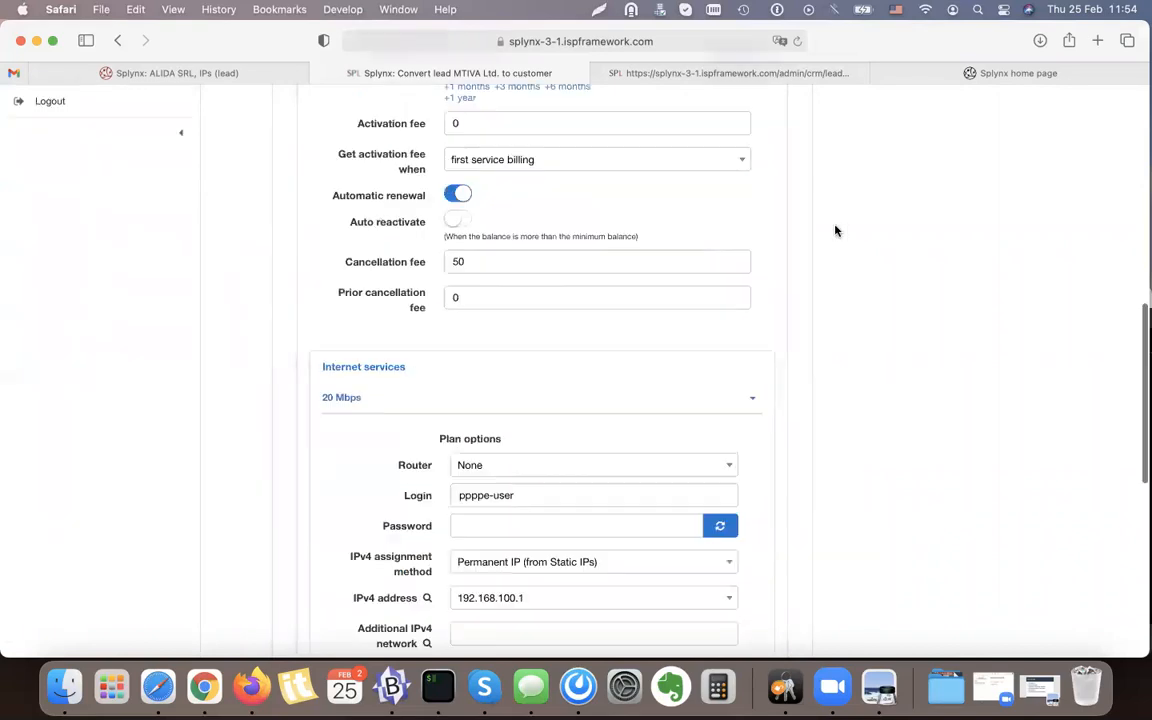
scroll(835, 297, up, 3)
scroll(835, 297, up, 5)
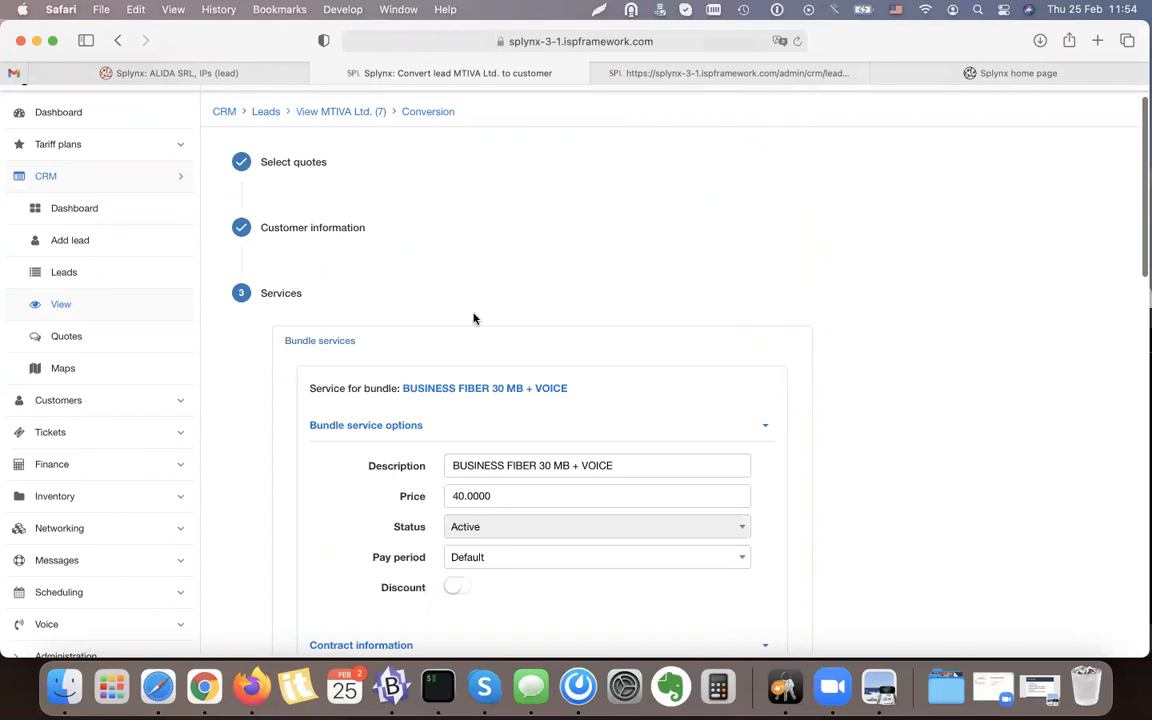
scroll(474, 318, down, 15)
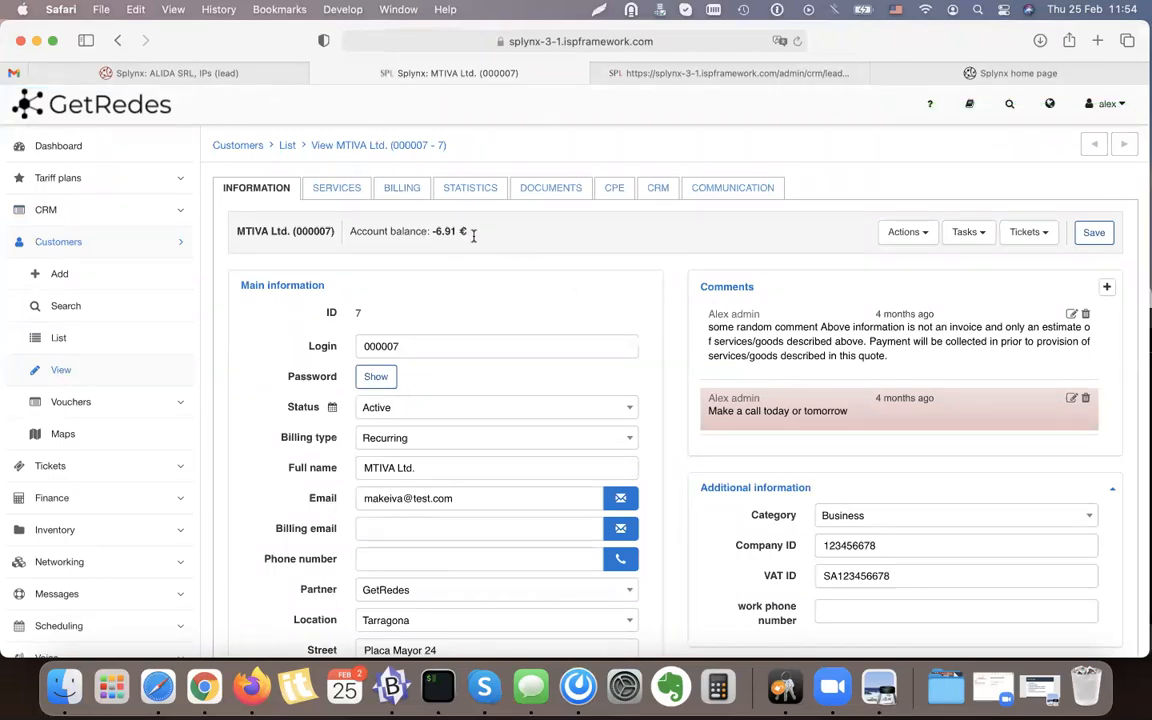
Step: Examine the new customer's account balance and its bundle, internet, voice and recurring services, including the bundle's price
drag(429, 234, 486, 236)
click(336, 188)
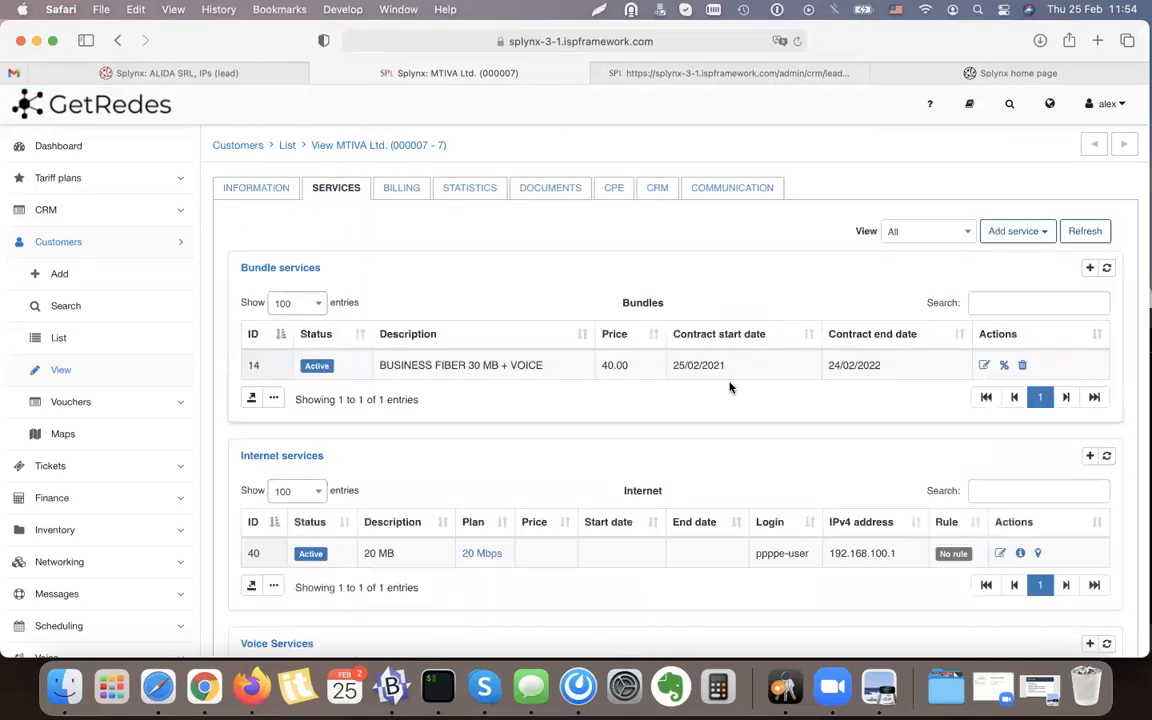
scroll(316, 205, down, 2)
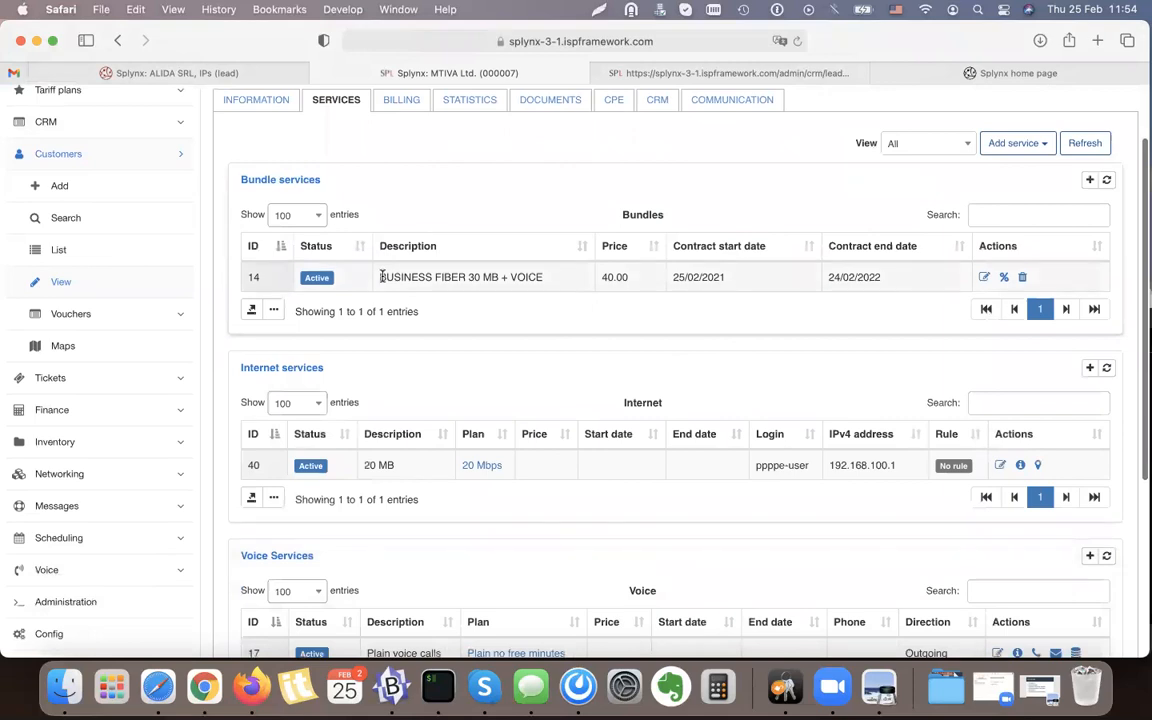
scroll(381, 277, down, 5)
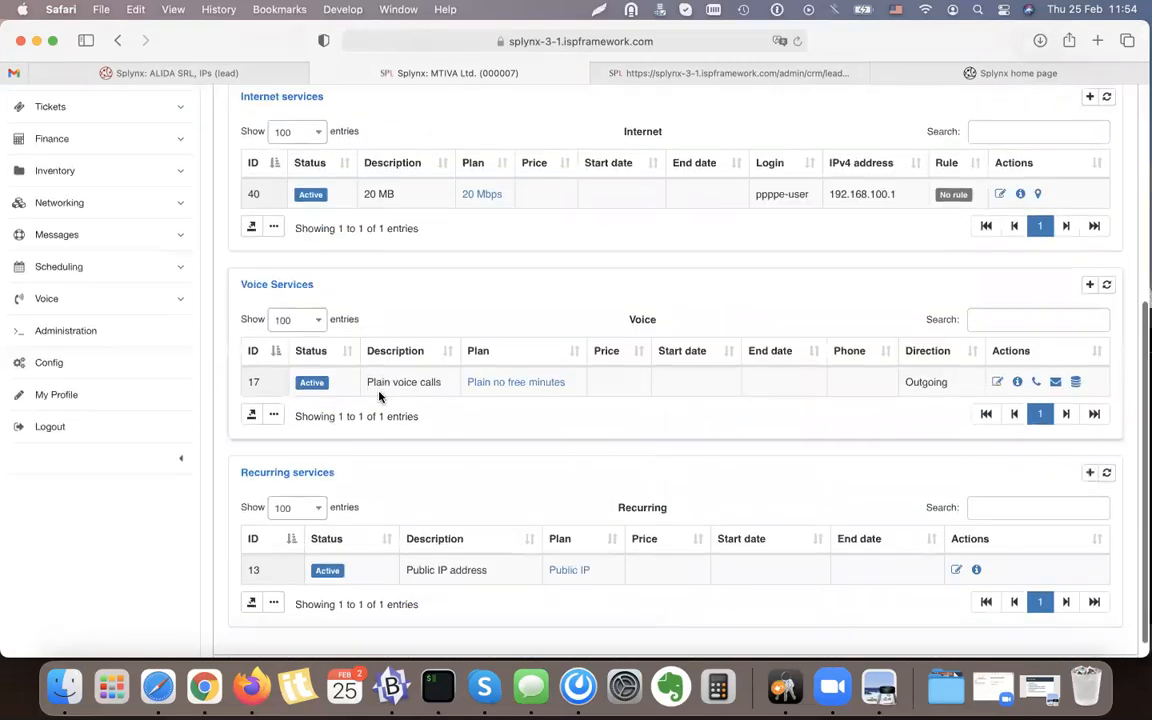
scroll(379, 396, up, 5)
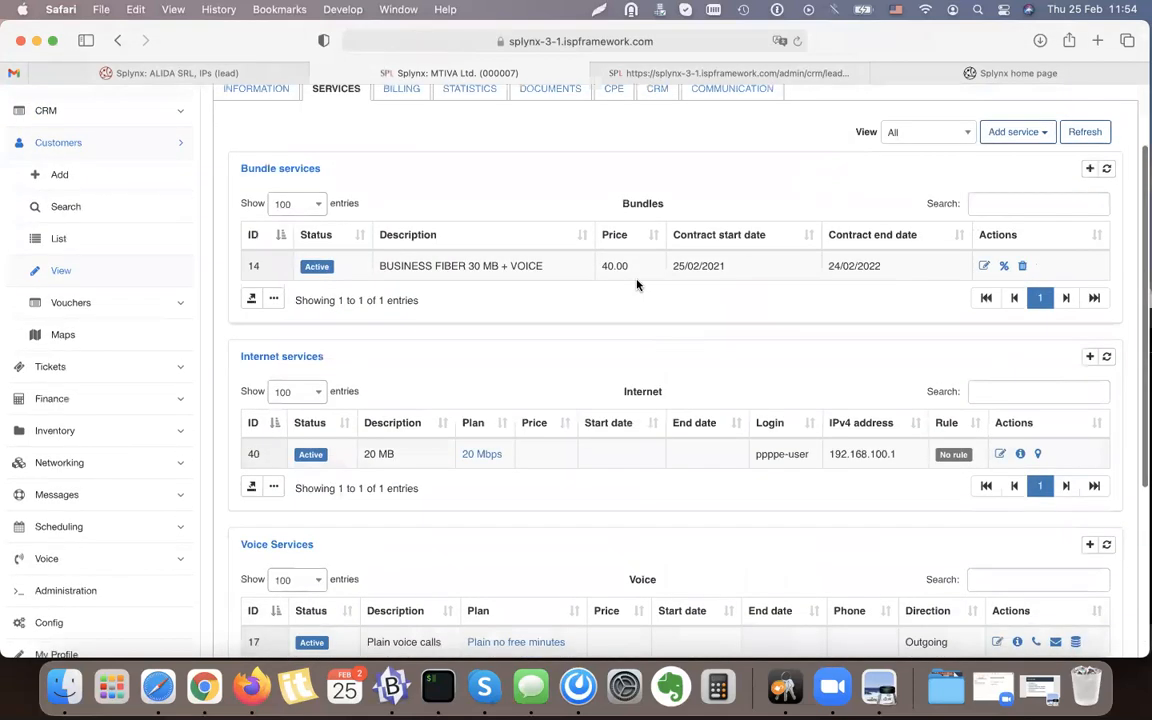
scroll(640, 320, up, 2)
double_click(620, 368)
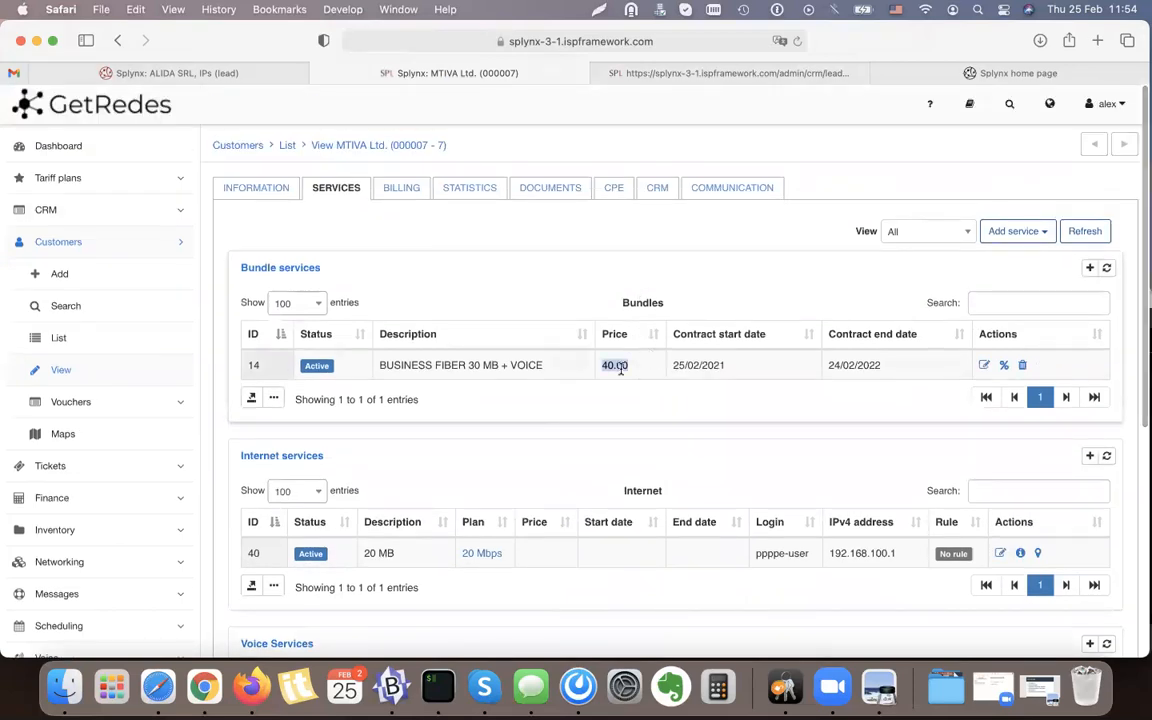
Step: Examine the customer's unpaid invoice dated 25/02/2021 as a document, including the billed bundle period, and return to the customer's general information
click(403, 190)
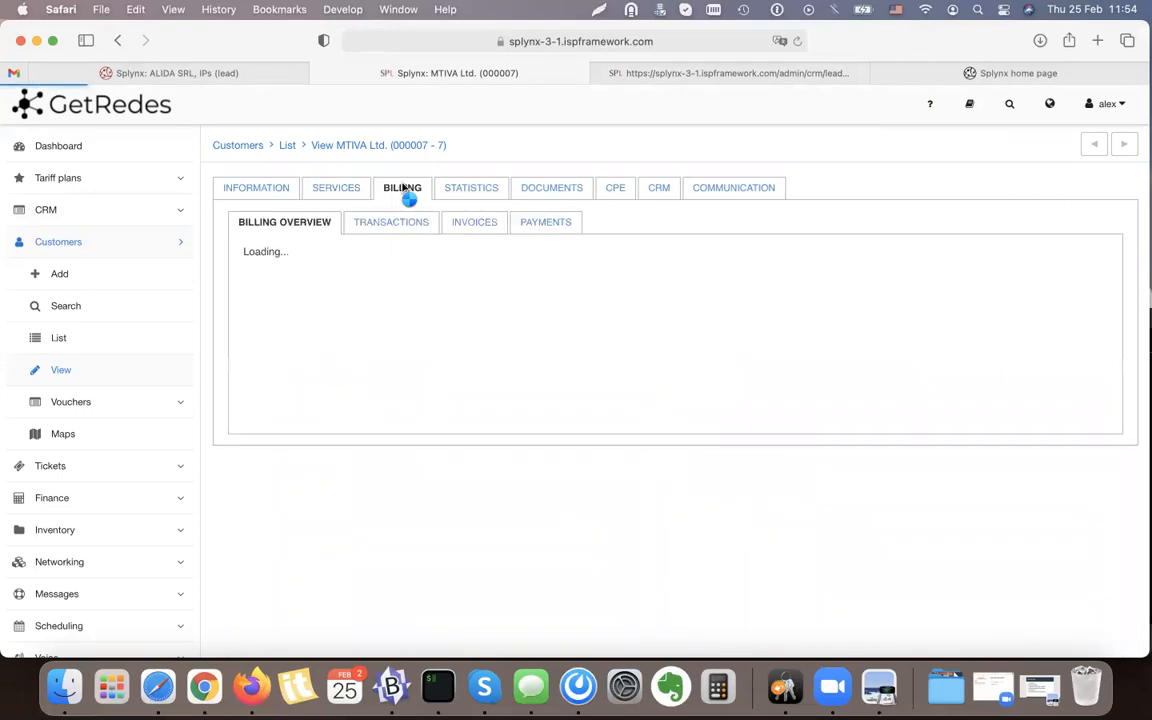
click(487, 225)
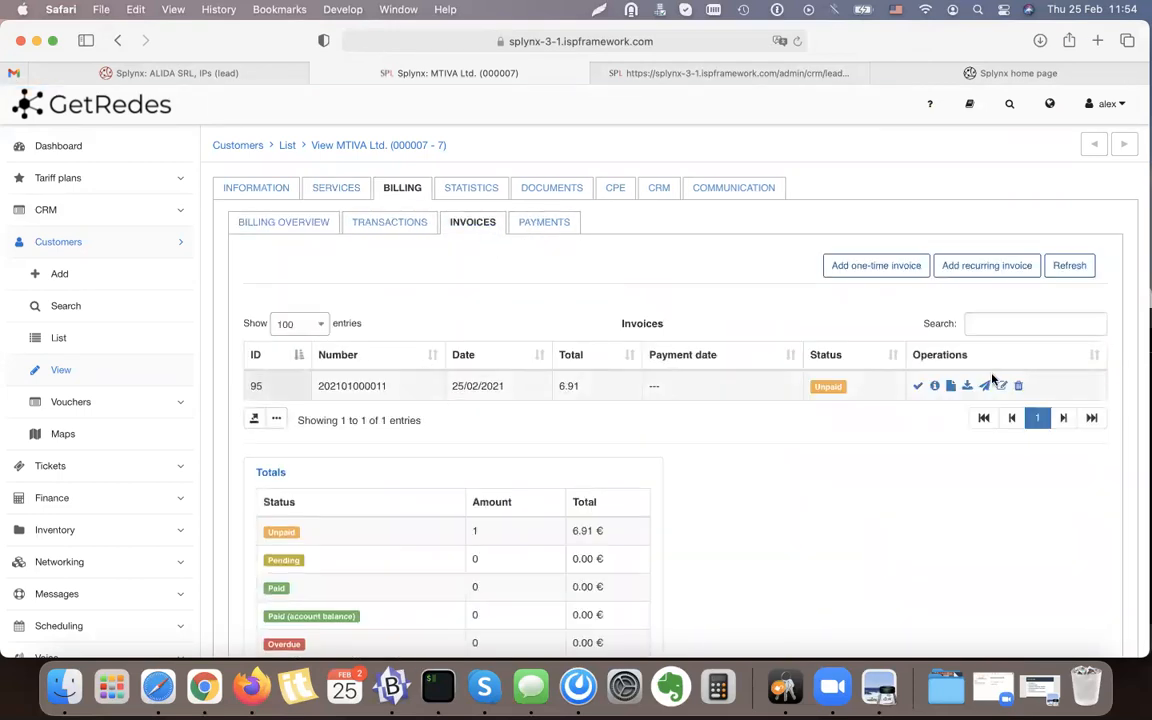
click(951, 386)
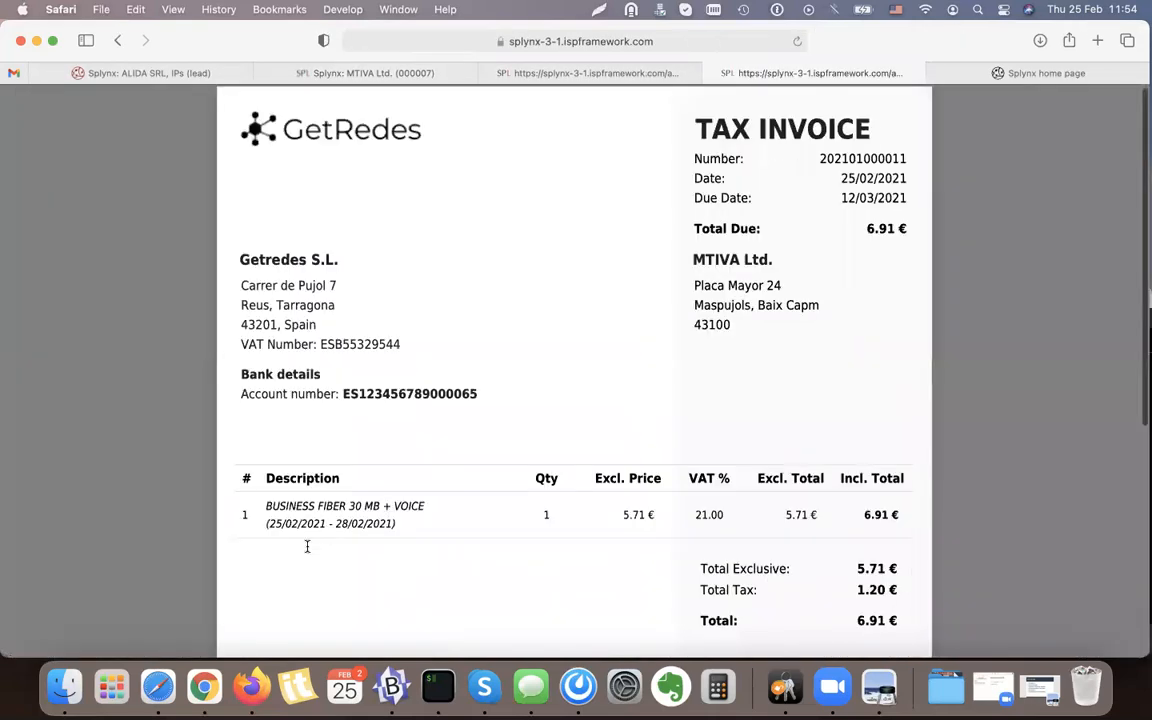
drag(307, 546, 422, 530)
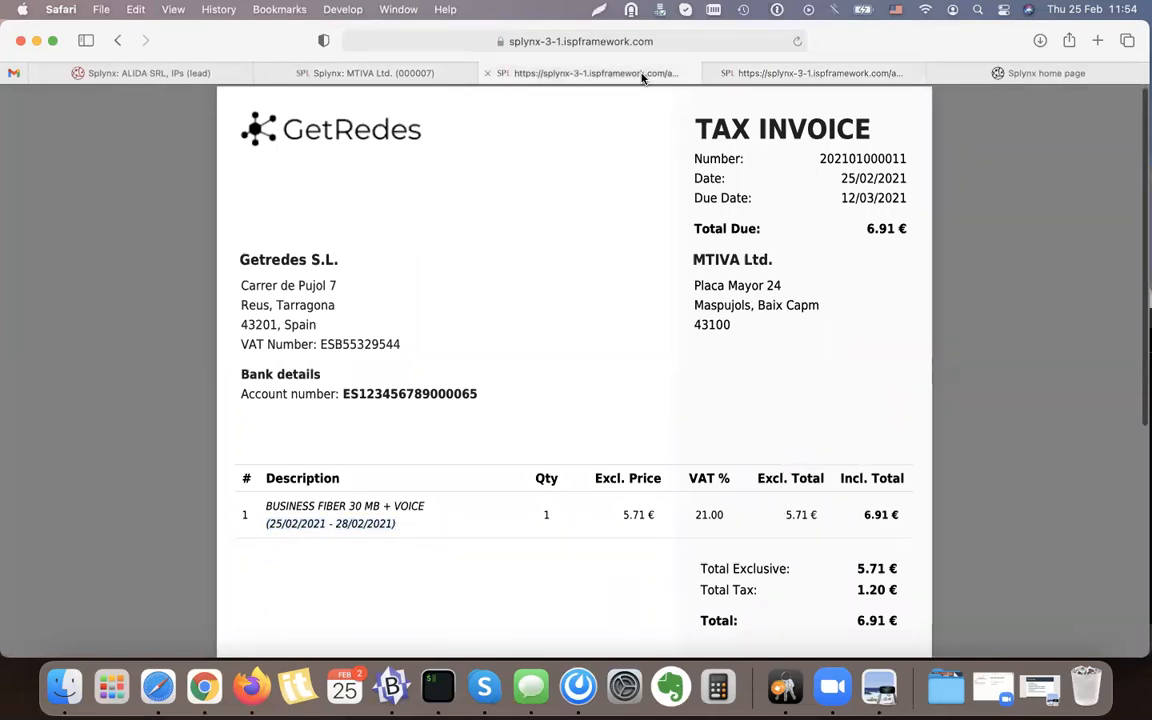
click(580, 73)
click(385, 73)
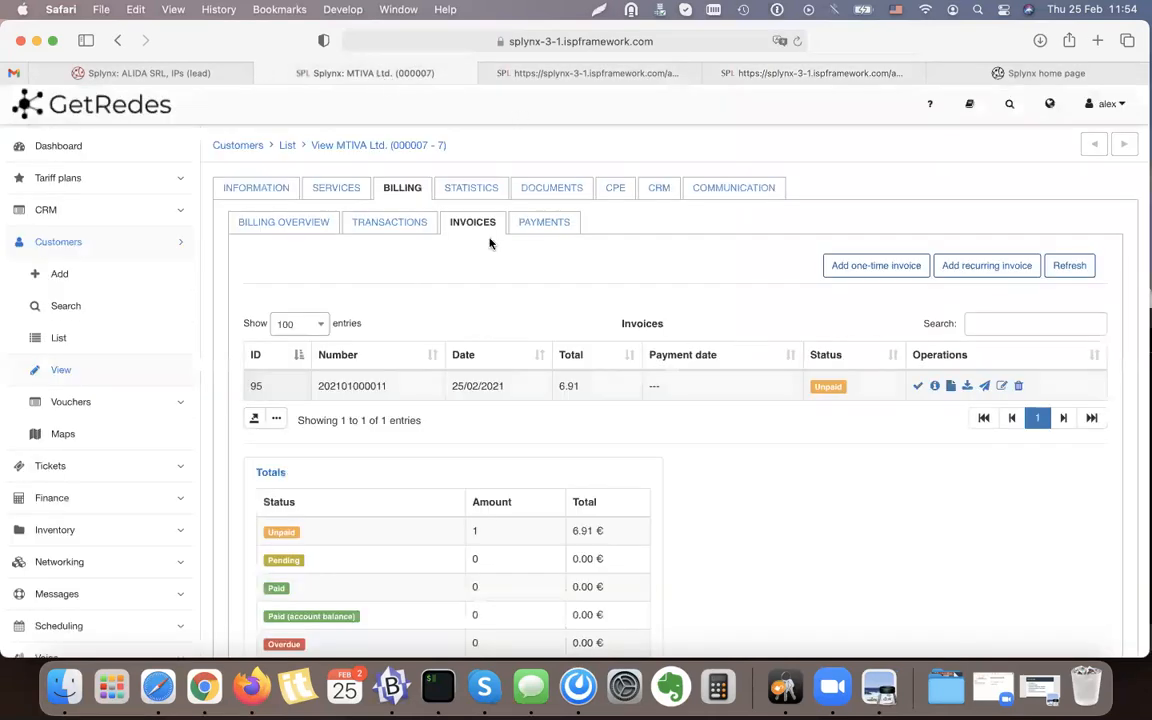
click(302, 224)
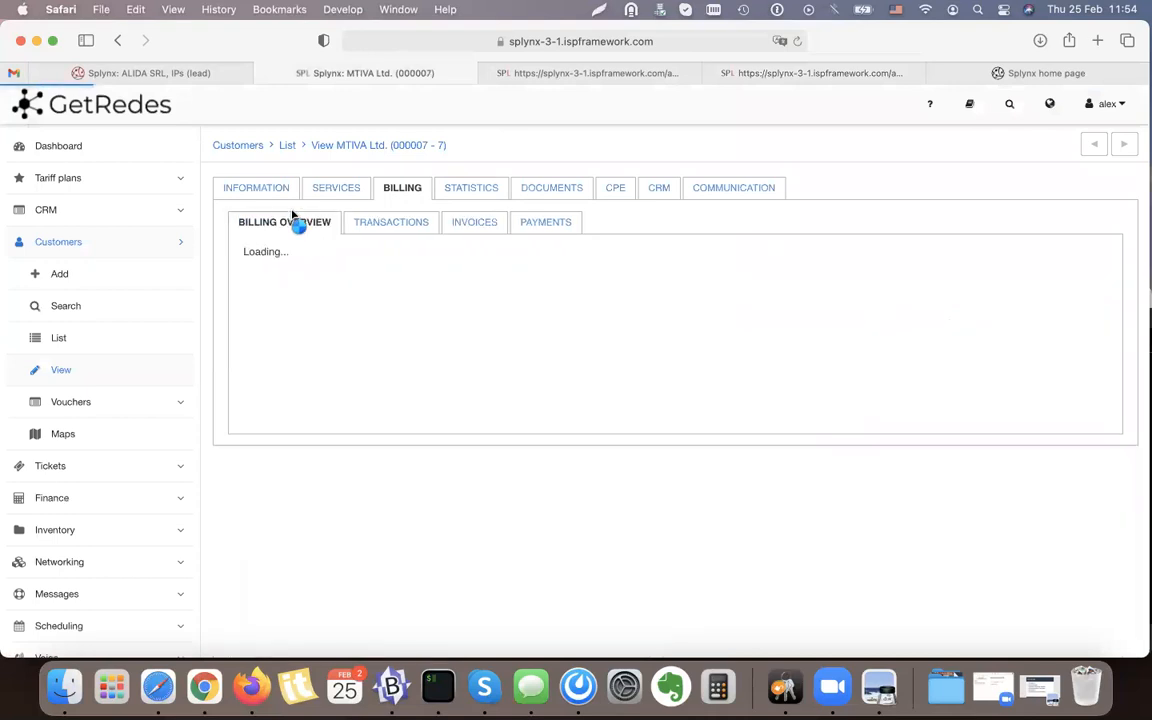
click(240, 189)
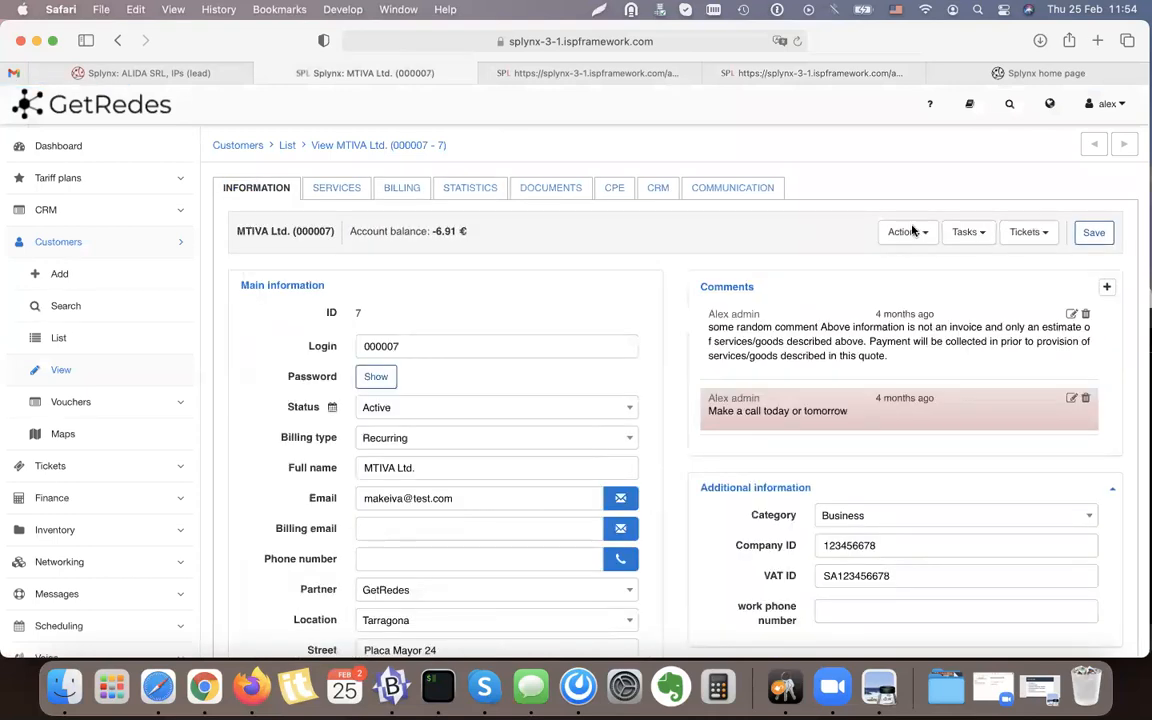
Step: Filter the CRM leads board to Active and Converted leads and look through the Won stage
click(20, 209)
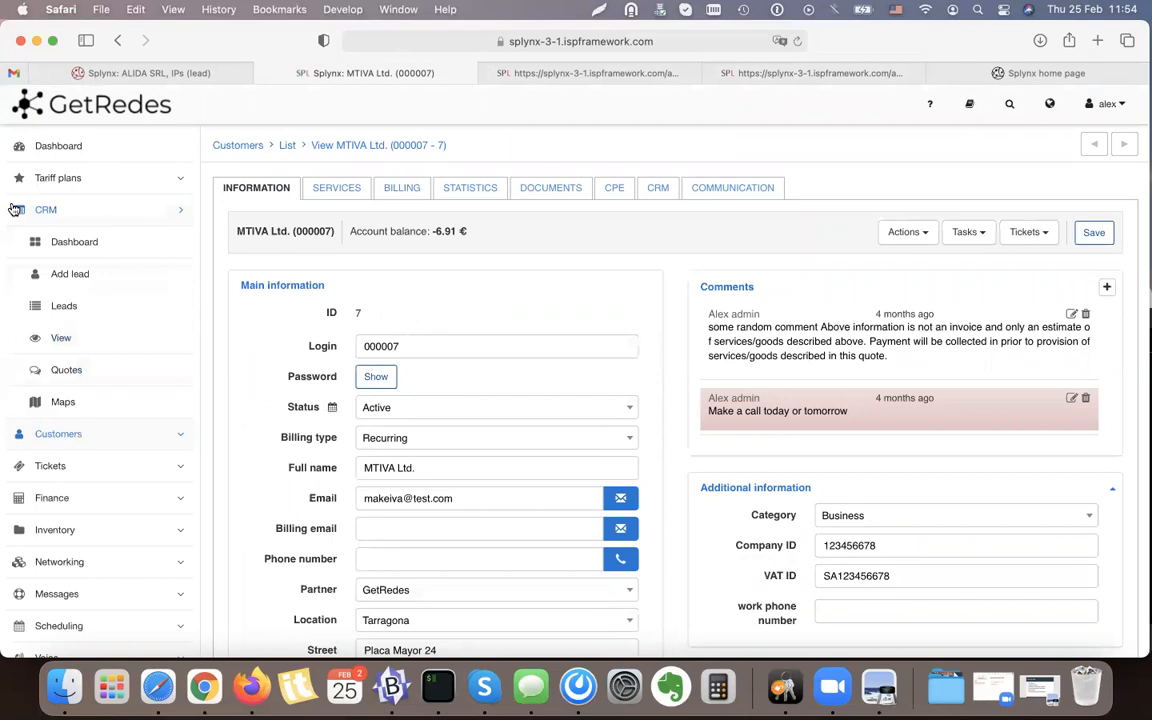
click(64, 306)
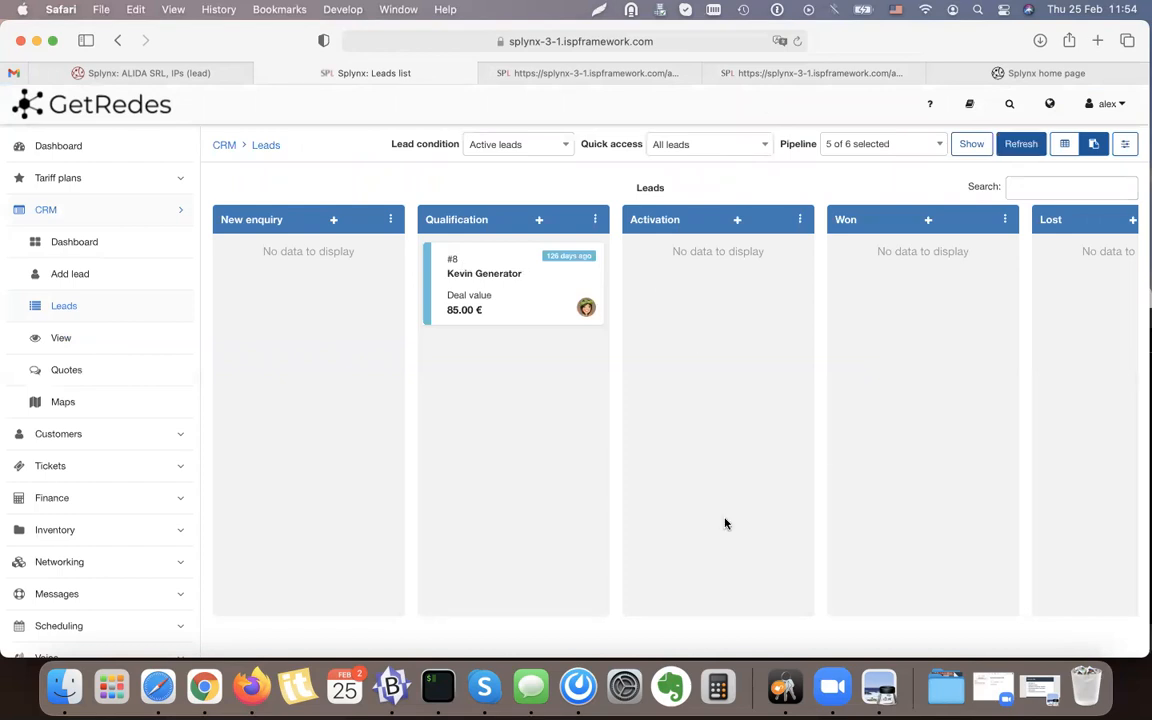
scroll(915, 505, right, 3)
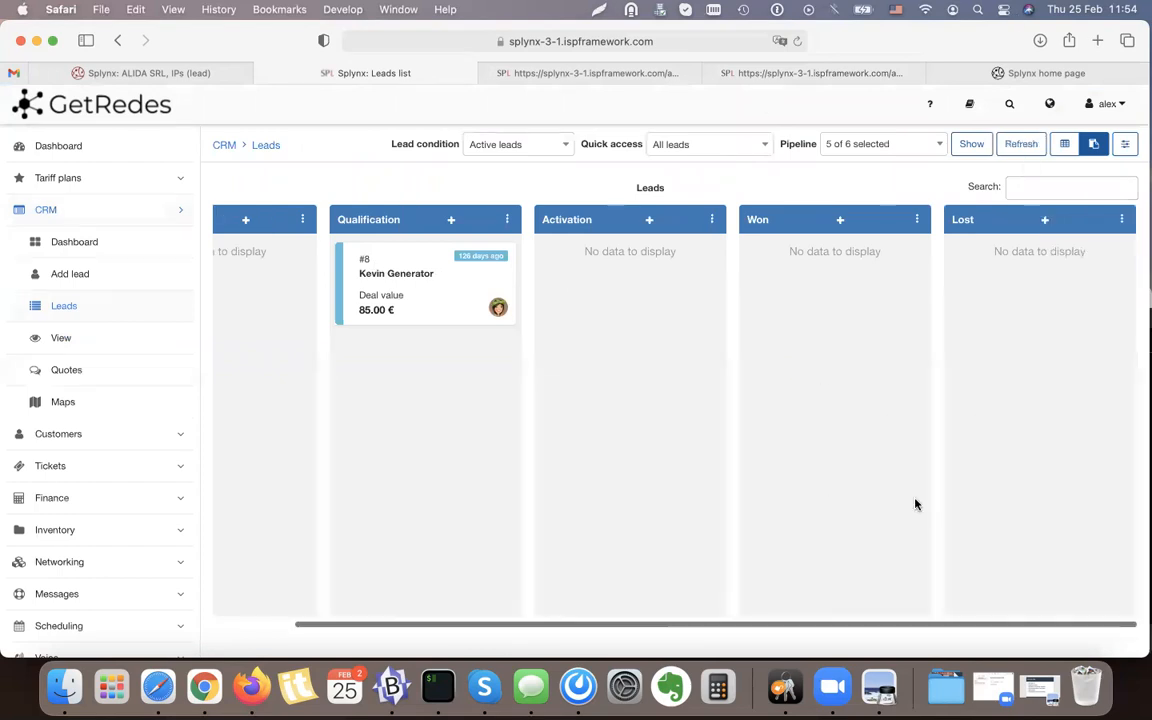
click(500, 153)
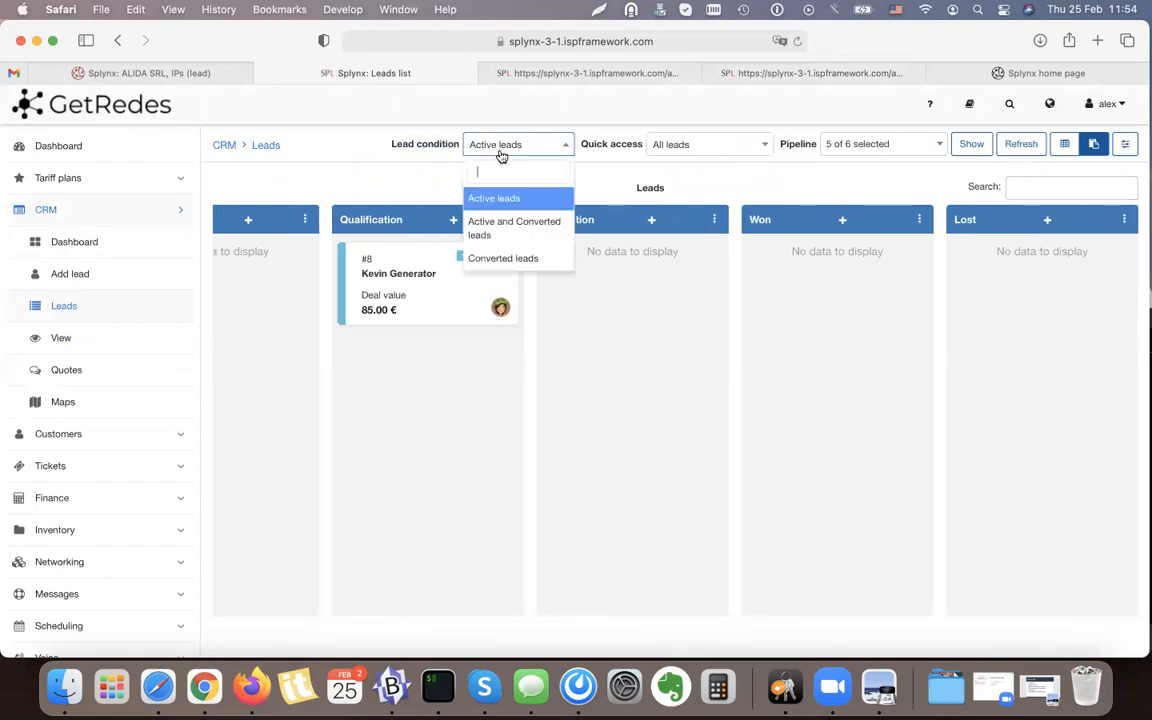
click(507, 227)
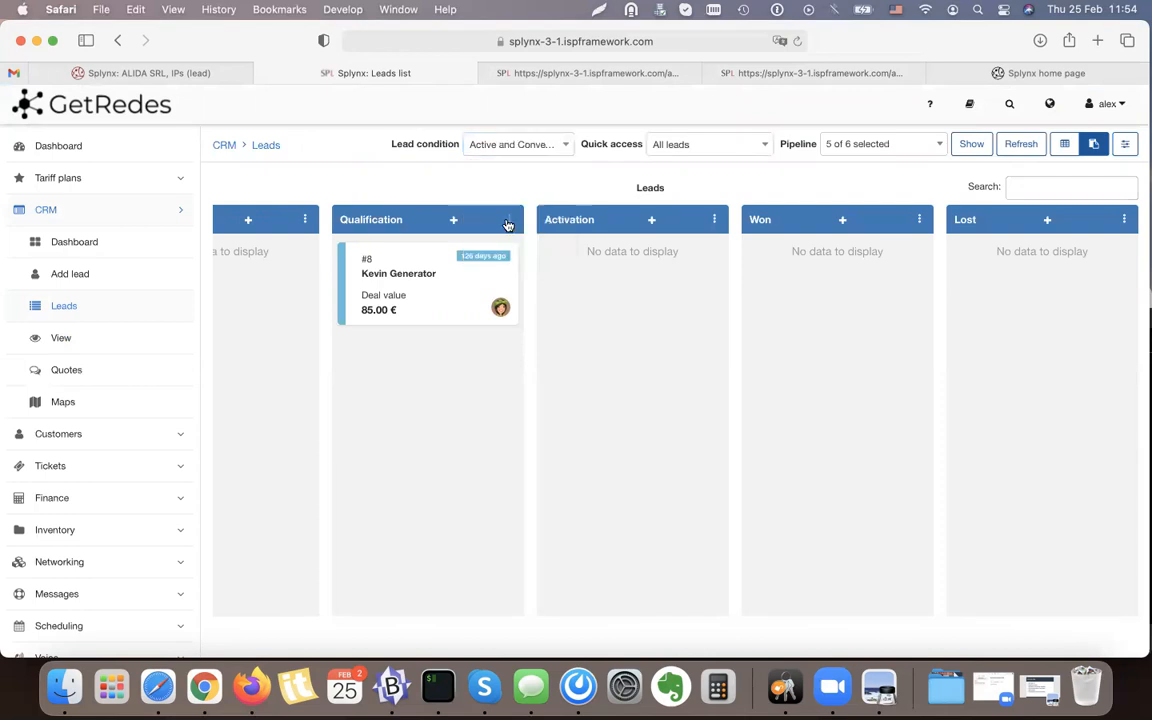
click(971, 144)
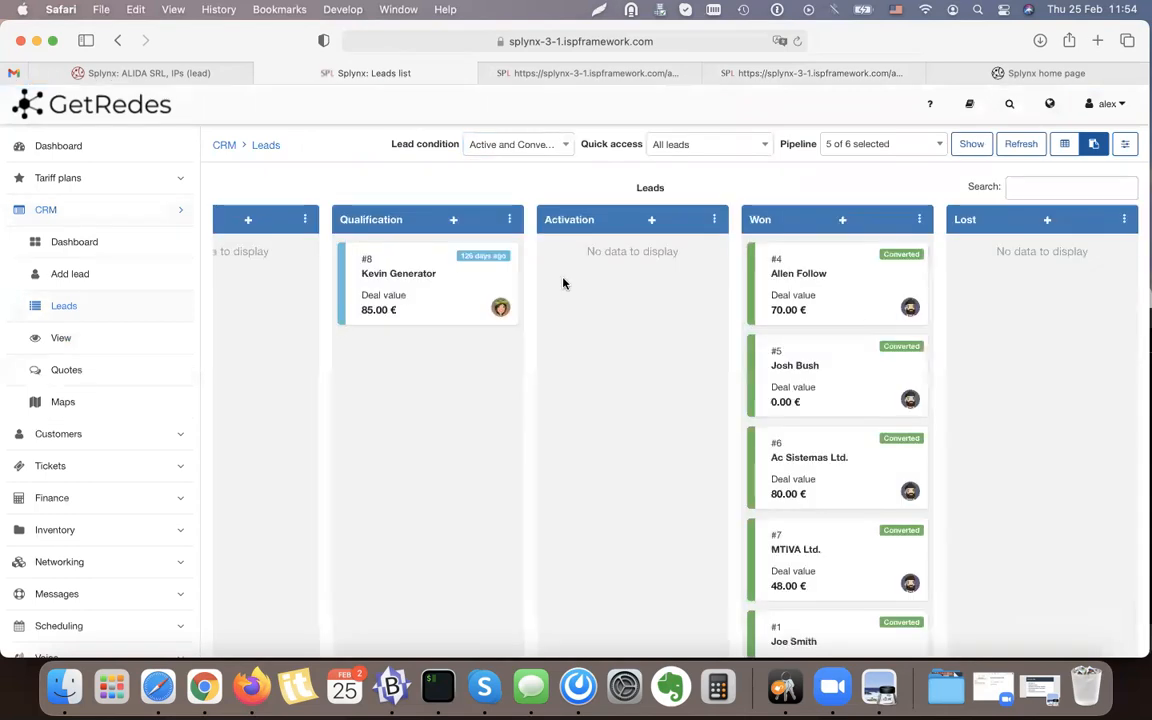
scroll(633, 419, down, 5)
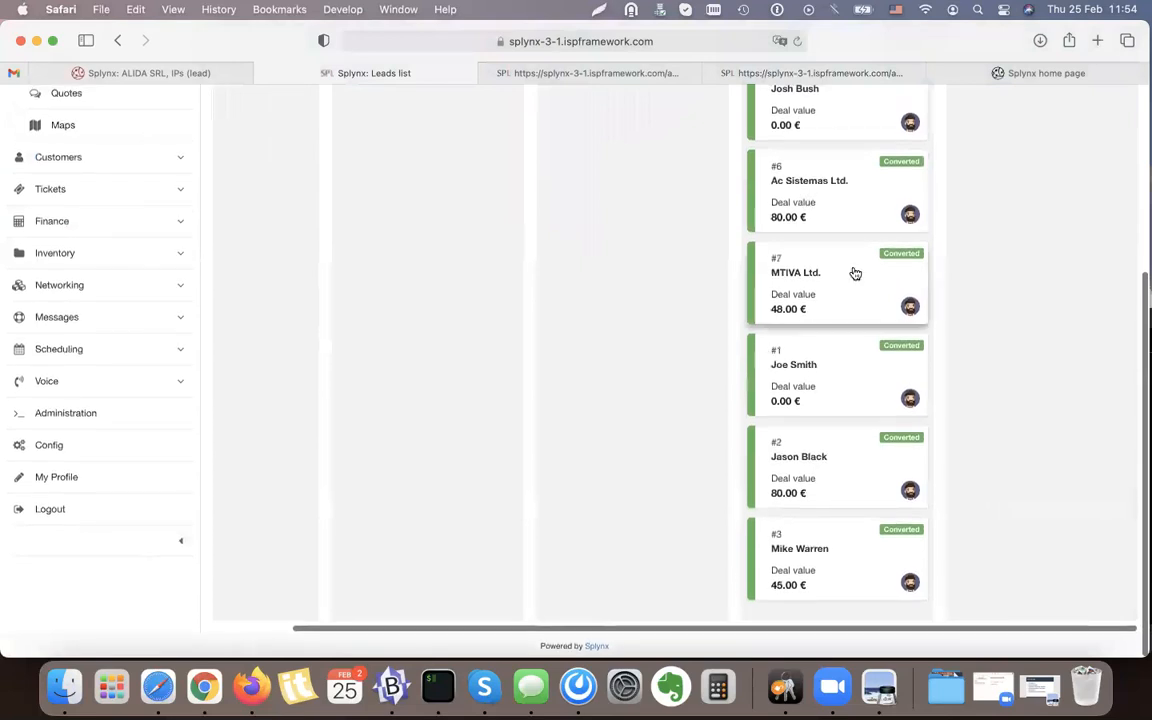
scroll(820, 295, up, 5)
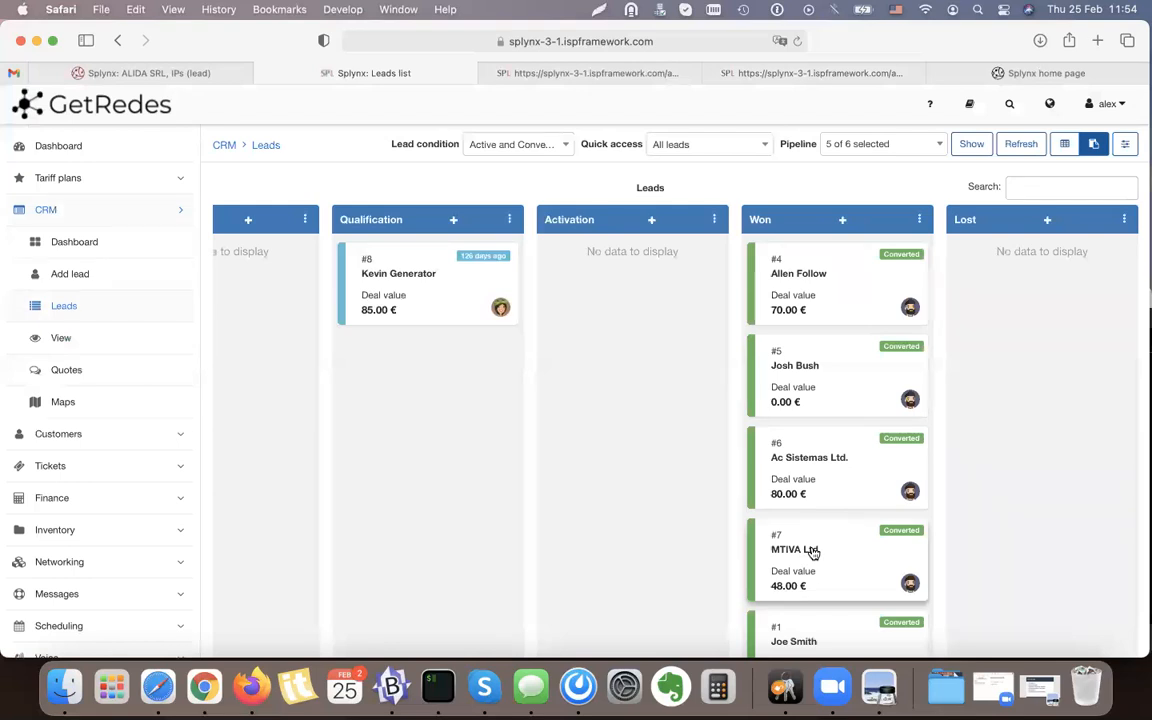
Step: Open the converted lead MTIVA Ltd. and review its communication history, reading the proforma invoice message from Getredes S.L
click(812, 550)
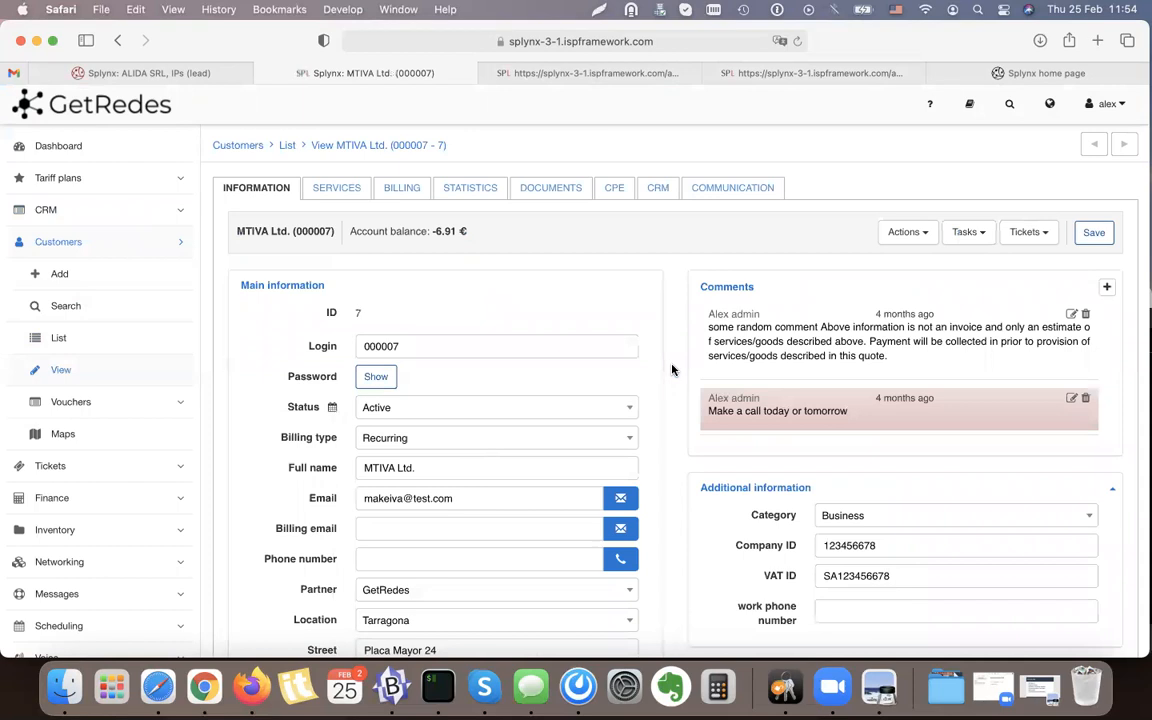
scroll(672, 370, down, 5)
scroll(672, 370, up, 5)
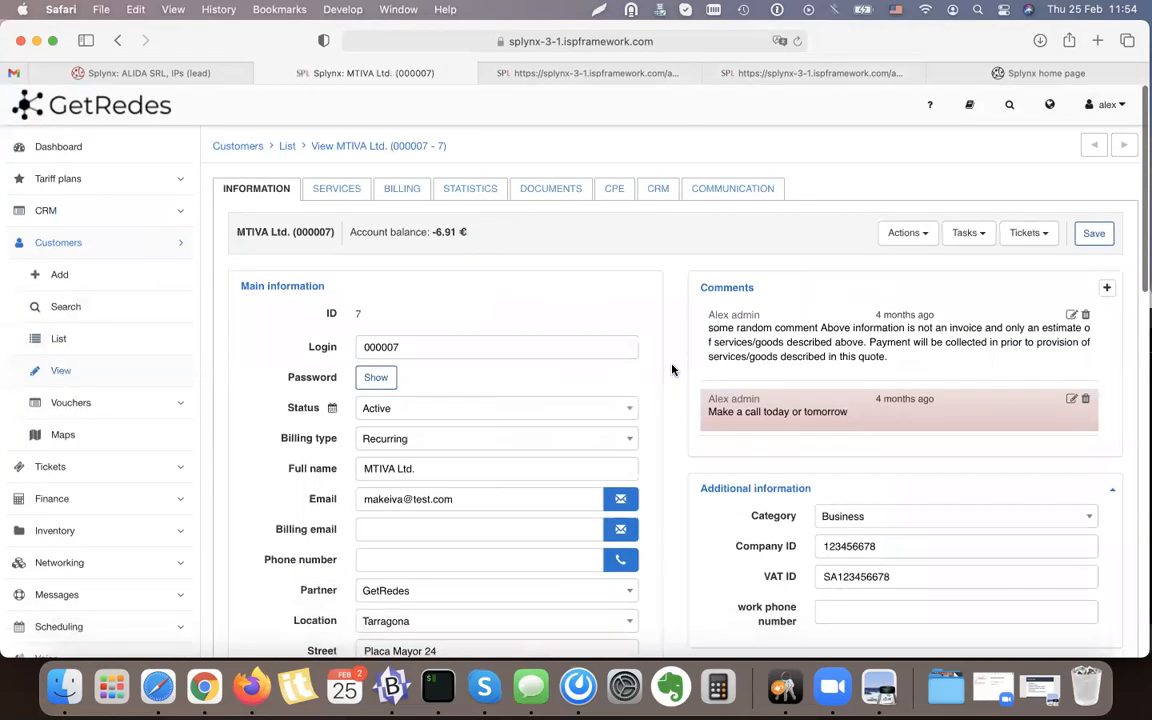
click(750, 192)
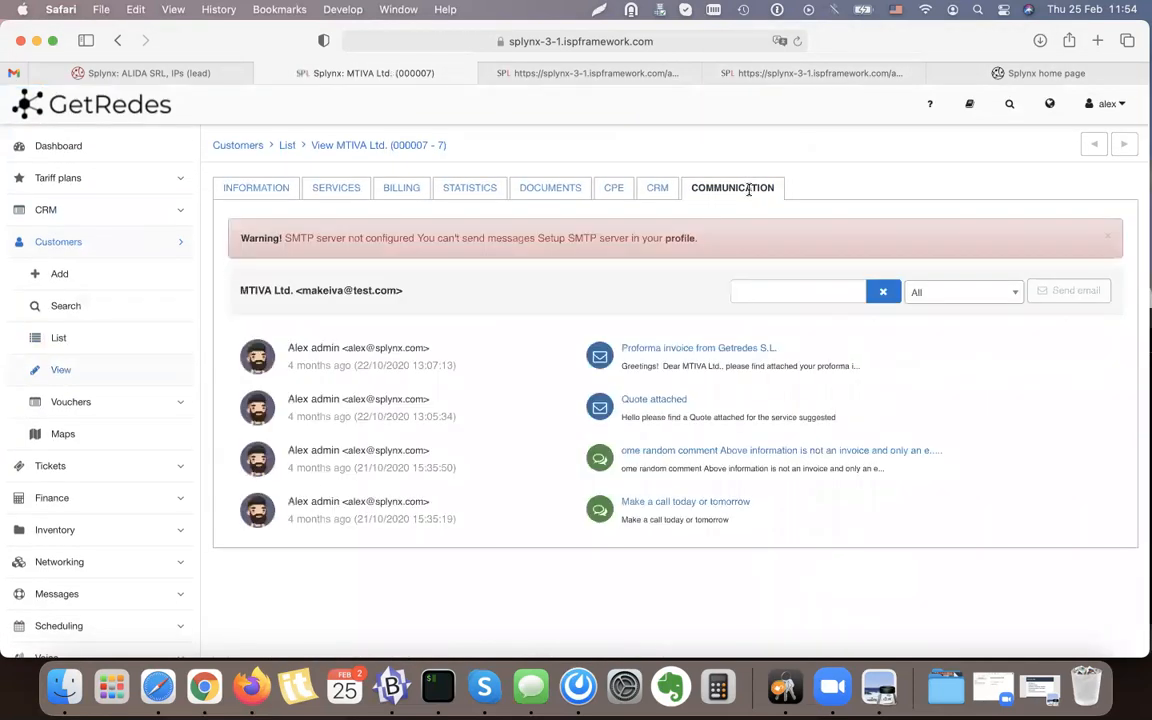
click(710, 349)
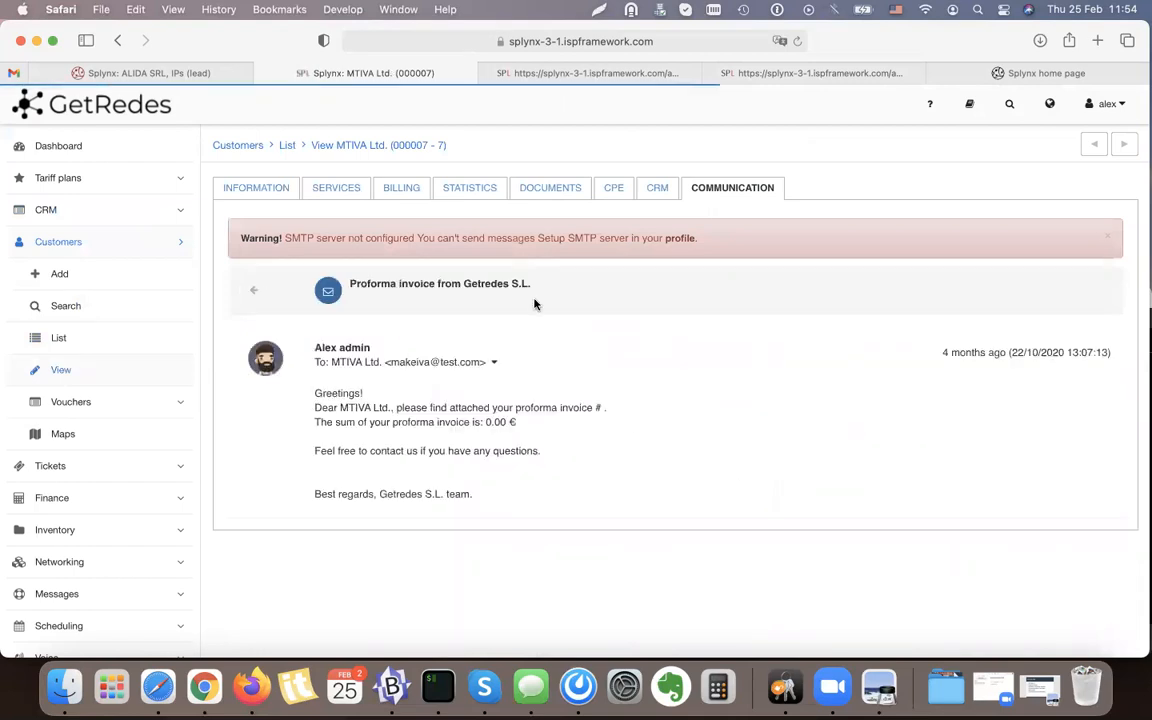
click(252, 293)
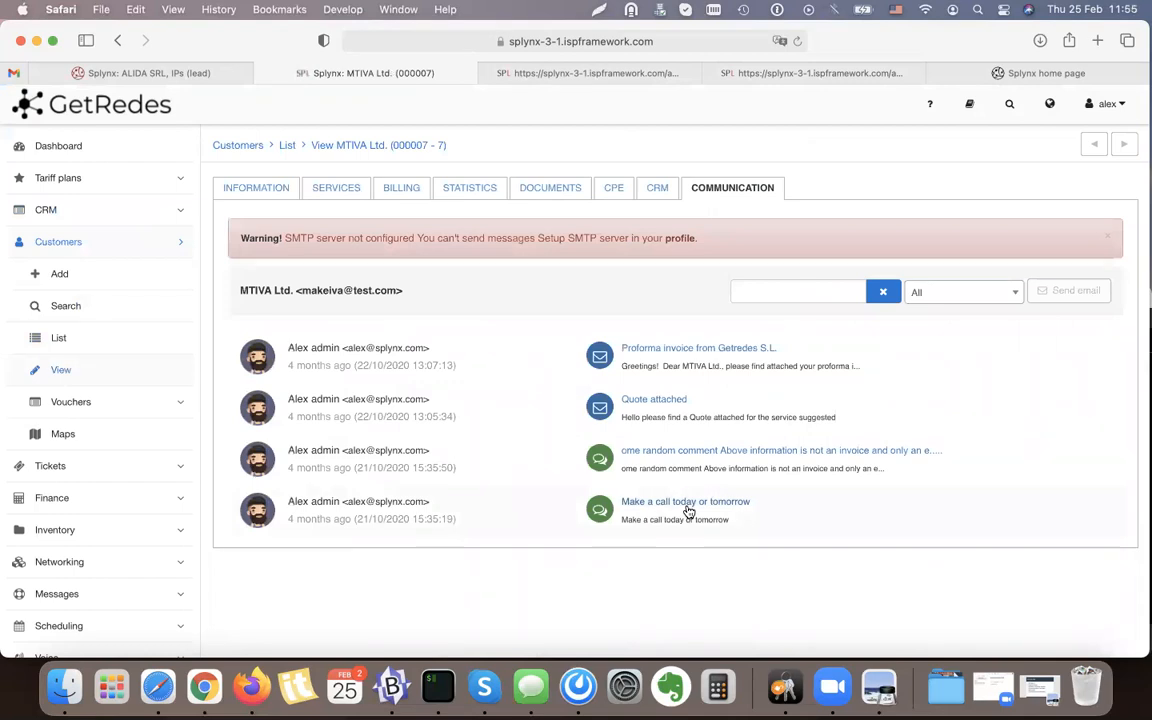
Step: Review the CRM lead information and the quotes kept under the customer MTIVA Ltd
click(668, 190)
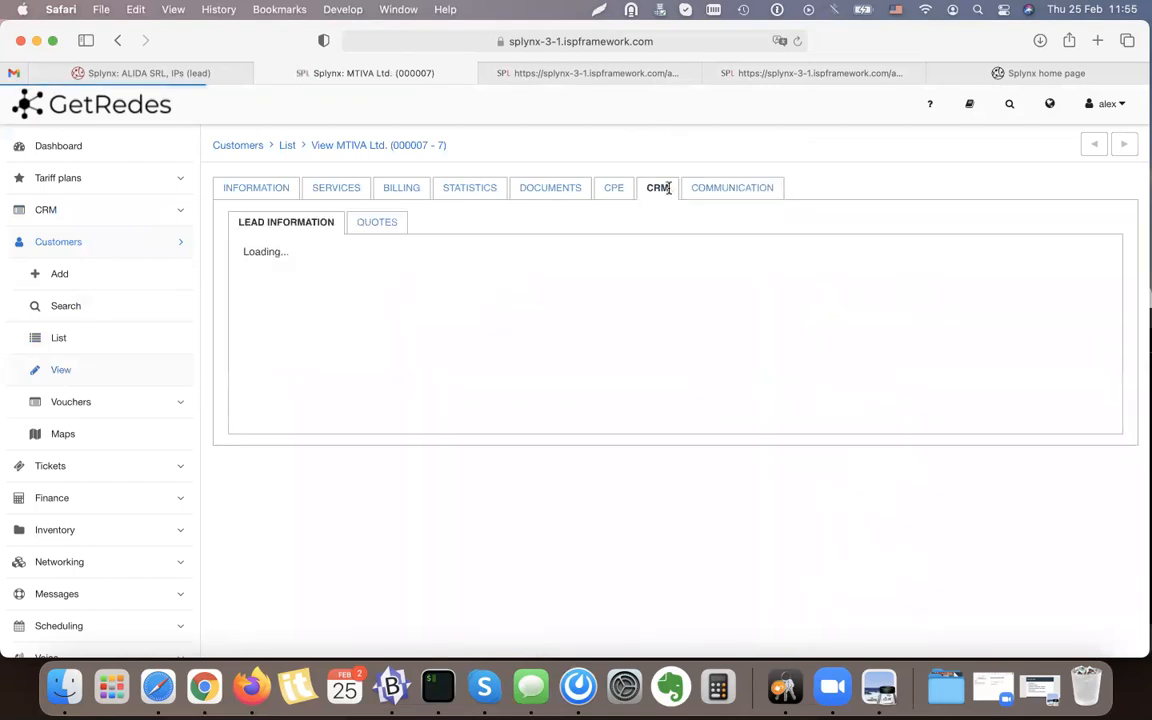
click(360, 222)
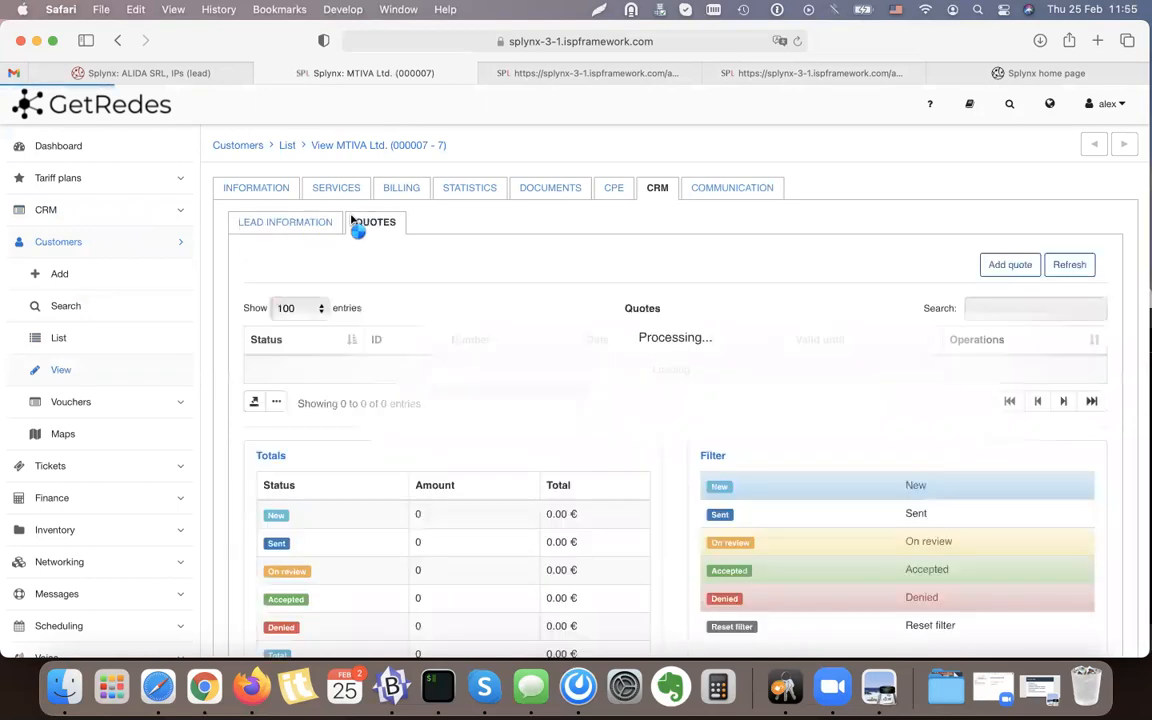
click(306, 222)
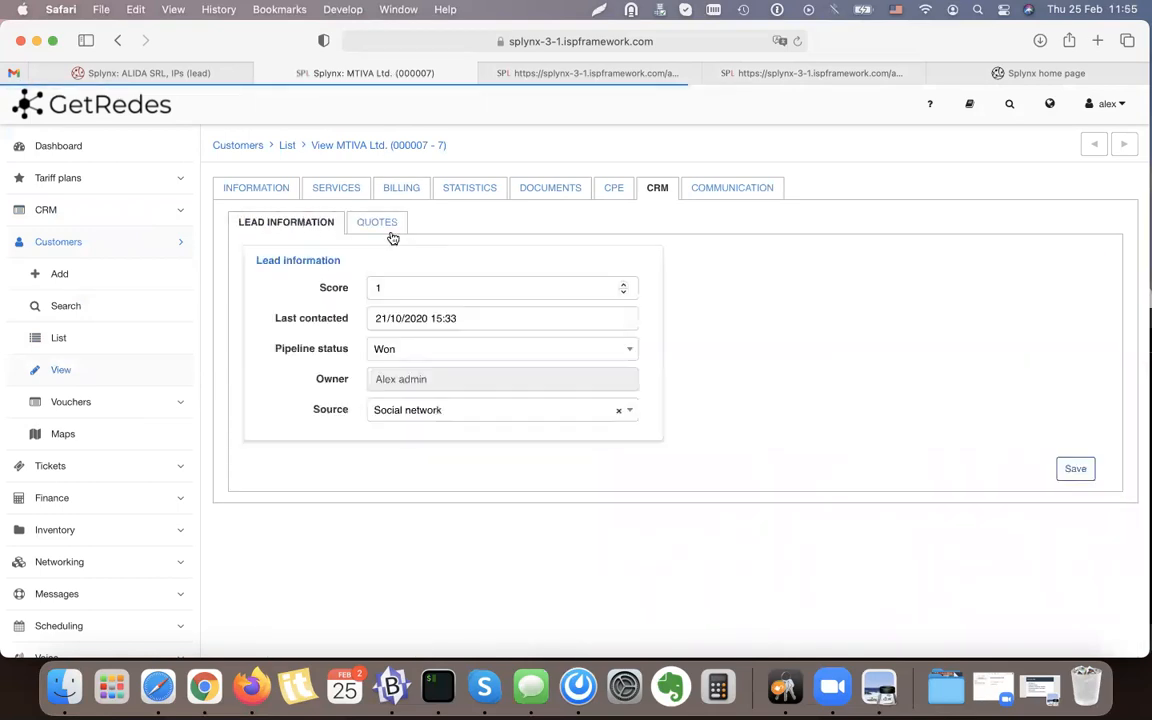
click(384, 226)
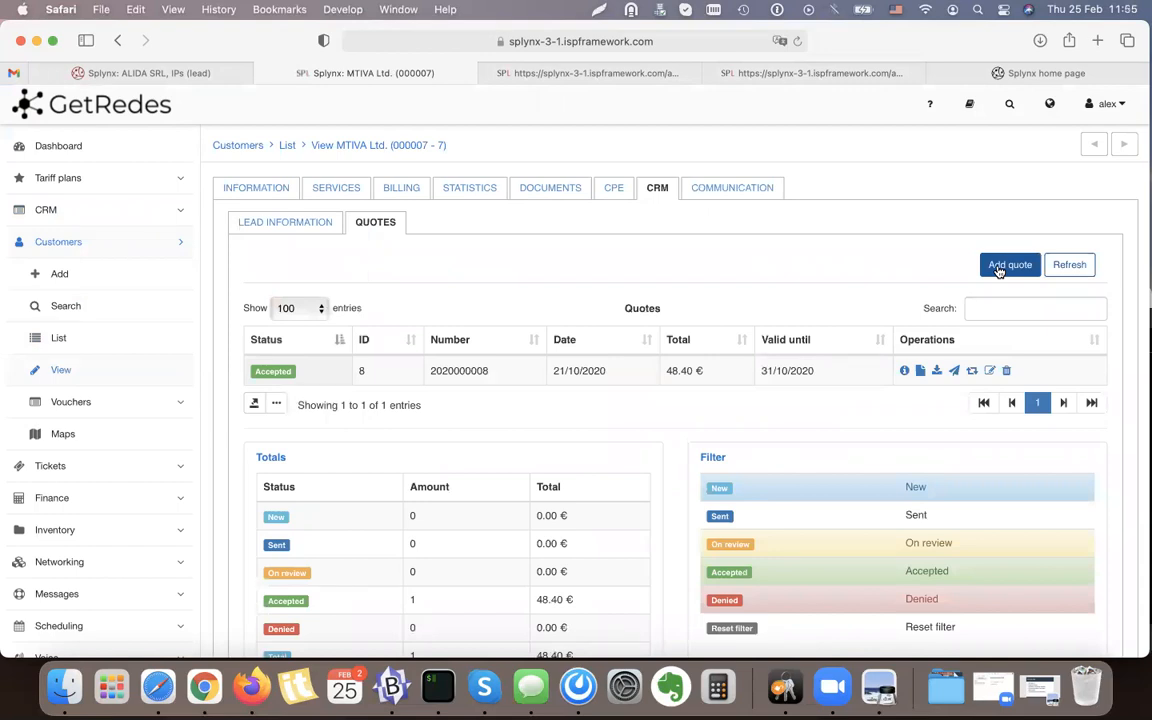
Step: Start a new quote for MTIVA Ltd. and fill its first line with the 50MEG internet tariff
click(1007, 265)
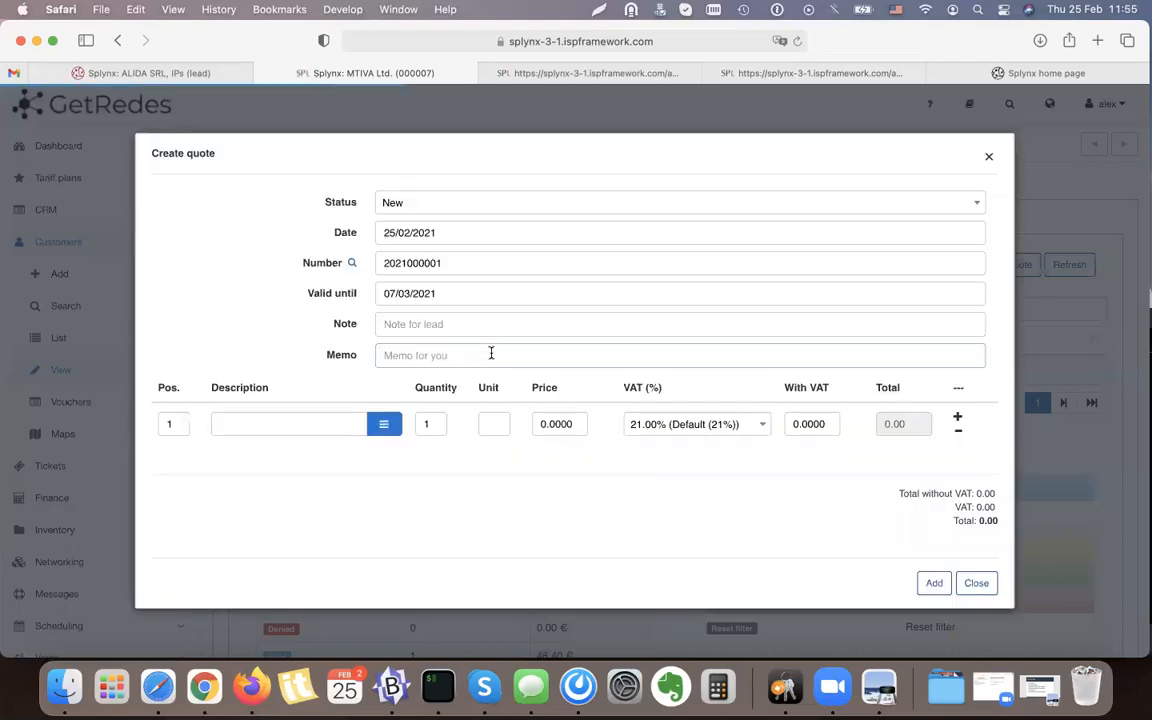
click(382, 428)
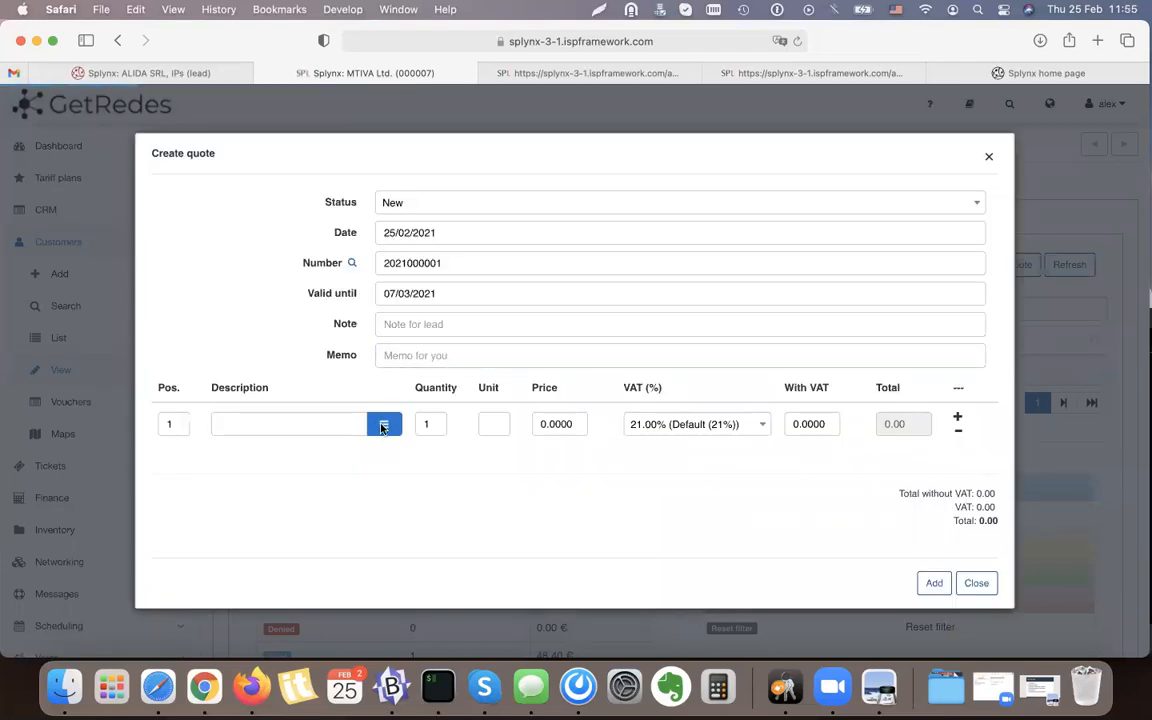
click(338, 402)
scroll(378, 505, down, 3)
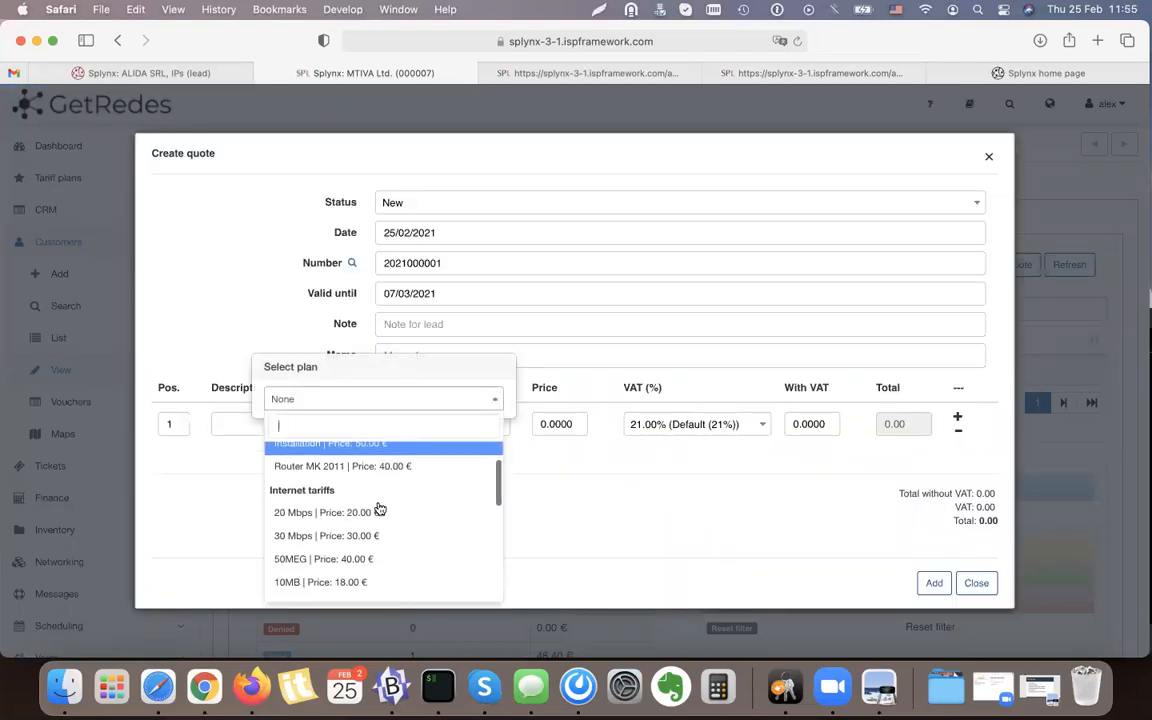
scroll(378, 530, down, 1)
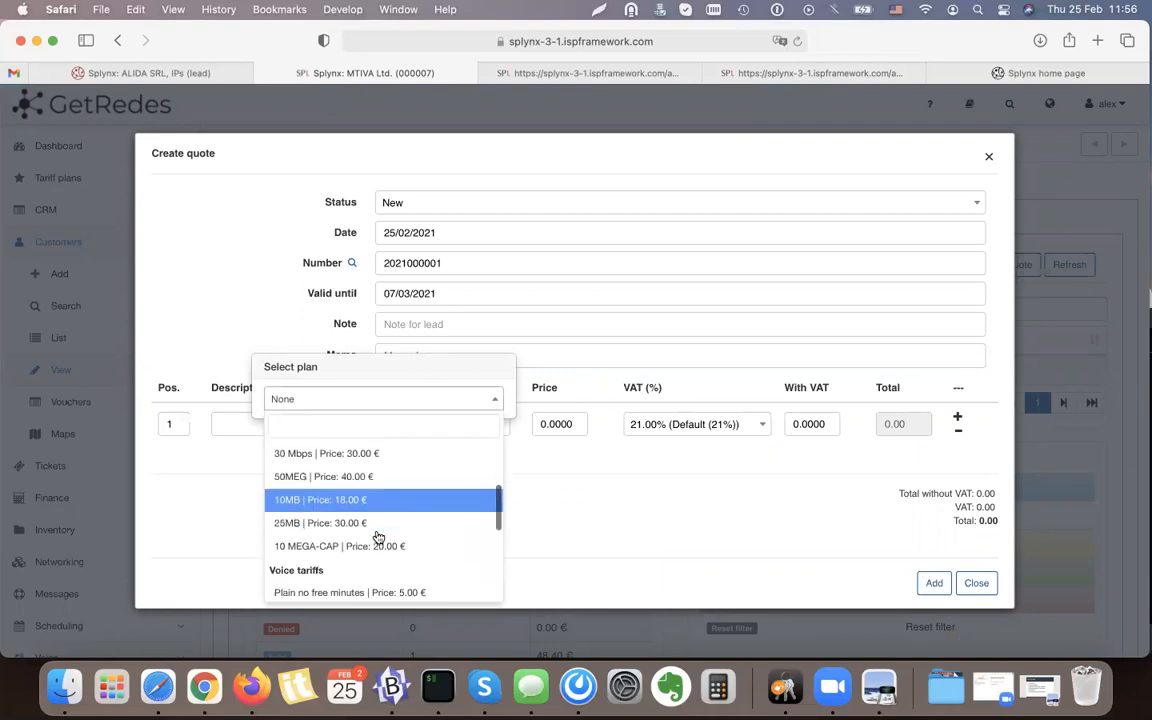
click(378, 488)
Step: Set the 50 Mbps power net quote line to quantity 12 and price 50
click(560, 420)
key(BackSpace)
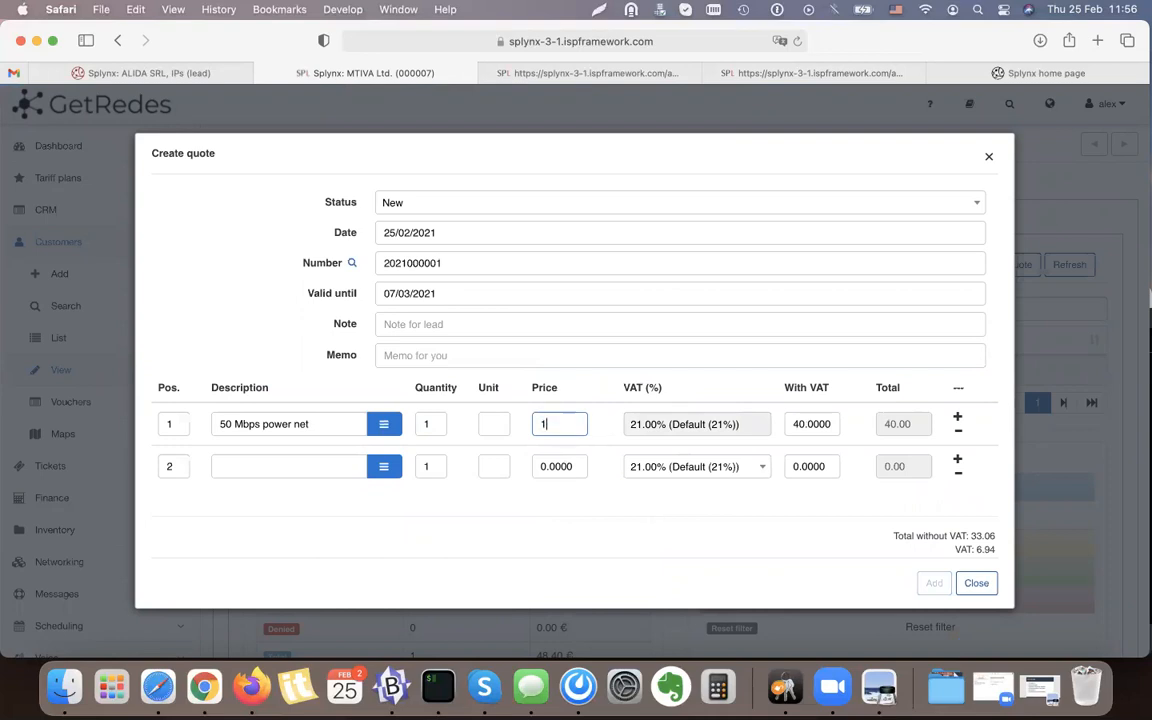
click(433, 420)
text(2)
click(560, 422)
text(50)
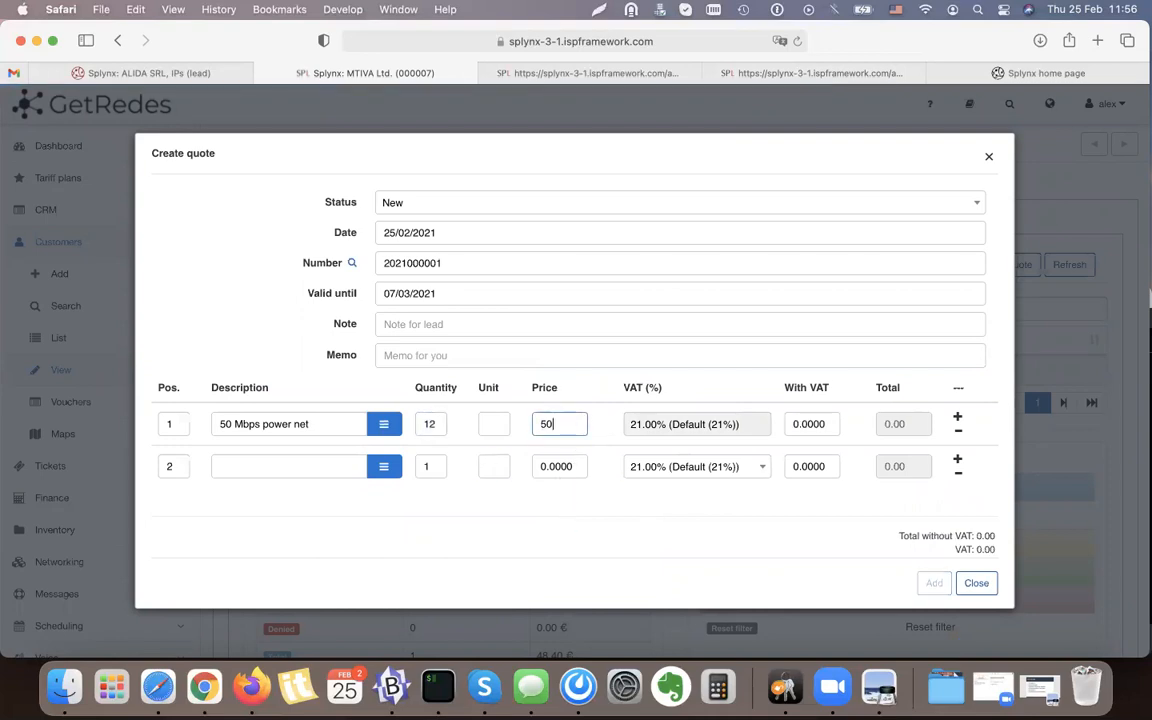
click(567, 511)
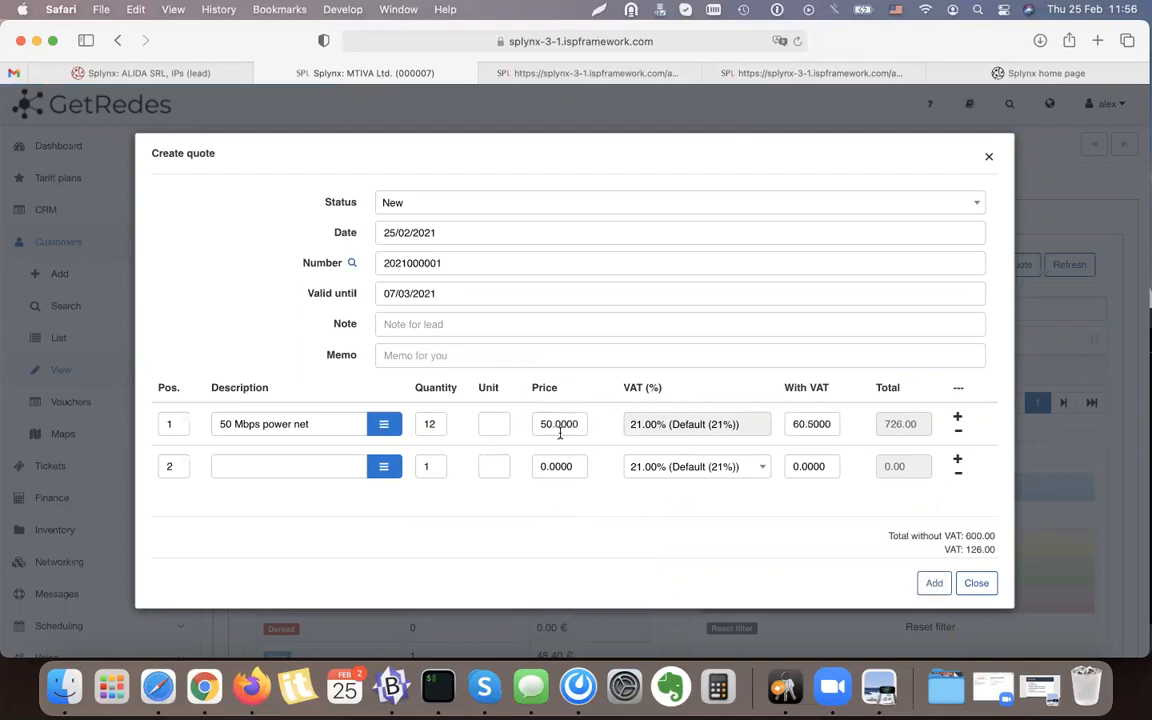
Step: Set the quantity of the 50 Mbps power net quote line to 1 and check the recalculated total
click(441, 421)
key(BackSpace)
scroll(907, 467, down, 1)
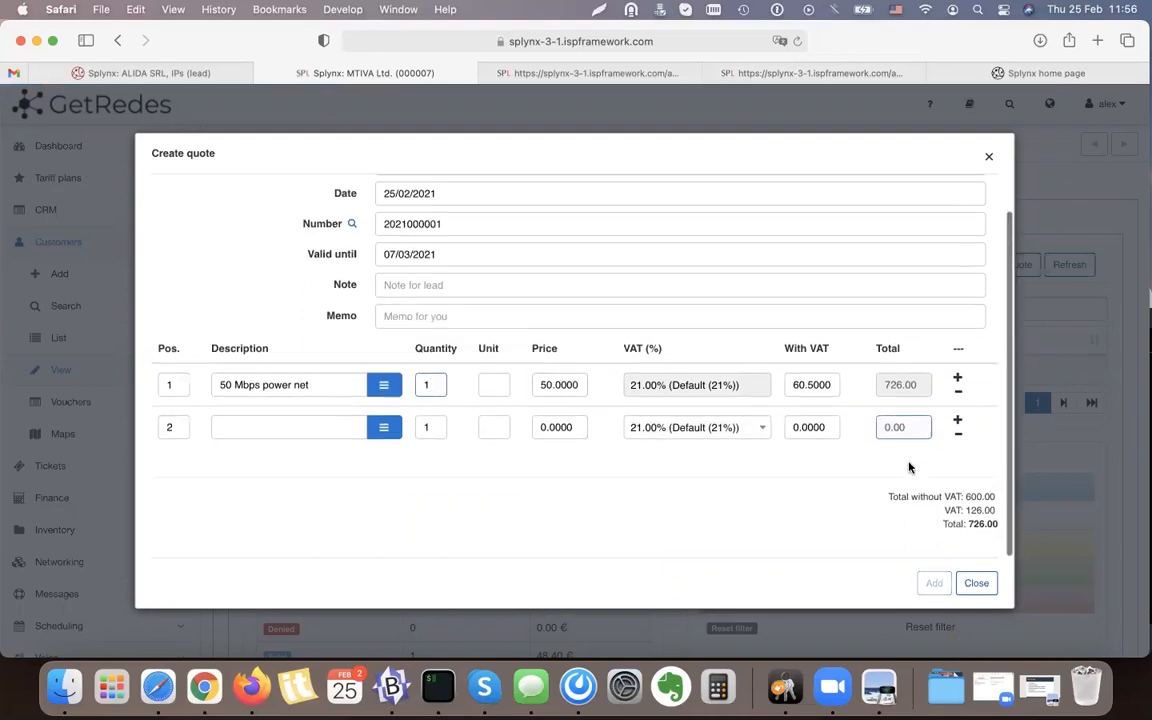
click(596, 470)
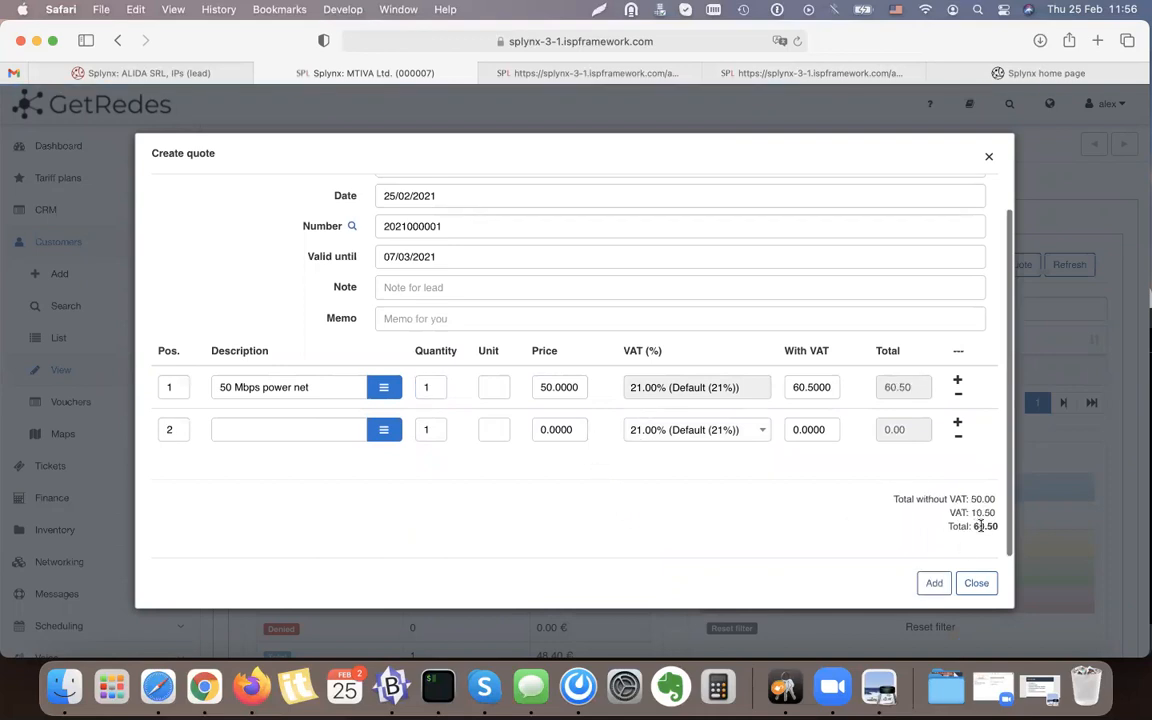
Step: Set the quantity of the 50 Mbps power net line to 2 and add the quote to the customer
double_click(430, 387)
text(2)
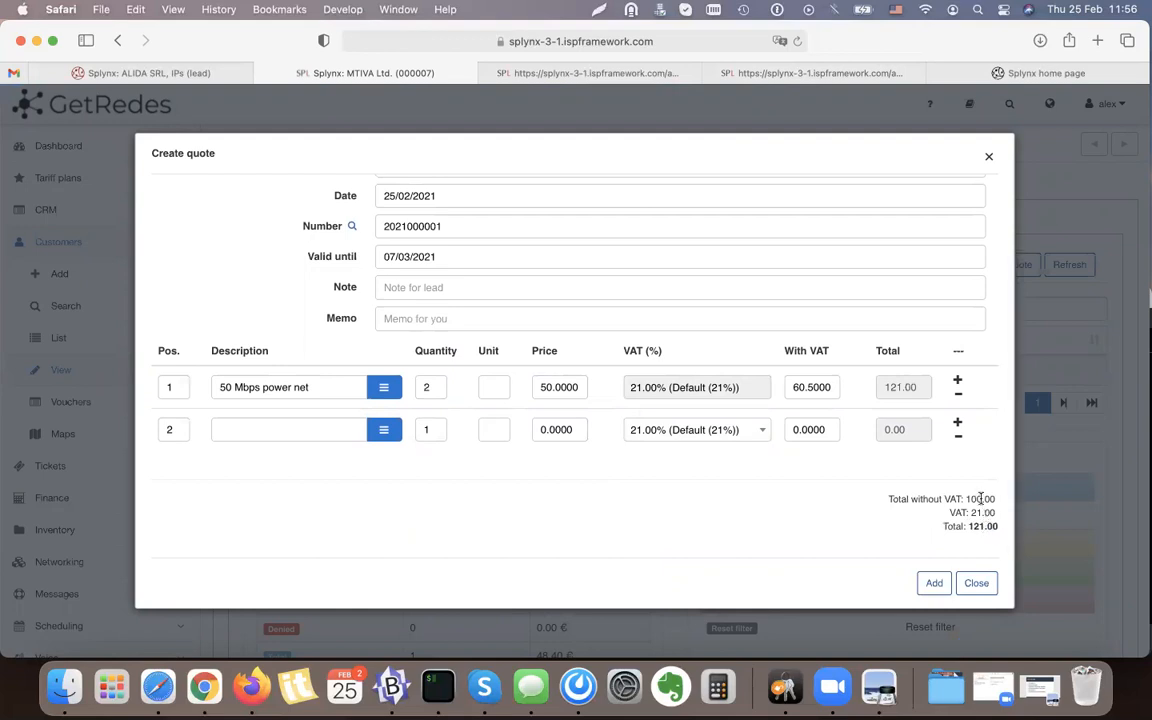
scroll(980, 497, up, 3)
click(934, 583)
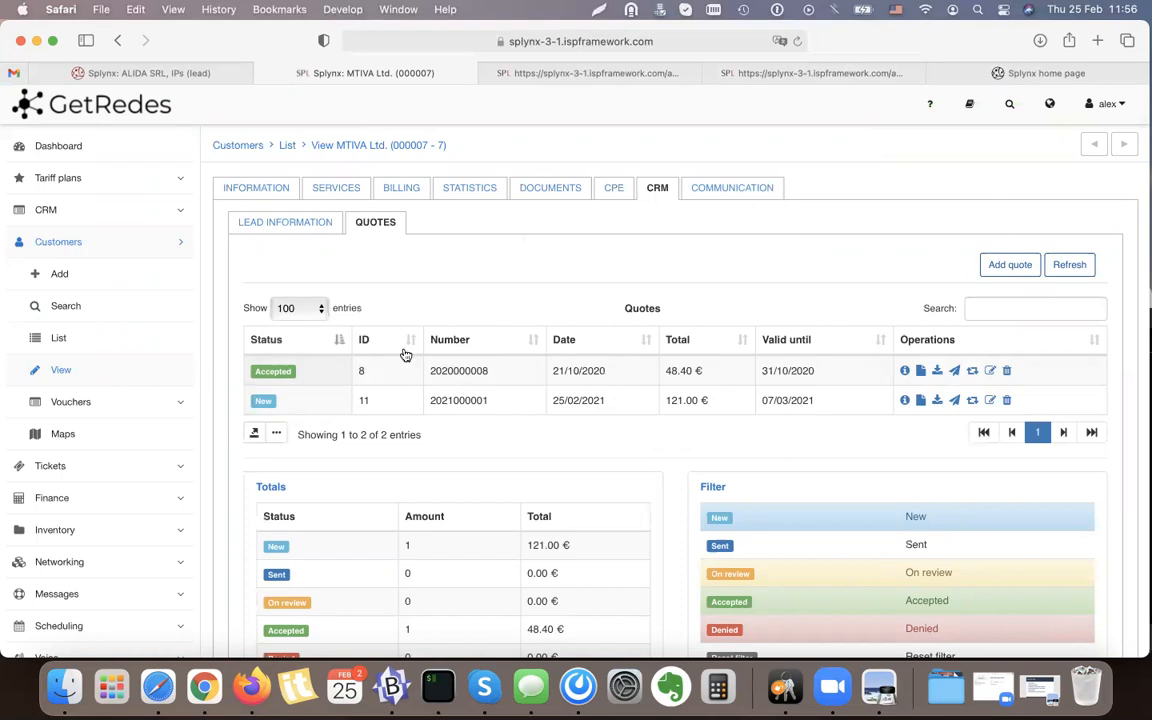
Step: Open MTIVA Ltd.'s general information, switch to Preview to read the SPLYNX CRM slide, and return to Safari
click(242, 191)
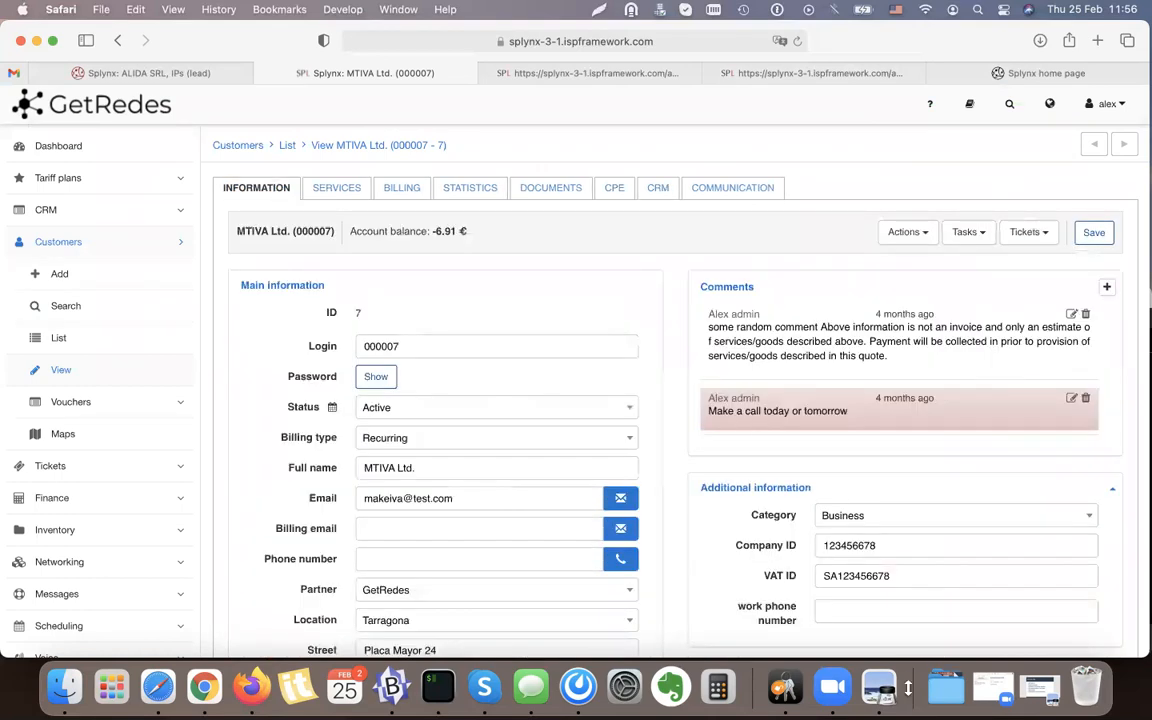
click(879, 688)
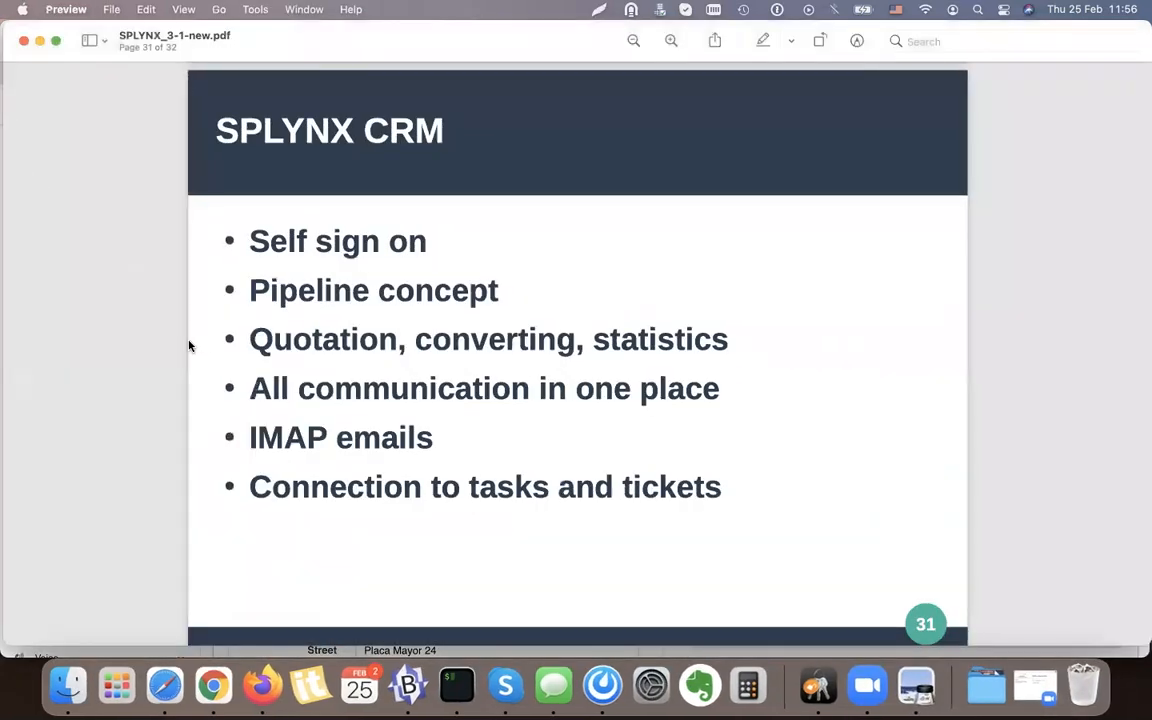
drag(656, 397, 671, 397)
click(680, 397)
click(165, 686)
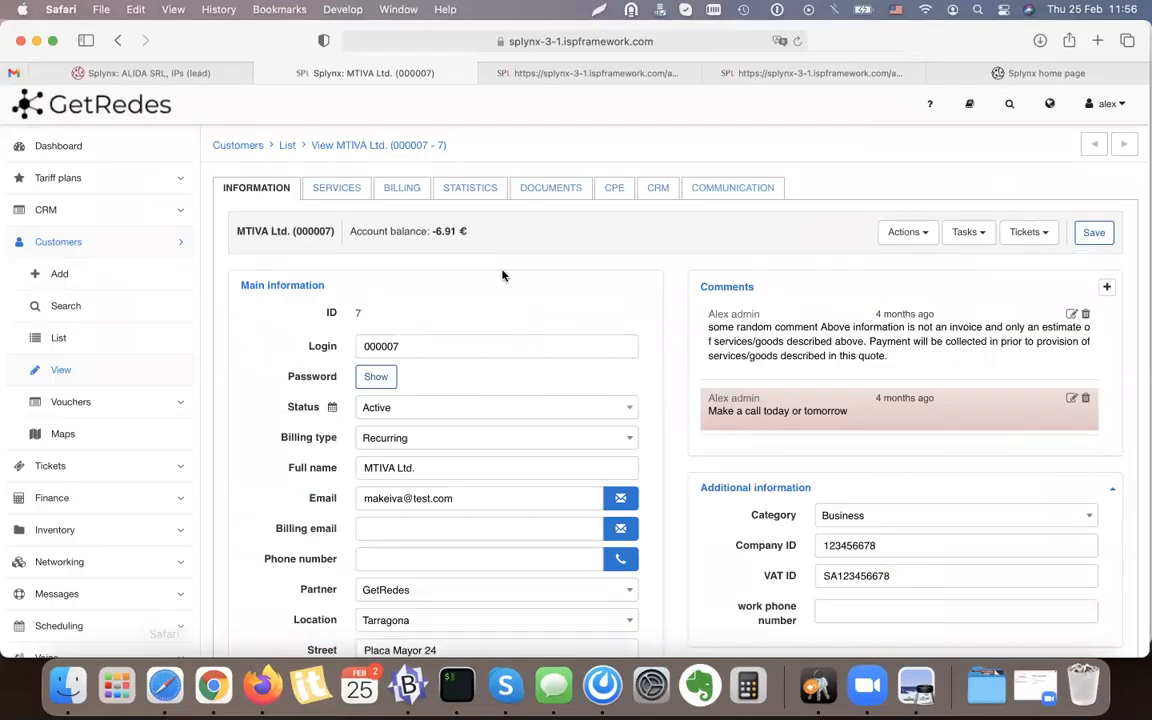
Step: Look over the task and ticket options for MTIVA Ltd. and view its communication history
click(965, 232)
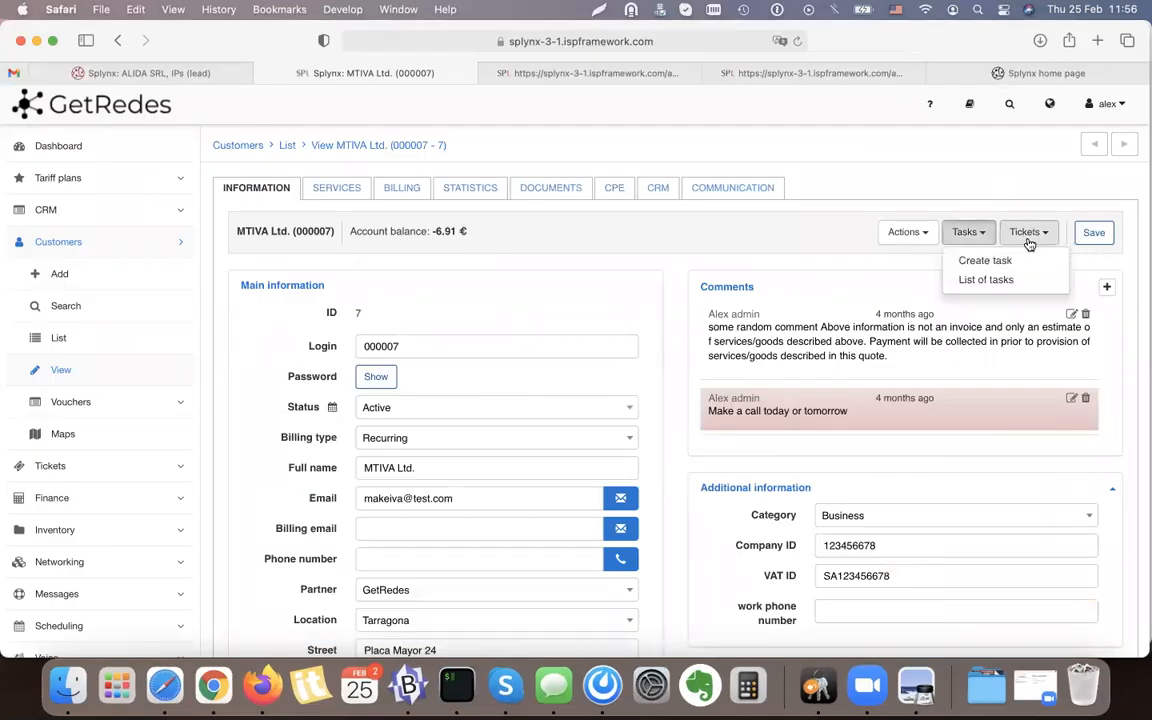
click(1028, 236)
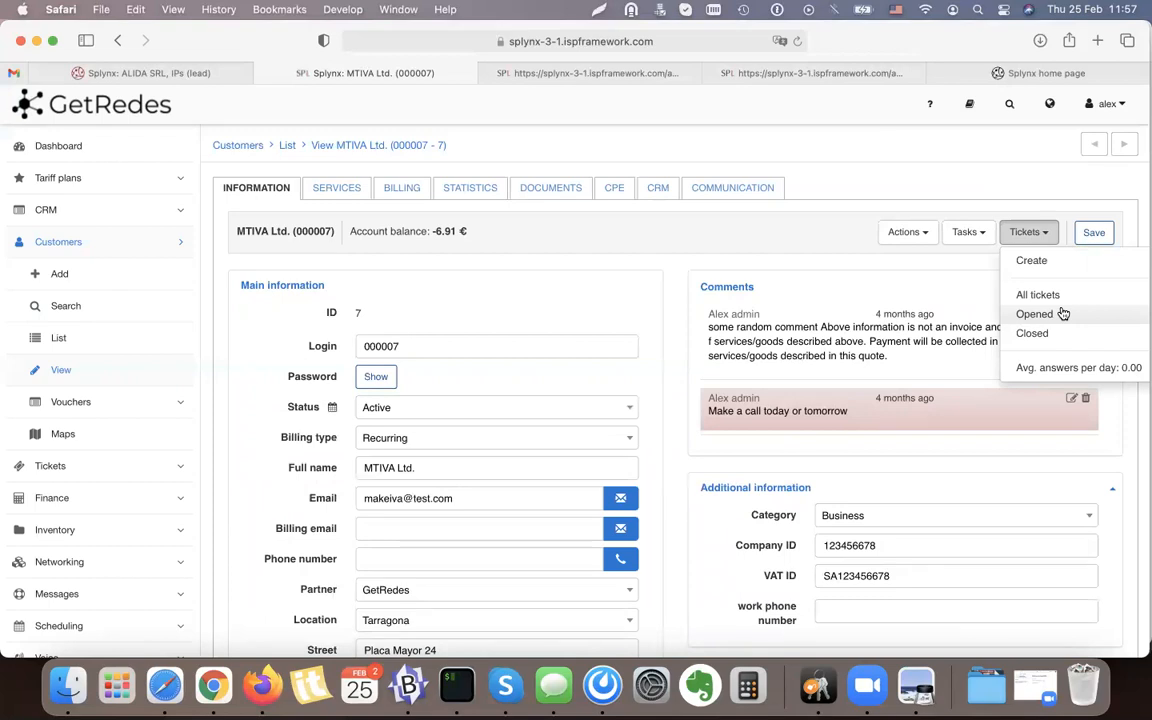
click(746, 187)
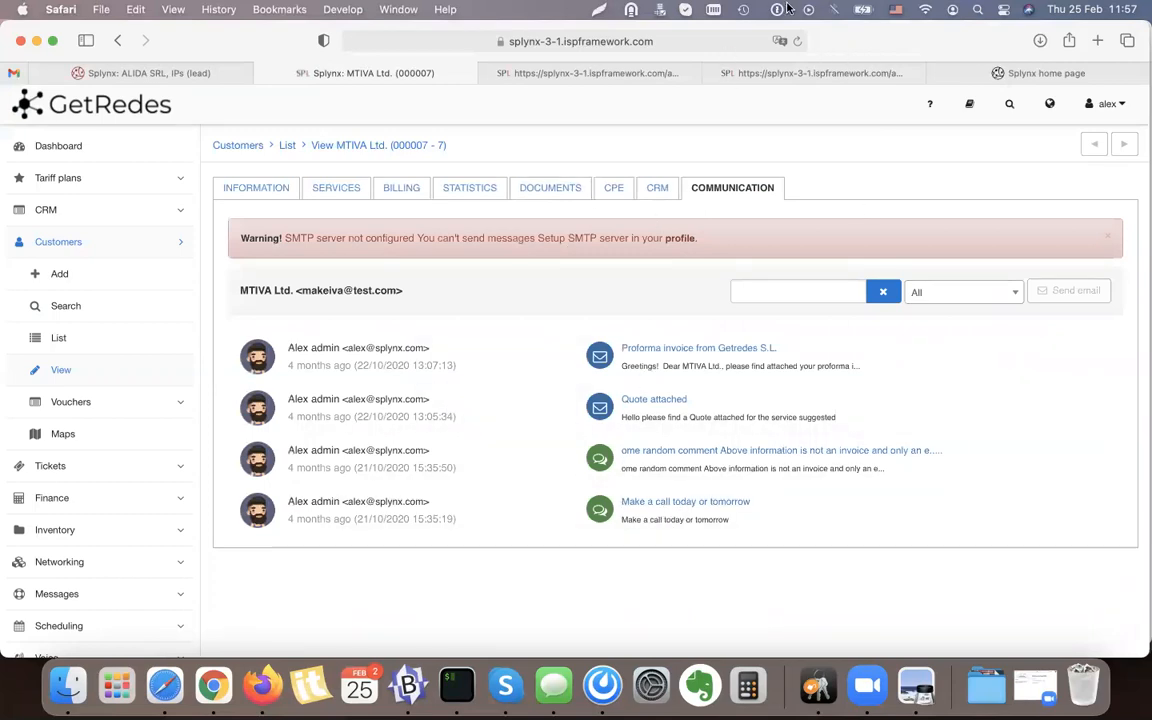
Step: Switch to the billing.splynx.com session and review the email tracking options and deny list in the profile's IMAP settings
click(167, 72)
scroll(154, 468, down, 4)
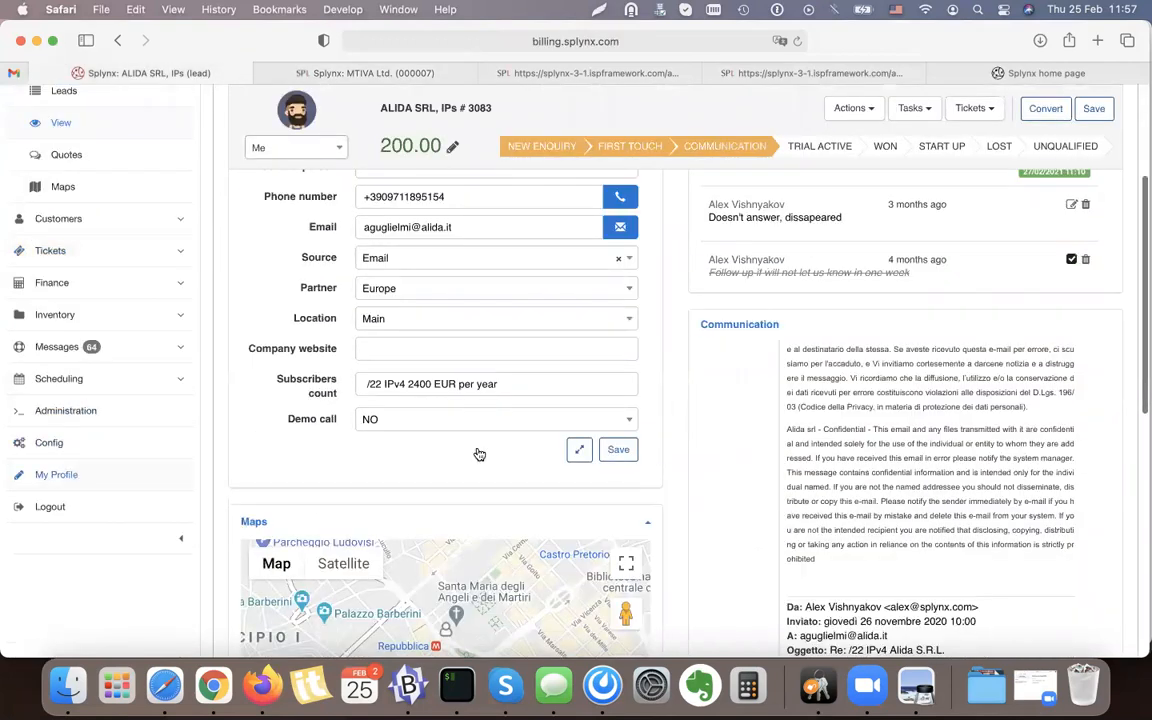
scroll(680, 333, up, 4)
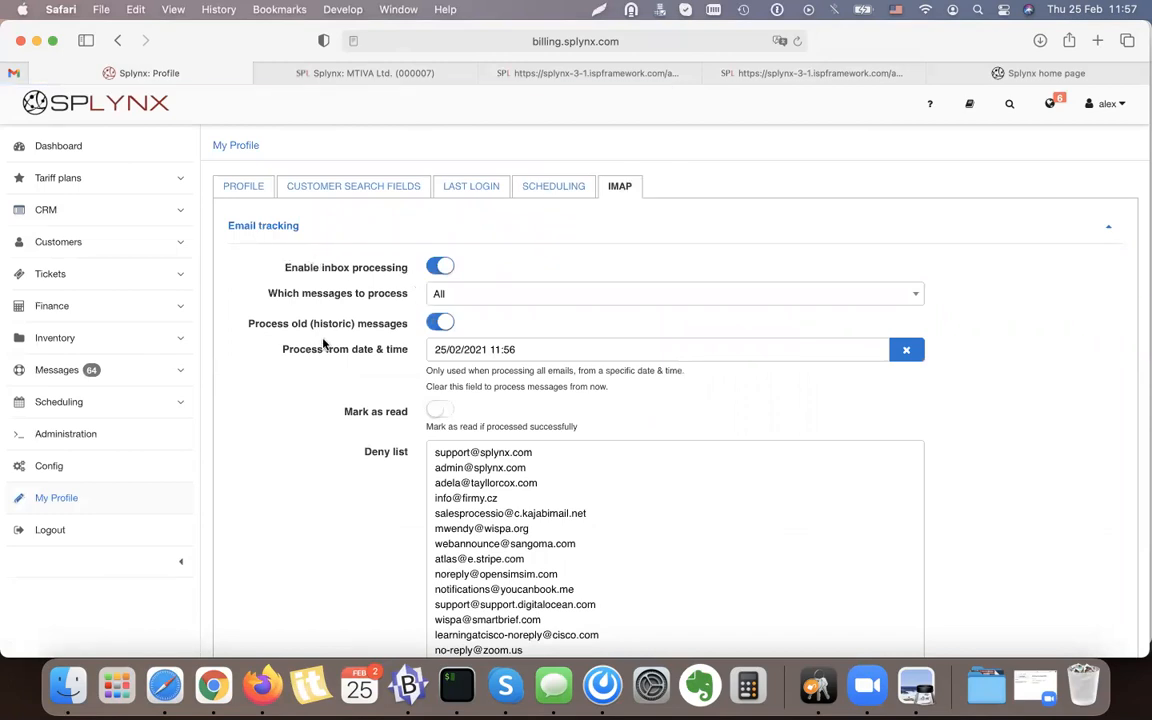
scroll(323, 340, down, 2)
scroll(323, 344, down, 5)
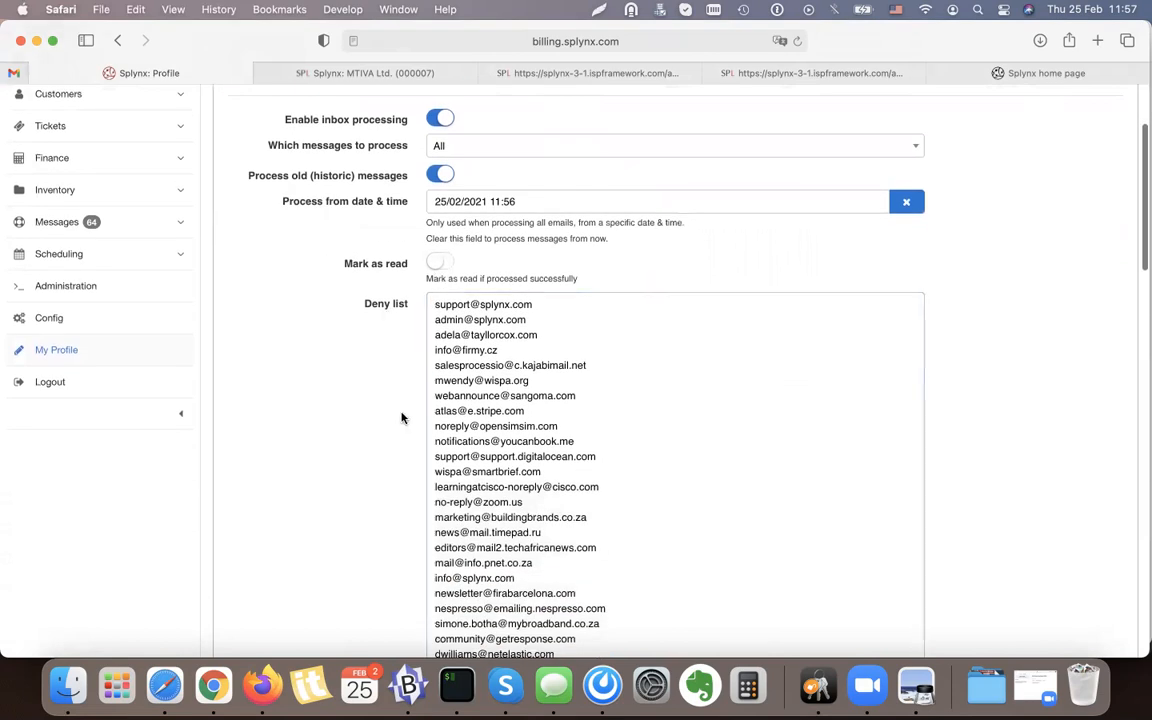
scroll(401, 418, down, 20)
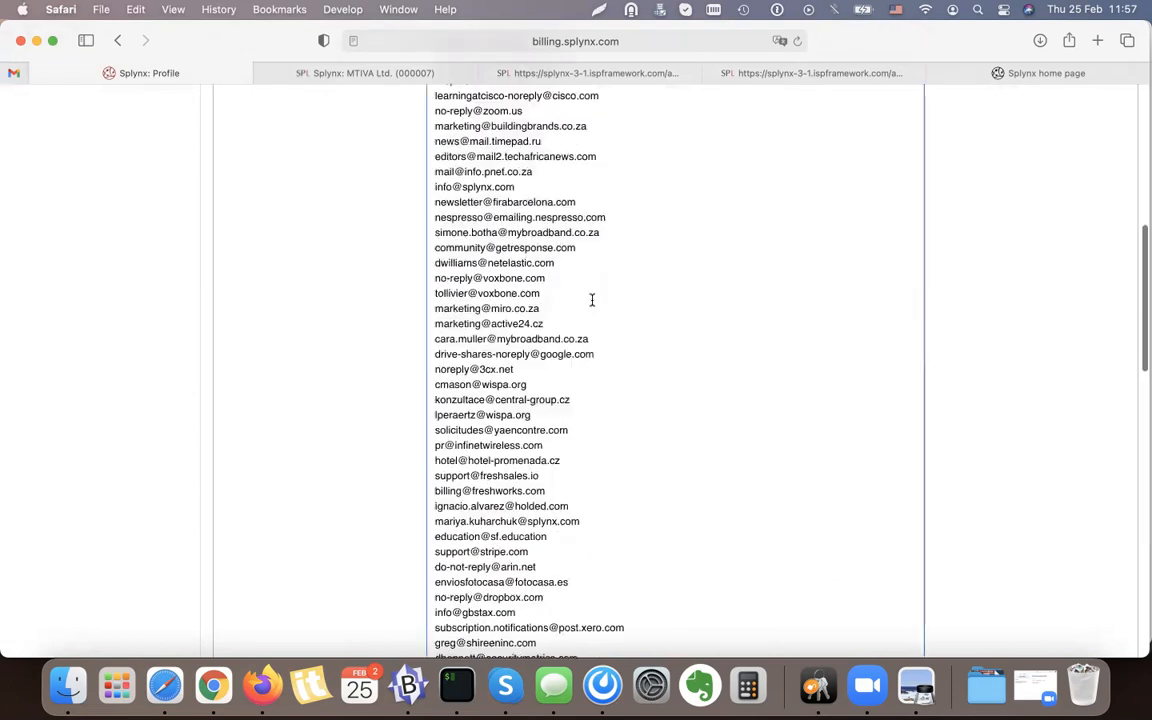
scroll(591, 300, down, 1)
scroll(591, 302, down, 13)
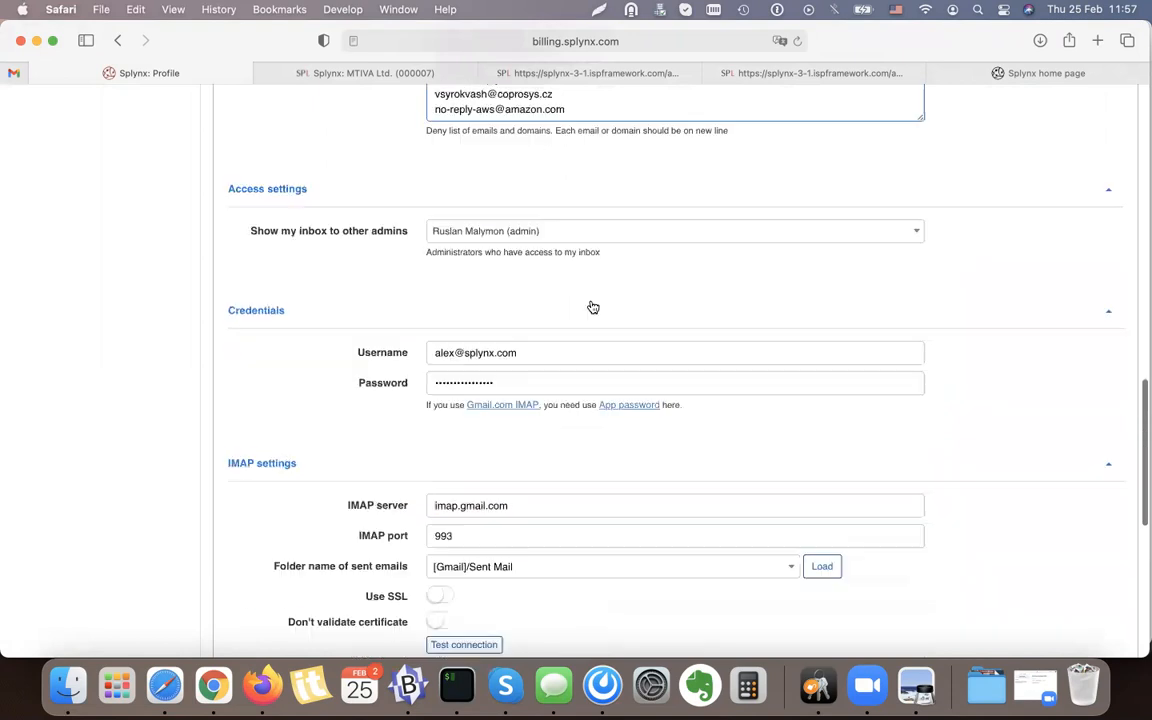
scroll(324, 268, down, 2)
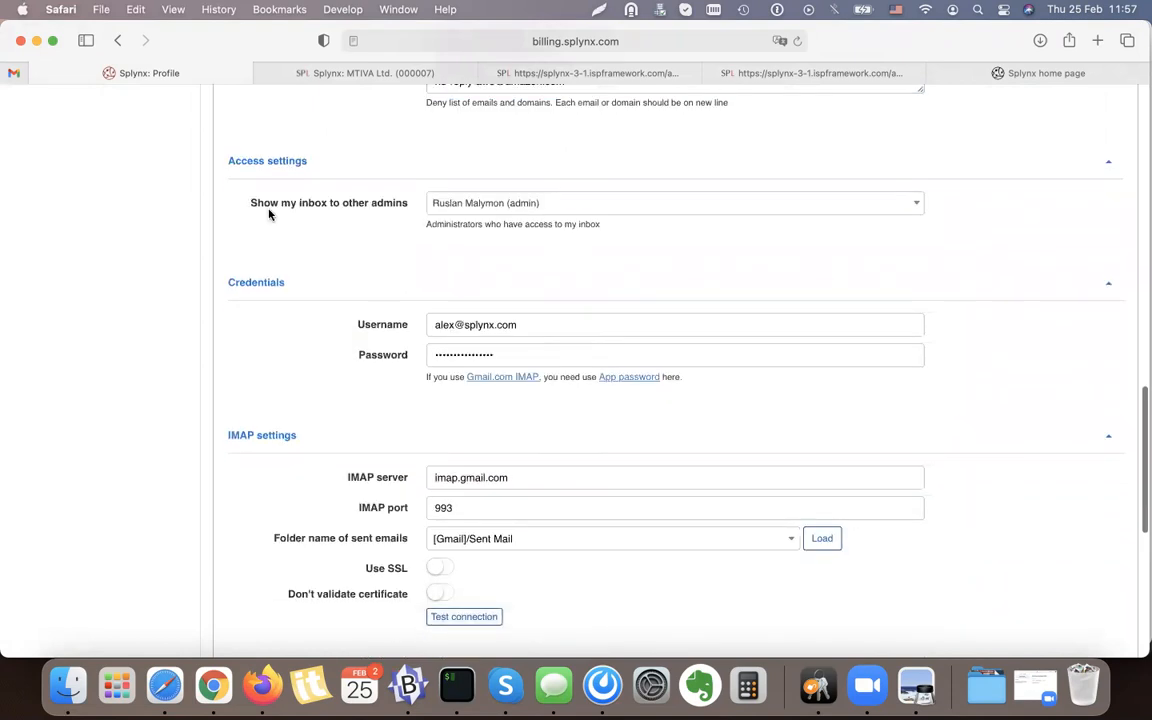
Step: Examine the option for sharing the inbox with other admins, plus the credentials, IMAP and SMTP settings
drag(250, 202, 405, 203)
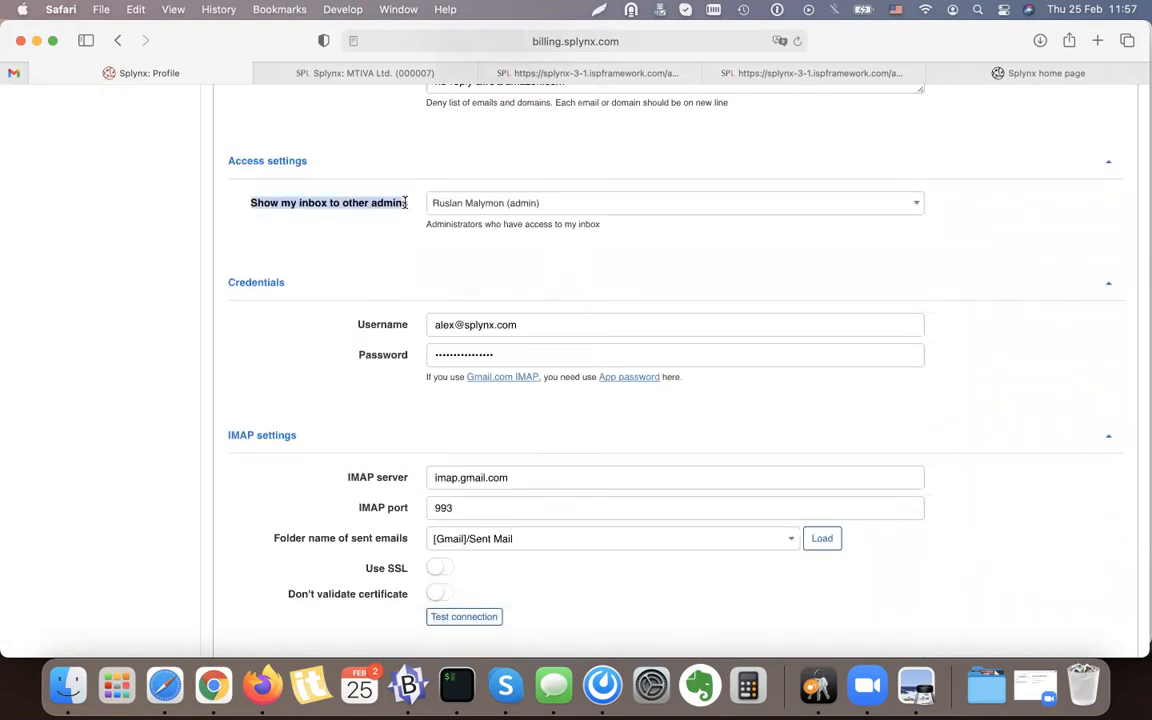
scroll(573, 337, up, 3)
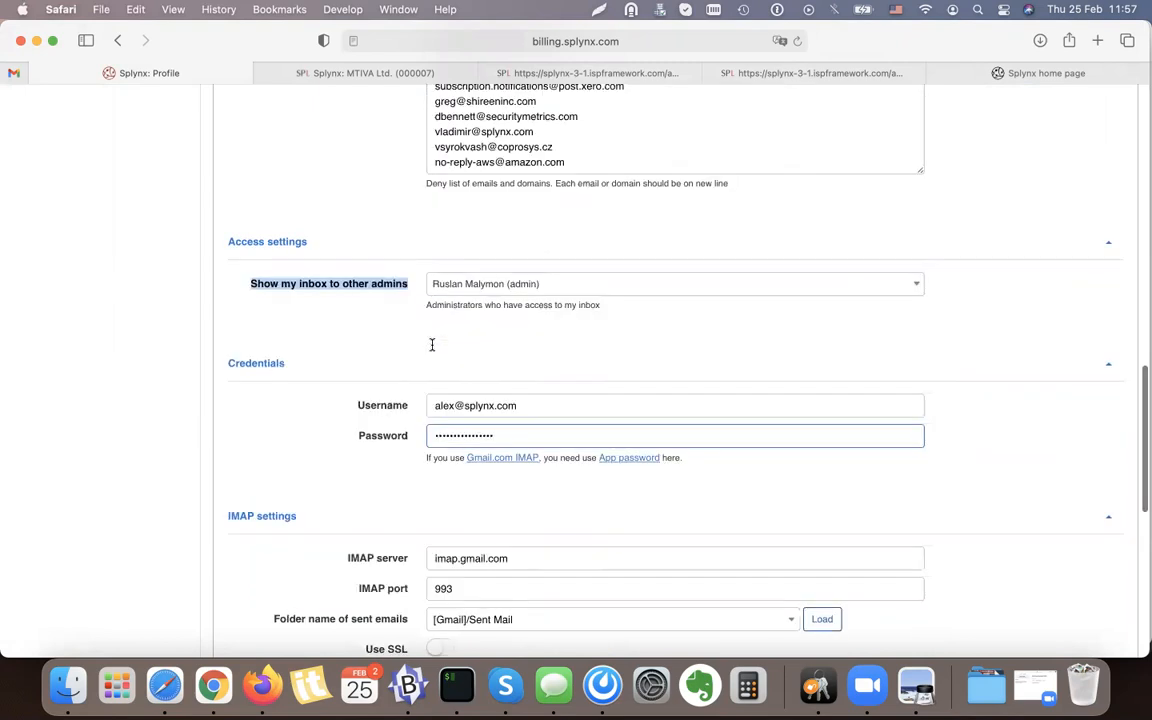
click(779, 293)
click(919, 252)
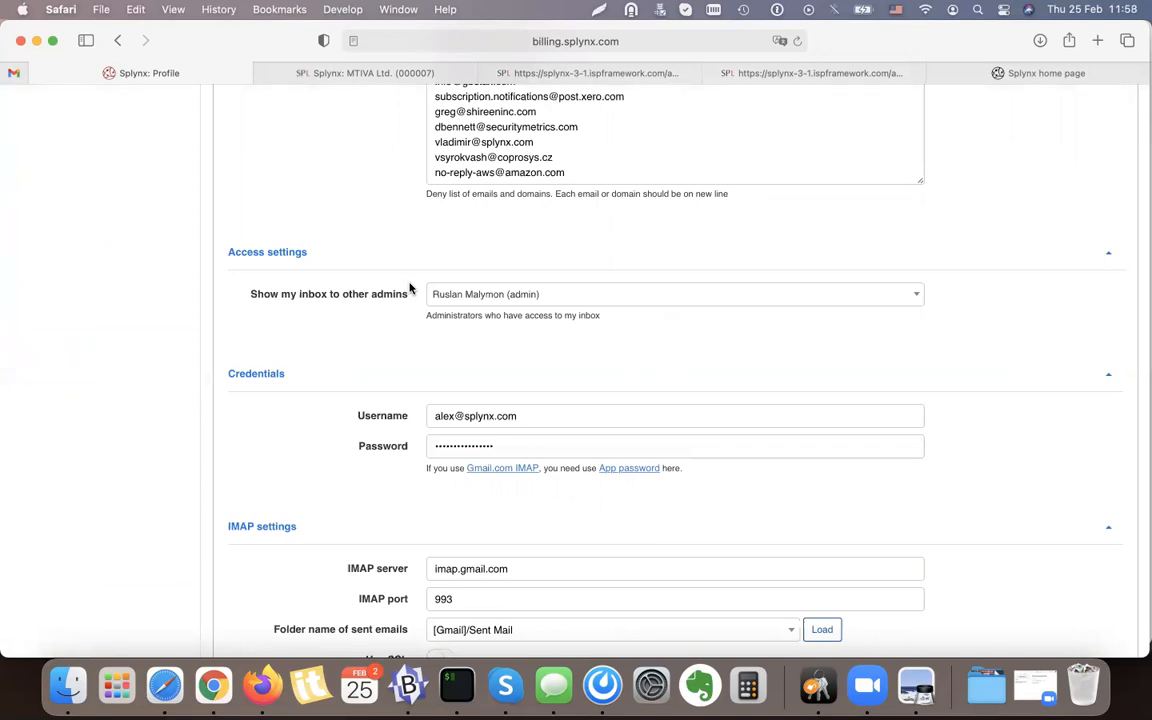
scroll(333, 304, down, 3)
scroll(349, 378, down, 10)
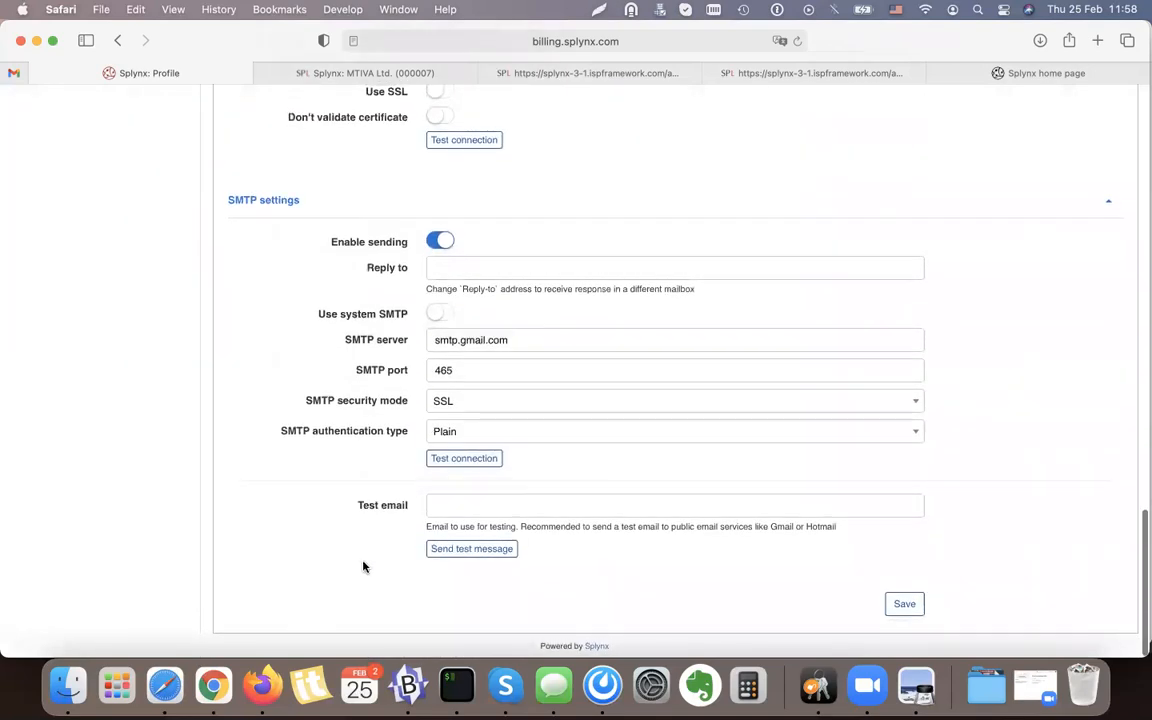
scroll(363, 565, up, 20)
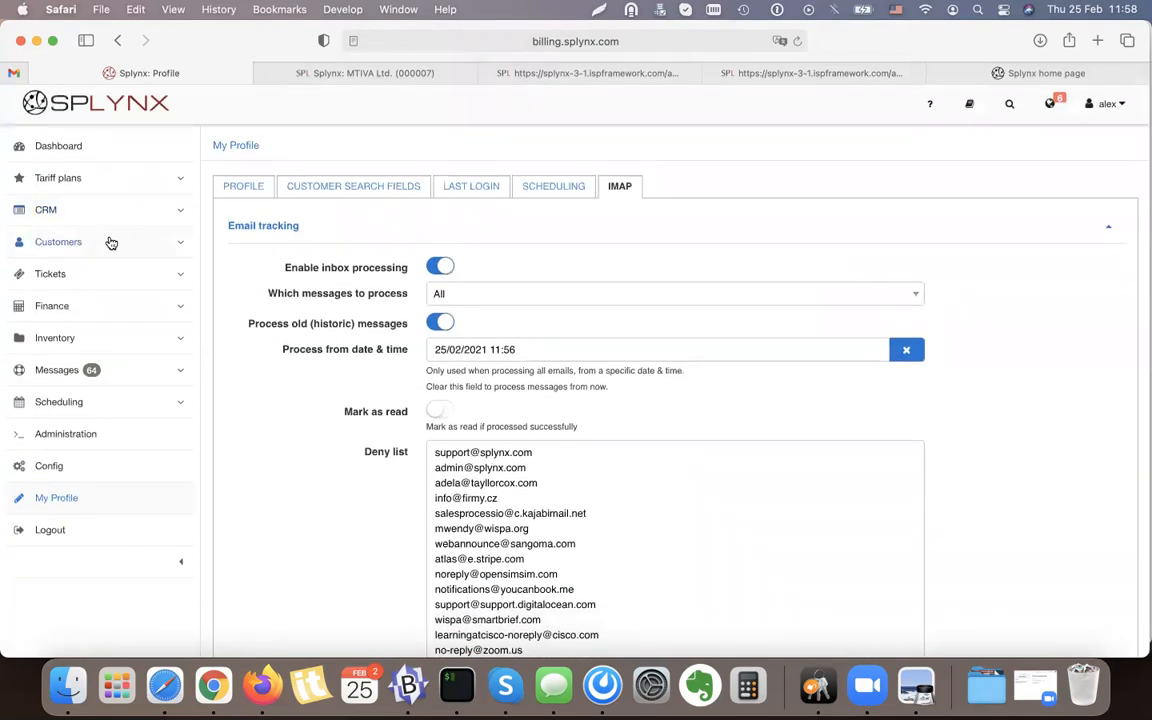
Step: Go back to the ALIDA SRL, IPs lead in the CRM and read its email thread "R: /22 IPv4 Alida S.R.L."
click(111, 243)
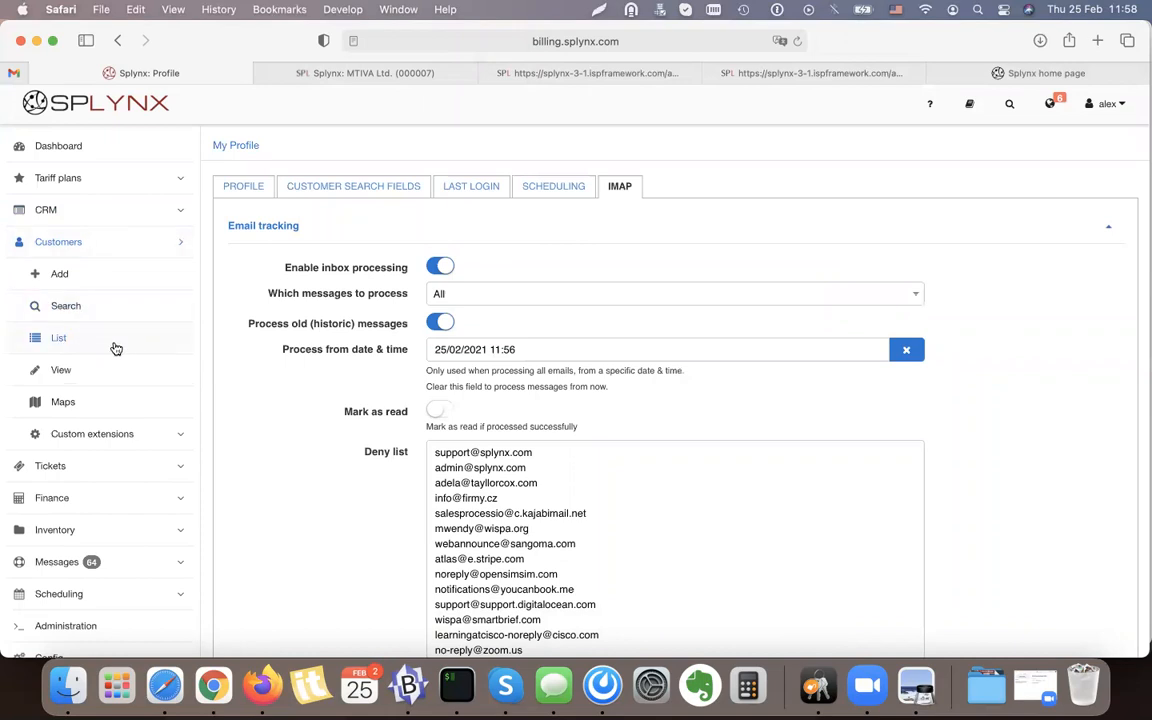
click(64, 208)
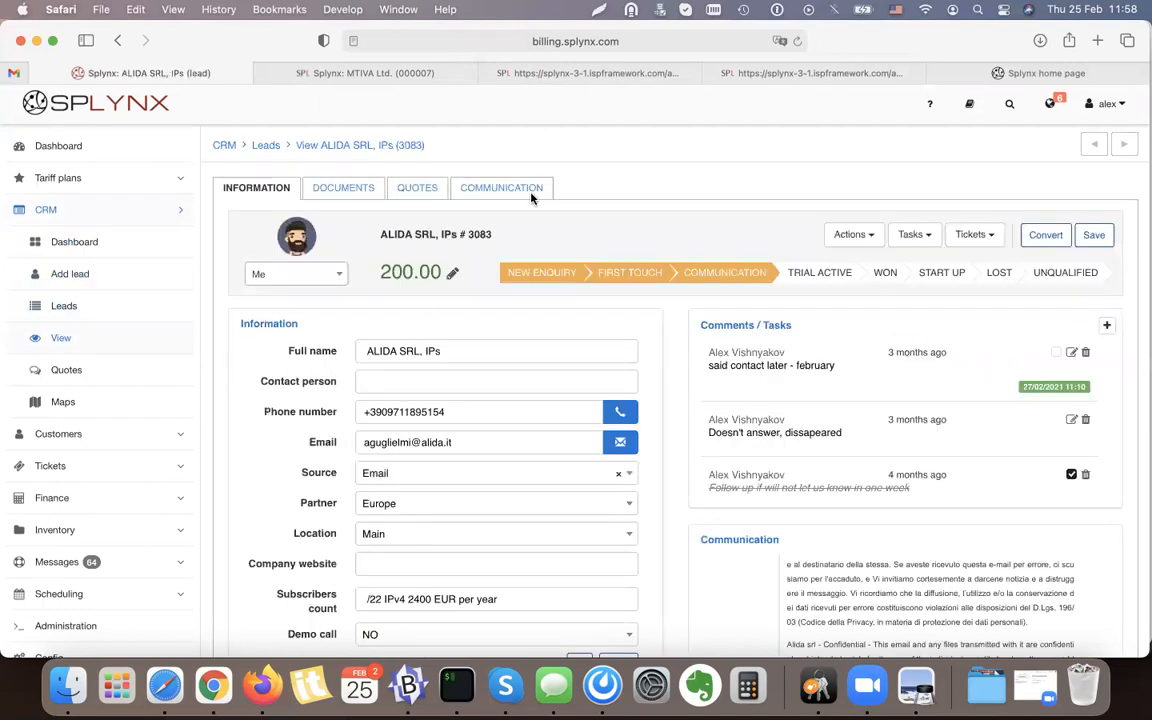
click(525, 190)
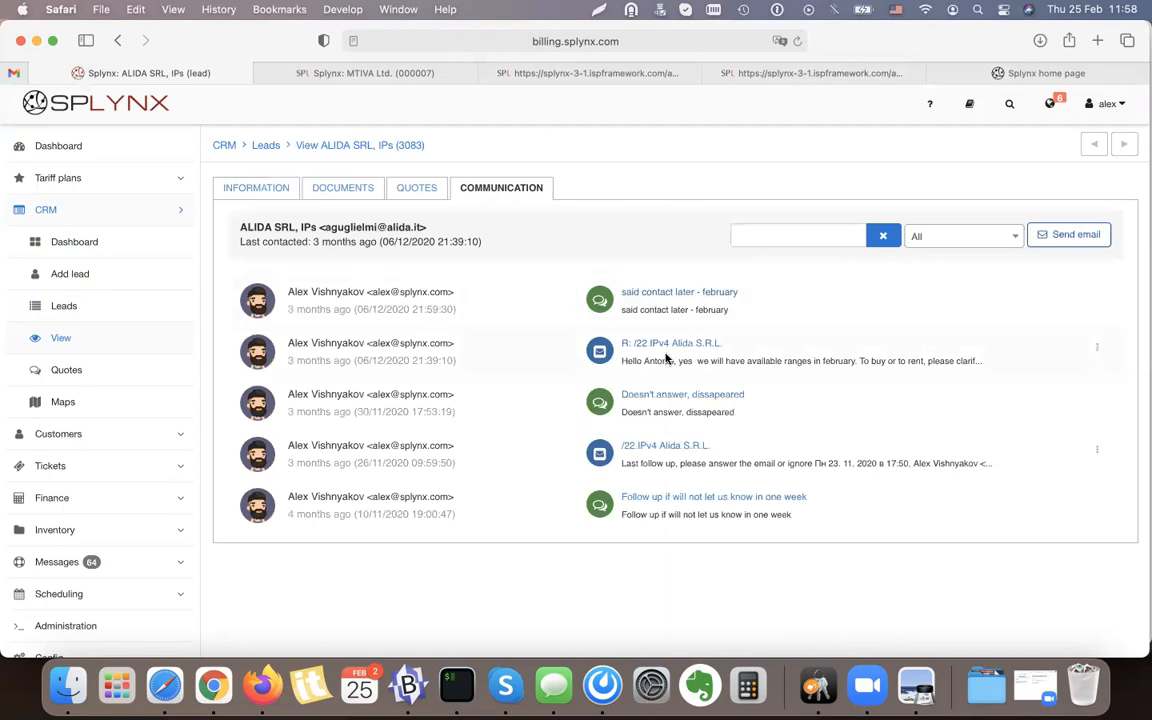
click(678, 347)
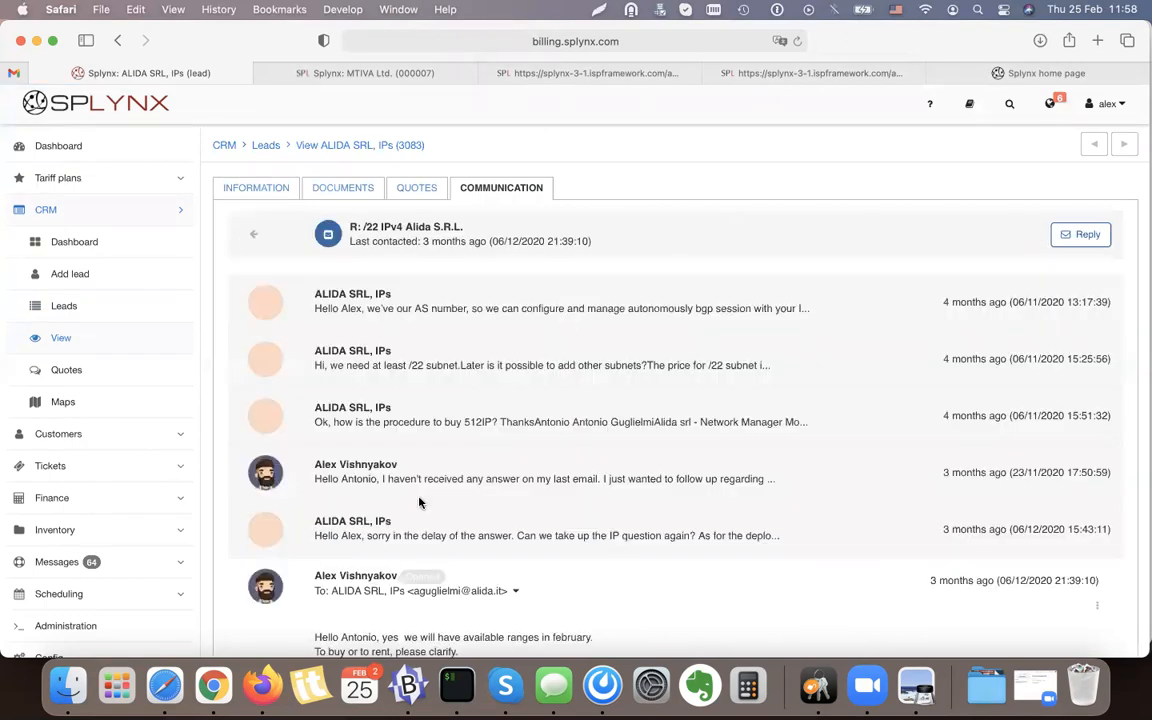
scroll(458, 504, down, 3)
scroll(370, 400, down, 4)
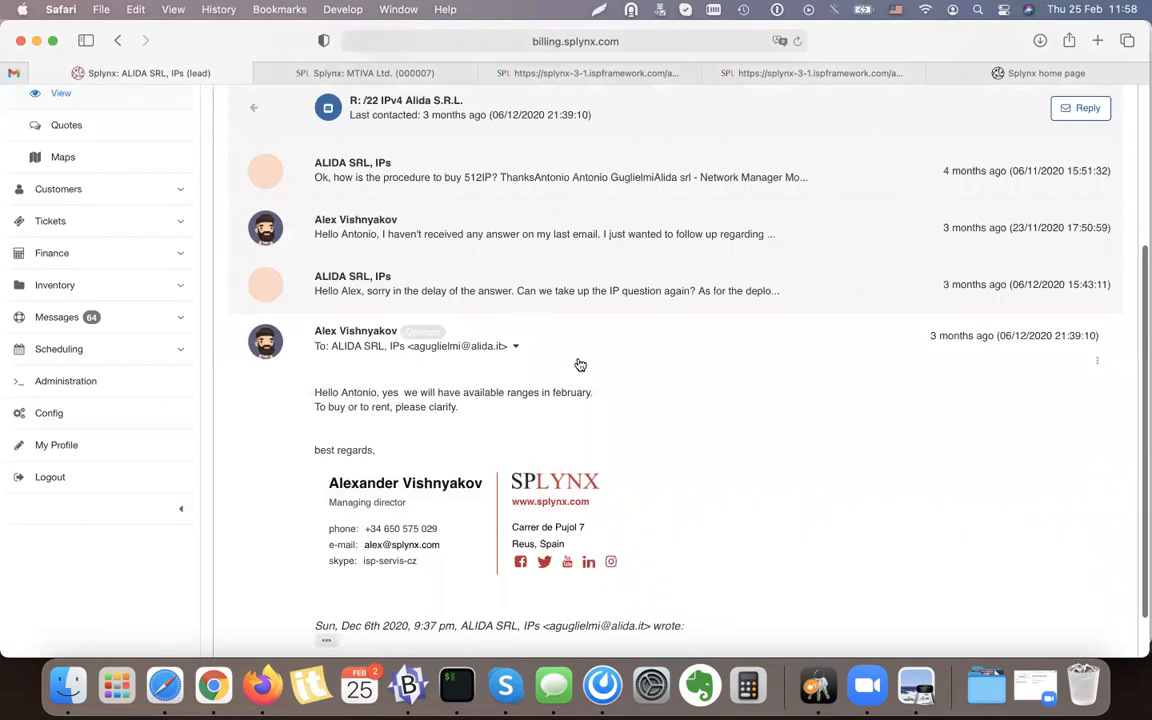
scroll(579, 363, up, 6)
Step: Start a reply to the ALIDA SRL thread, look through the editor, quoted text and attachment options, and cancel the reply
click(1085, 235)
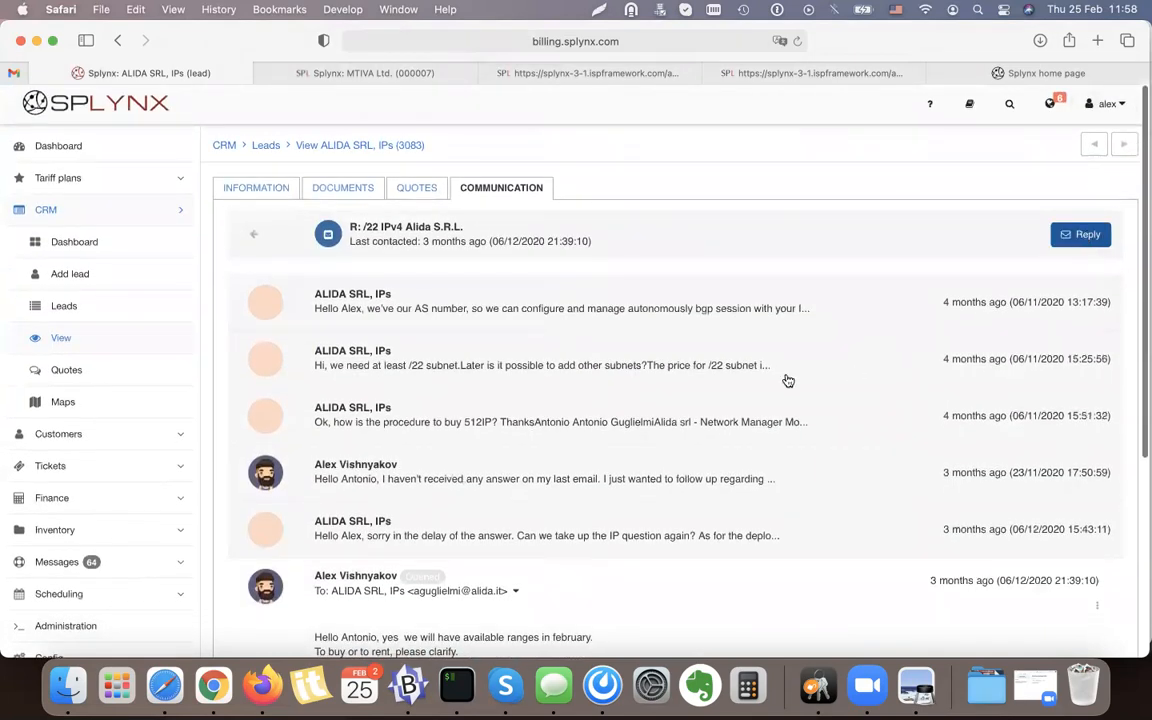
double_click(265, 253)
click(309, 250)
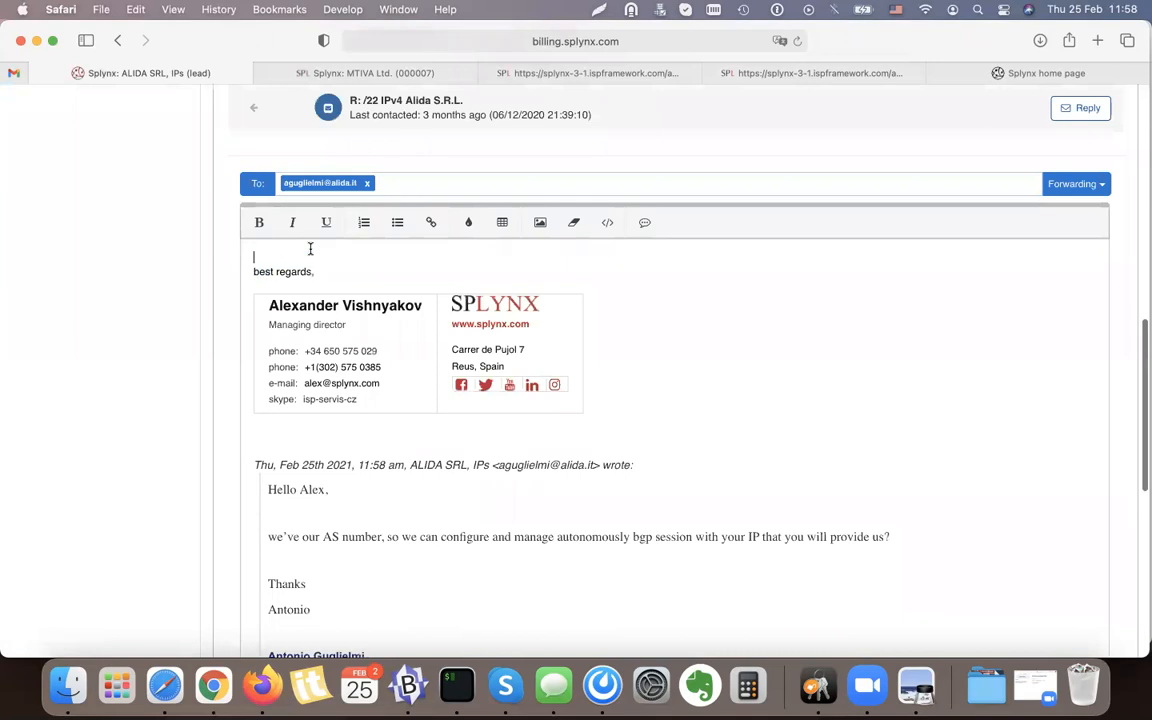
scroll(595, 421, down, 2)
scroll(595, 421, down, 6)
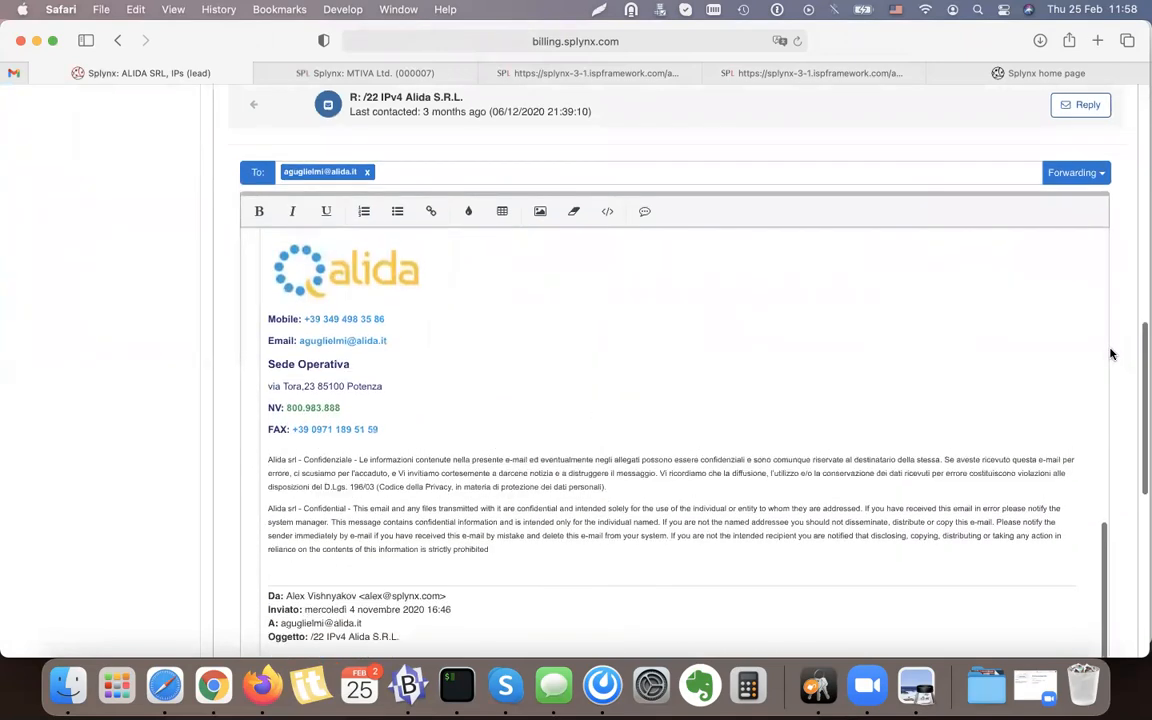
scroll(1118, 608, down, 3)
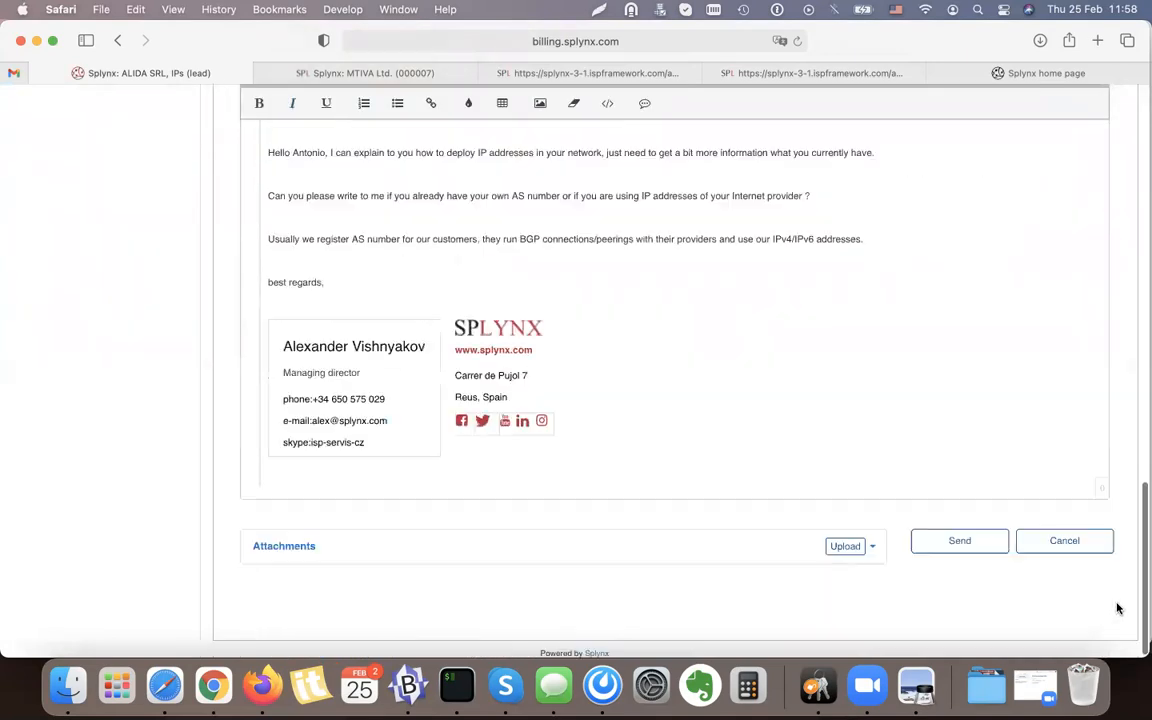
click(1080, 548)
scroll(776, 389, up, 5)
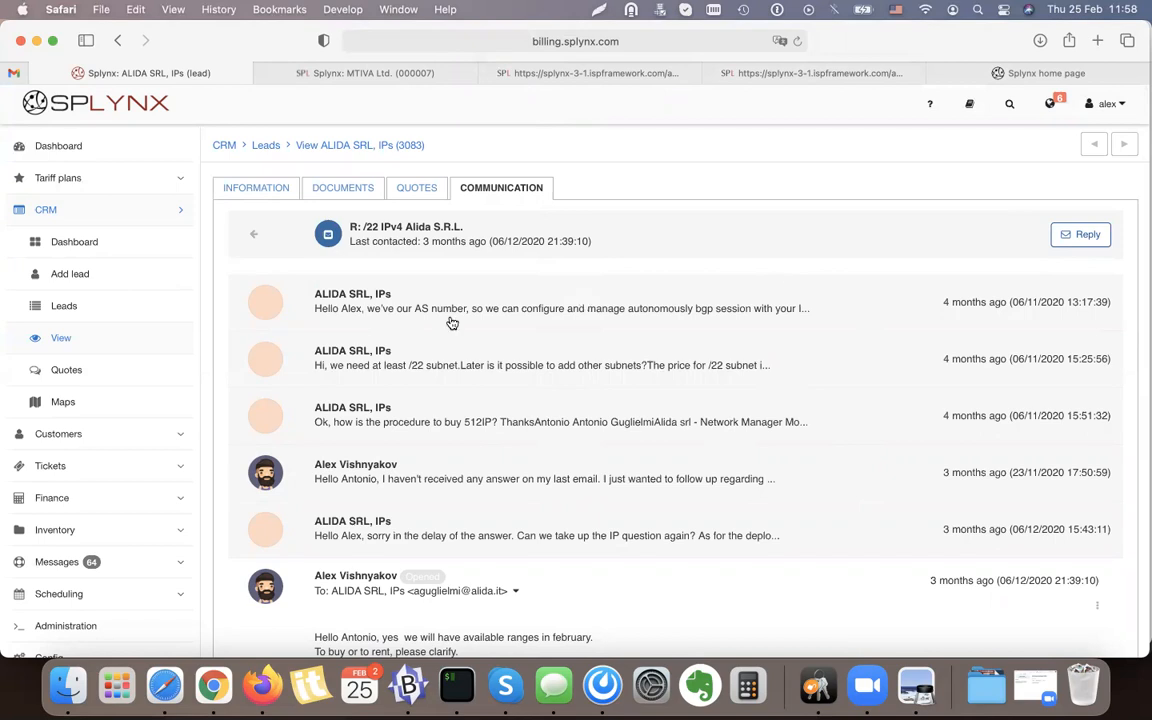
Step: Browse the messages inbox and view the "Urgence RIPE" email from the unrecognized author
click(82, 561)
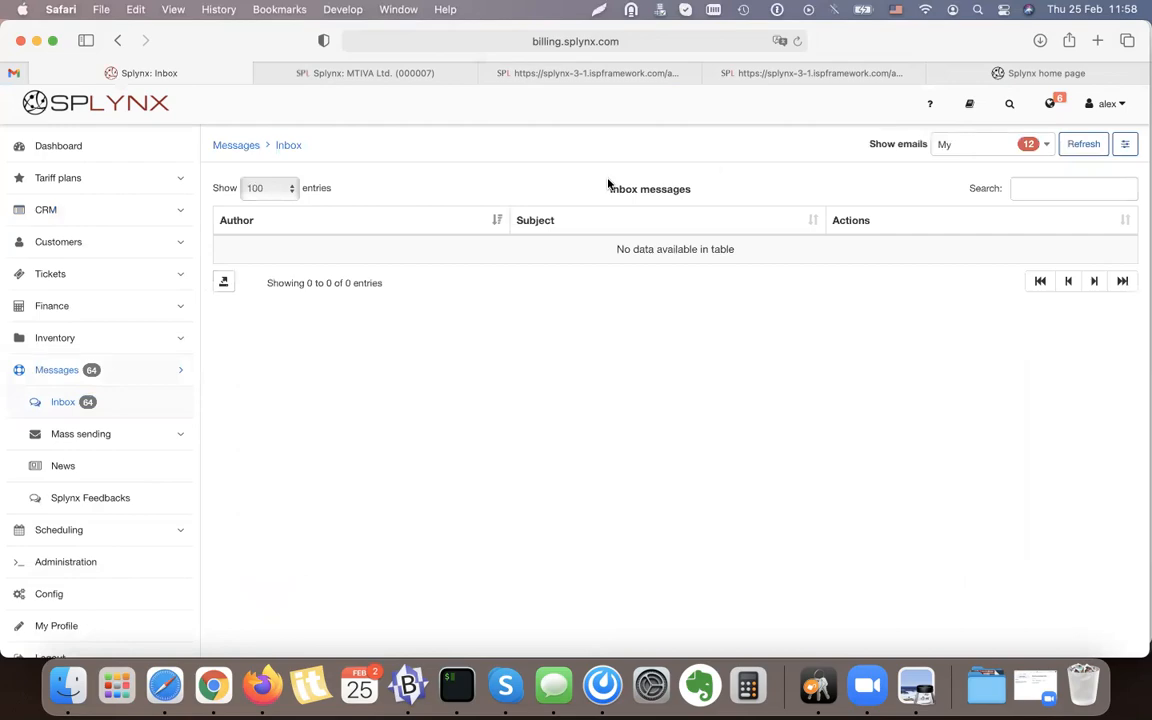
scroll(375, 457, down, 10)
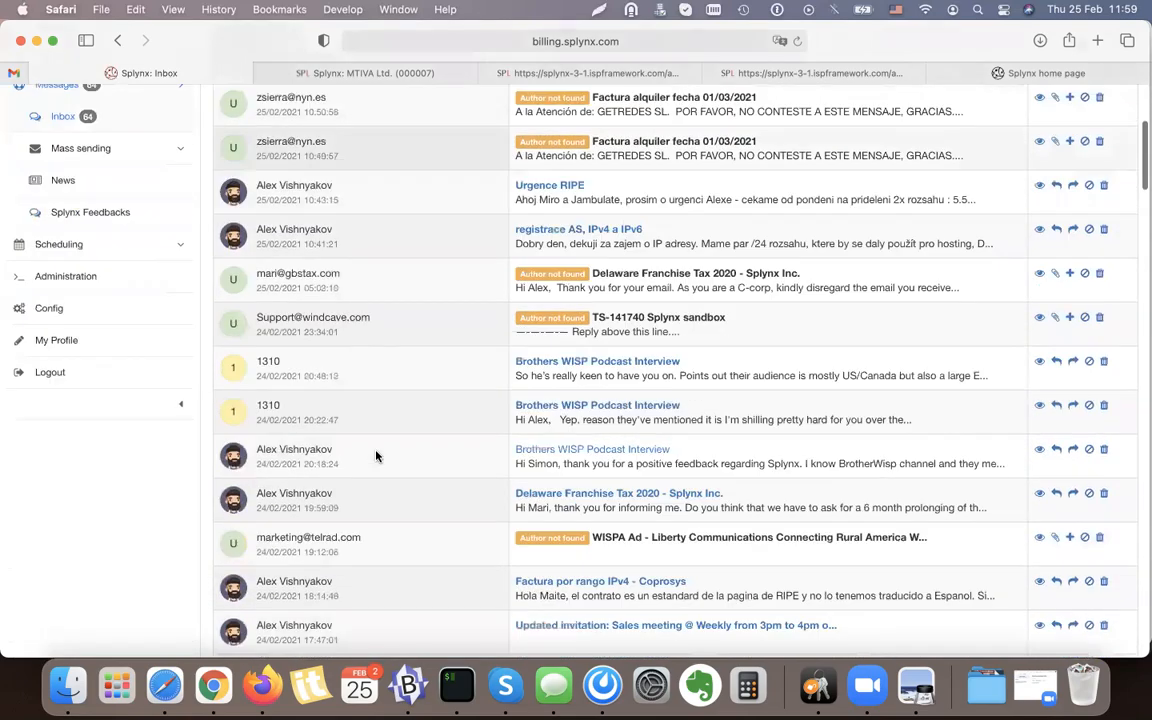
scroll(376, 456, up, 15)
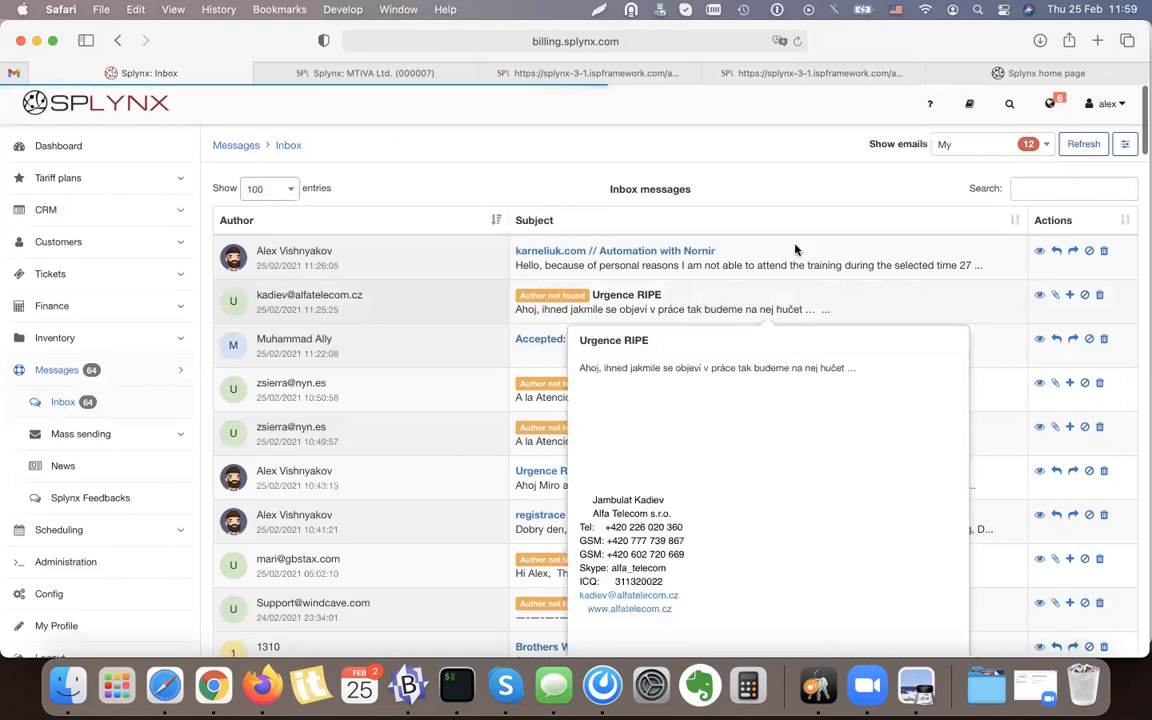
click(70, 211)
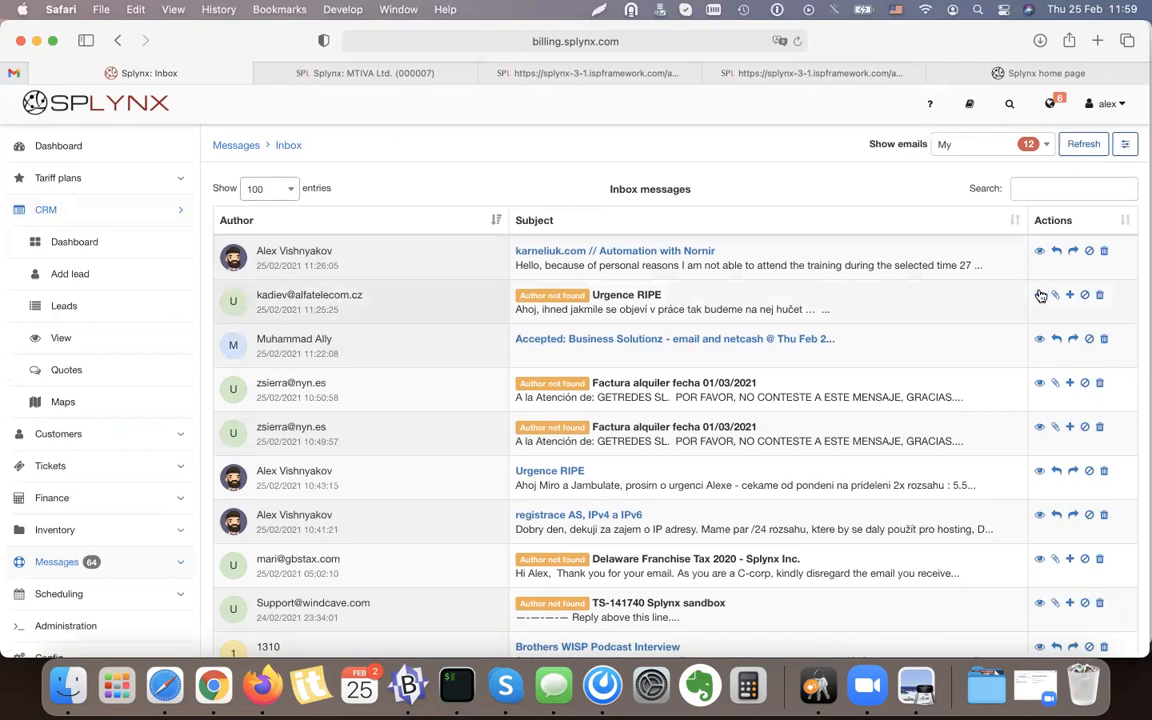
click(1039, 296)
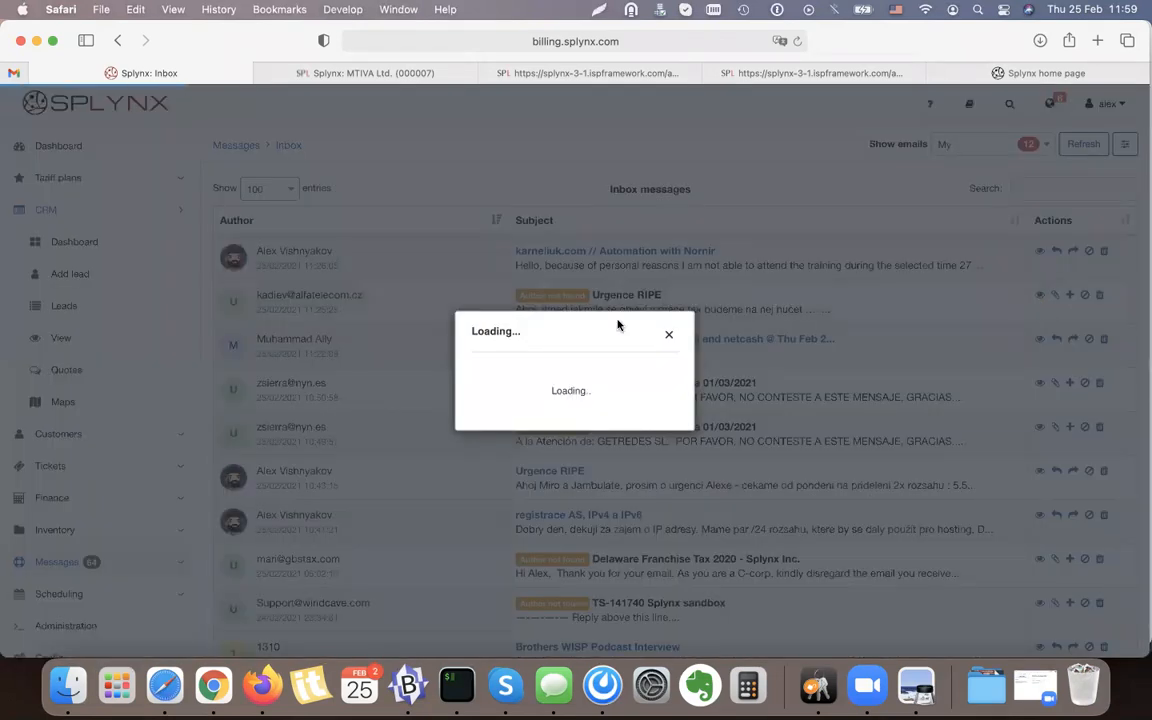
click(845, 572)
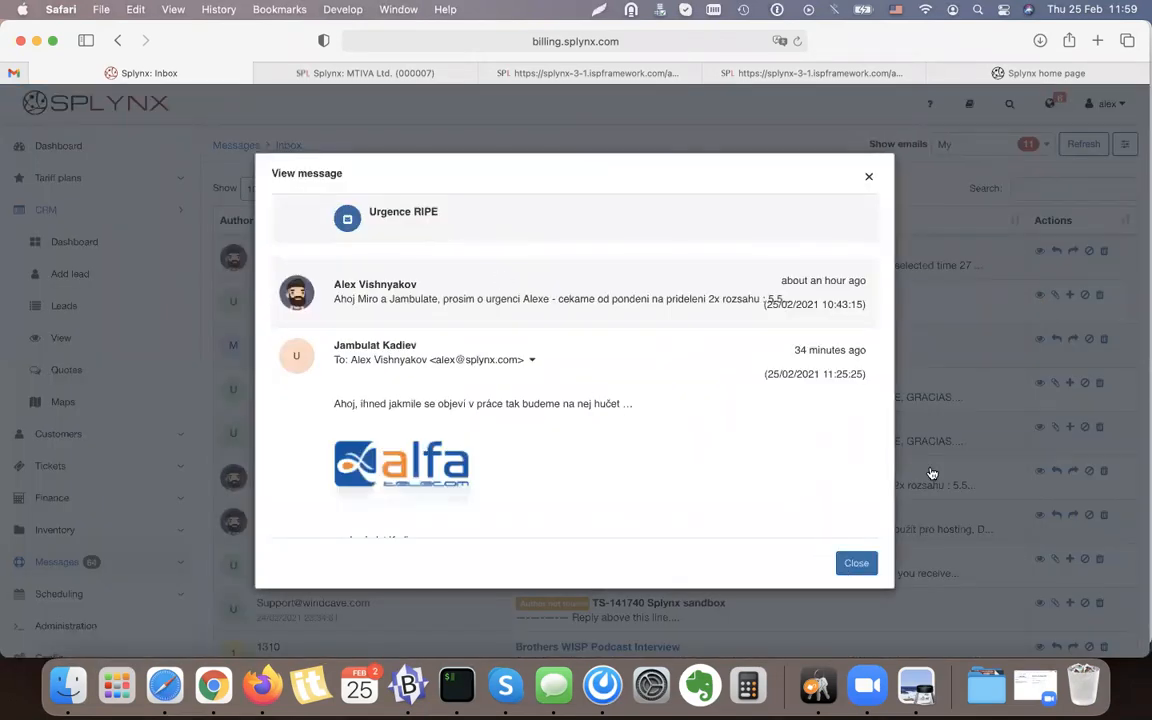
Step: Open the pairing dialog for the unrecognized "Urgence RIPE" message, look at the customer search, and close it without pairing
click(1055, 296)
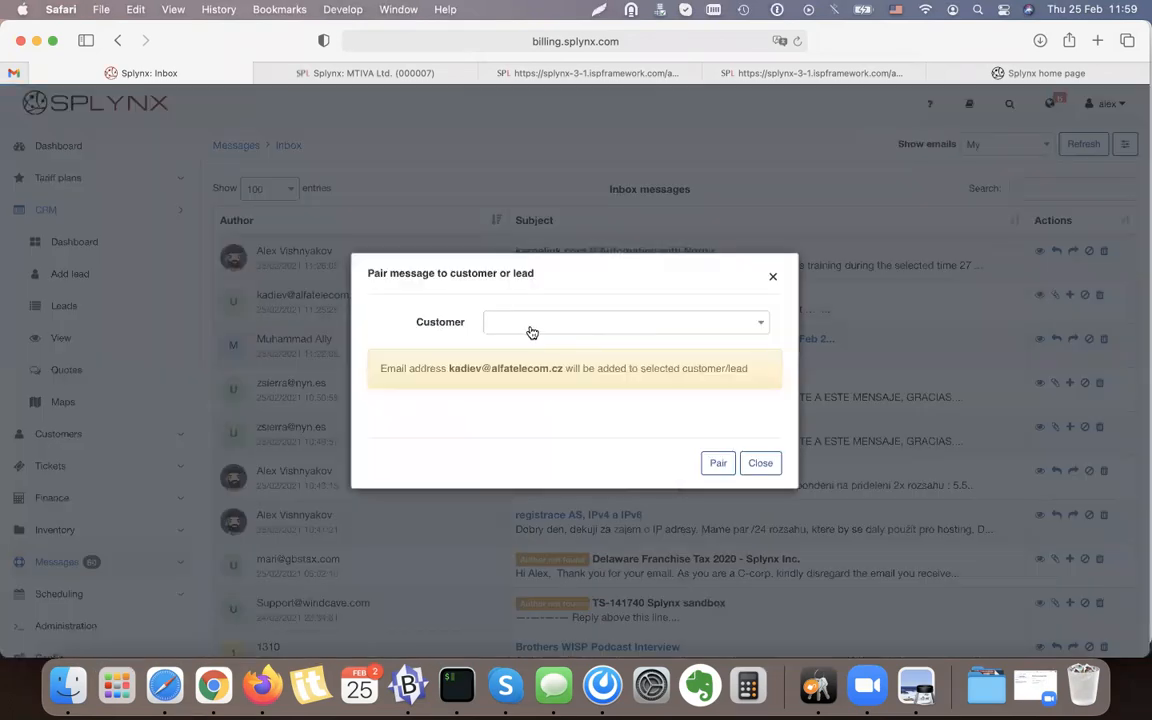
click(528, 324)
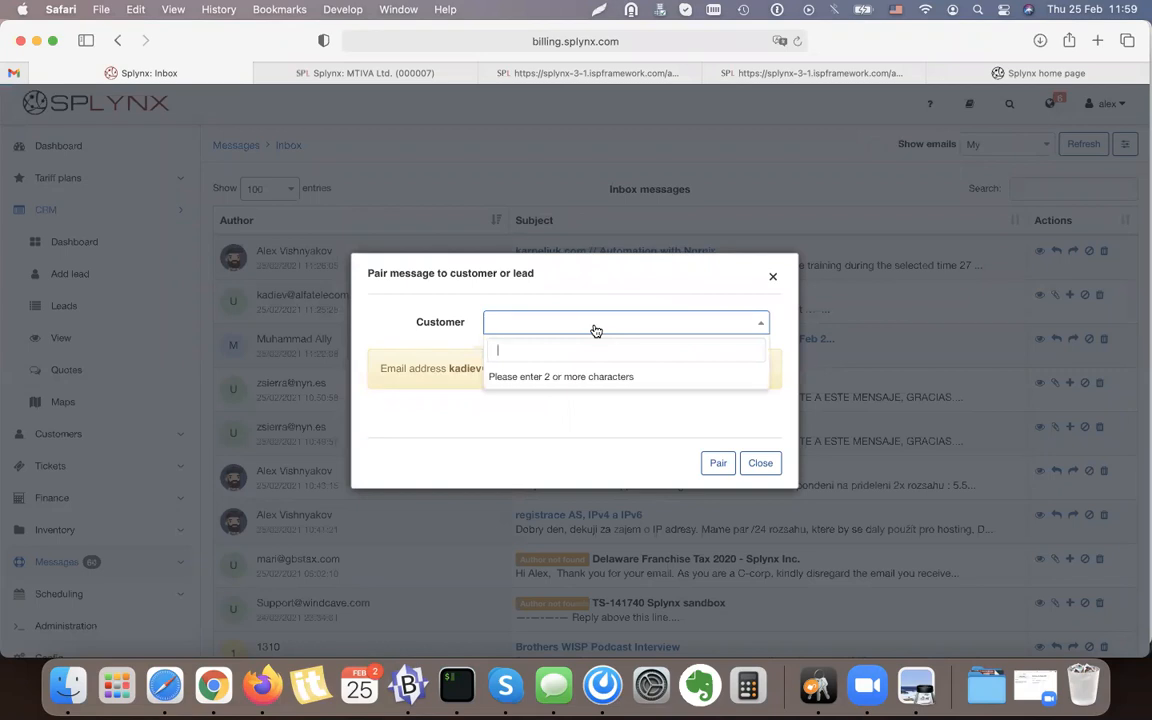
click(773, 279)
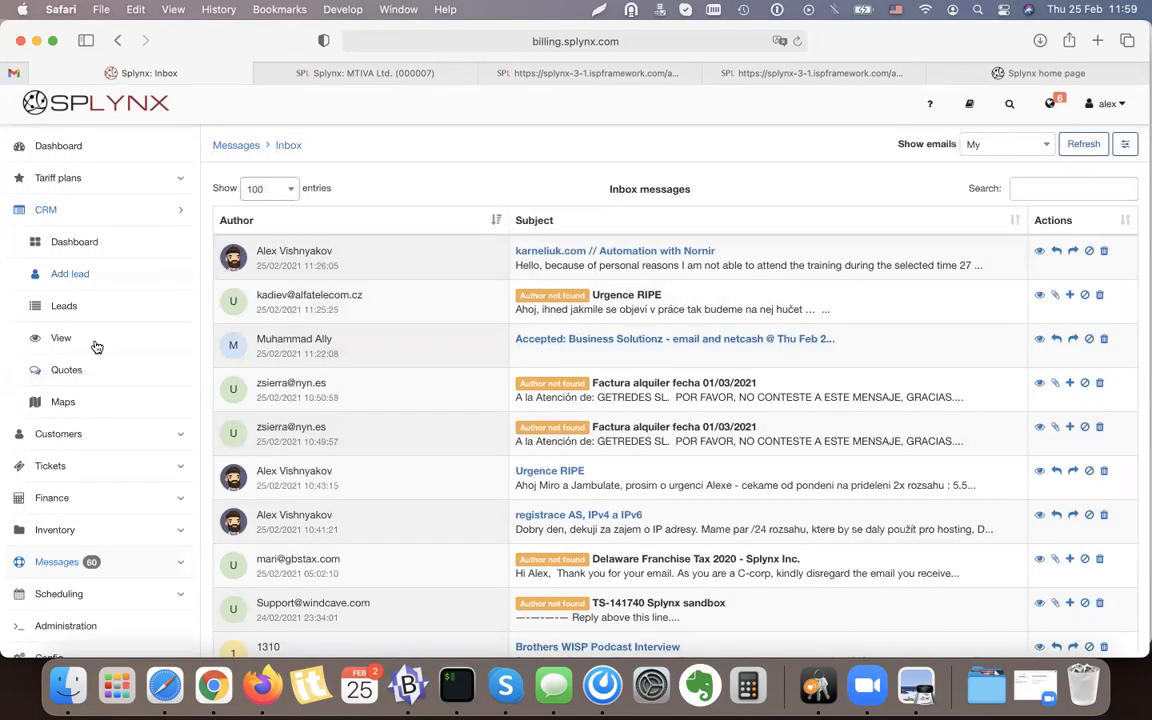
Step: Return to the ALIDA SRL, IPs lead's communication list, filter it by 25/02/2021, and clear the date filter
click(63, 338)
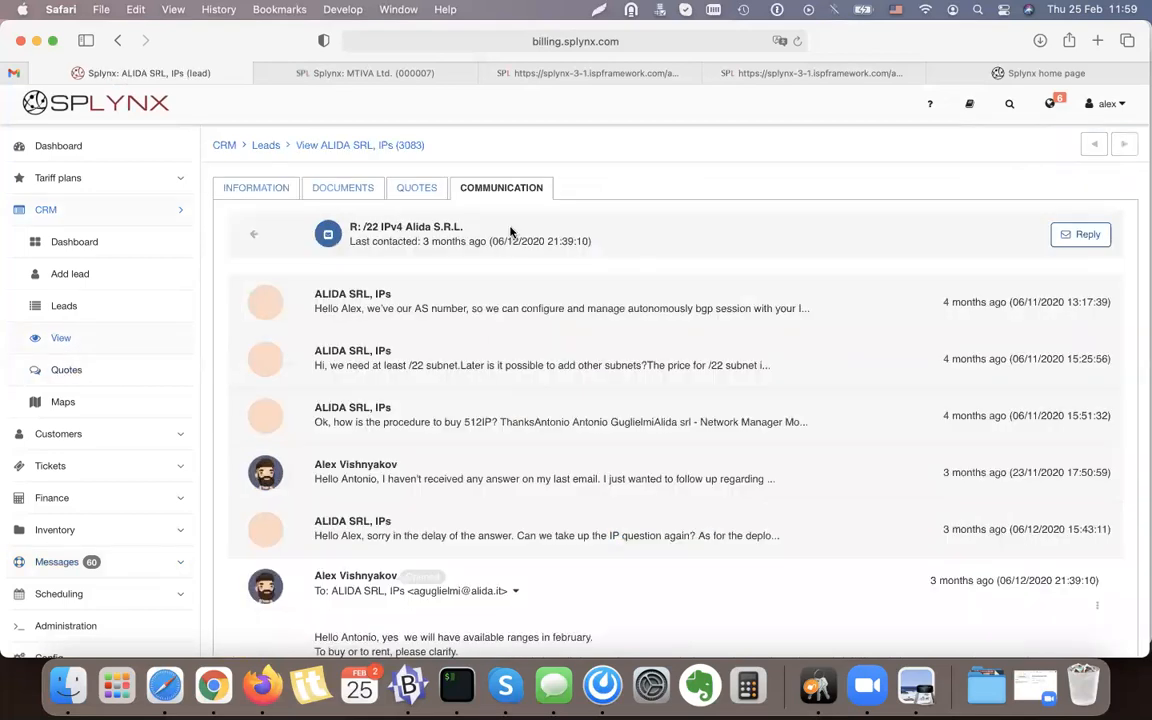
click(256, 231)
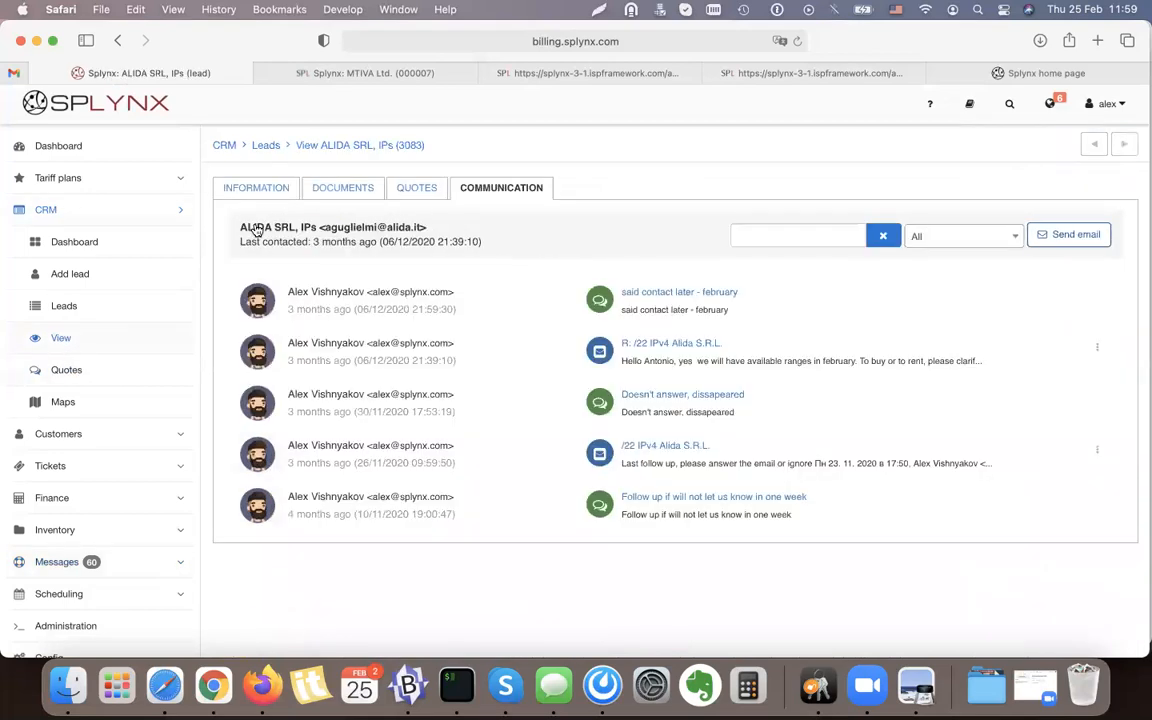
click(824, 240)
click(957, 238)
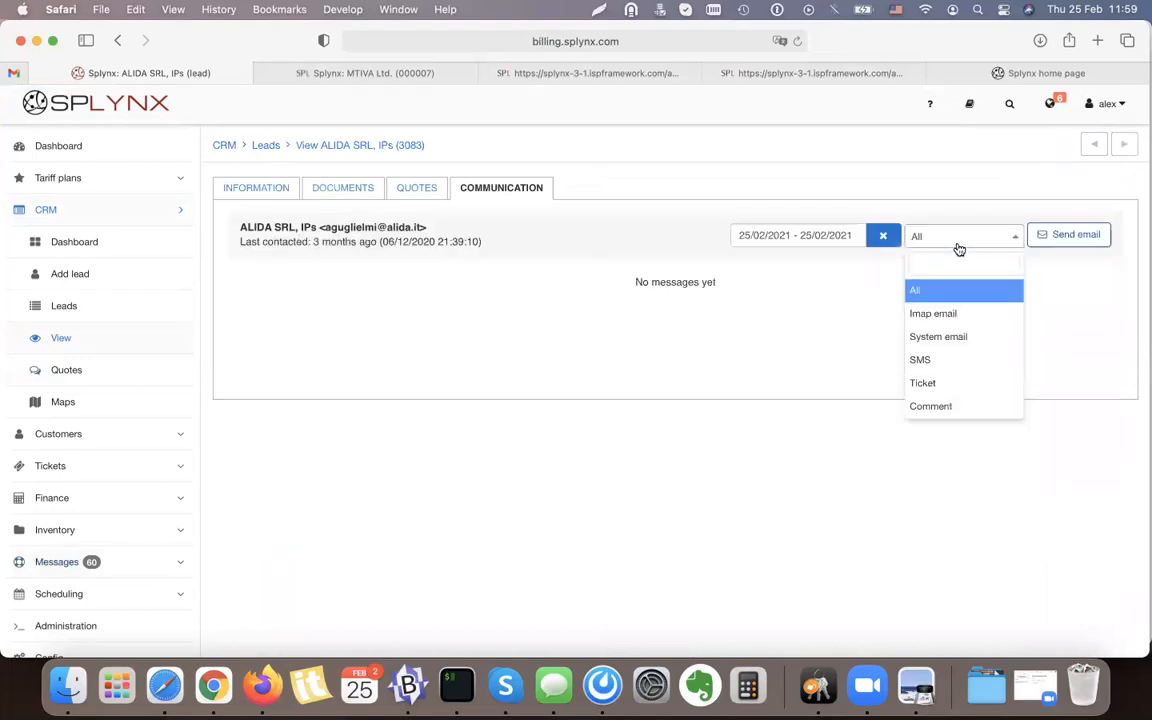
click(884, 236)
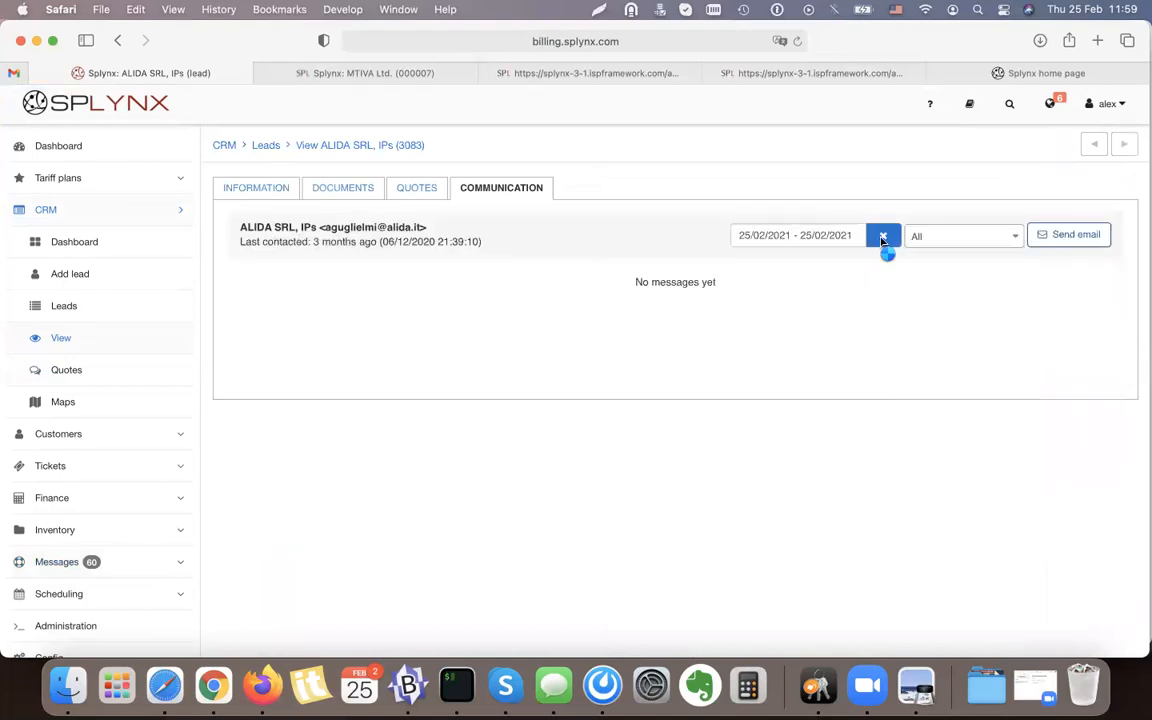
Step: Examine the message type options for filtering the lead's communication list, from Imap email to Comment, and leave the filter on All
click(966, 238)
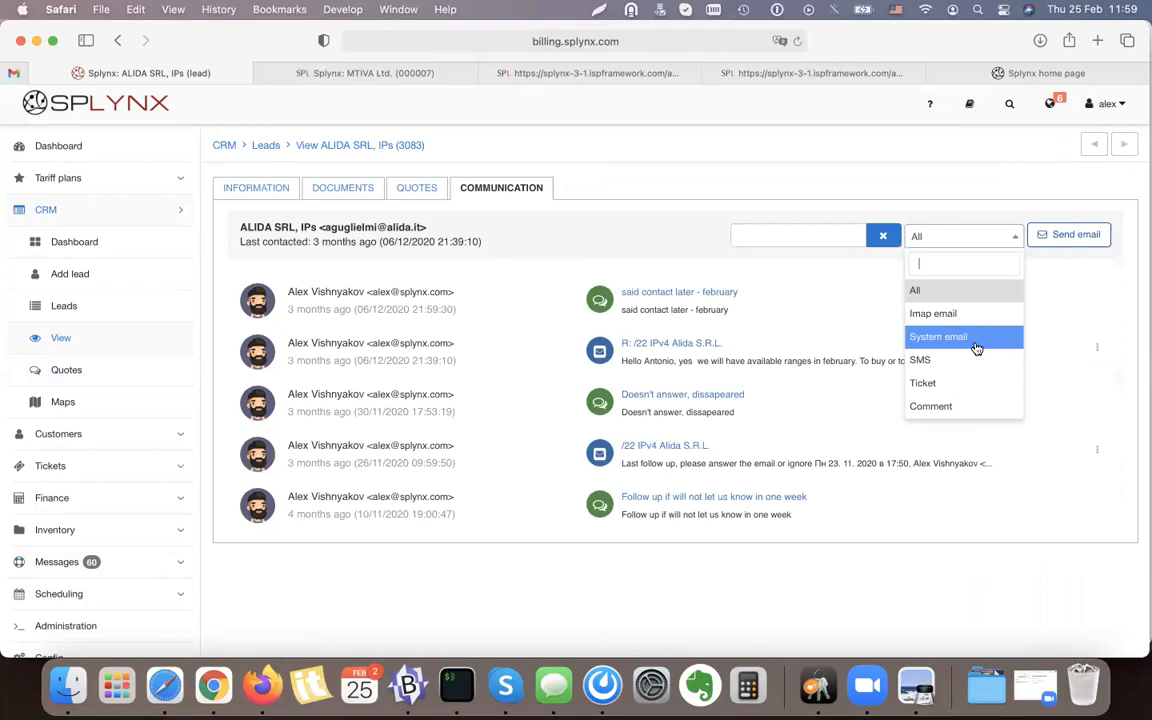
scroll(962, 390, down, 1)
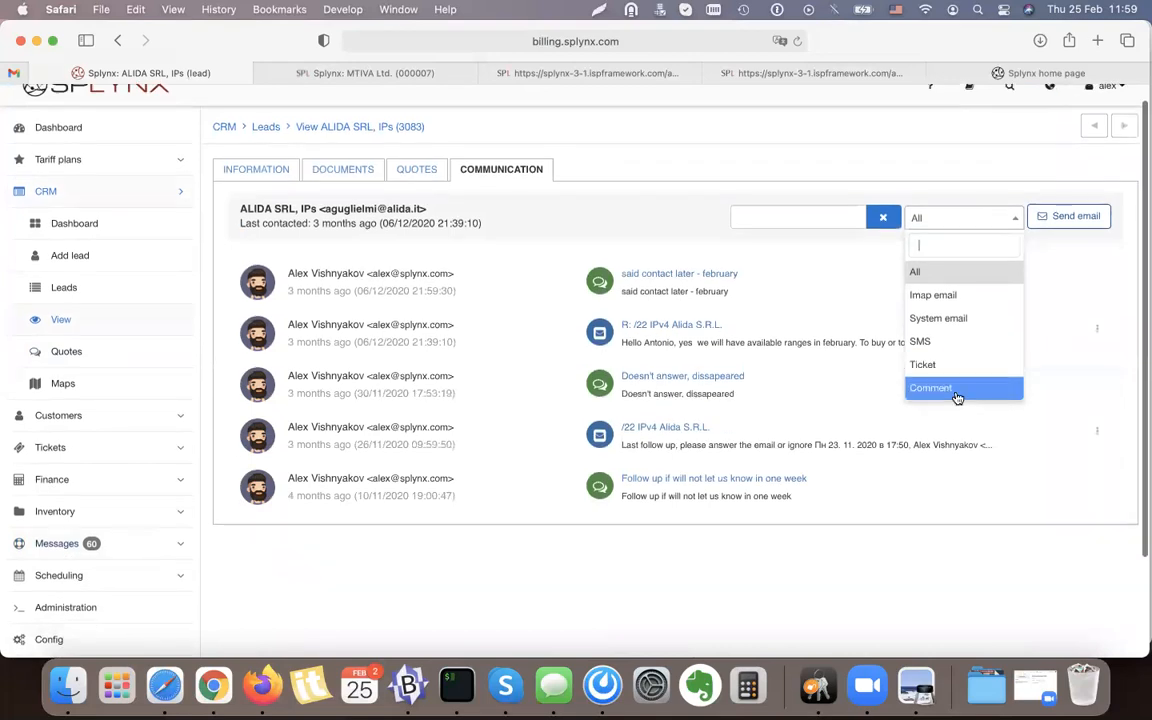
click(800, 178)
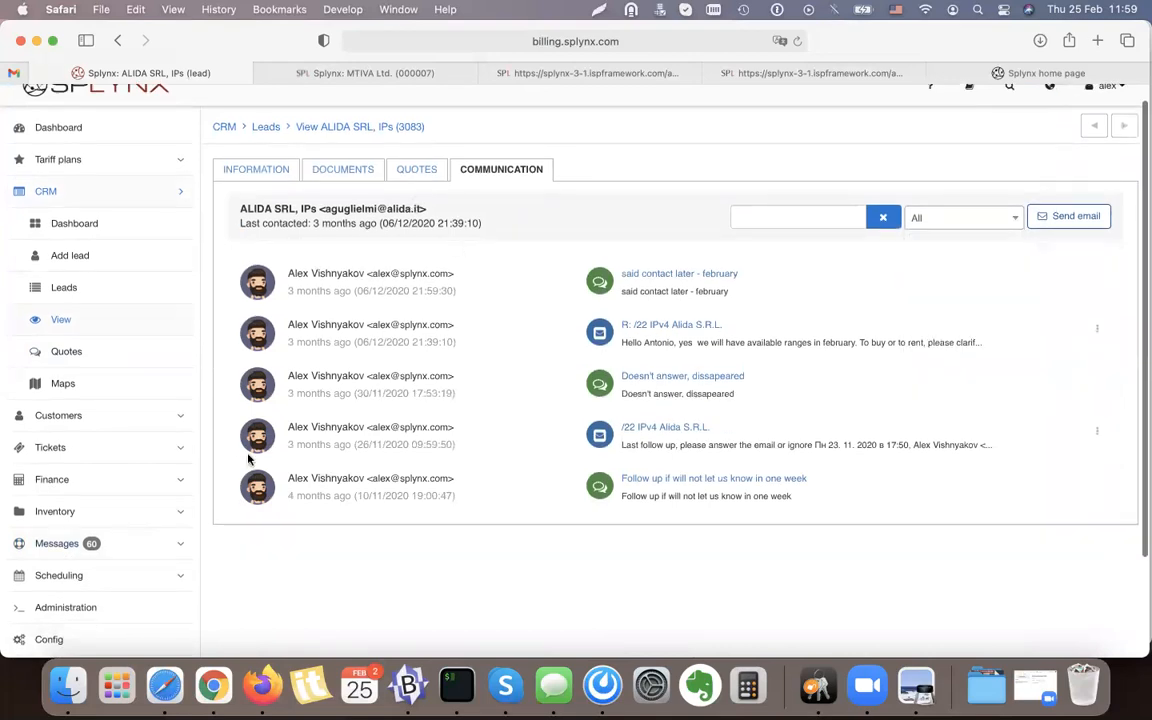
click(964, 222)
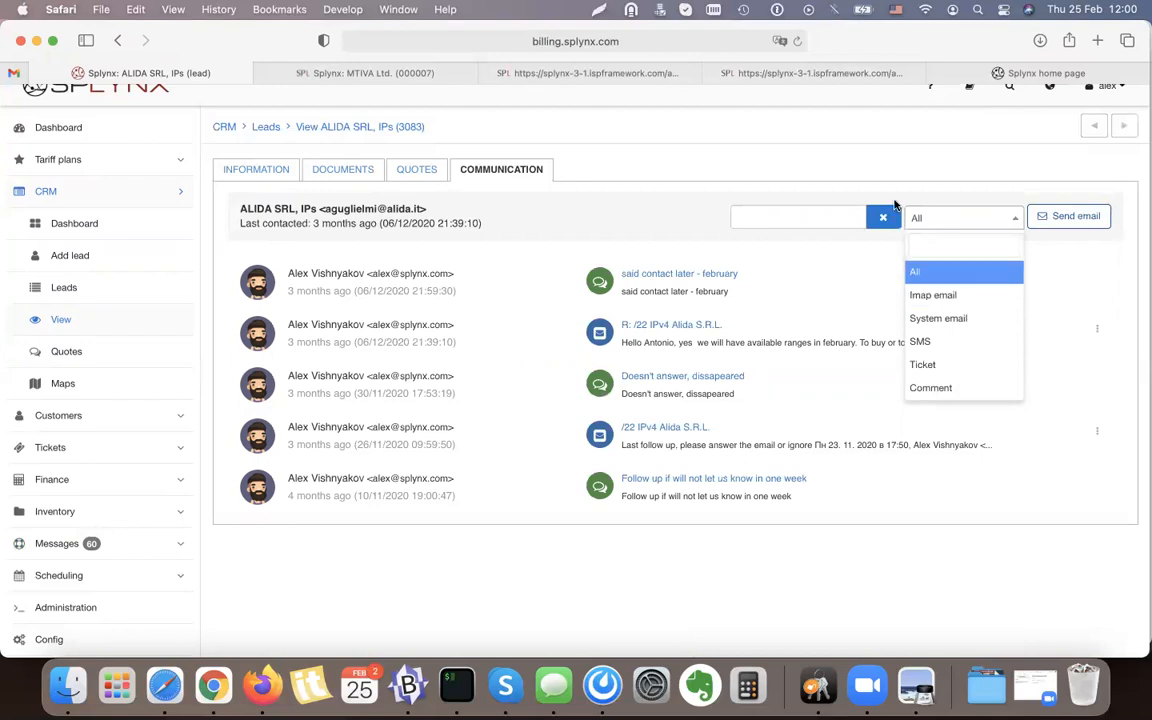
click(892, 296)
Step: Switch to SPLYNX_3-1-new.pdf in Preview, go through the SPLYNX CRM slide's communication, IMAP and tasks points, and minimize the document
click(904, 688)
triple_click(422, 500)
click(345, 443)
double_click(345, 440)
double_click(272, 440)
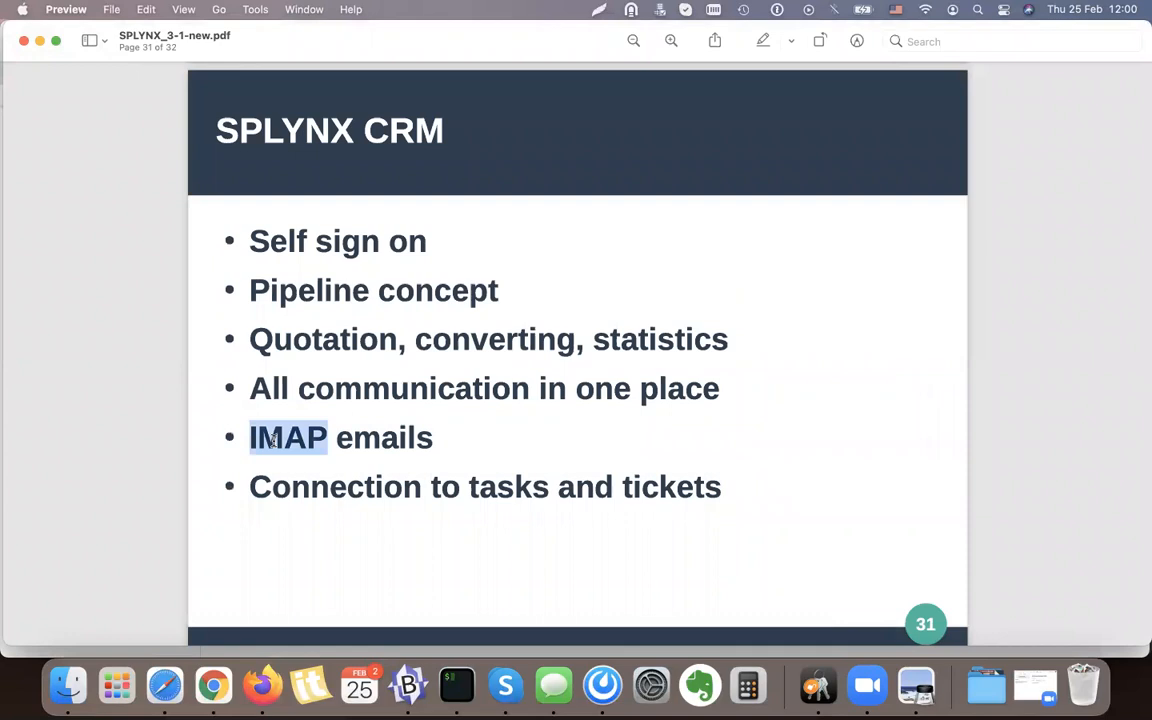
double_click(334, 494)
click(531, 489)
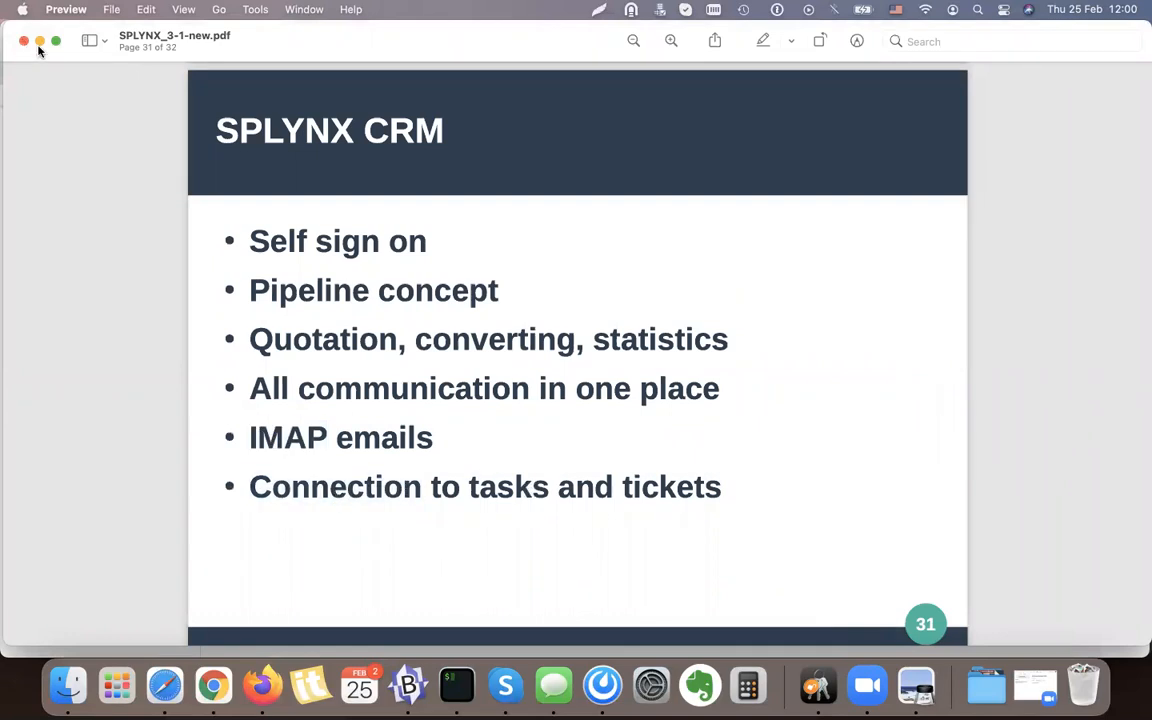
click(39, 41)
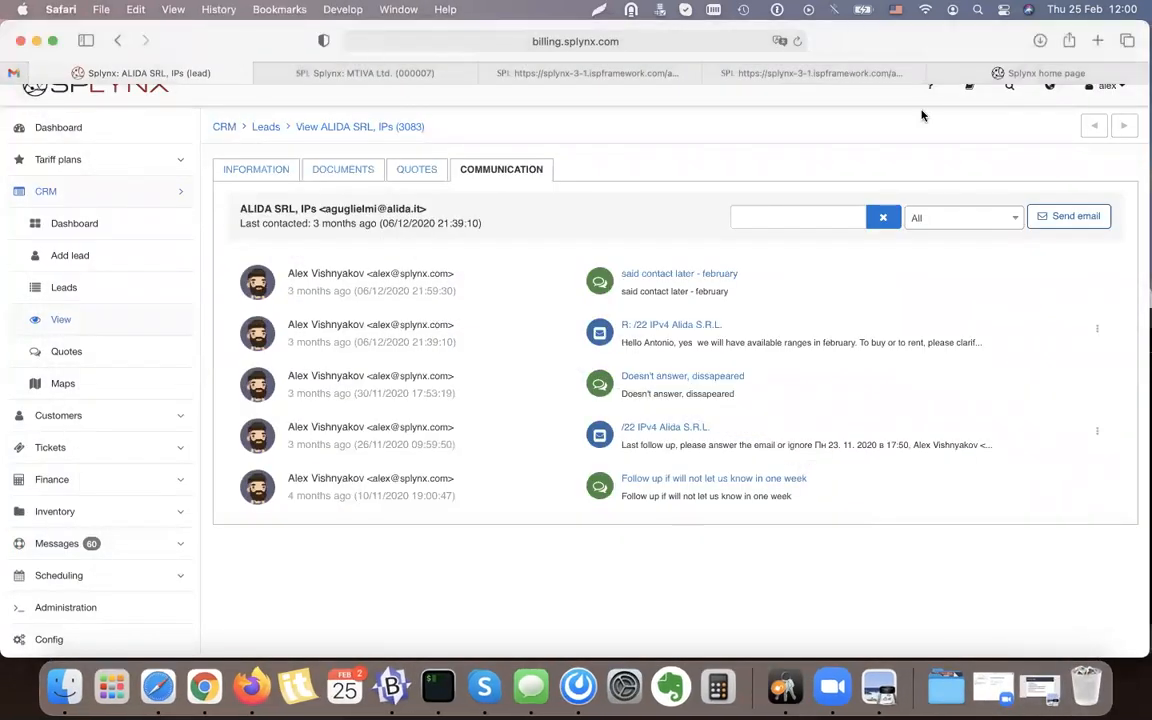
Step: Switch to the GetRedes demo system and open the lead in the Qualification stage of the CRM leads pipeline
click(438, 76)
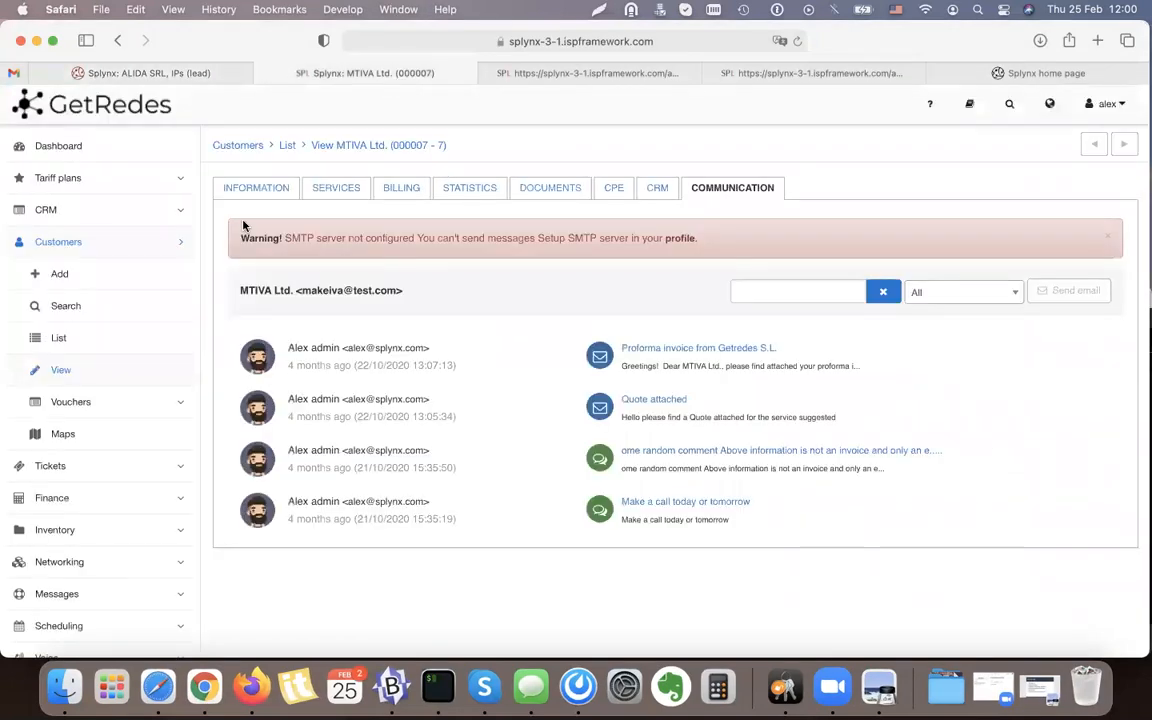
click(96, 336)
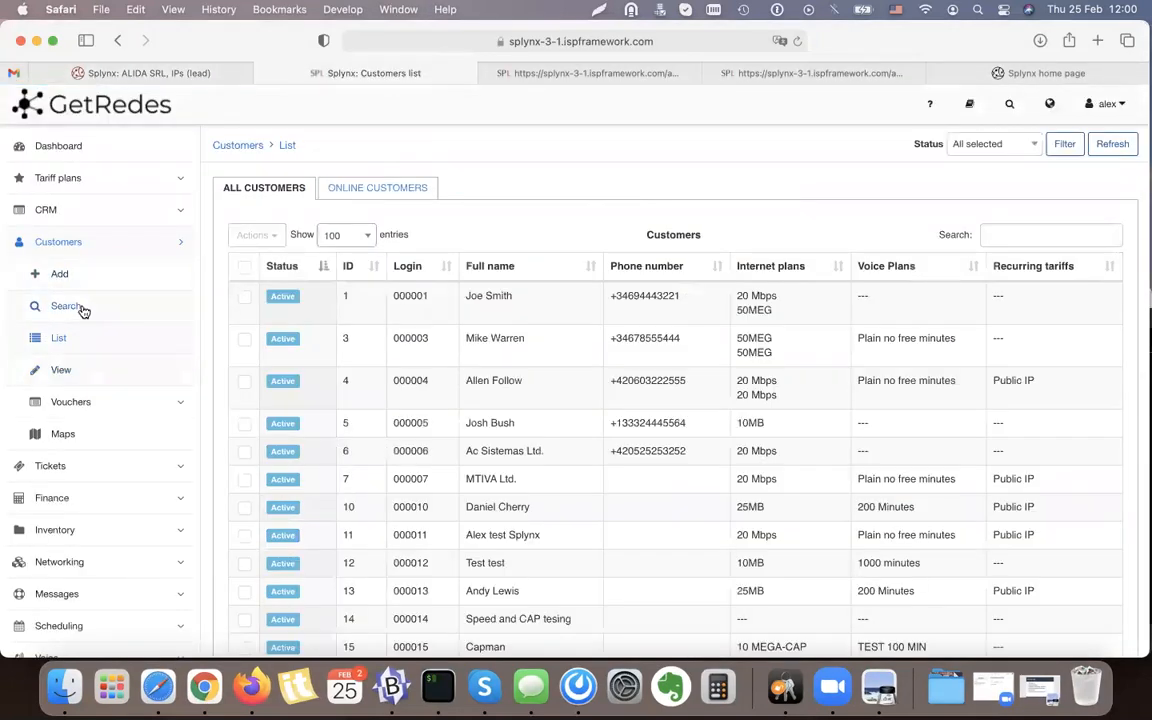
click(86, 202)
click(78, 317)
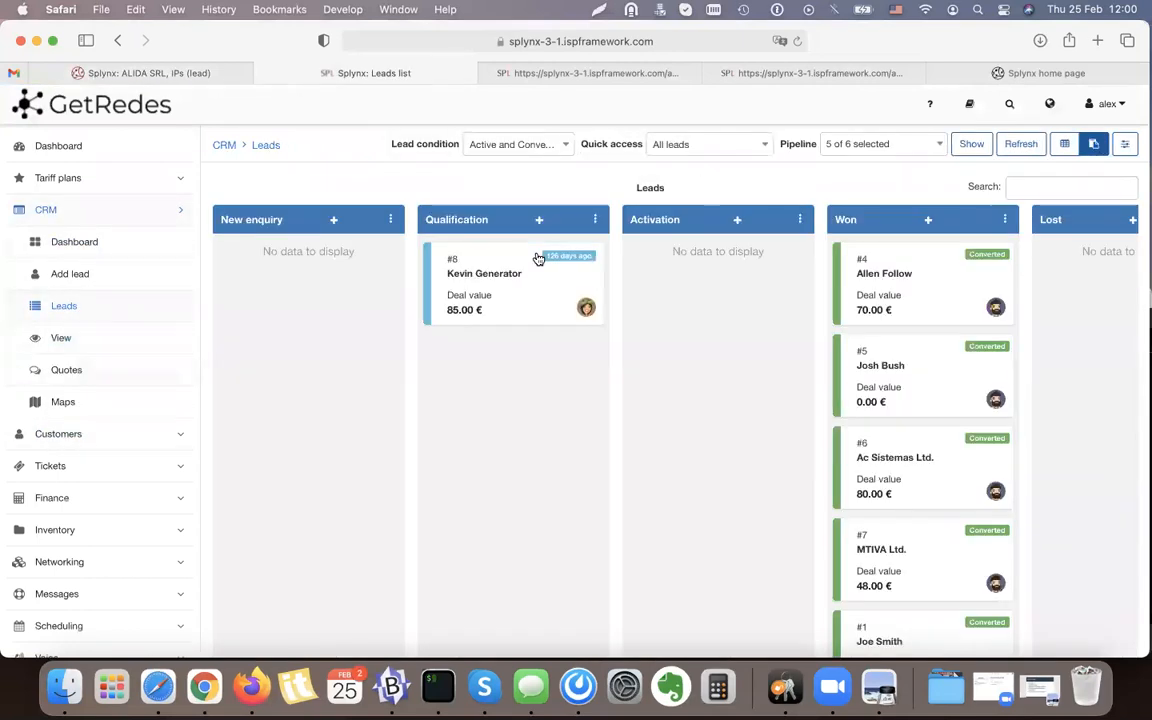
click(466, 271)
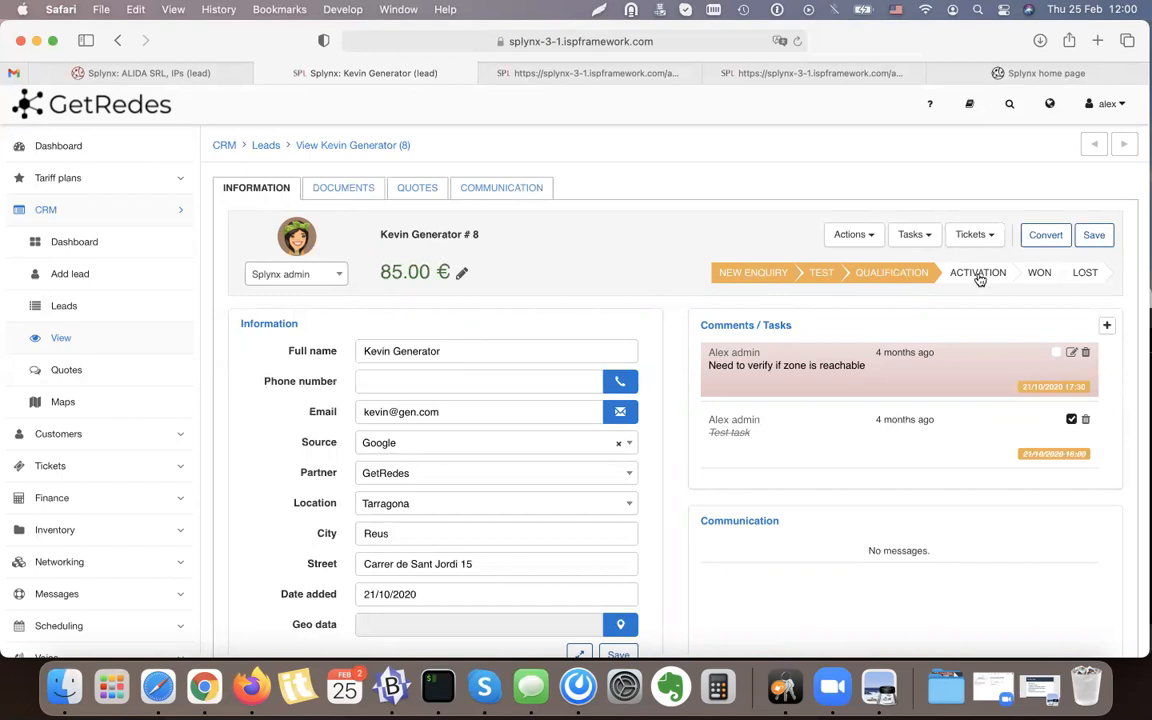
Step: Start a task for the lead from the Connect client template, add the lead's surname to the title, and enter the description "Please connect customer"
click(927, 240)
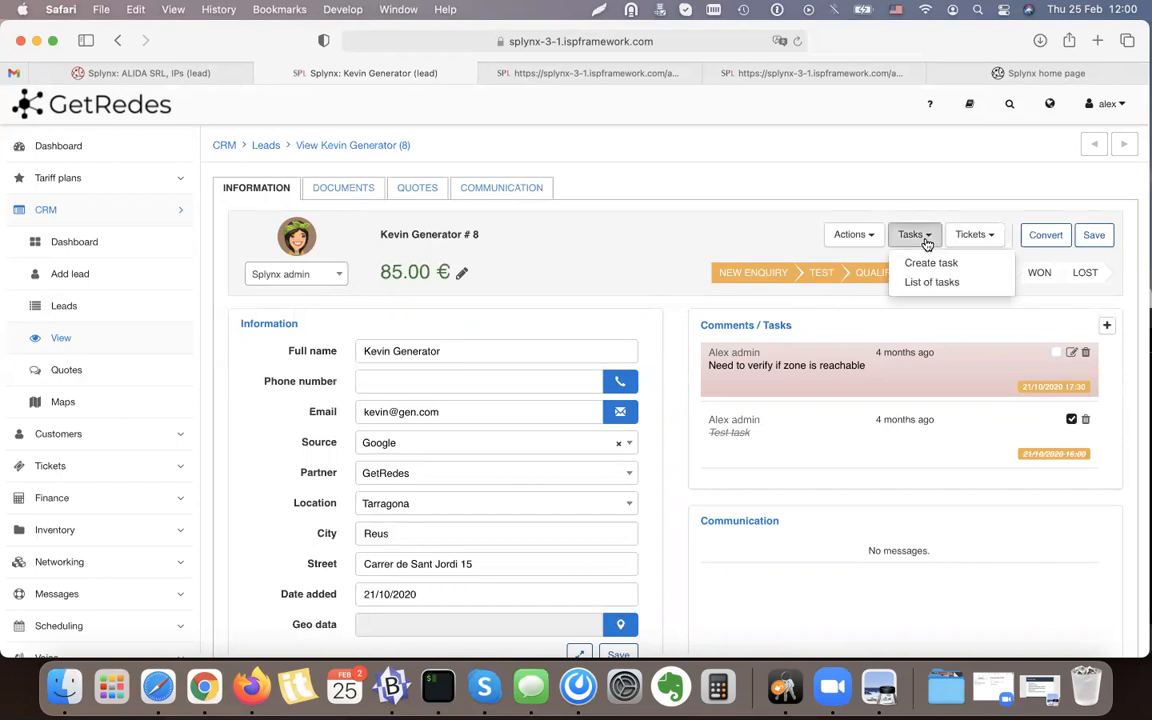
click(960, 263)
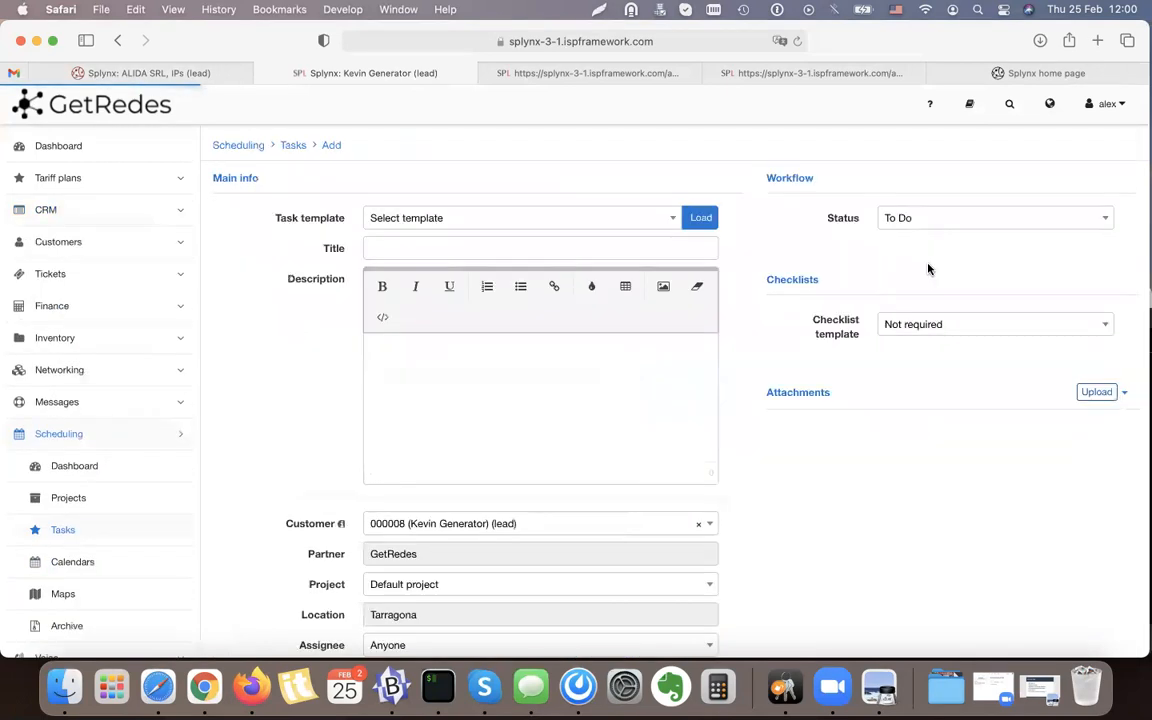
click(417, 249)
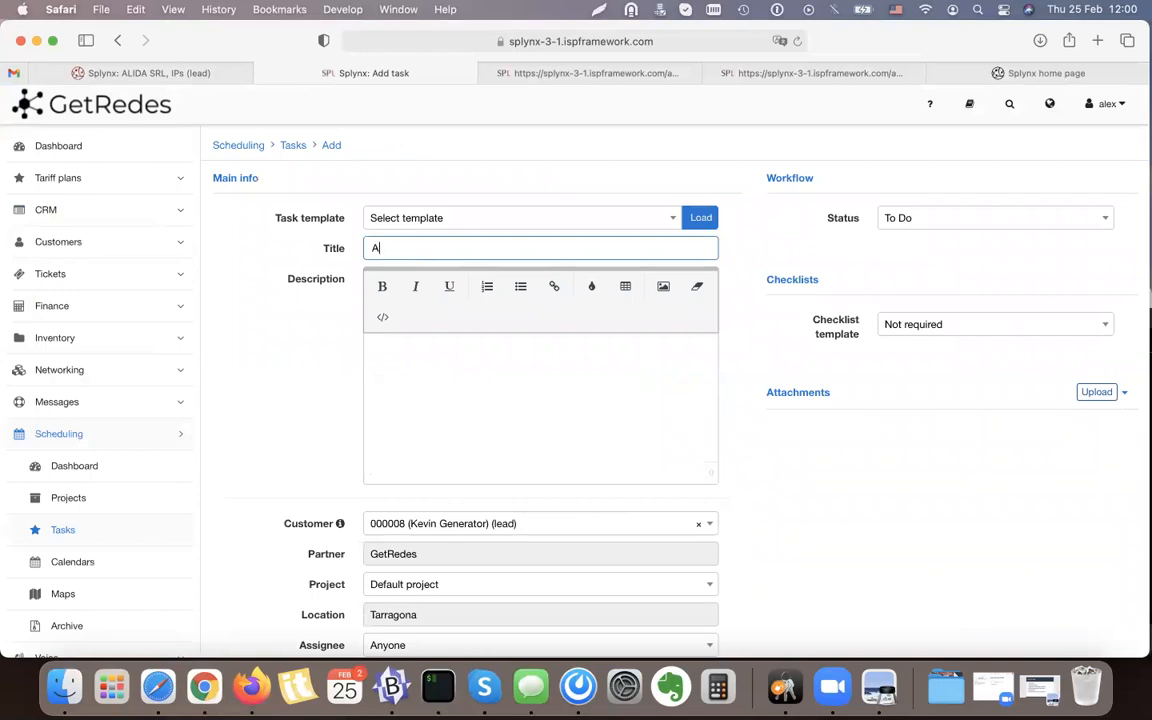
click(406, 219)
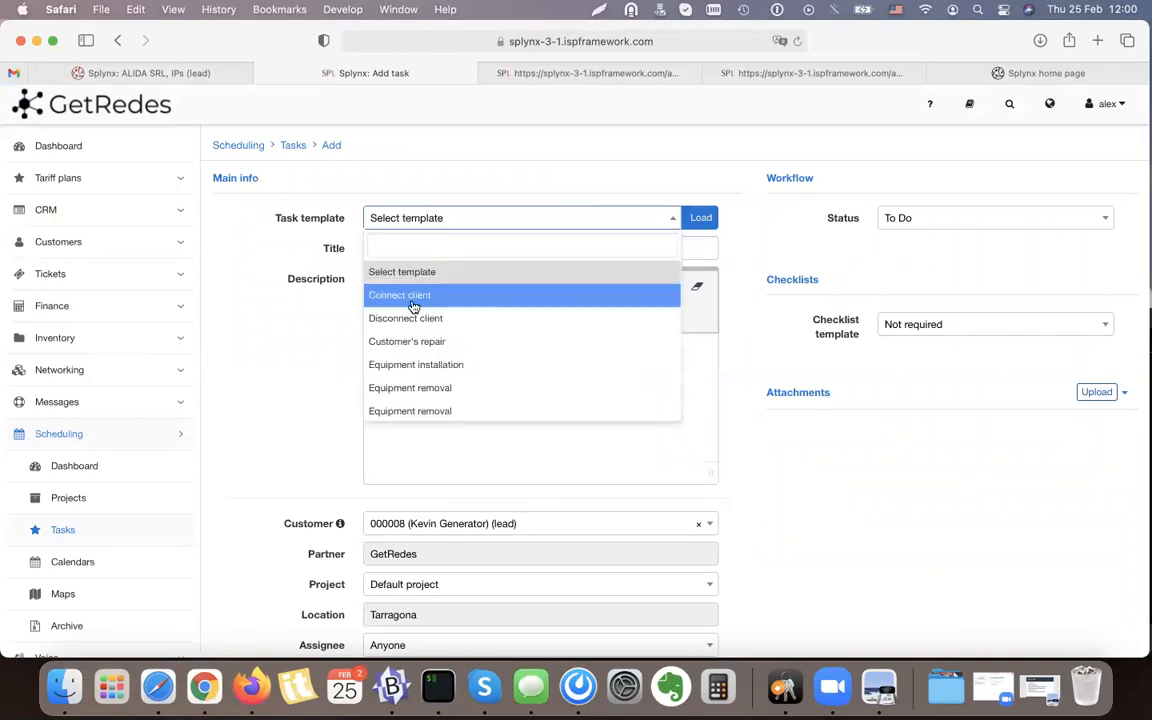
click(378, 292)
click(697, 219)
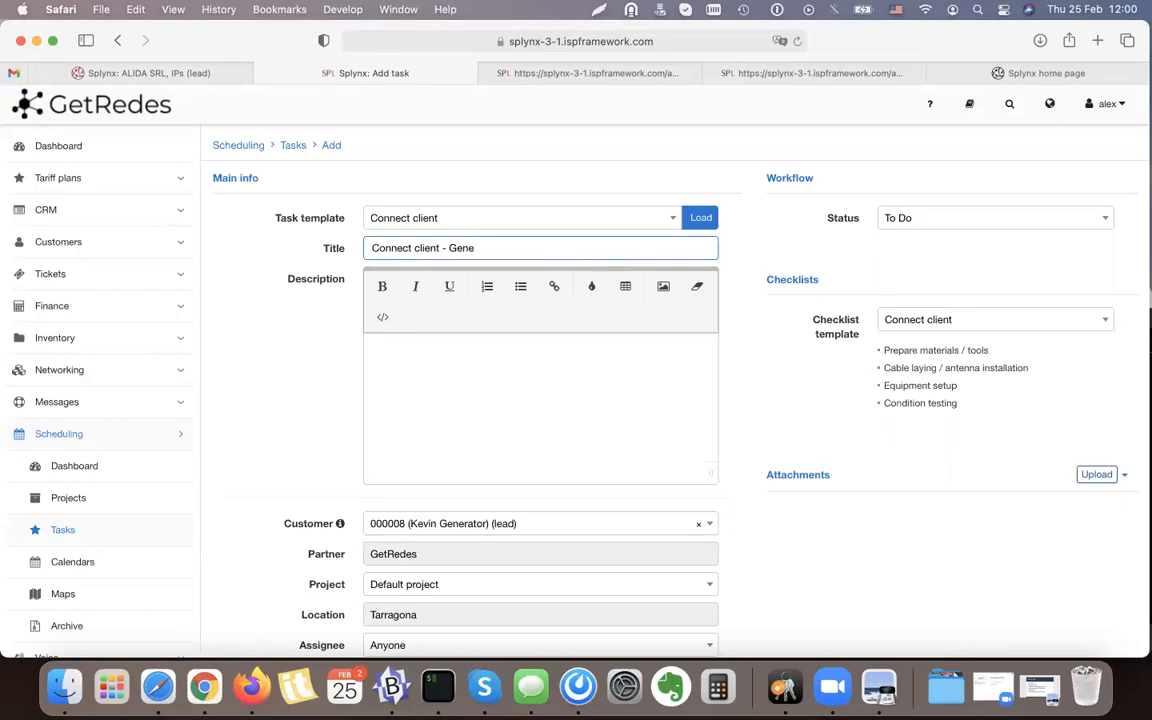
text(or)
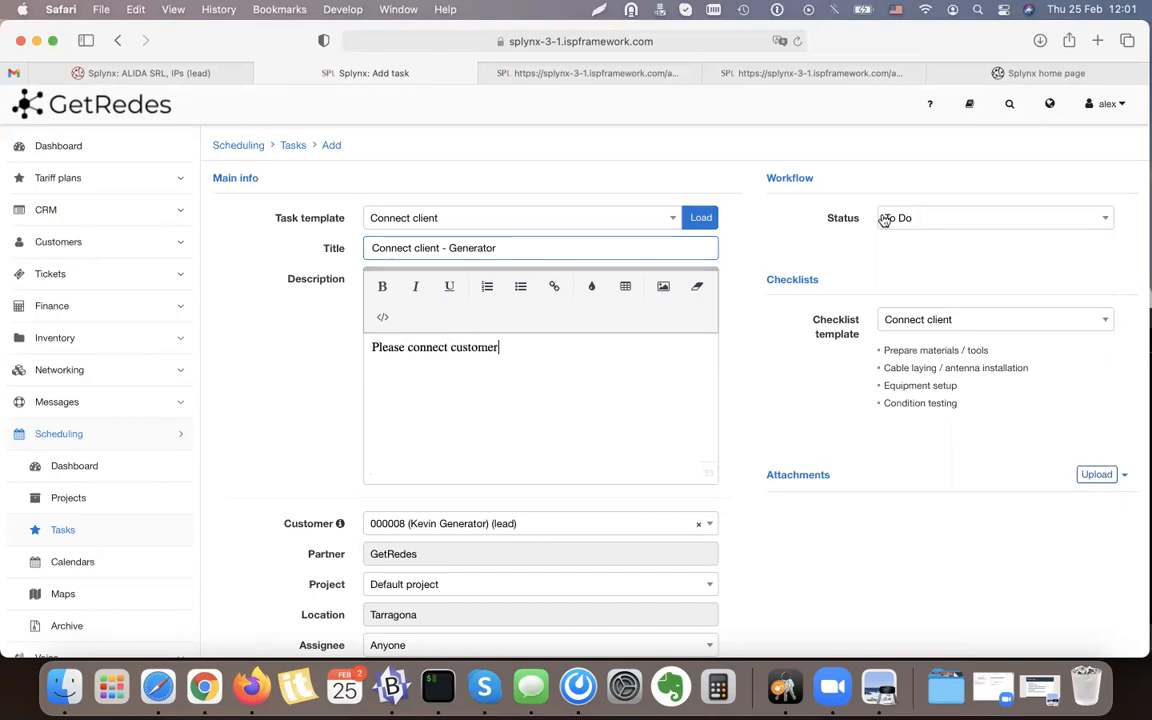
Step: Keep the task status at To Do, check the Connect client checklist and remaining fields, and create the task
click(936, 222)
click(839, 243)
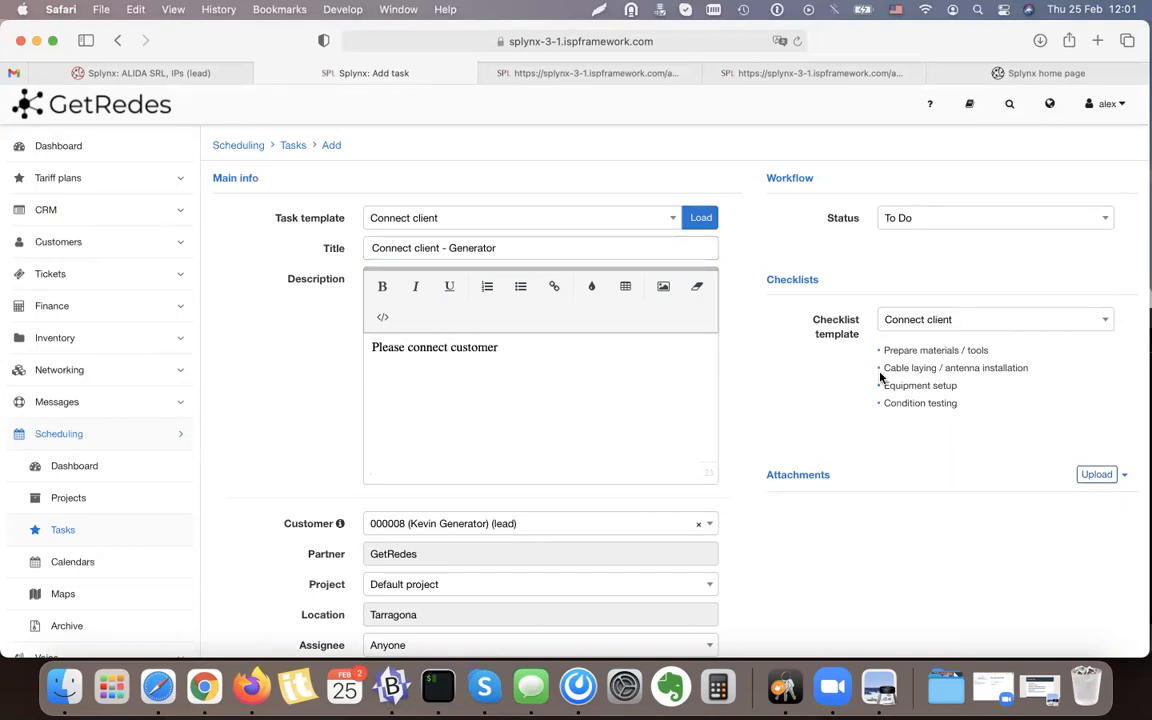
scroll(868, 351, down, 3)
scroll(958, 491, down, 2)
scroll(958, 491, up, 5)
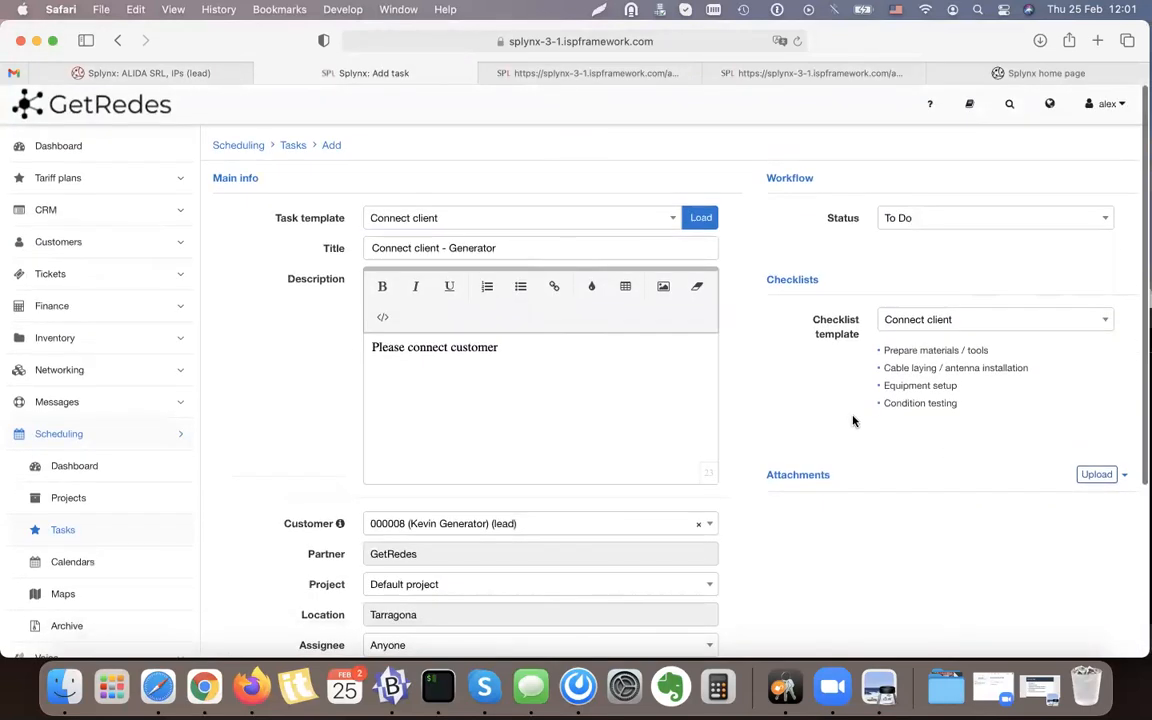
scroll(880, 445, down, 5)
click(1117, 621)
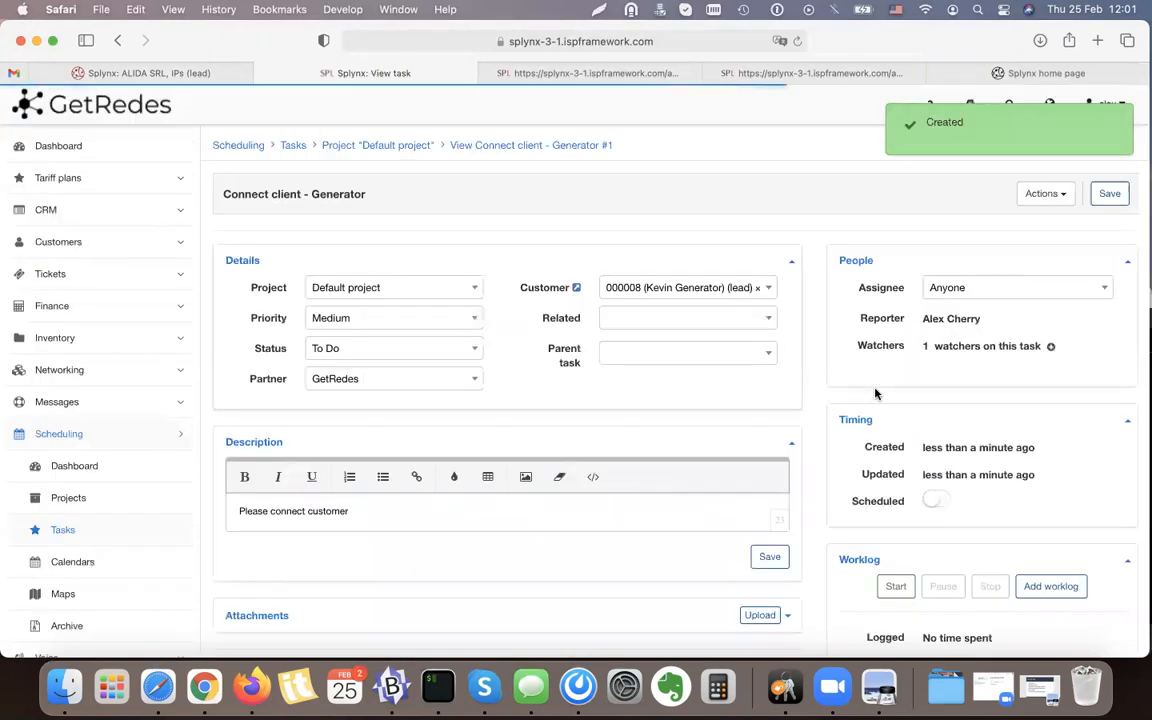
Step: Examine the created task's details, worklog and checklist, and return to the lead in the CRM
scroll(948, 491, down, 3)
scroll(948, 491, down, 2)
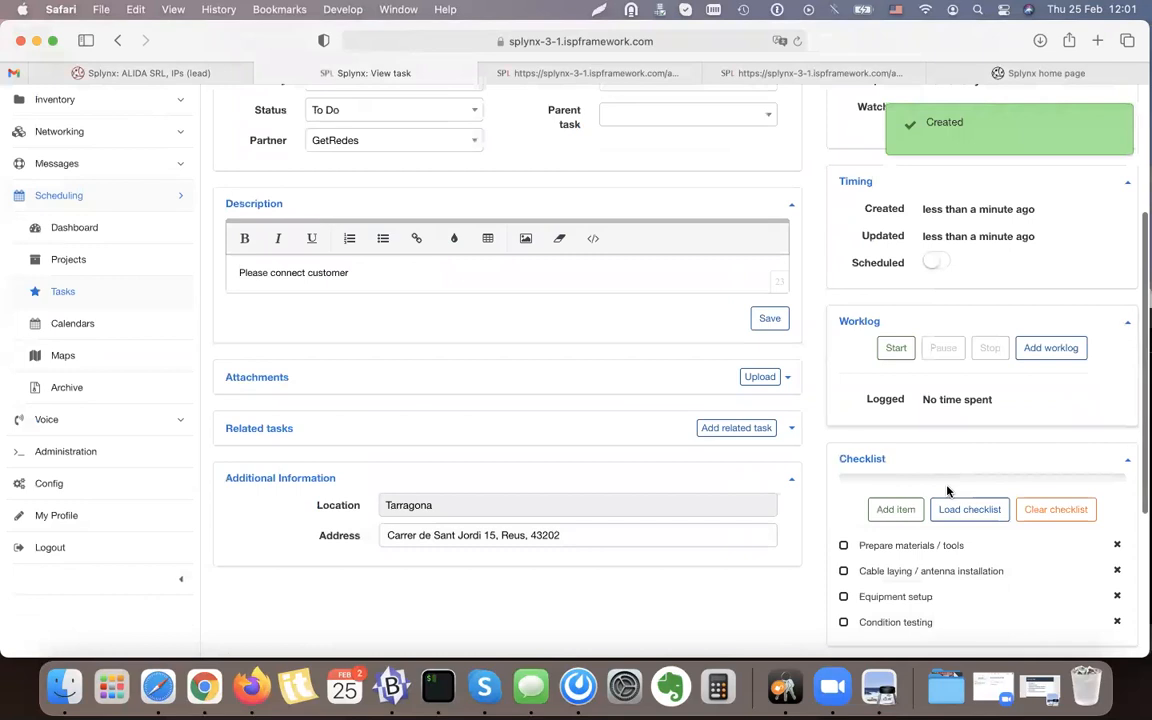
scroll(925, 595, up, 5)
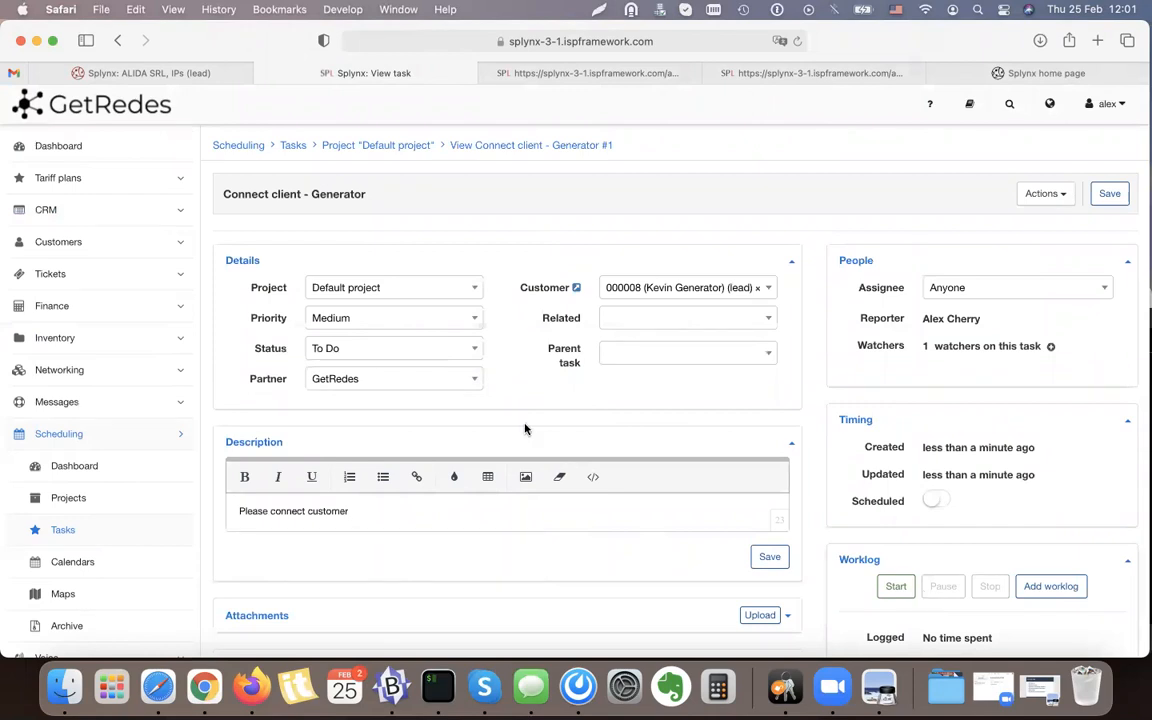
click(76, 205)
click(66, 306)
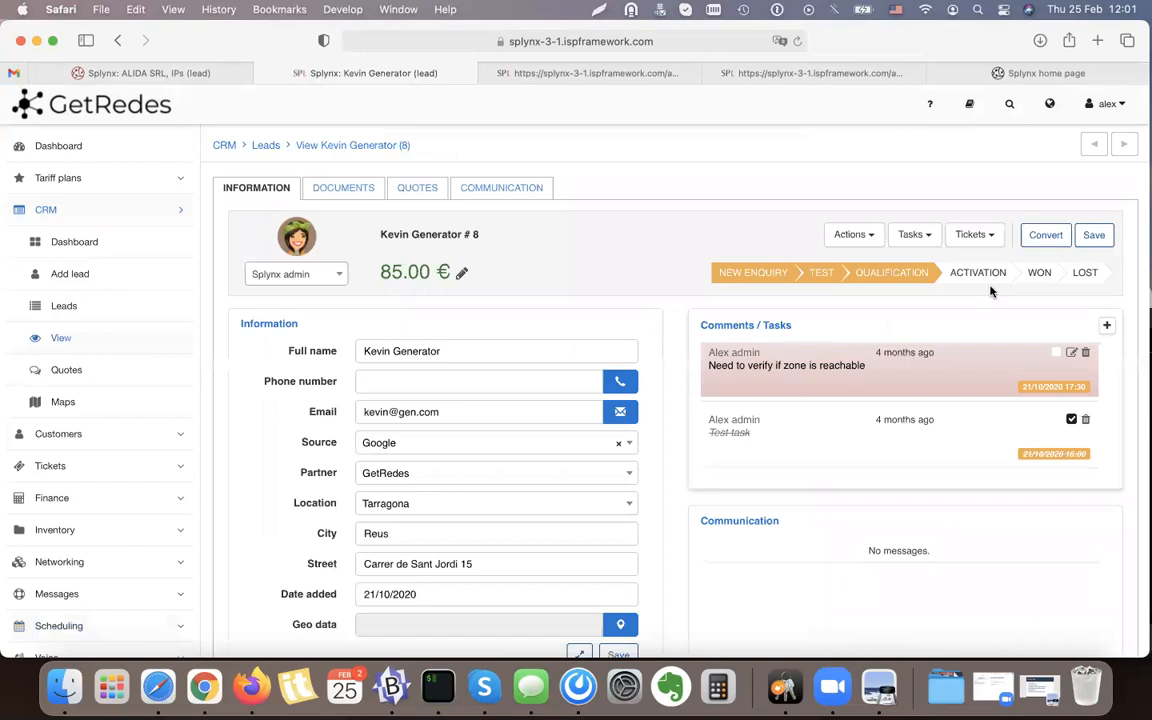
Step: Mark the lead as Won and move it back to the Activation stage of the pipeline
click(1036, 274)
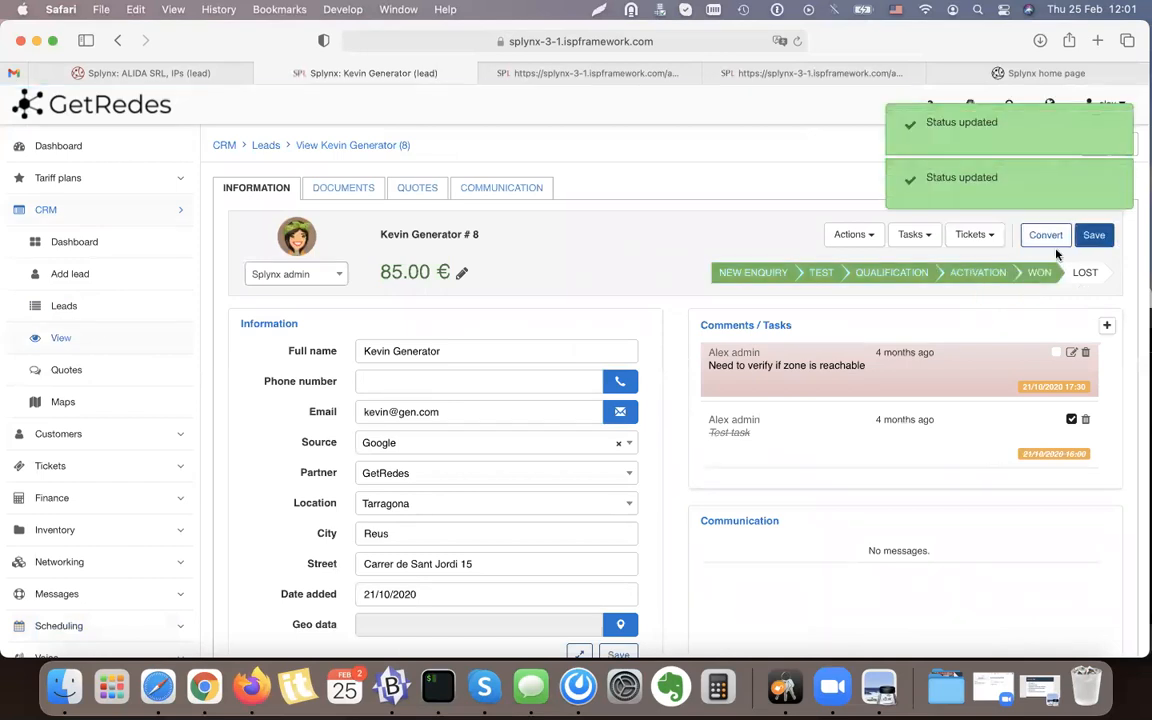
click(1093, 236)
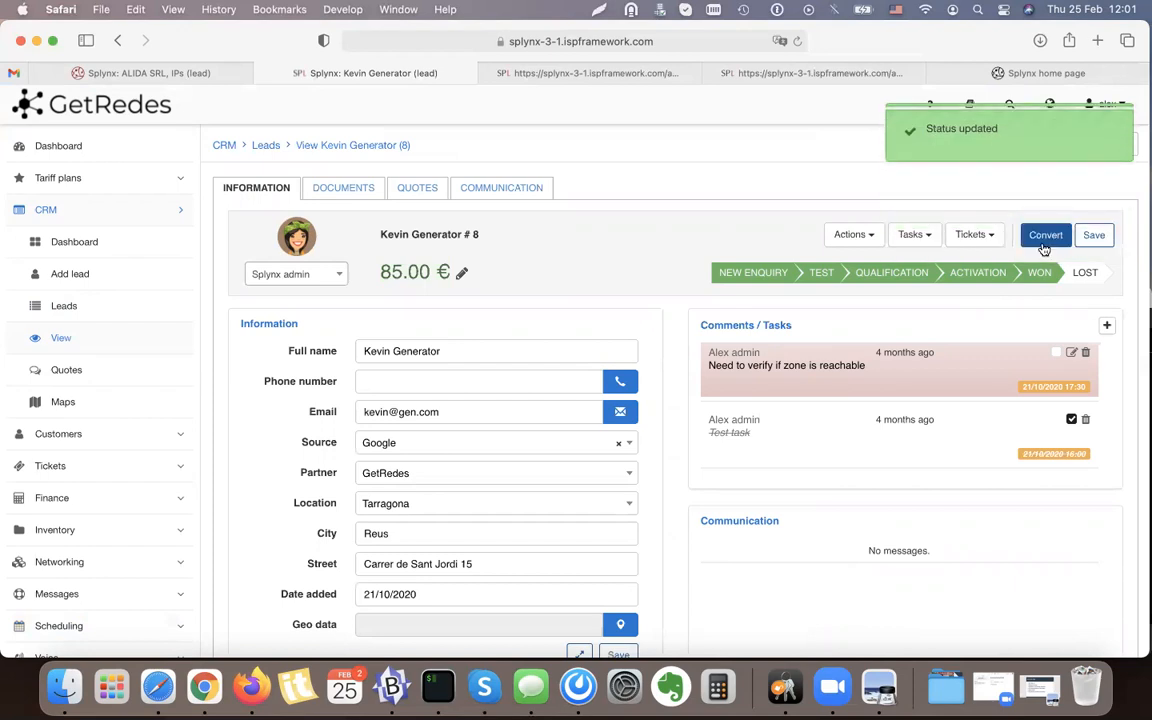
click(977, 278)
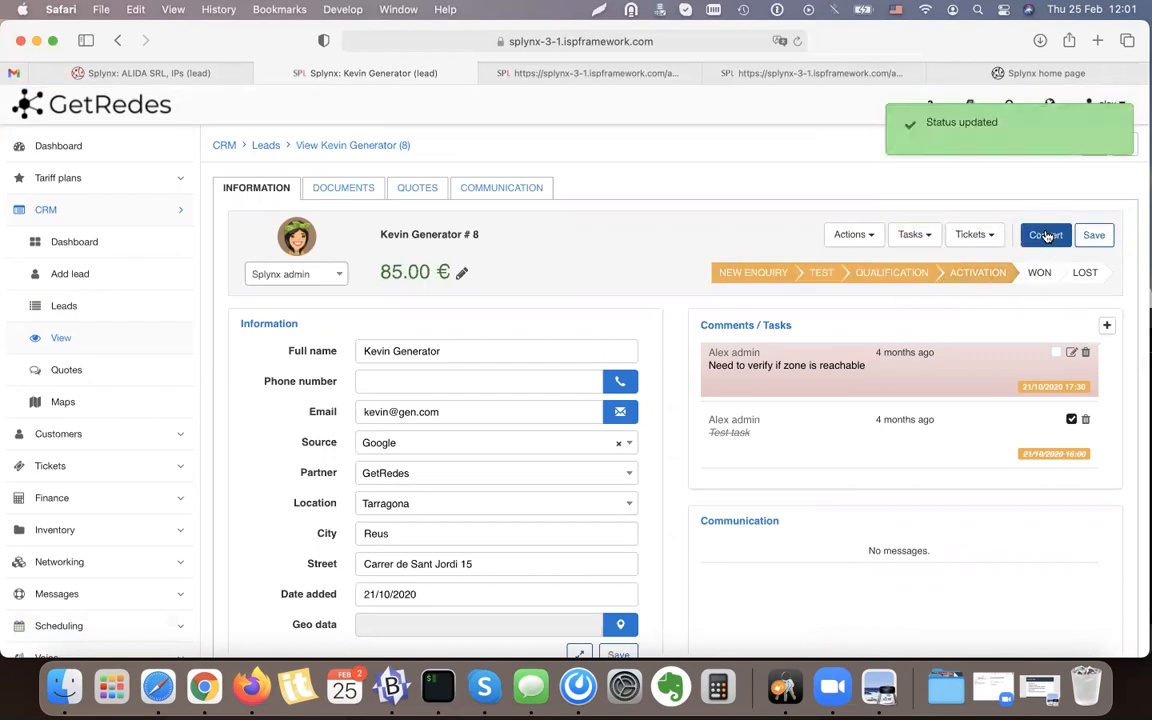
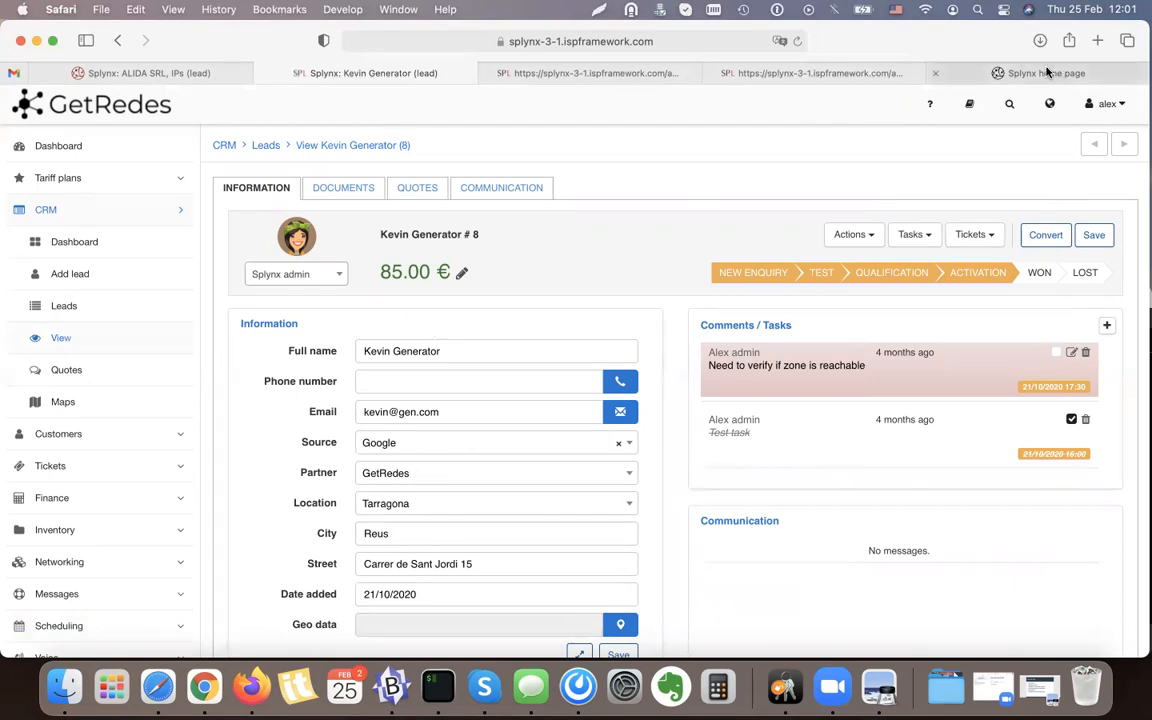
Step: Open the system configuration and filter the settings by "CRM"
scroll(101, 534, down, 1)
scroll(101, 534, down, 4)
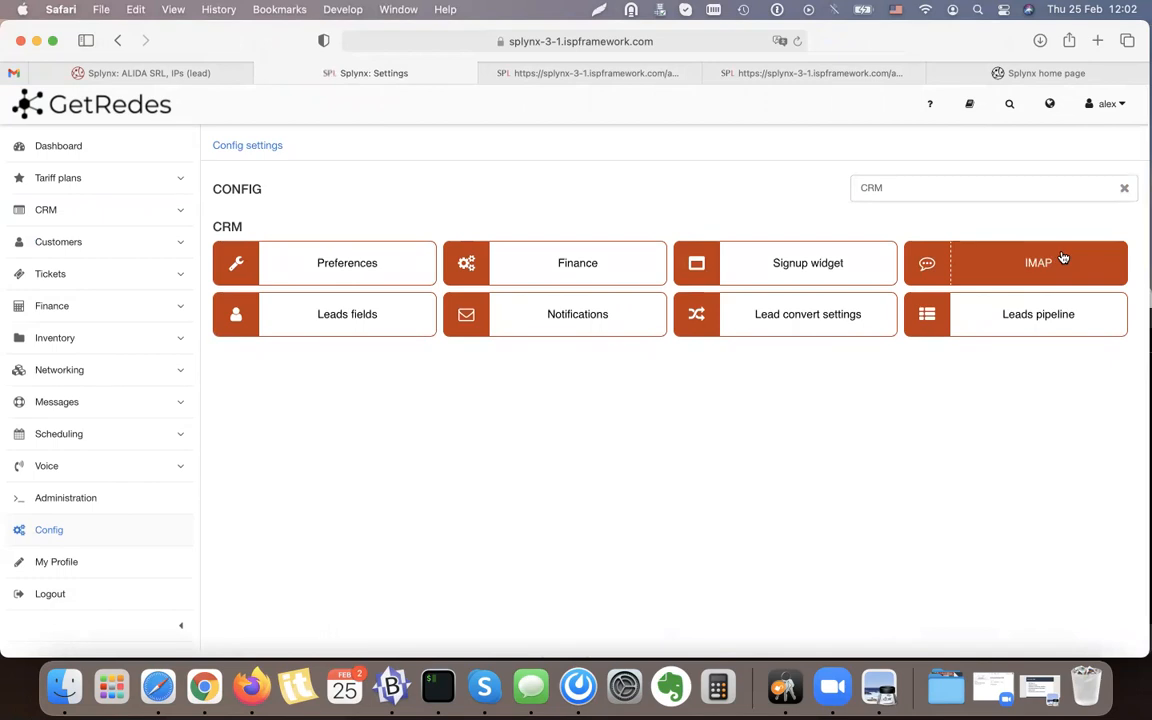
Step: Review the CRM preferences, including the association of quote stages with lead pipeline statuses
click(317, 268)
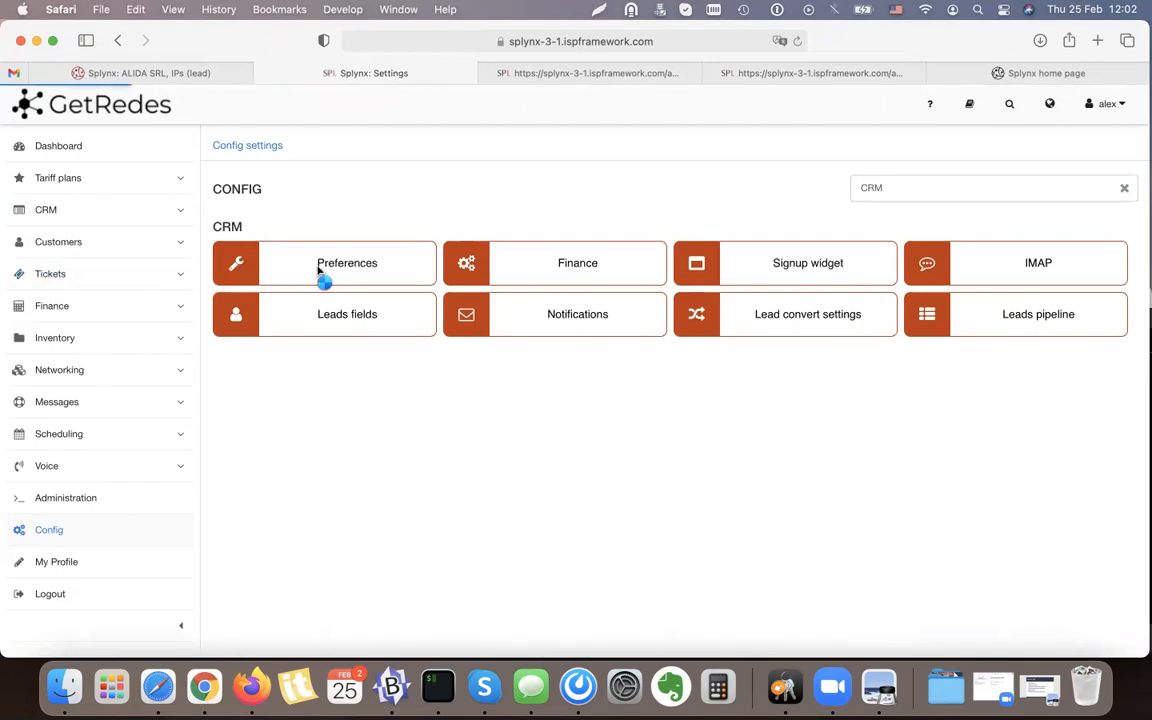
scroll(318, 272, down, 1)
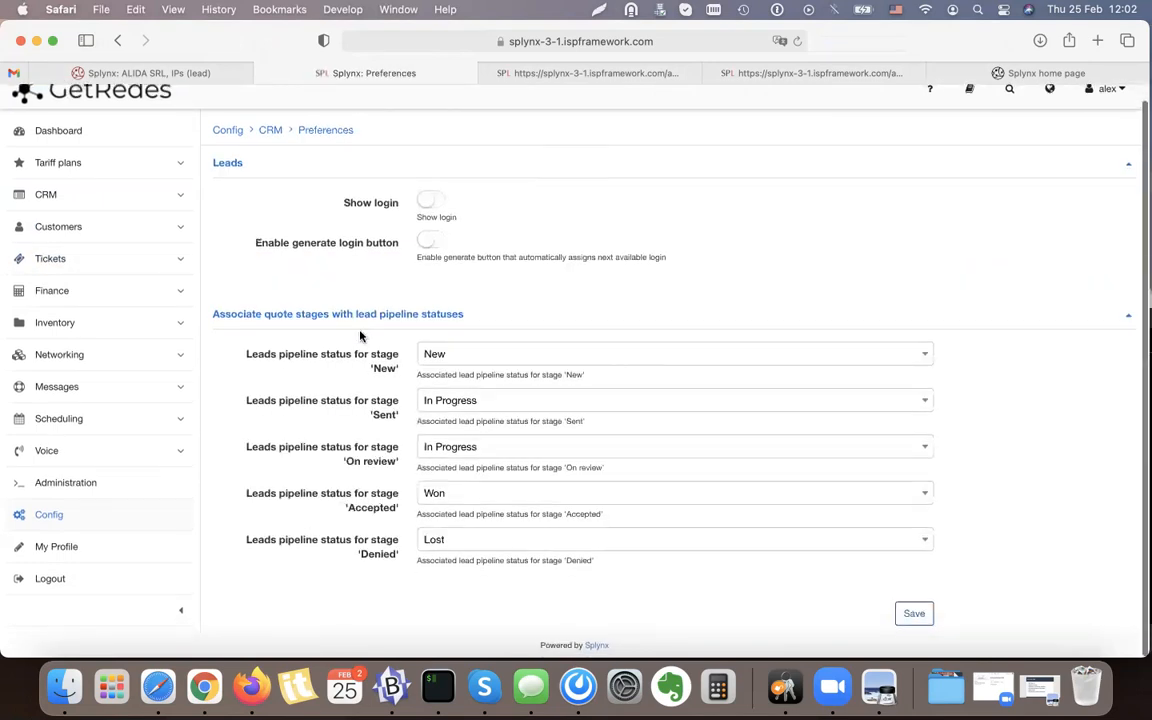
drag(247, 353, 394, 379)
click(232, 299)
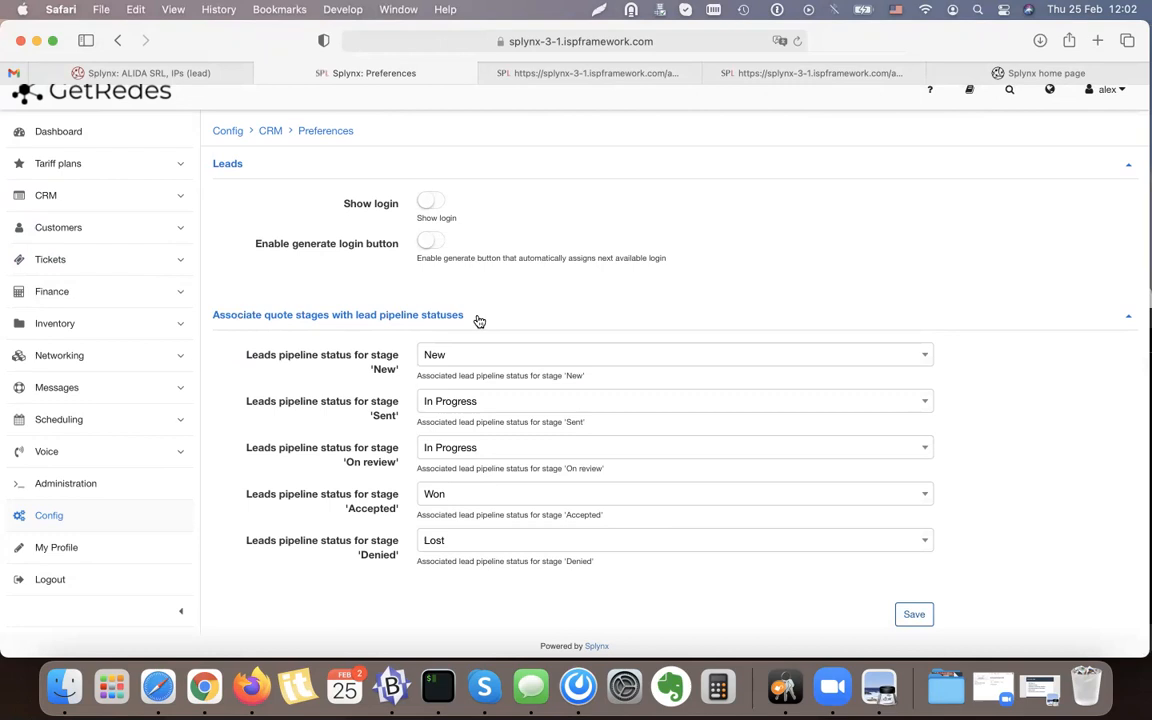
scroll(400, 240, up, 1)
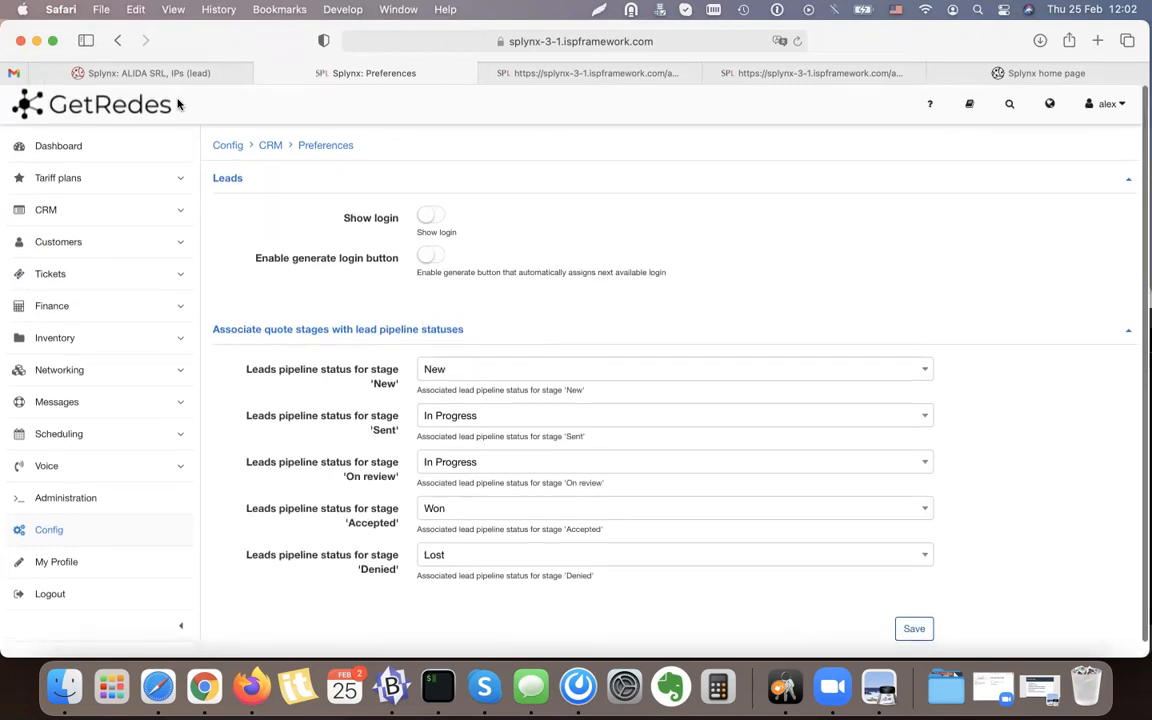
Step: Review the quote expiration date and quote number pattern in the CRM finance settings
click(120, 42)
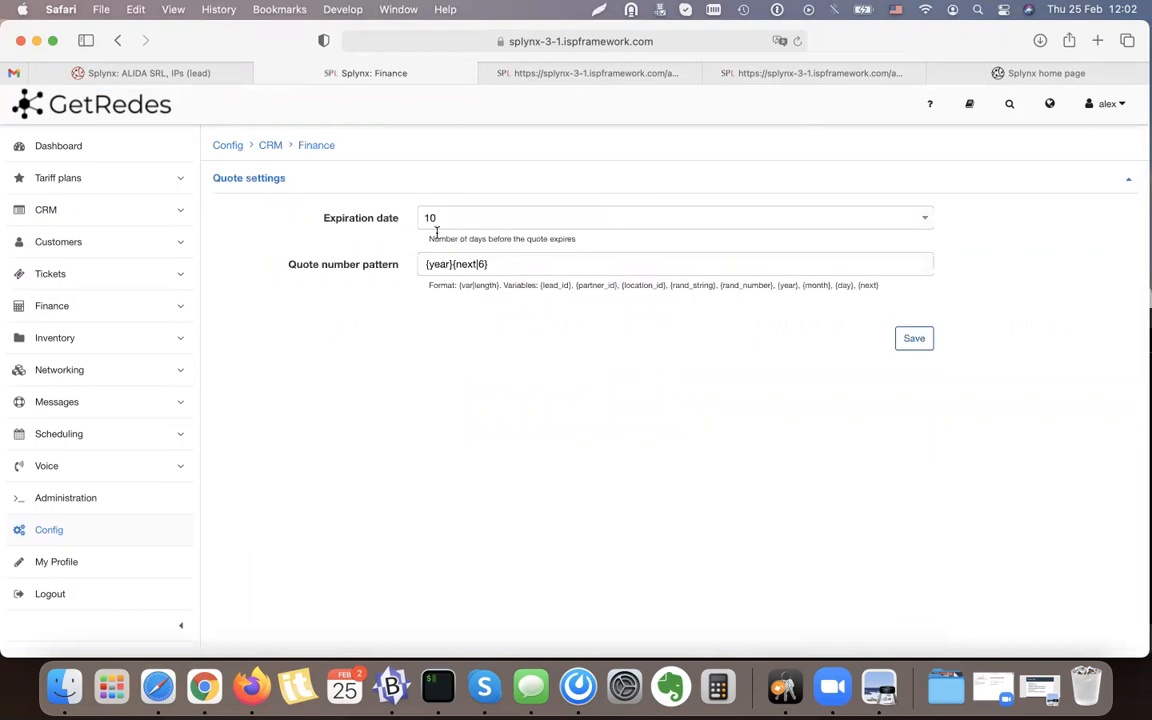
double_click(391, 220)
double_click(363, 265)
click(308, 264)
drag(323, 257, 393, 257)
click(389, 255)
Step: Check the CRM IMAP settings for IMAP processing and email tracking, and return to the CRM configuration overview
click(117, 40)
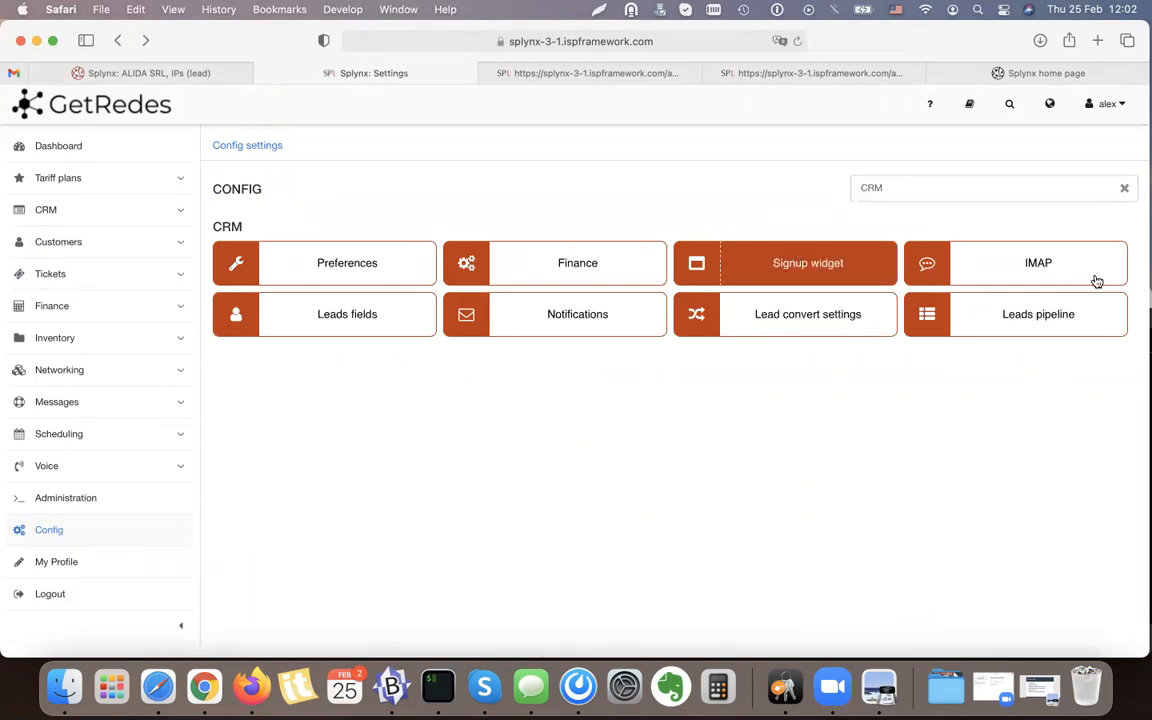
click(1030, 264)
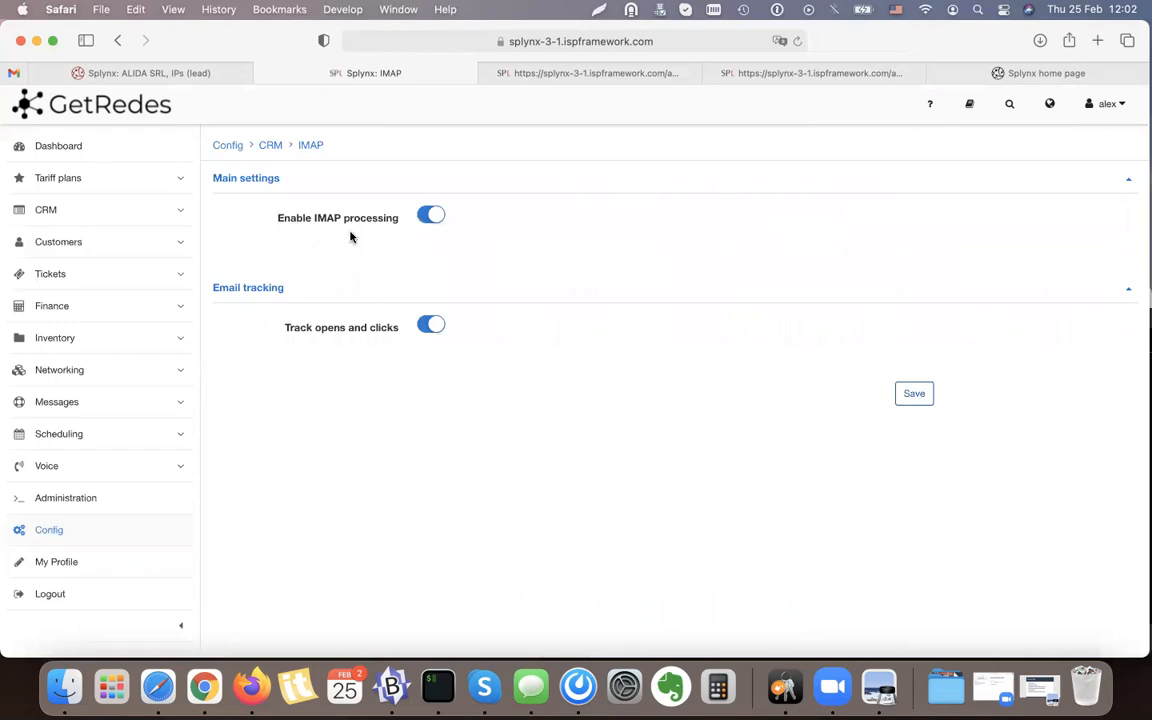
click(117, 41)
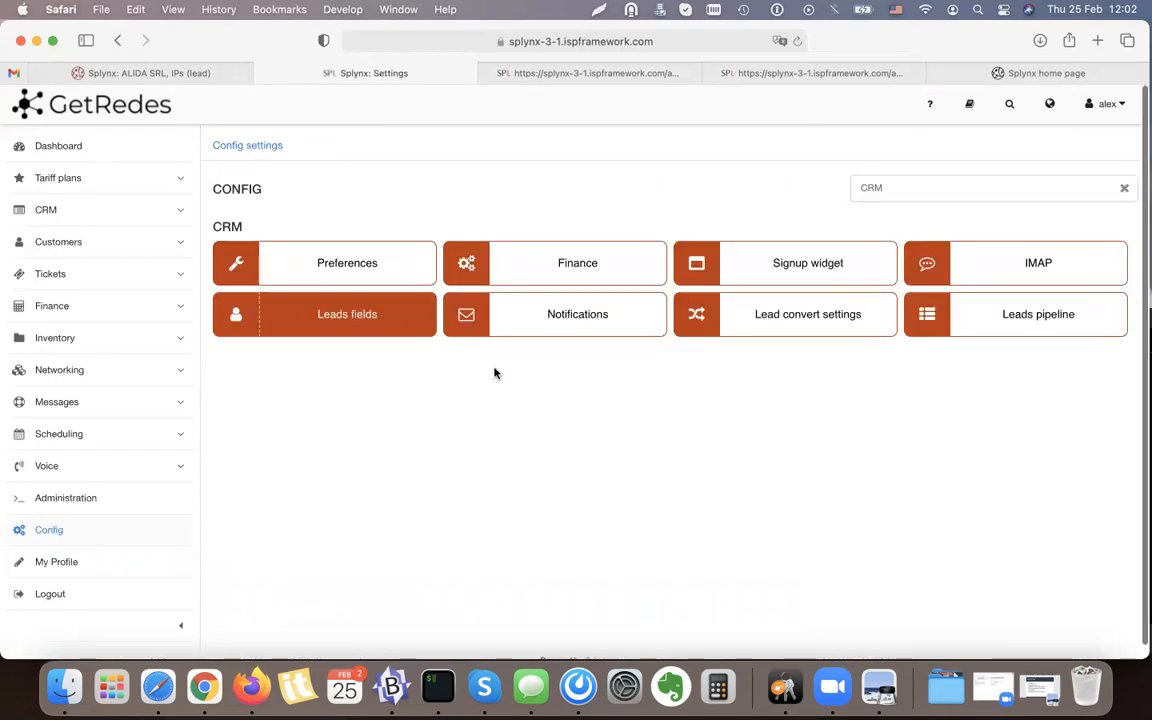
Step: Review the CRM leads fields and move the Company ID field to the first position, above Full name
scroll(470, 404, down, 5)
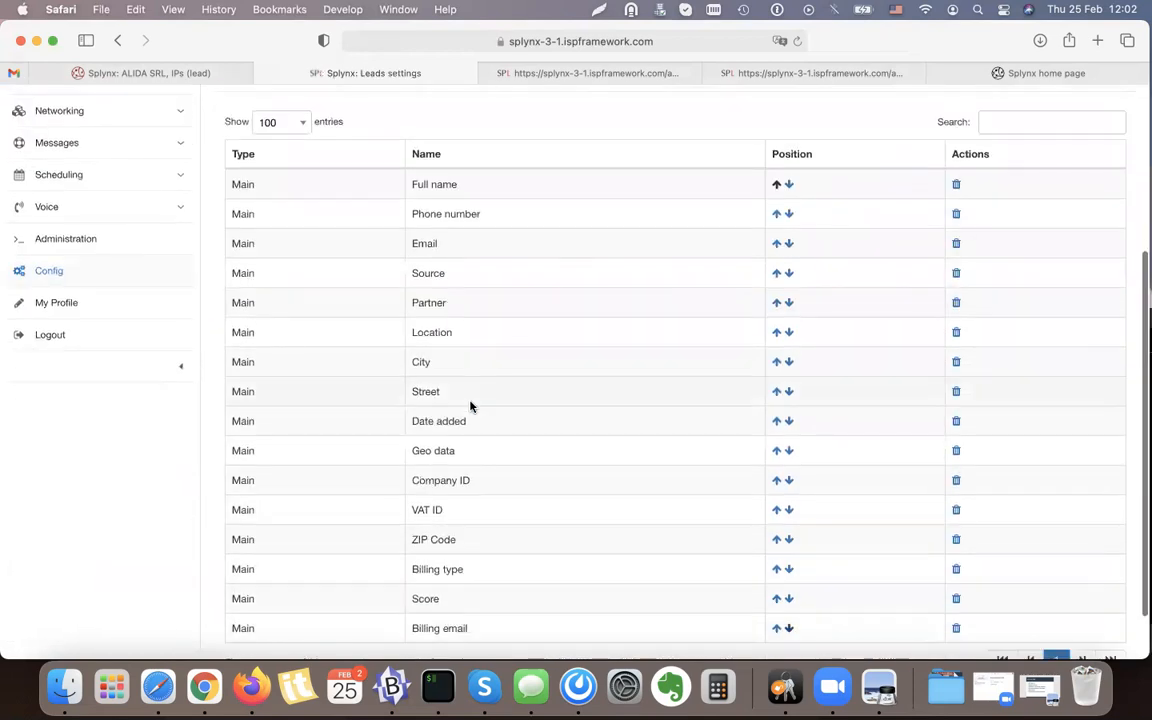
scroll(470, 404, up, 5)
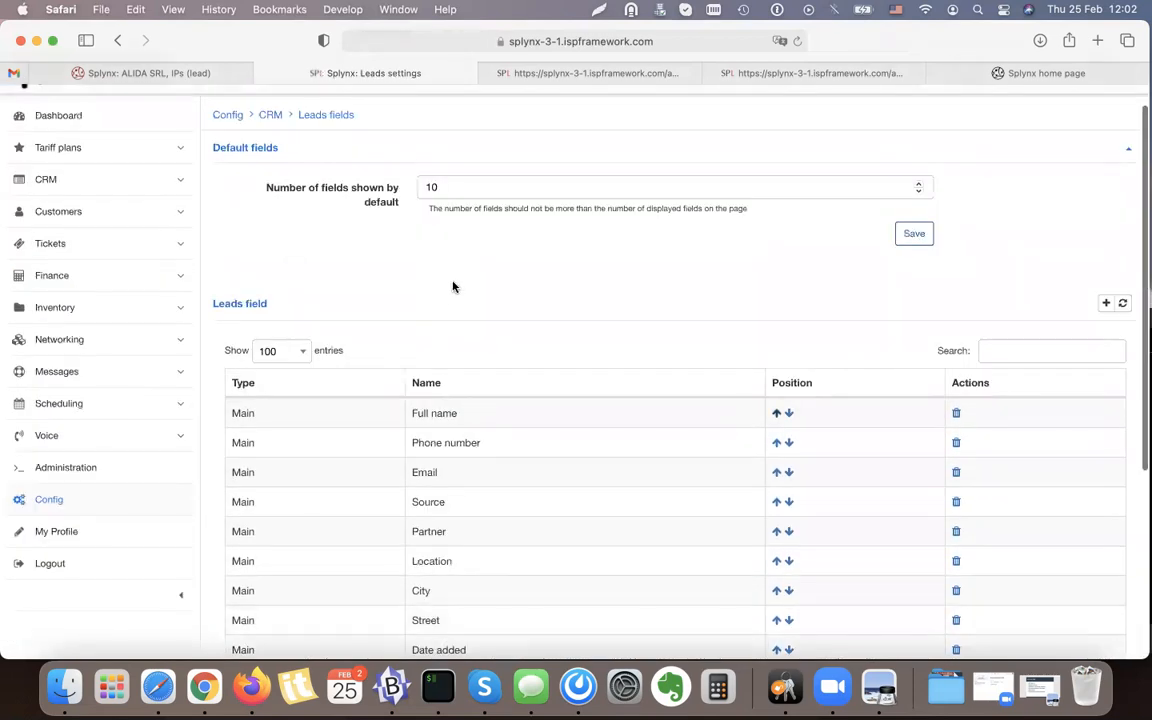
scroll(442, 390, down, 3)
scroll(442, 391, down, 5)
scroll(496, 363, up, 3)
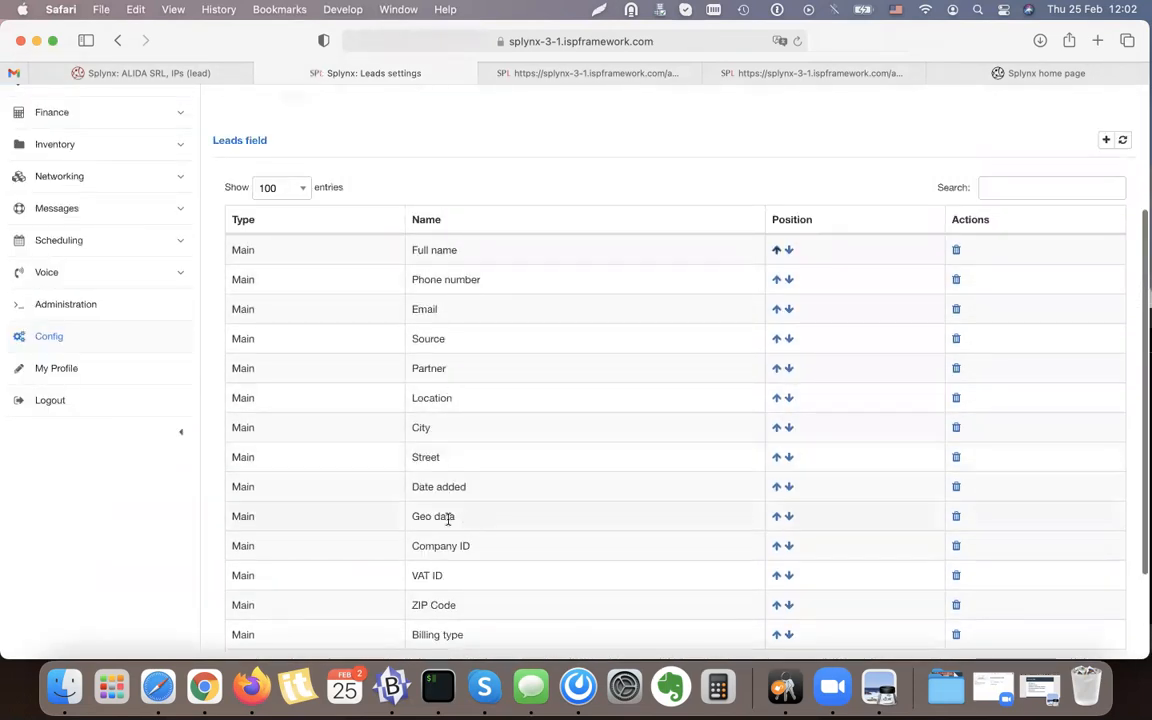
scroll(456, 550, down, 1)
drag(458, 524, 450, 219)
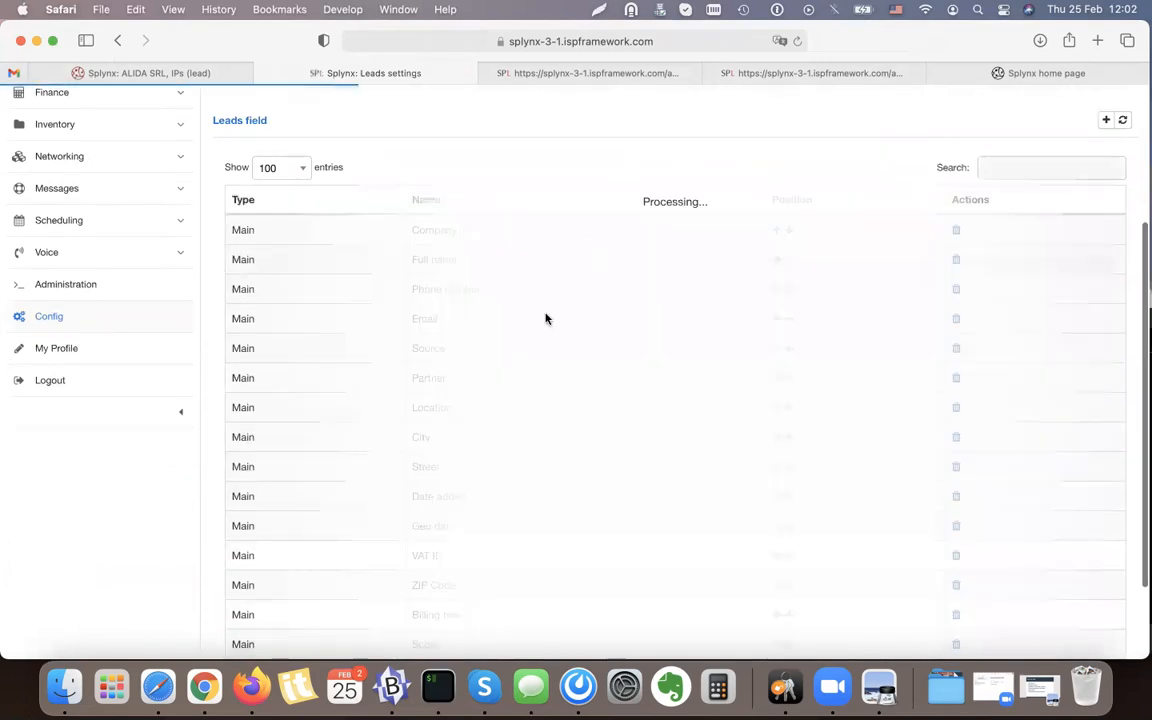
Step: Open the lead in the Activation stage of the leads board and check the Company ID field's position in its information
click(75, 211)
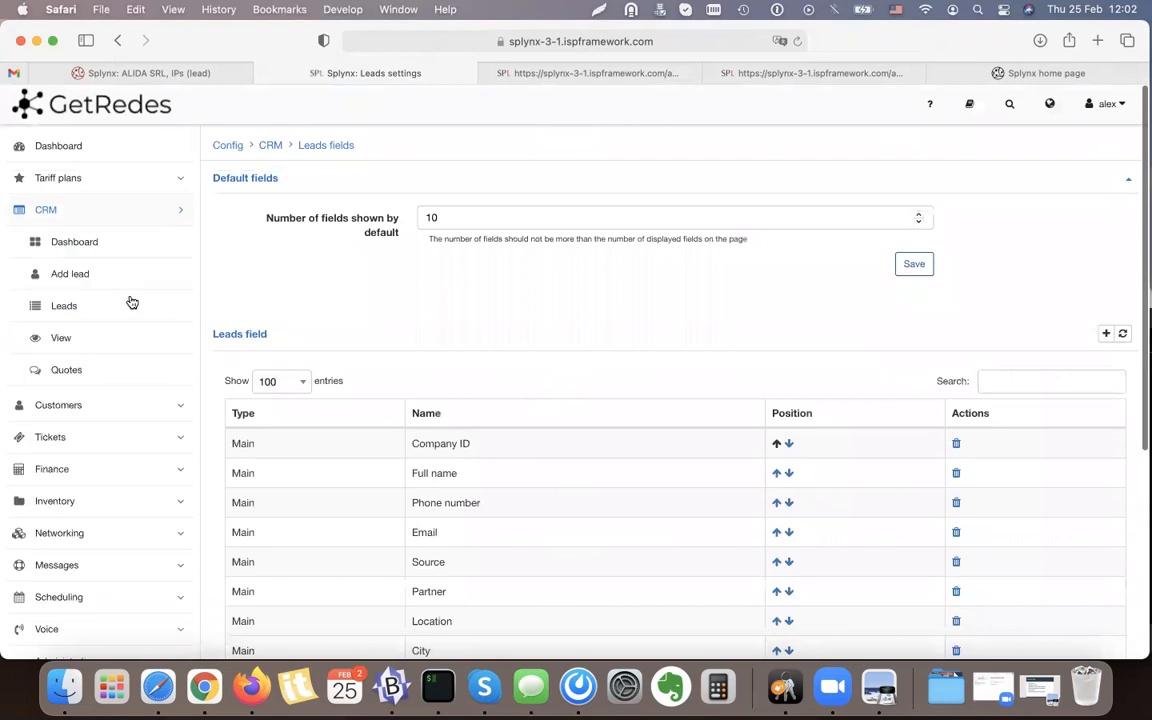
click(61, 307)
click(62, 338)
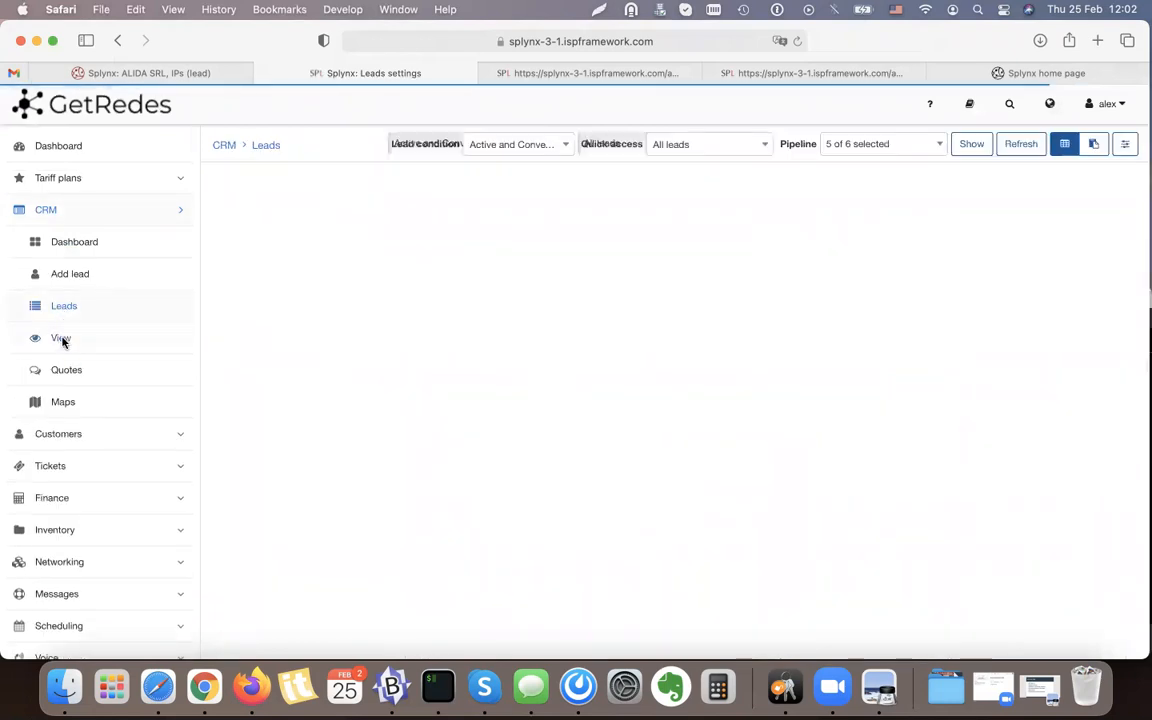
click(797, 41)
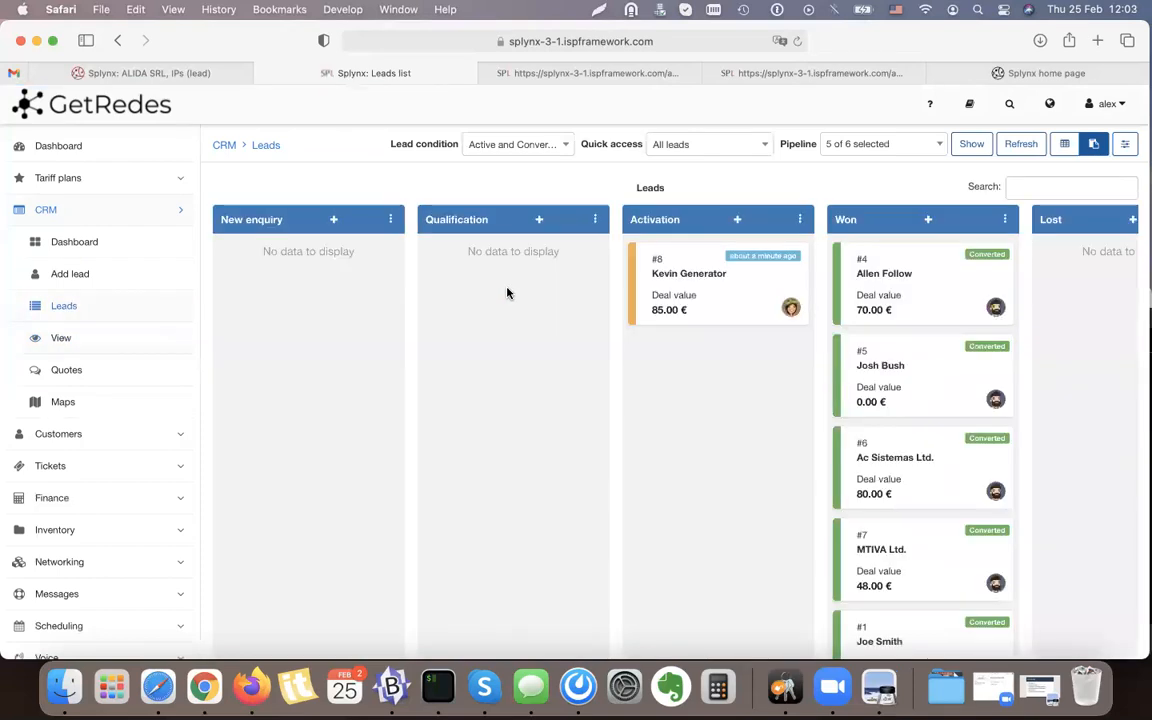
click(680, 270)
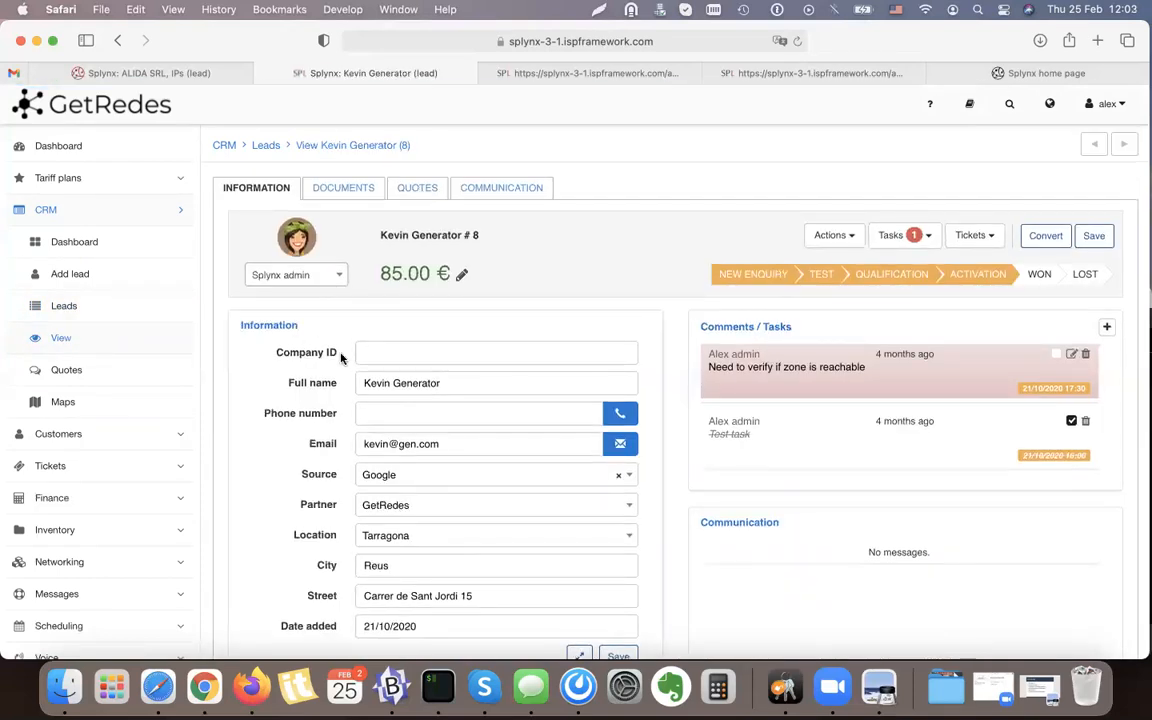
drag(341, 358, 270, 350)
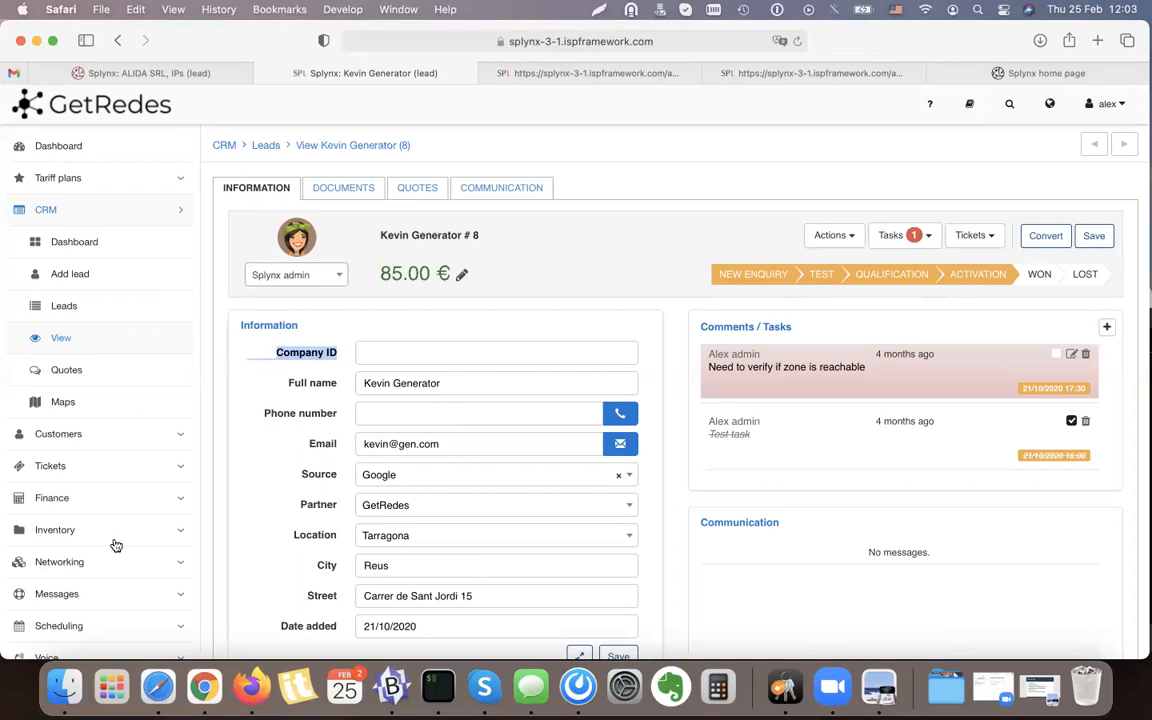
Step: Return to the system configuration and filter the settings by "CRM"
scroll(108, 542, down, 4)
click(65, 527)
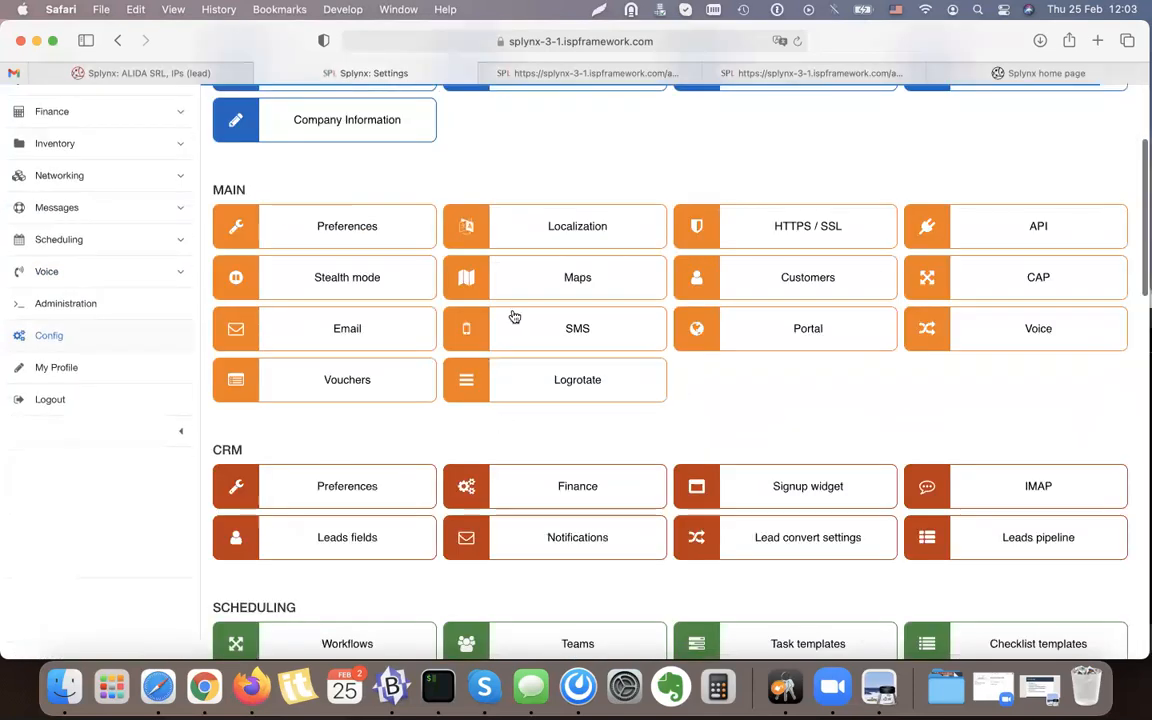
click(892, 188)
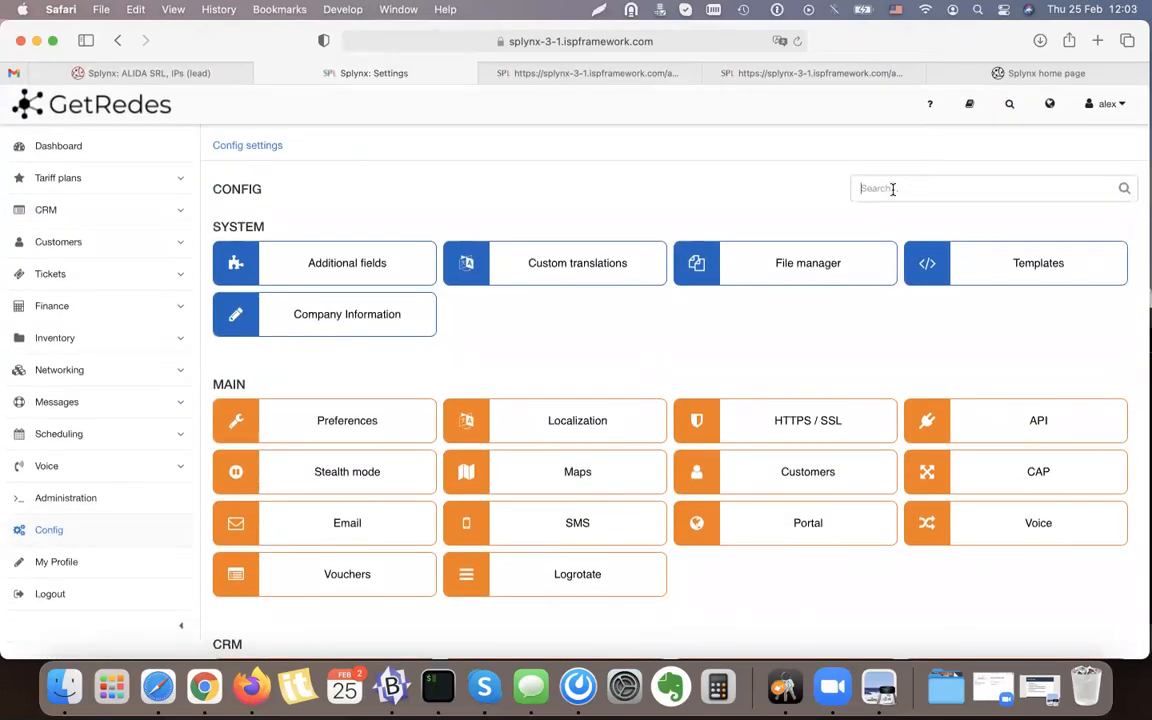
text(CRM)
Step: Examine the CRM due, reminder and quote notification settings, and return to the configuration overview
click(560, 316)
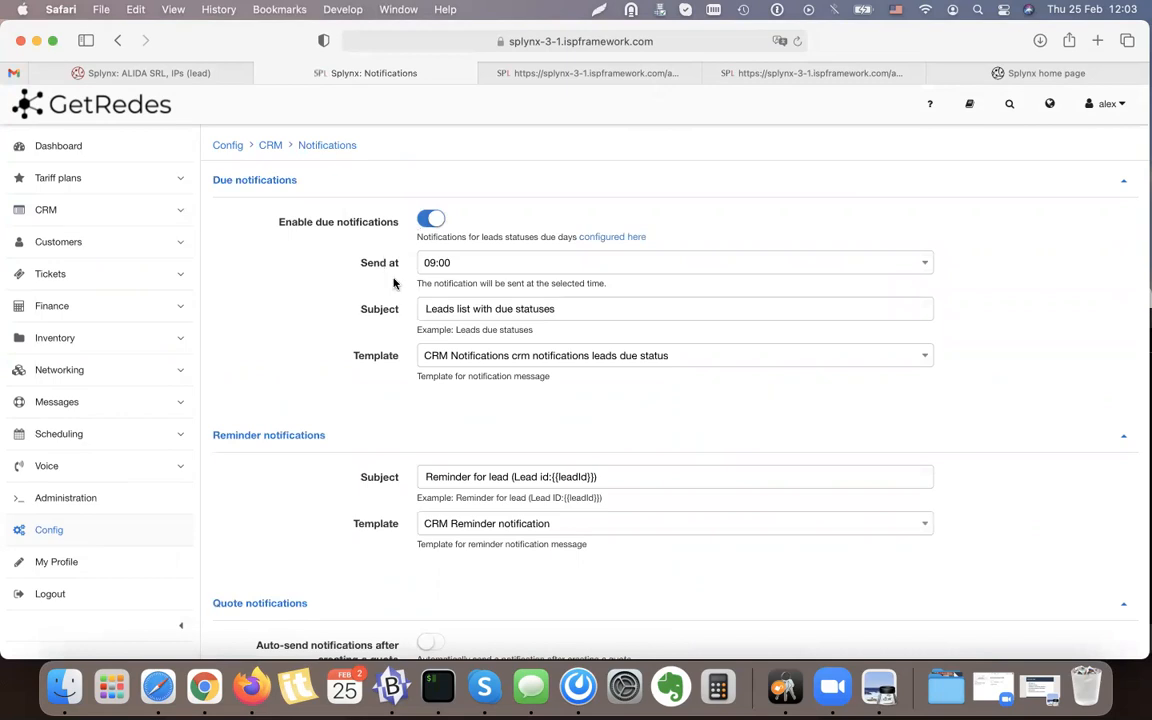
scroll(340, 333, down, 3)
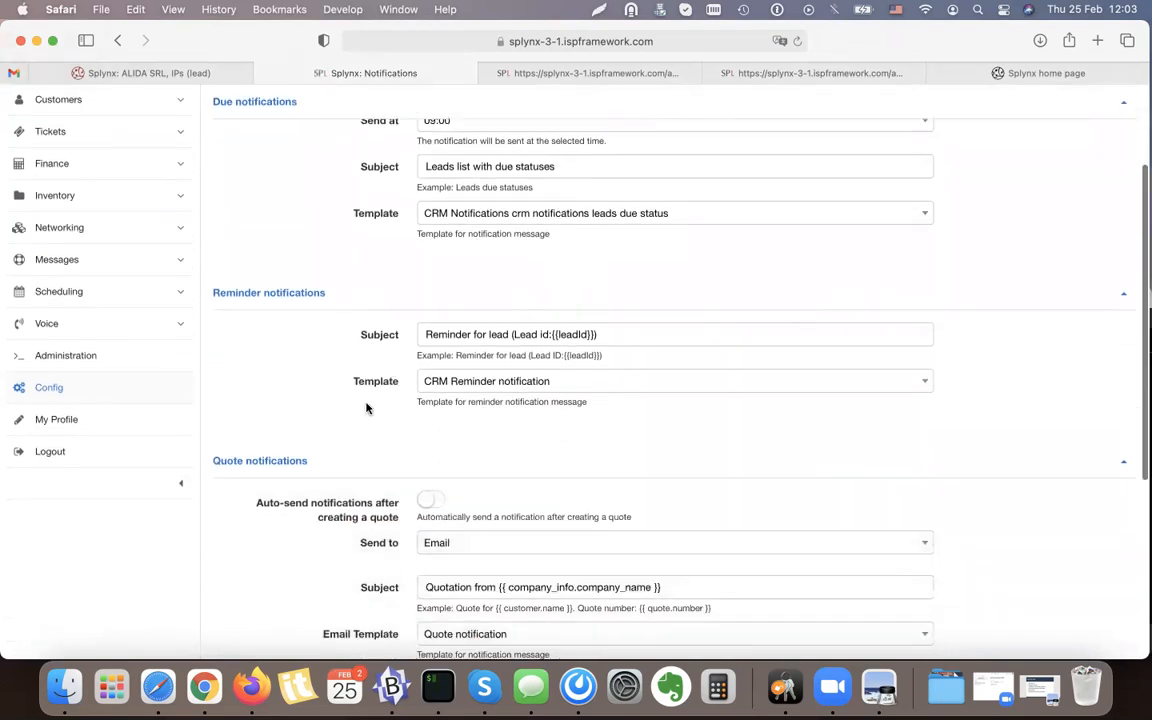
scroll(297, 363, up, 5)
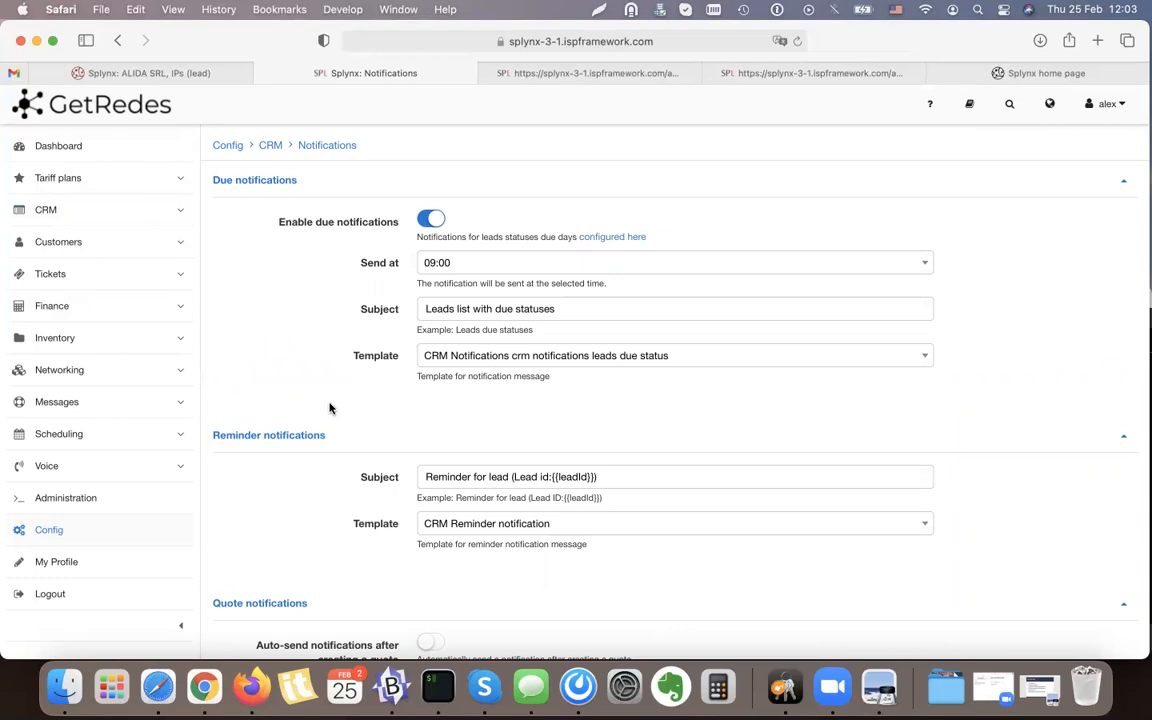
scroll(330, 408, down, 5)
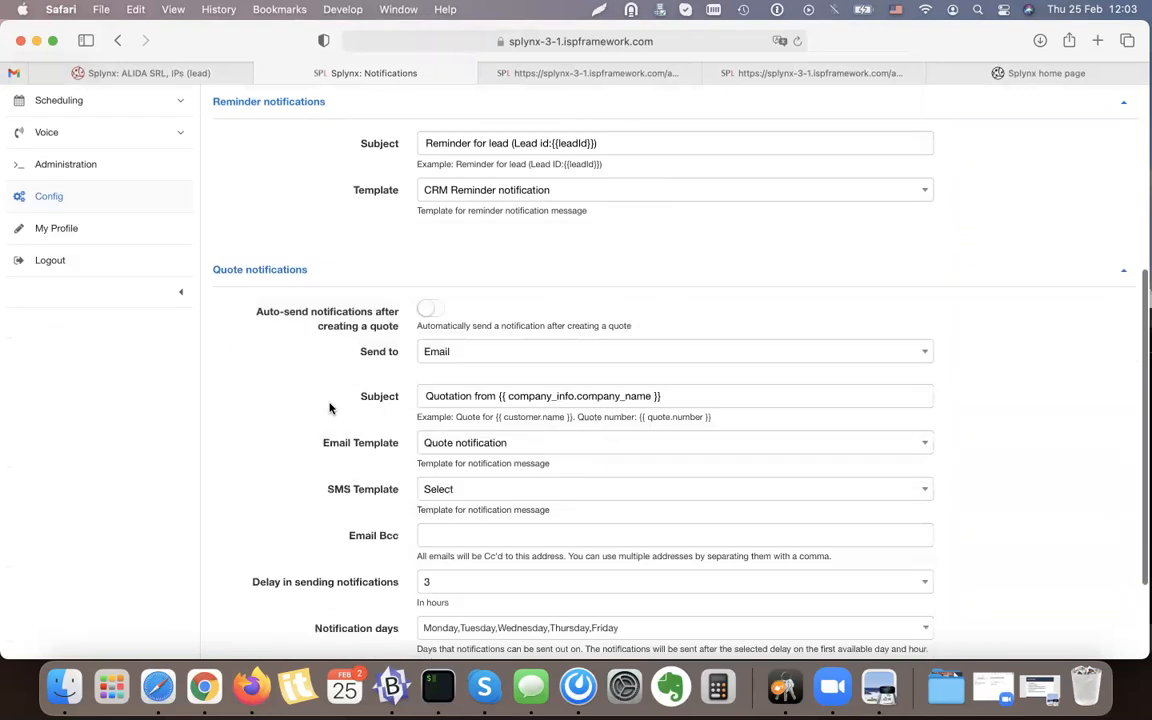
scroll(330, 408, down, 3)
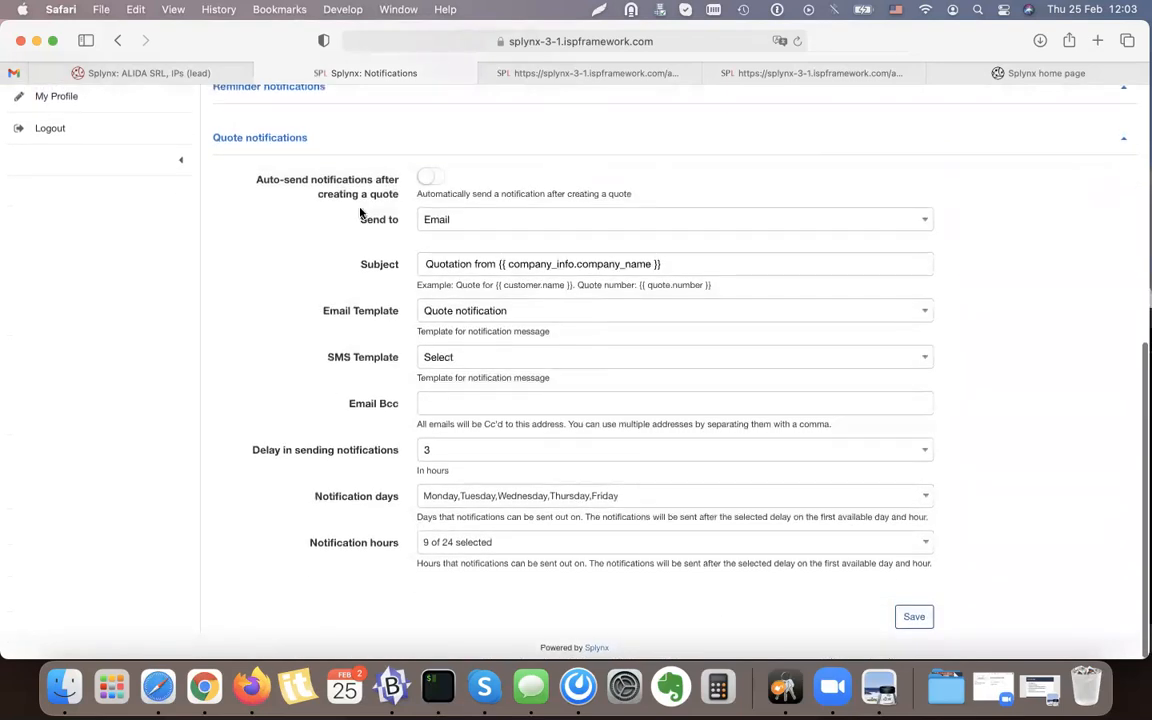
scroll(382, 338, up, 8)
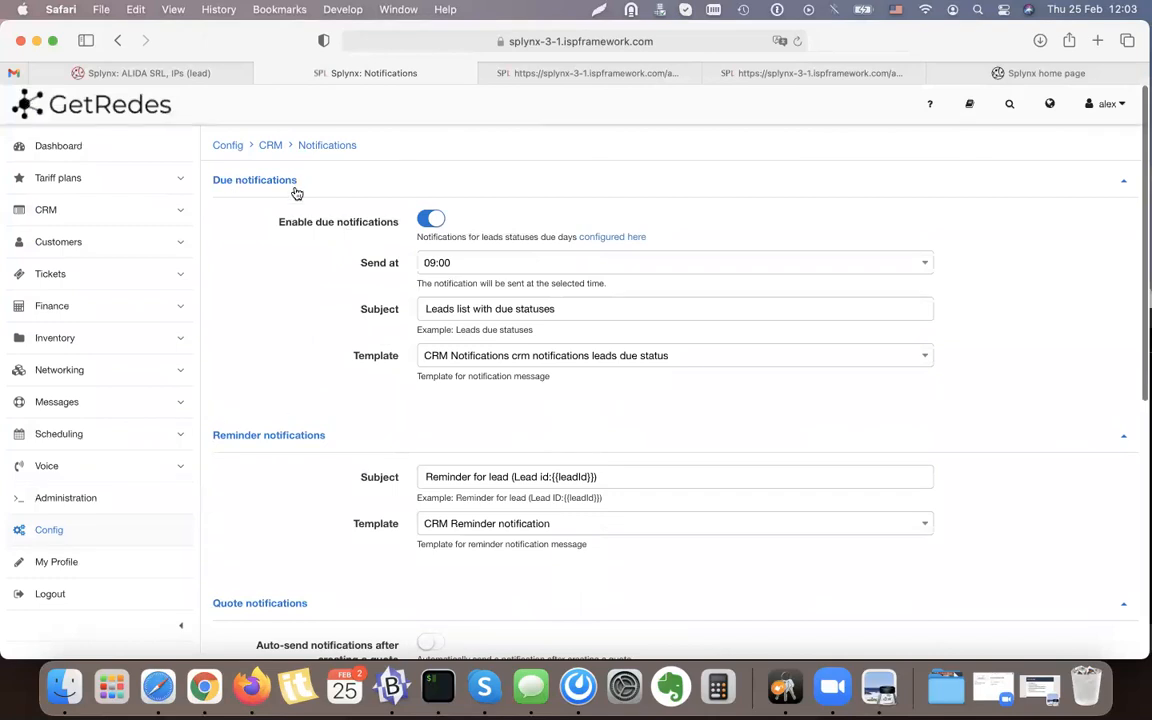
click(118, 40)
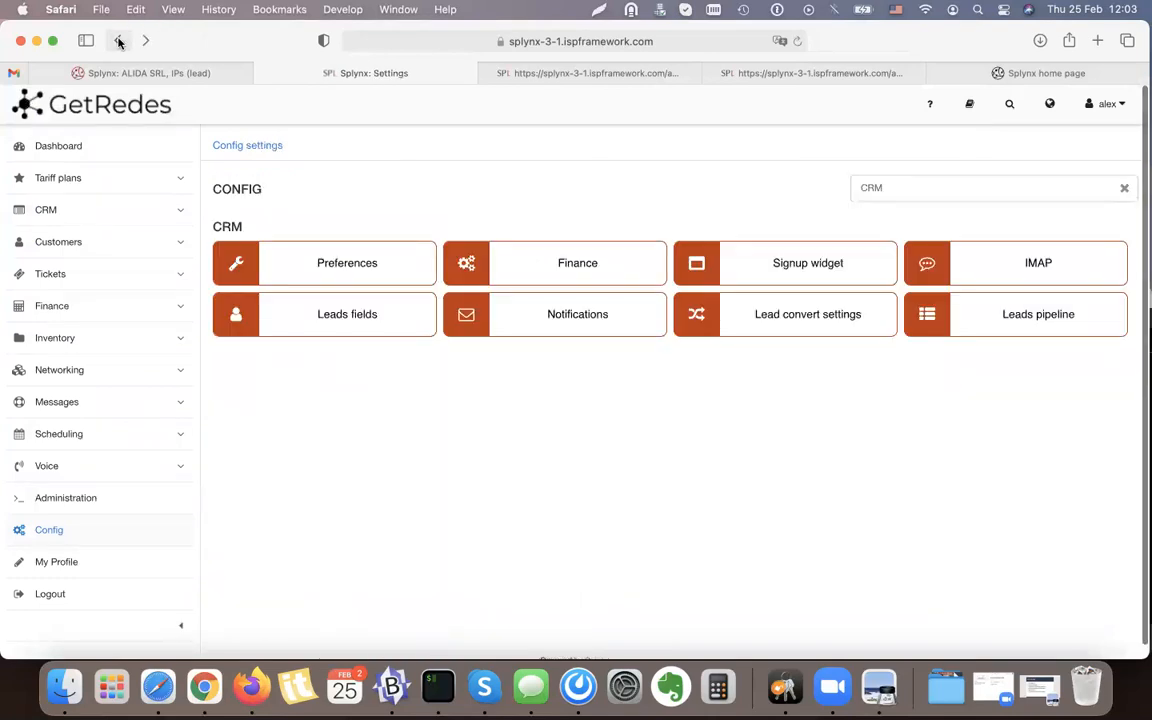
Step: In the lead convert settings, try Create active customer as the default customer type and restore Create active customer and invoice
click(820, 320)
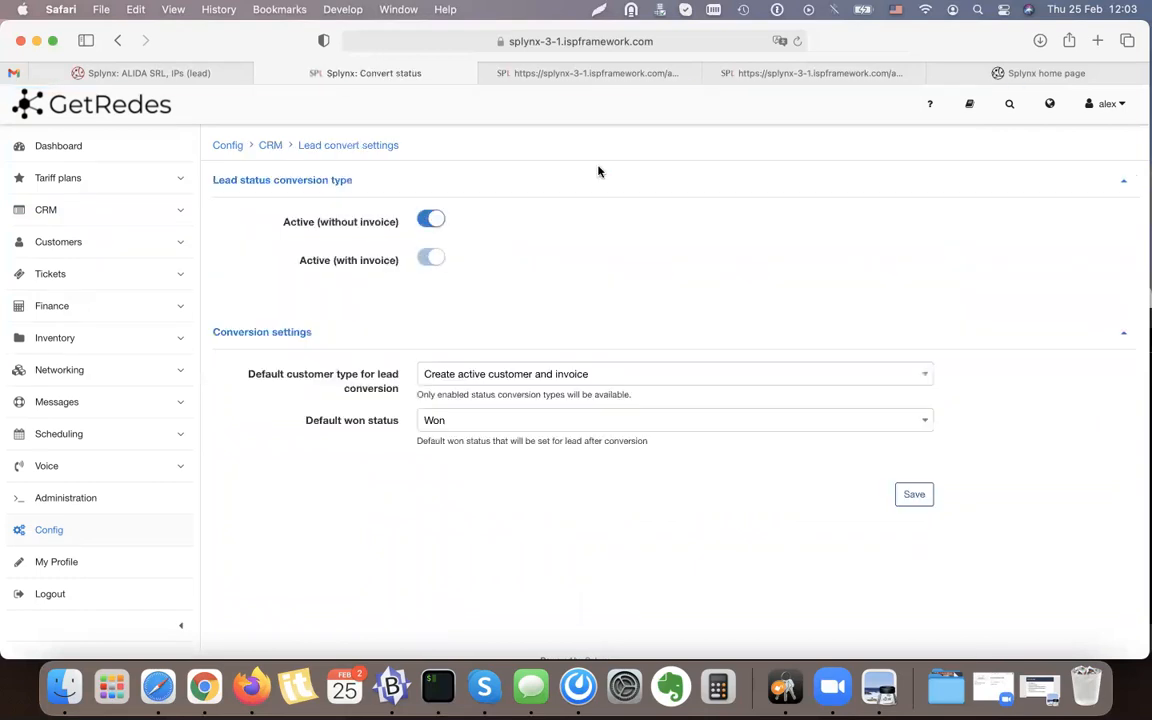
click(517, 375)
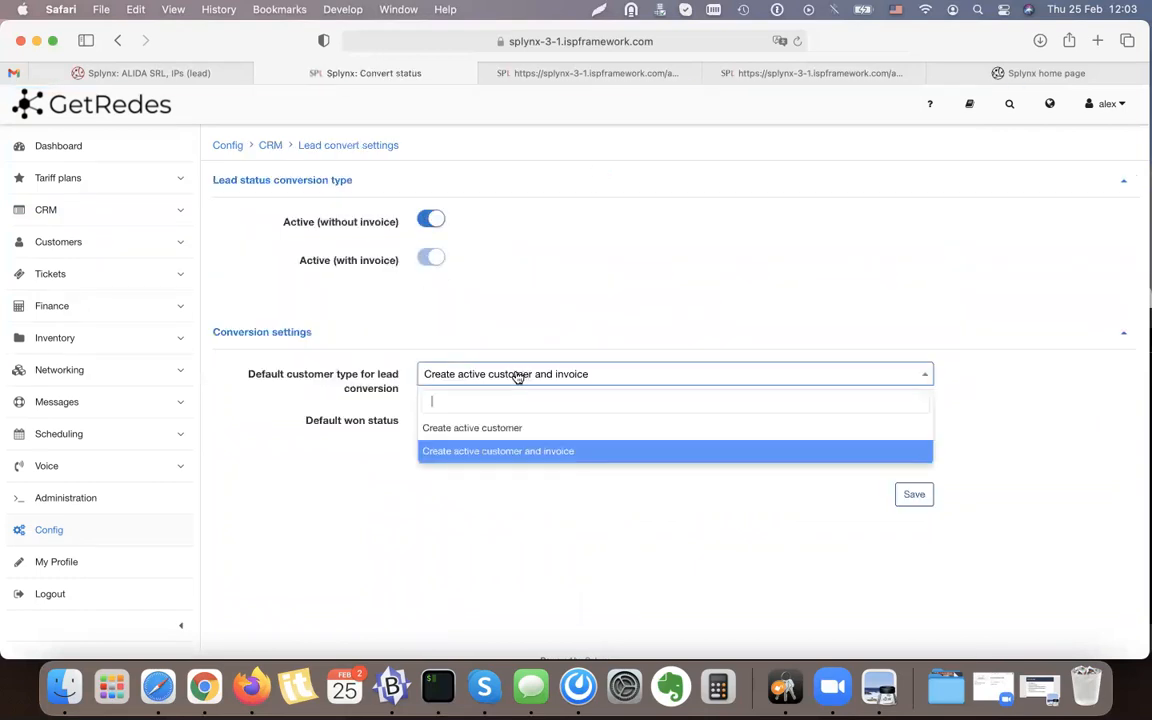
click(507, 428)
click(502, 378)
click(503, 460)
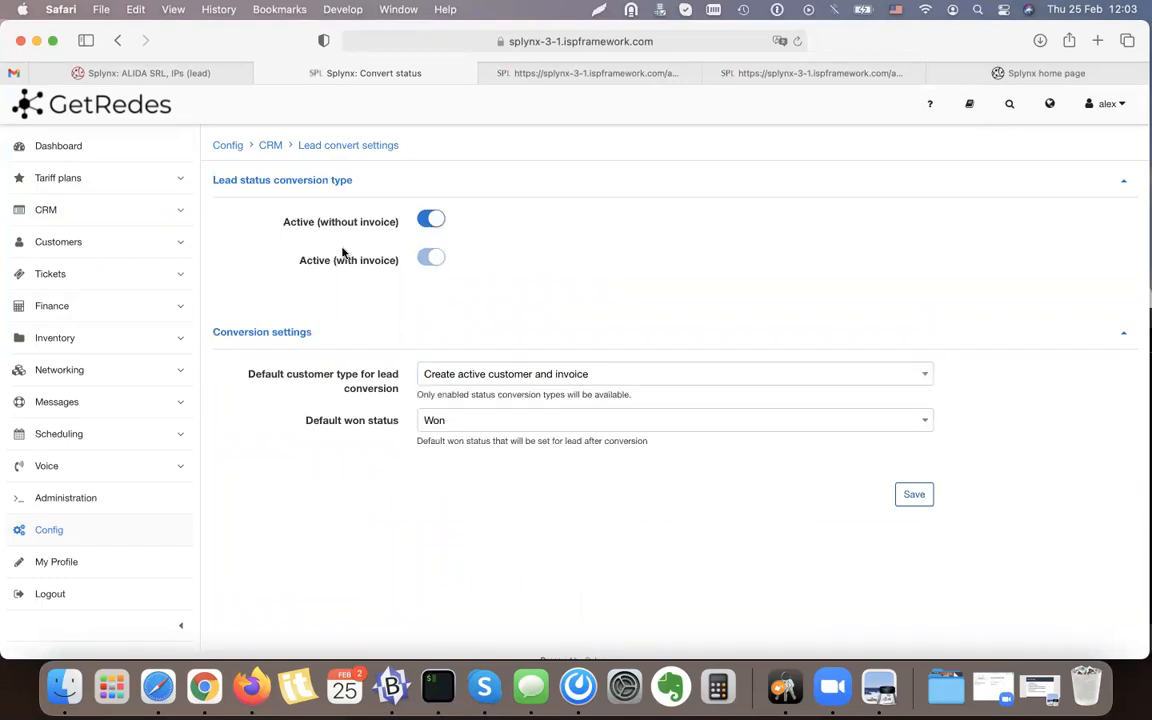
Step: Review the statuses and stages in the leads pipeline settings, and return to the CRM configuration overview
click(118, 42)
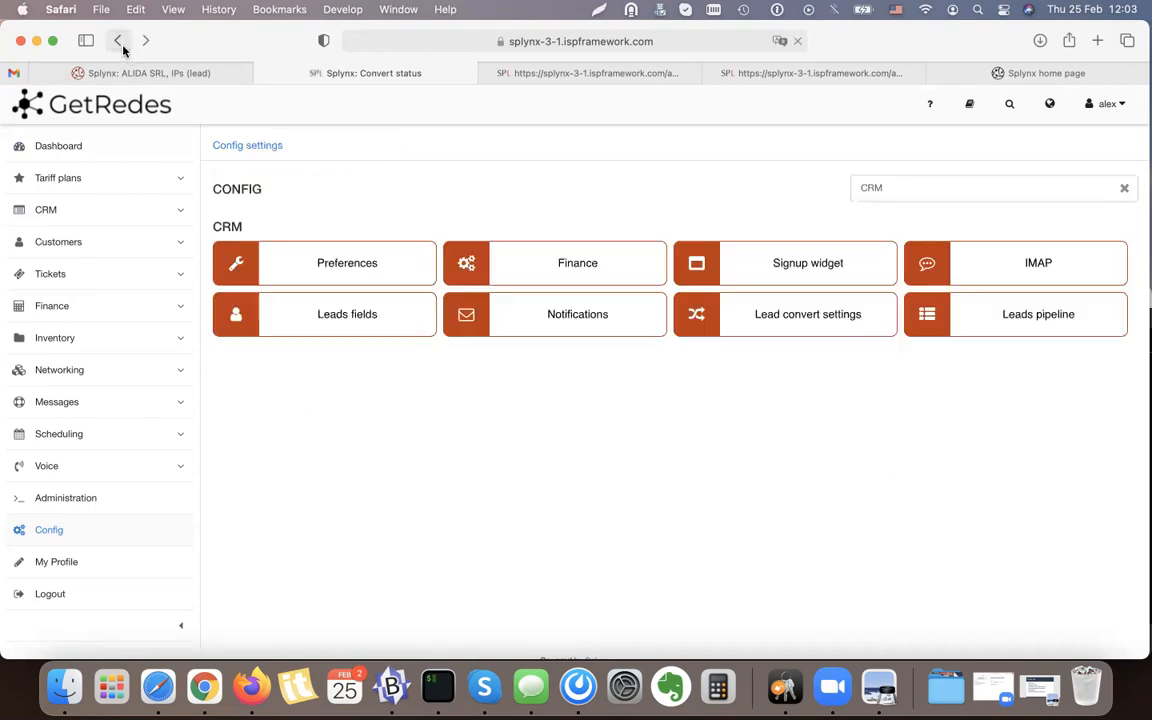
click(1062, 311)
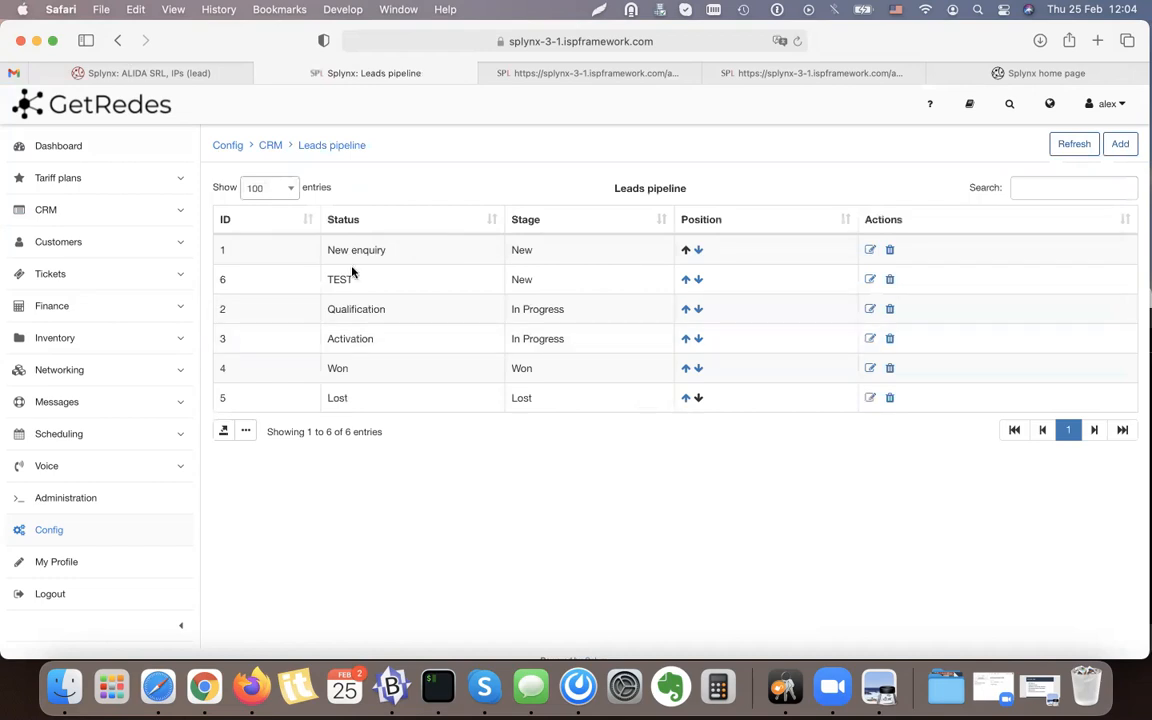
click(118, 41)
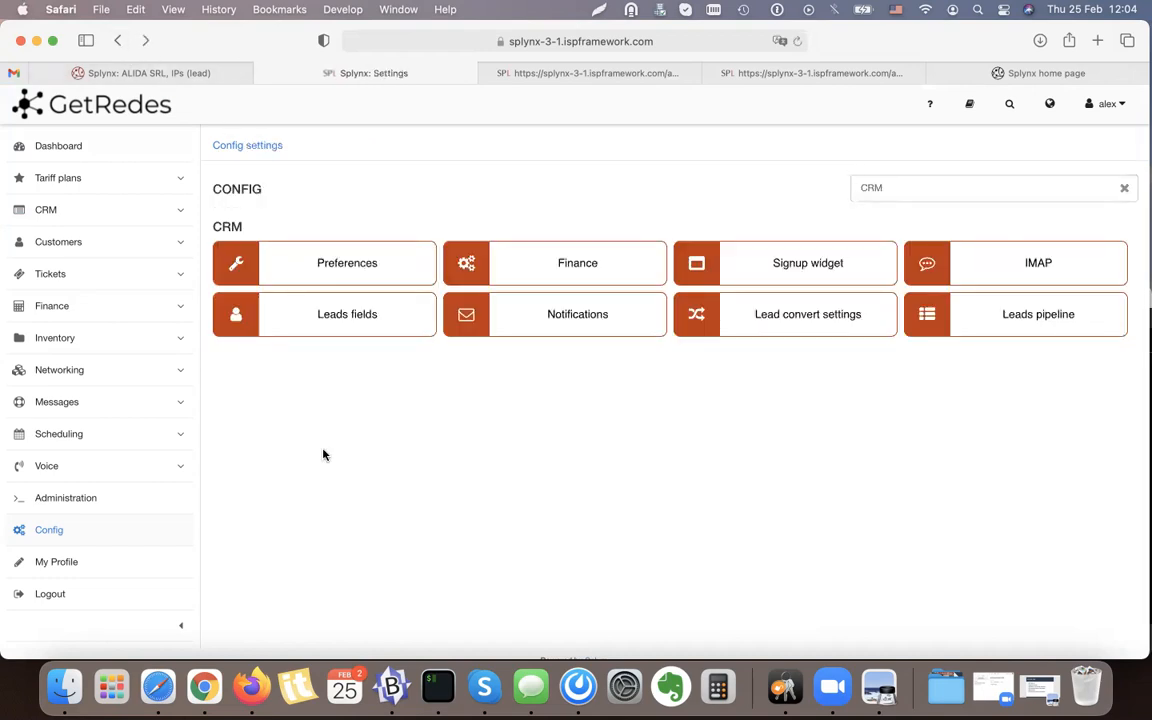